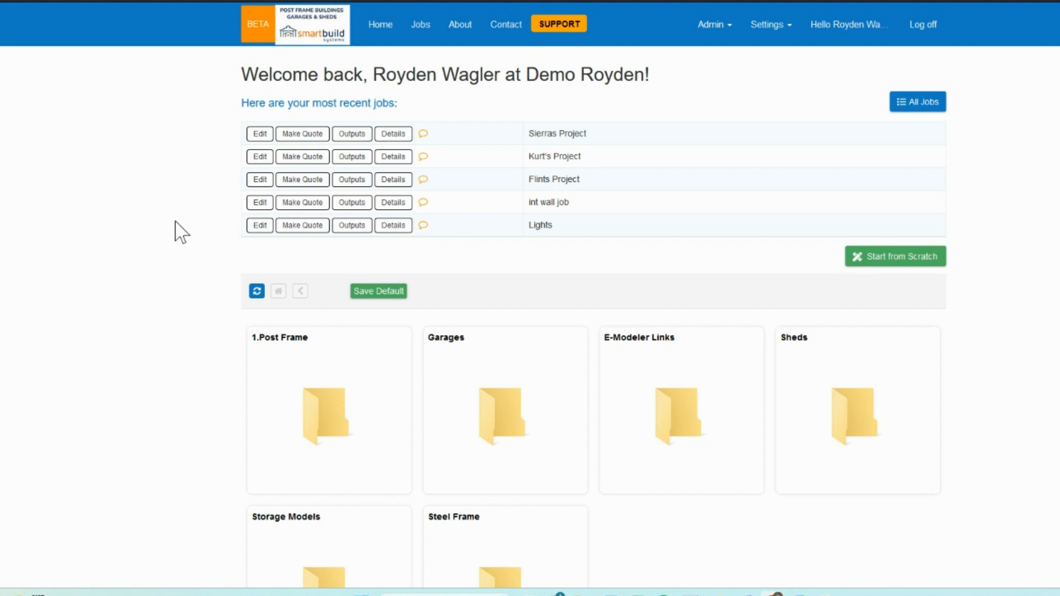
Browse the starting-model folders, opening 1.Post Frame and Garages to see their building templates.
scroll(182, 285, down, 1)
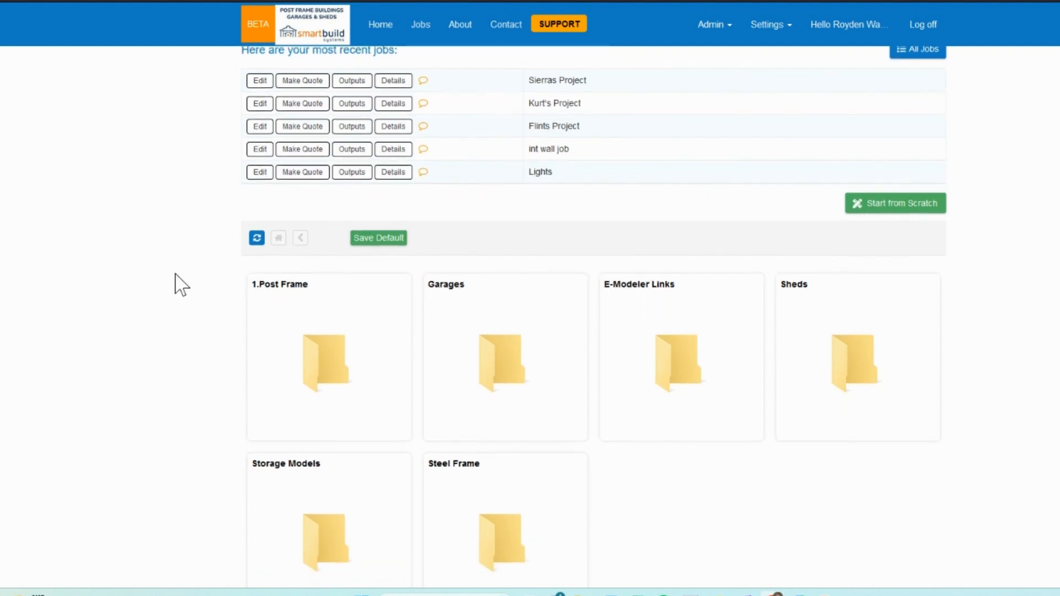
click(373, 337)
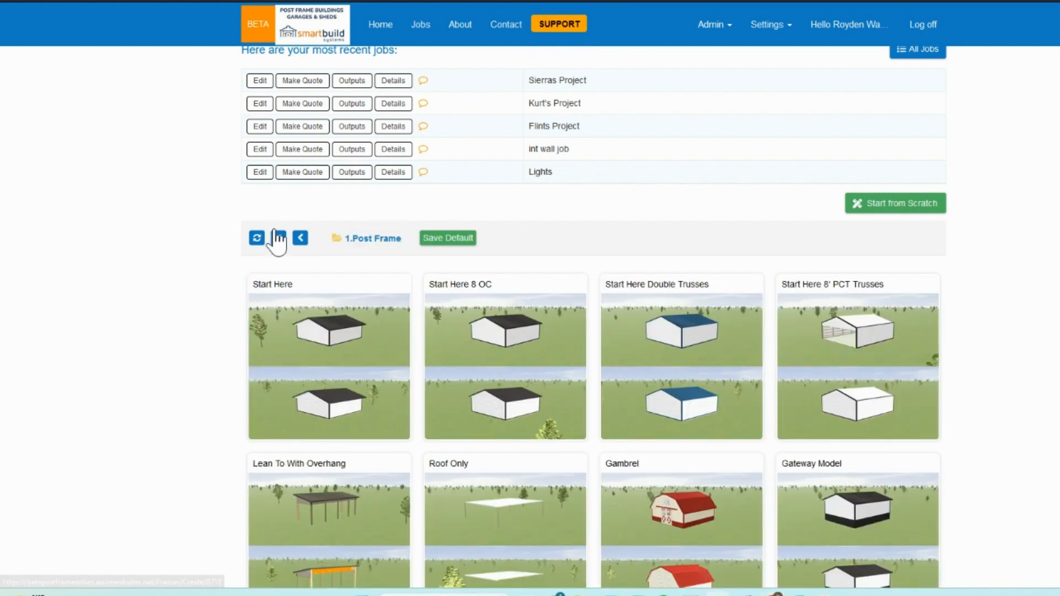
click(278, 239)
click(563, 374)
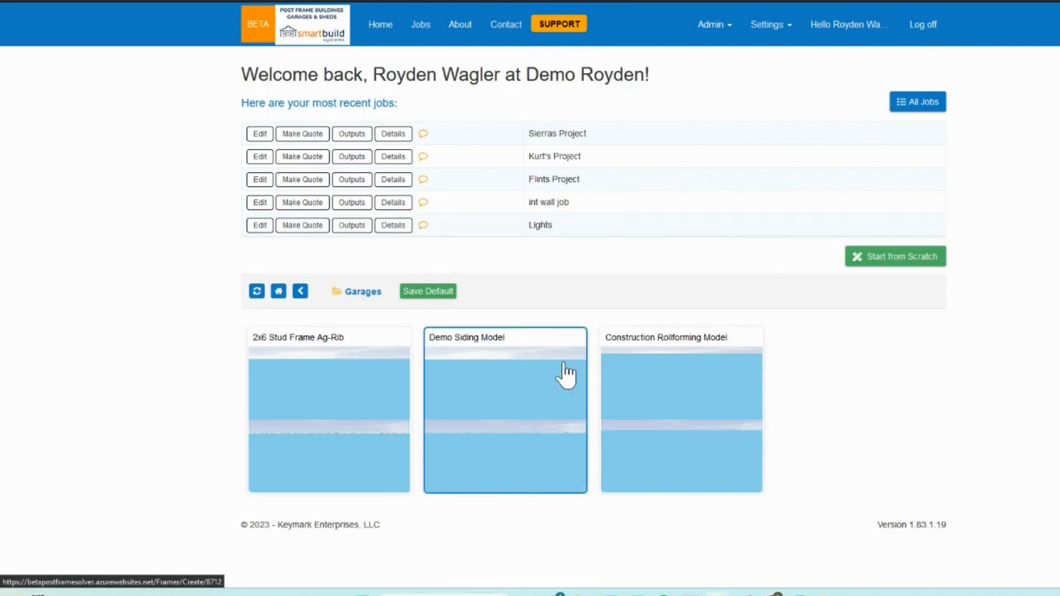
click(279, 292)
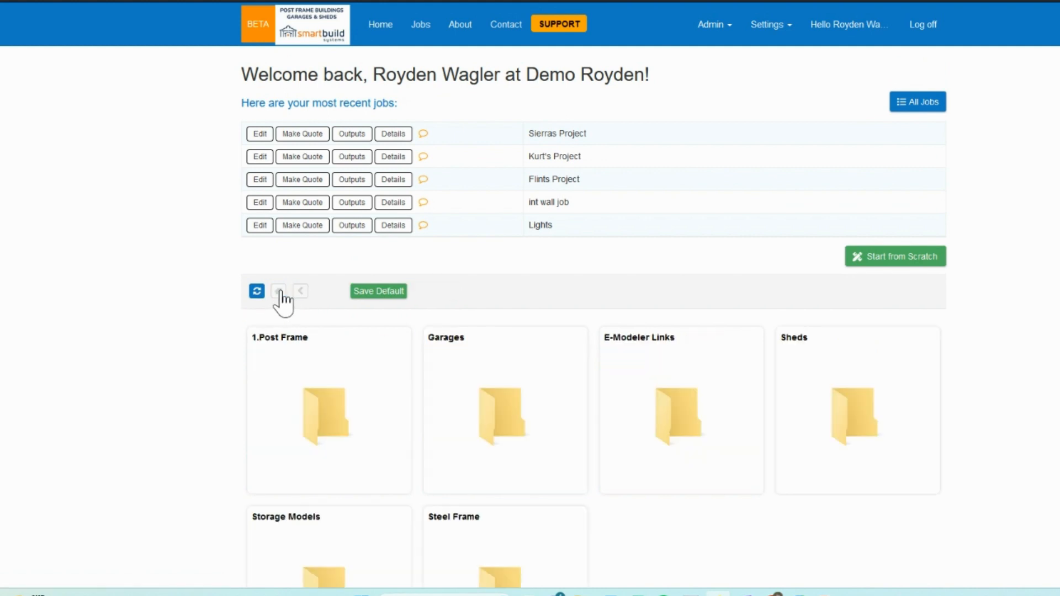
click(379, 398)
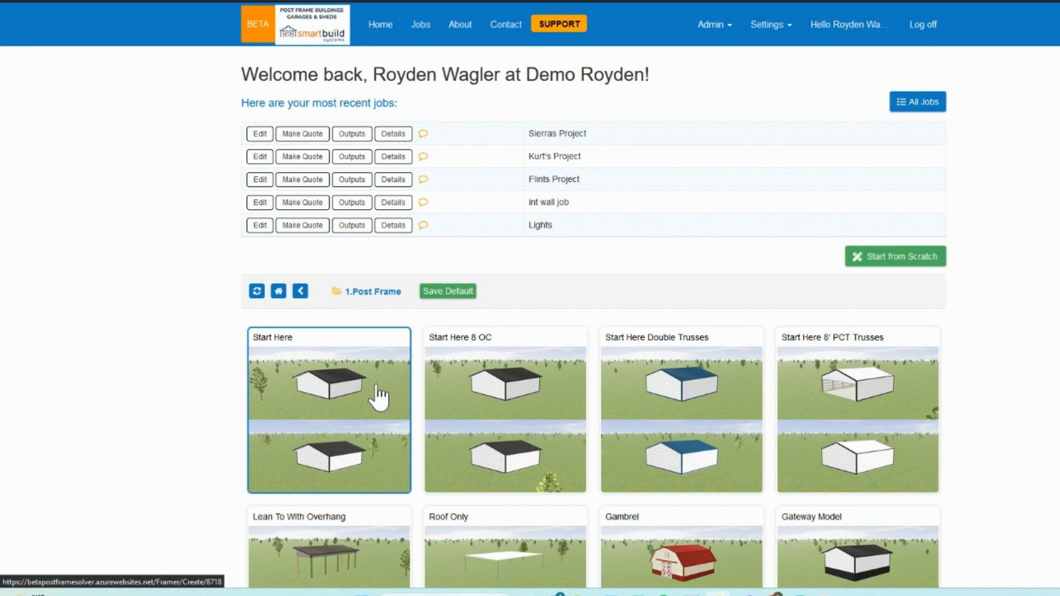
scroll(379, 396, down, 2)
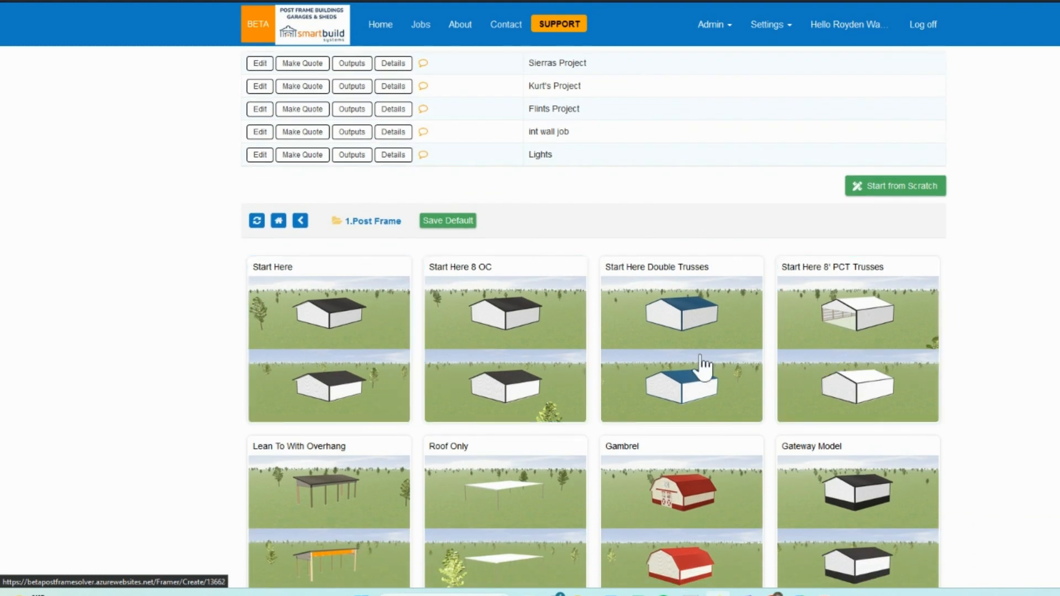
scroll(378, 328, up, 1)
scroll(384, 315, up, 1)
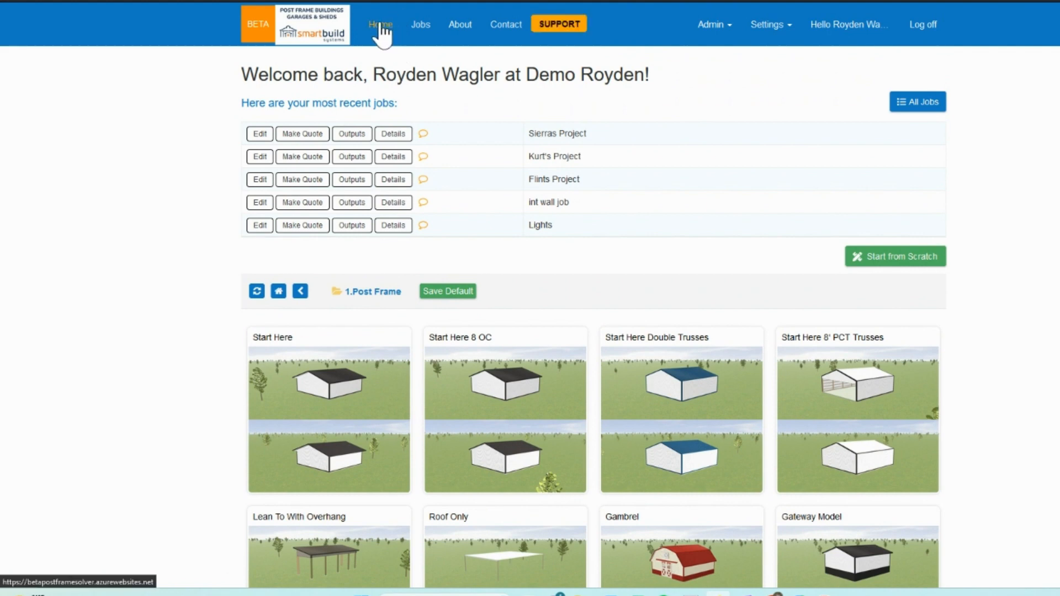
Open the active jobs list and view the details of Sierras Project.
click(424, 25)
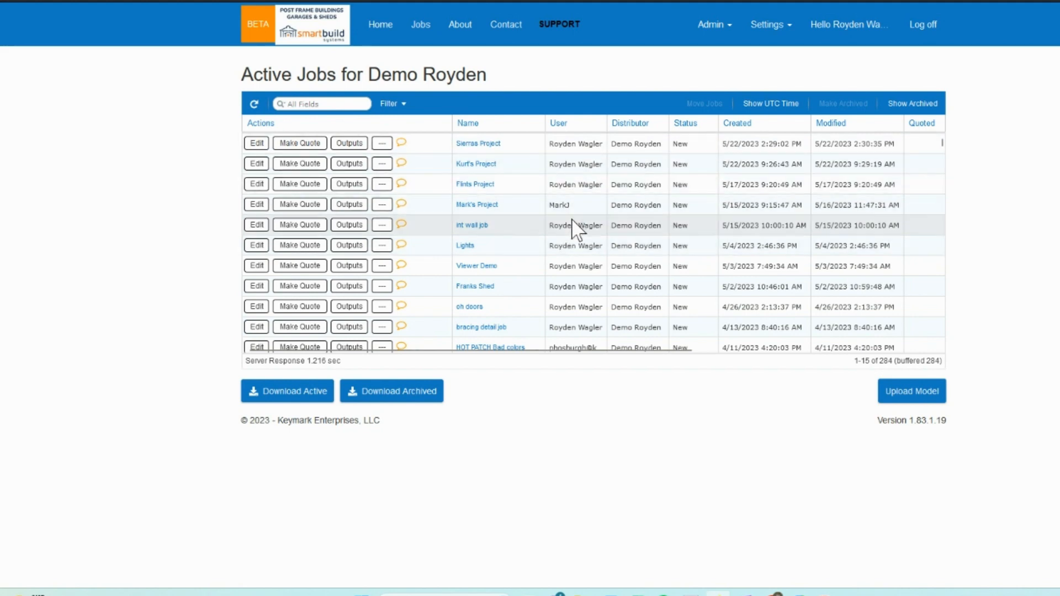
scroll(574, 232, down, 5)
scroll(579, 241, up, 5)
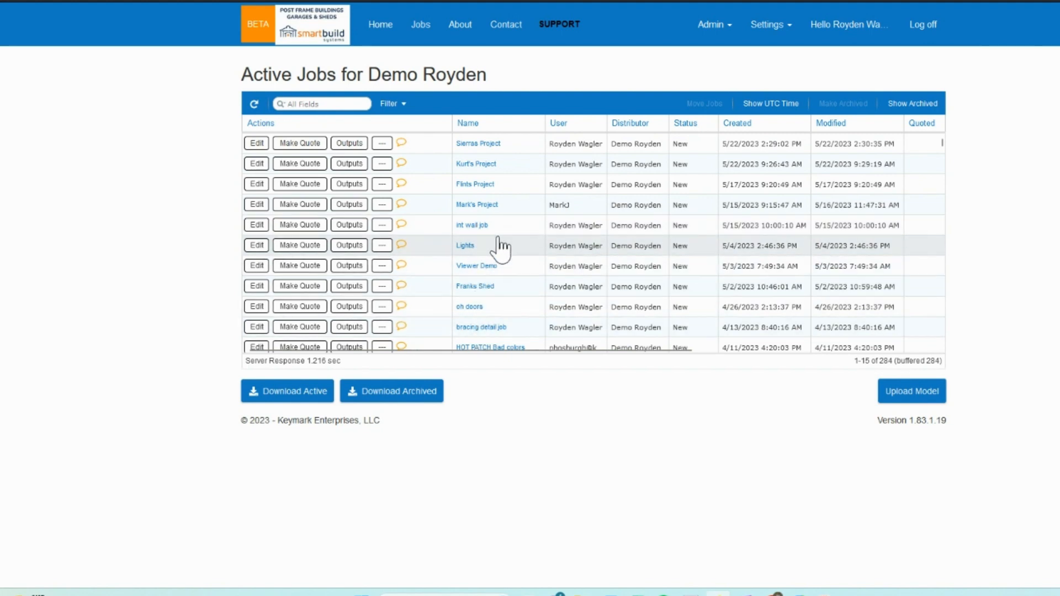
click(495, 145)
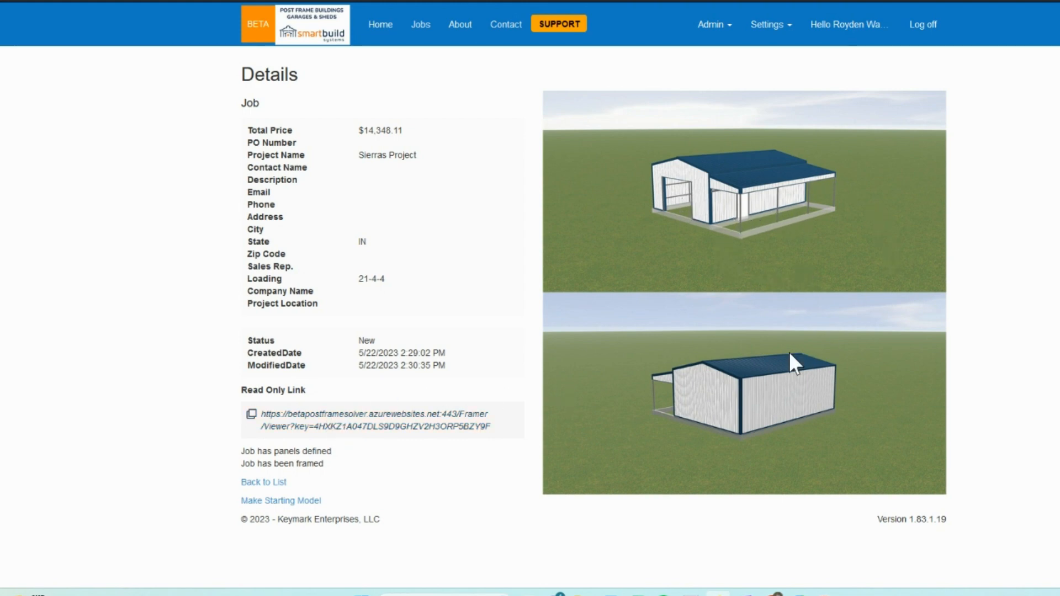
Return home and start a new job from the Start Here model in the 1.Post Frame folder.
click(387, 35)
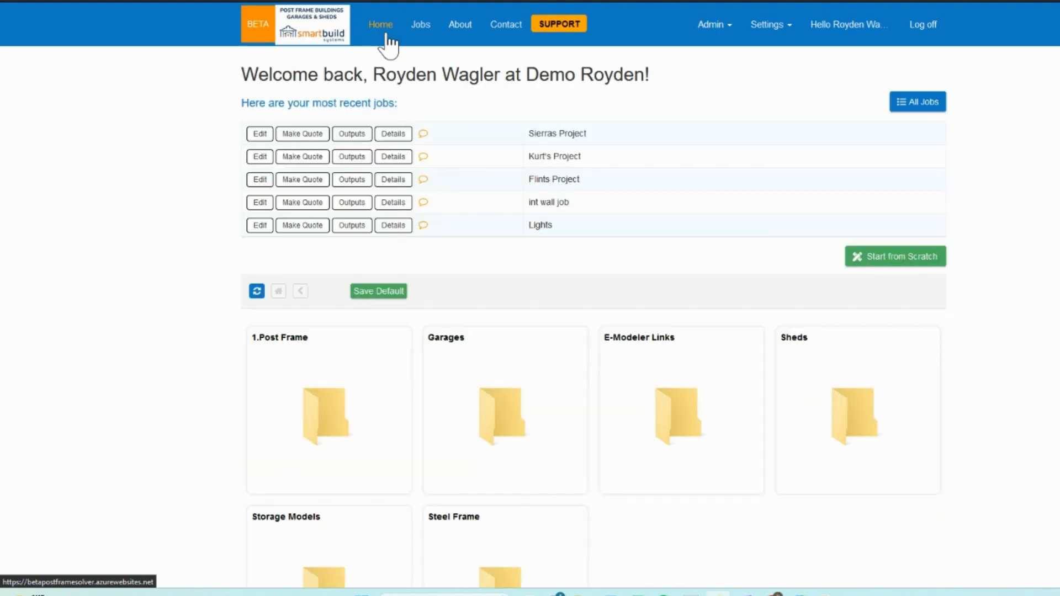
click(335, 421)
scroll(552, 406, down, 1)
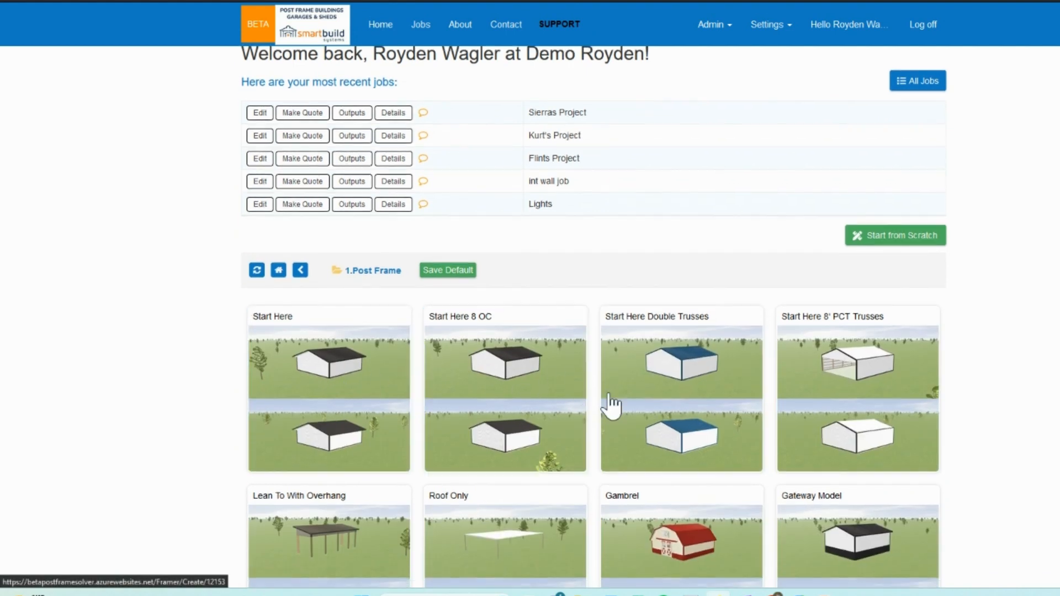
click(342, 397)
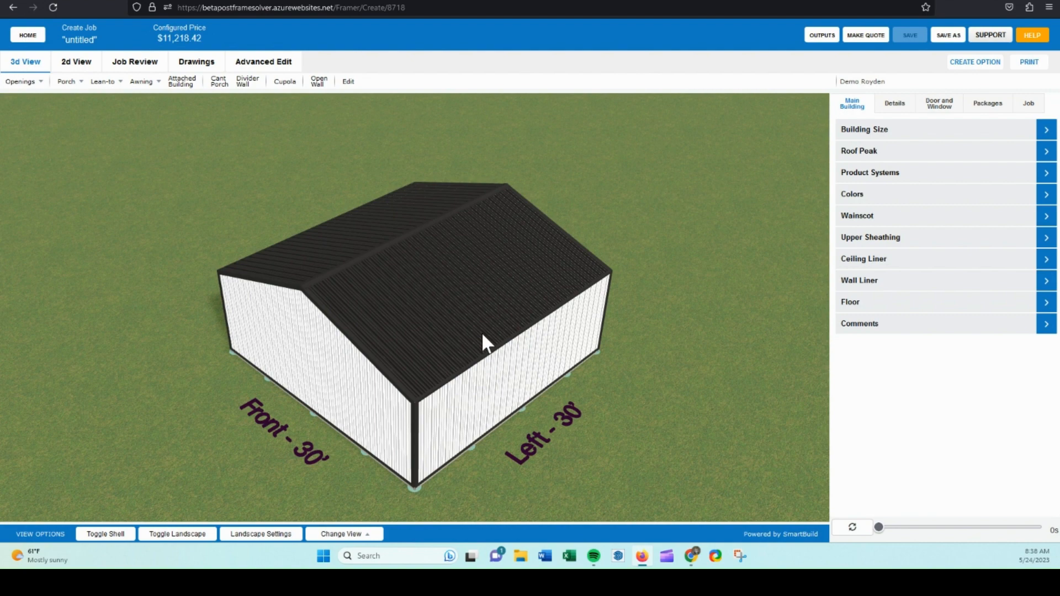
Review the building's Building Size settings and the Job information fields.
drag(483, 335, 446, 303)
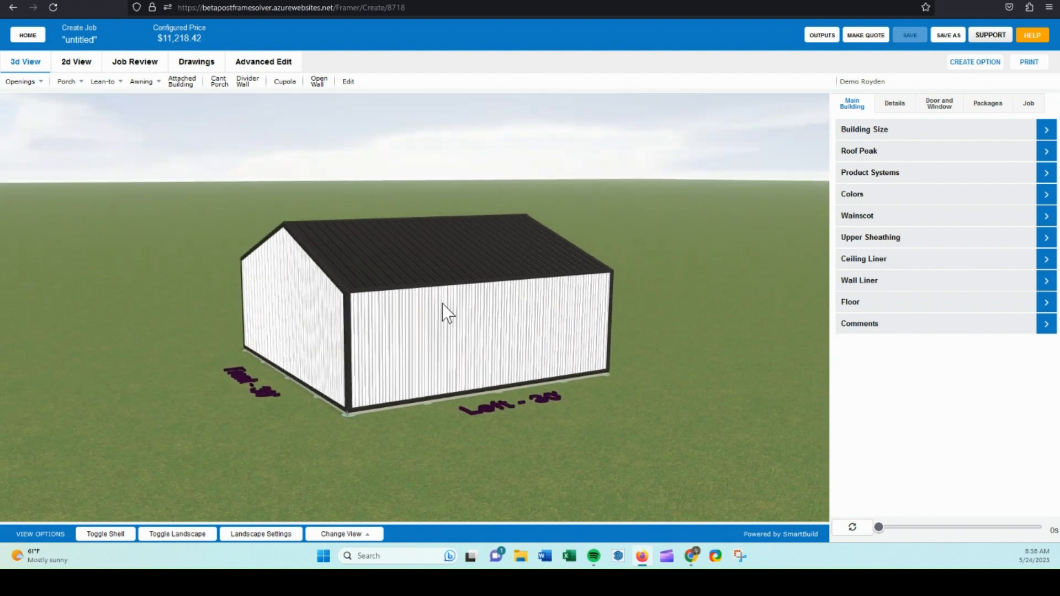
click(892, 131)
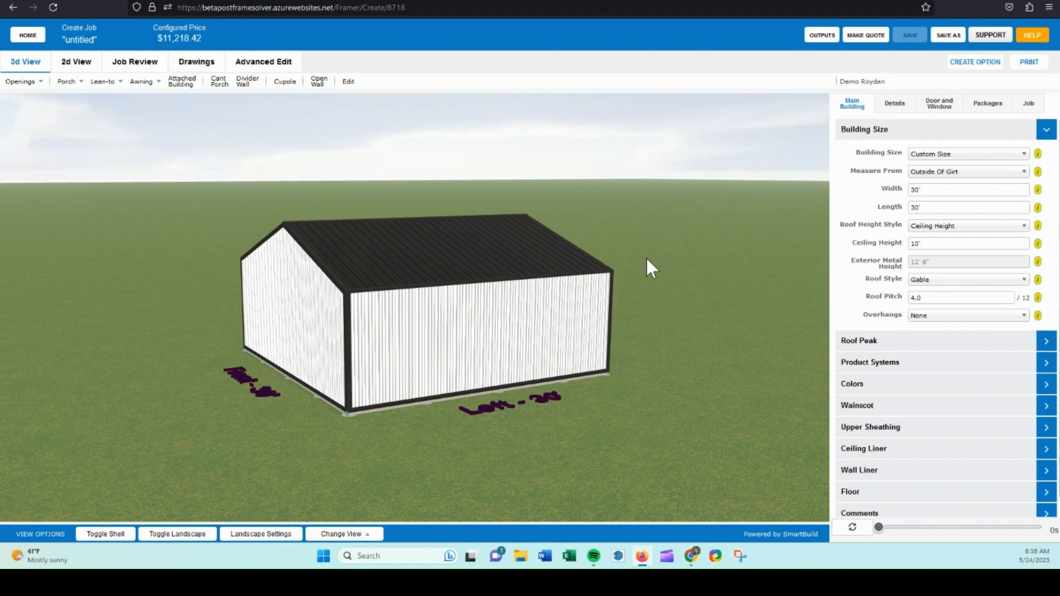
drag(452, 208, 471, 210)
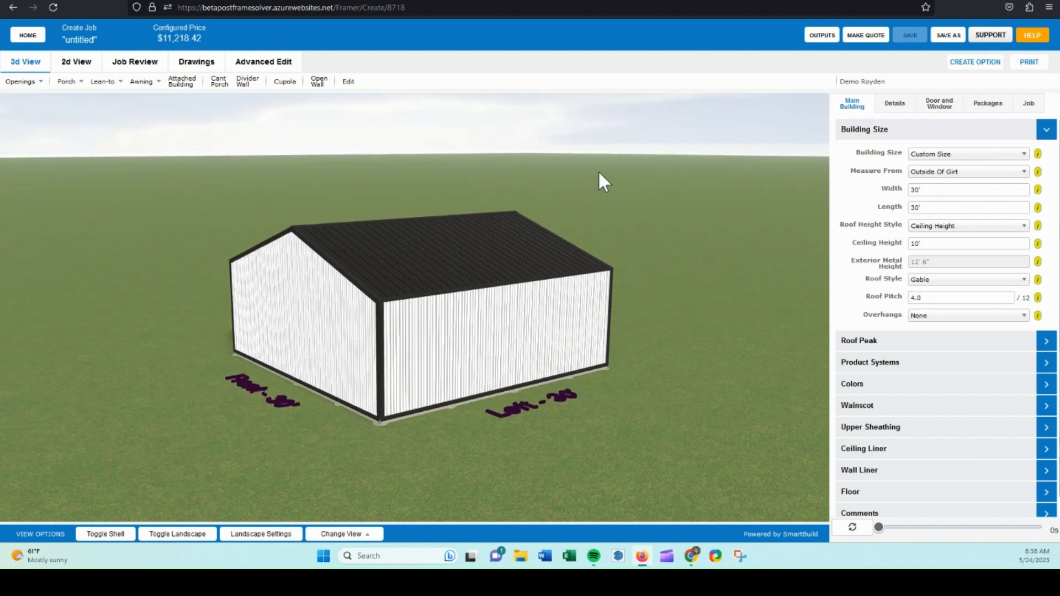
click(866, 139)
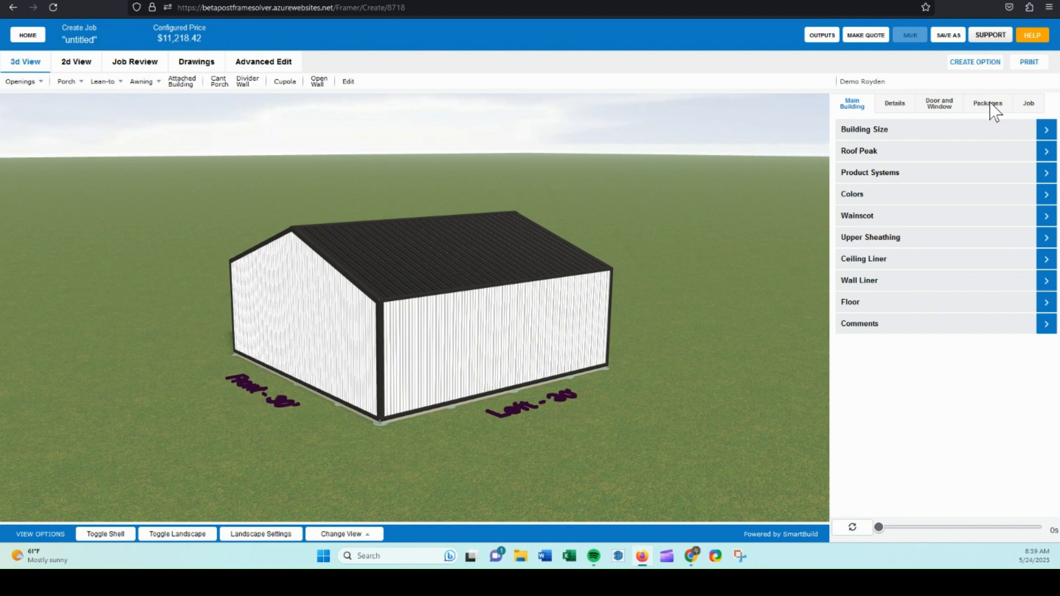
click(1029, 105)
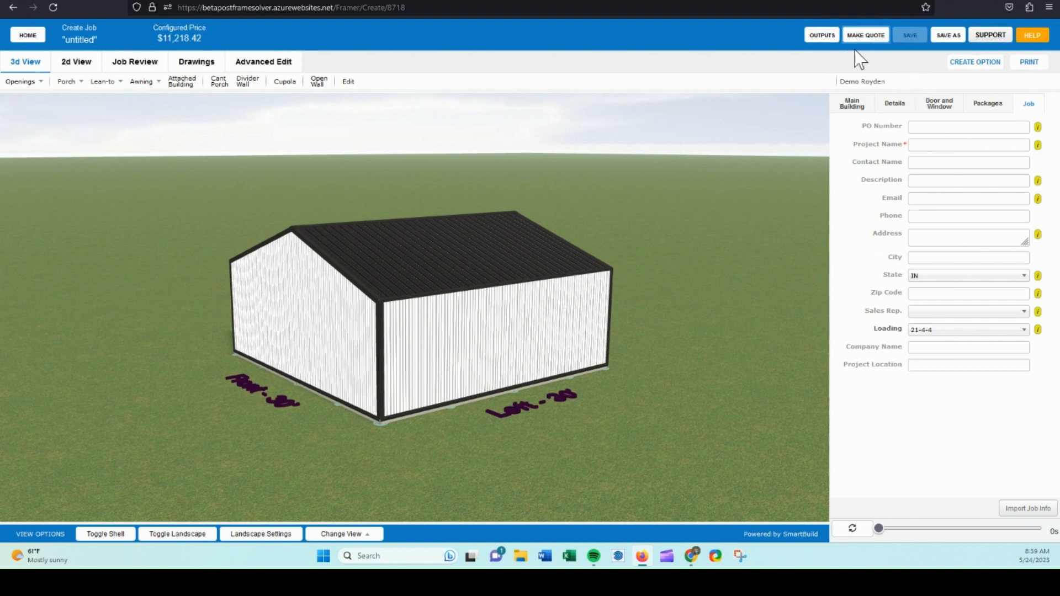
click(851, 105)
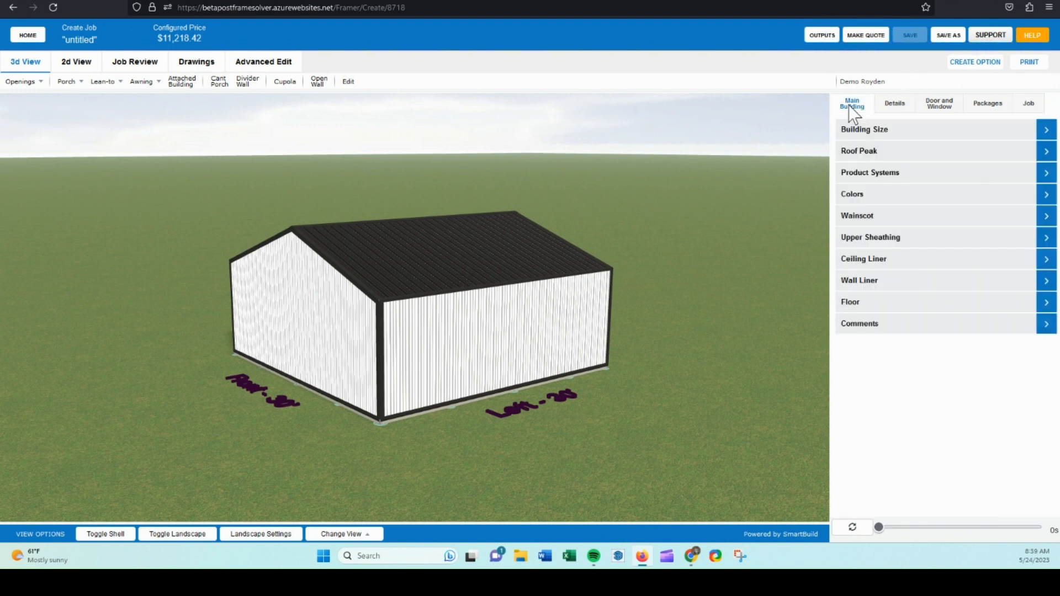
click(882, 131)
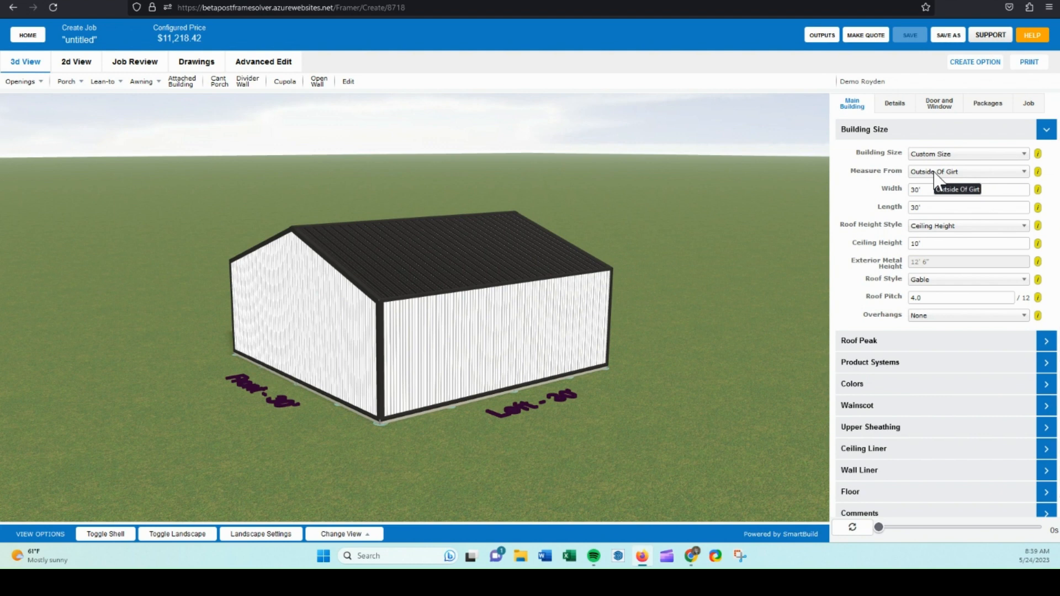
Set the building width to 32'.
double_click(917, 189)
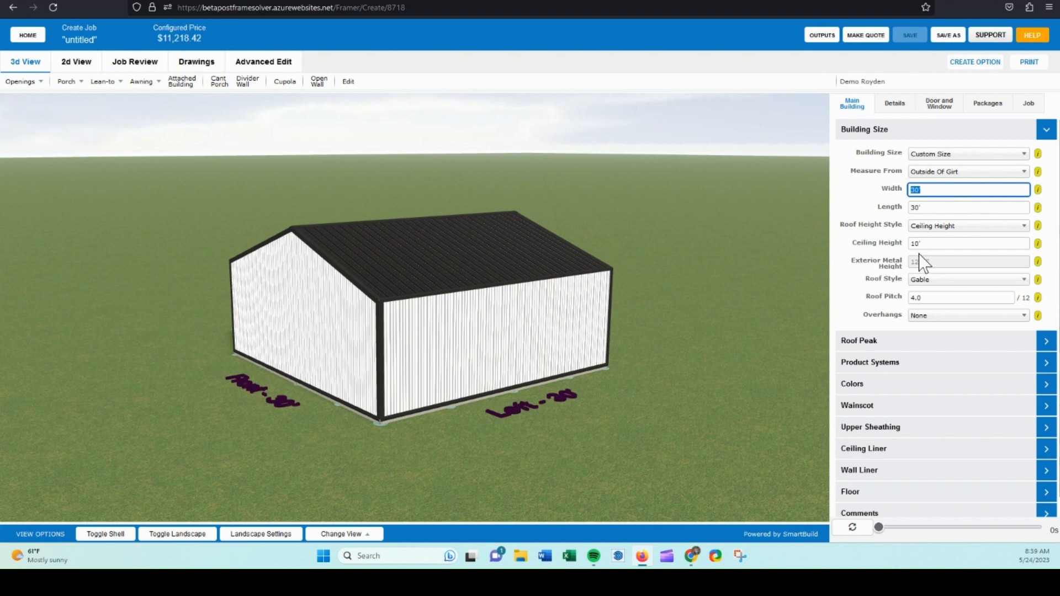
double_click(910, 208)
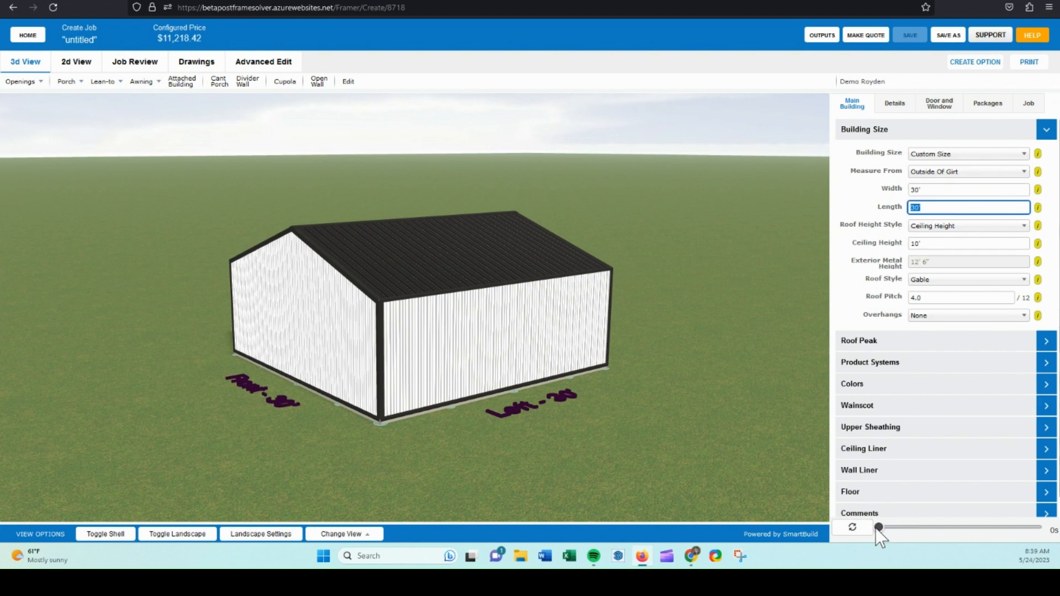
drag(879, 529, 897, 530)
drag(975, 531, 1031, 529)
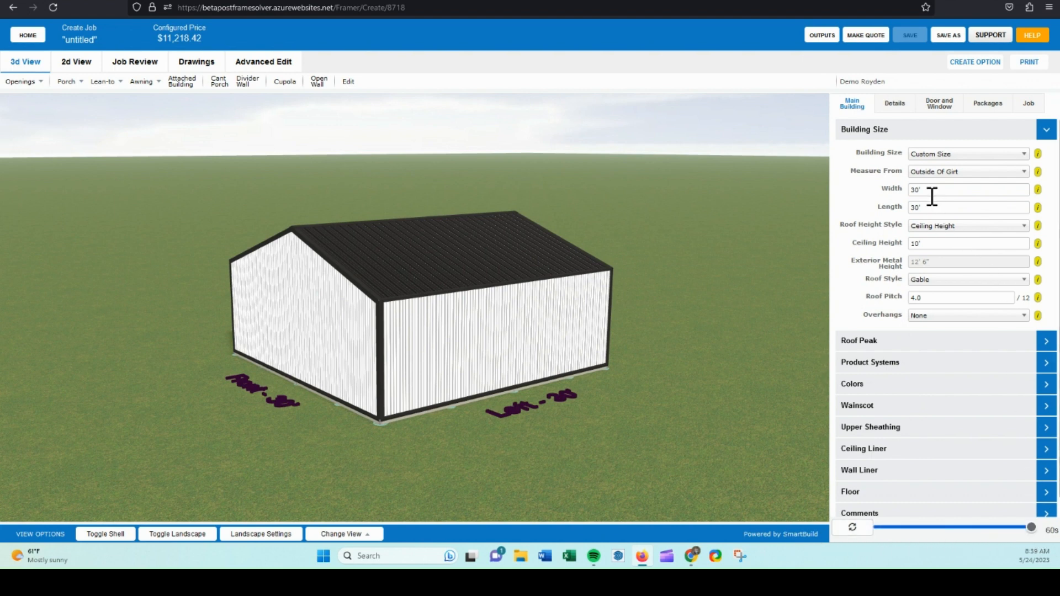
drag(930, 189, 906, 190)
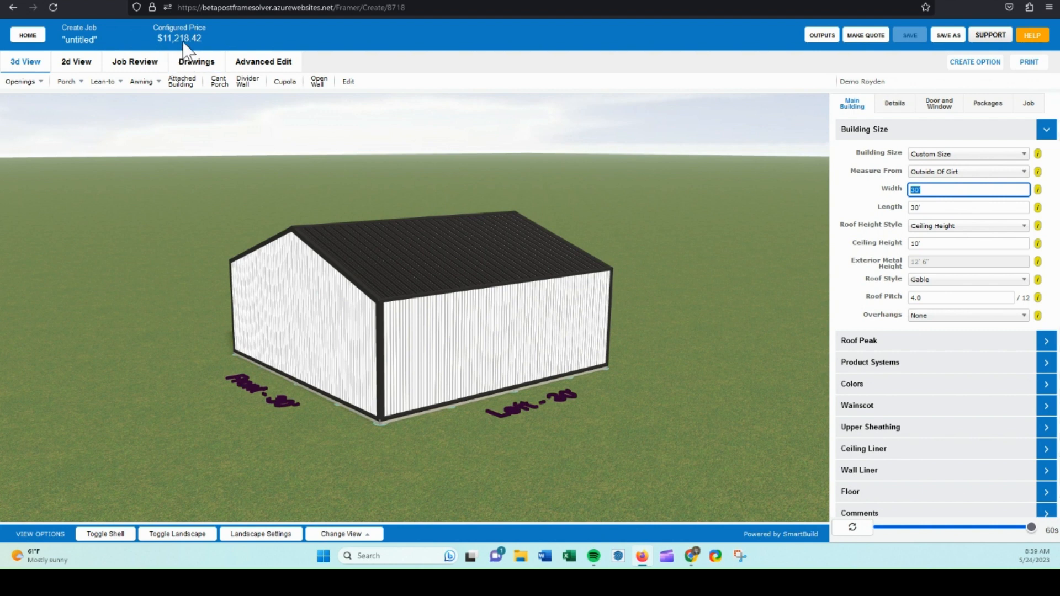
click(79, 44)
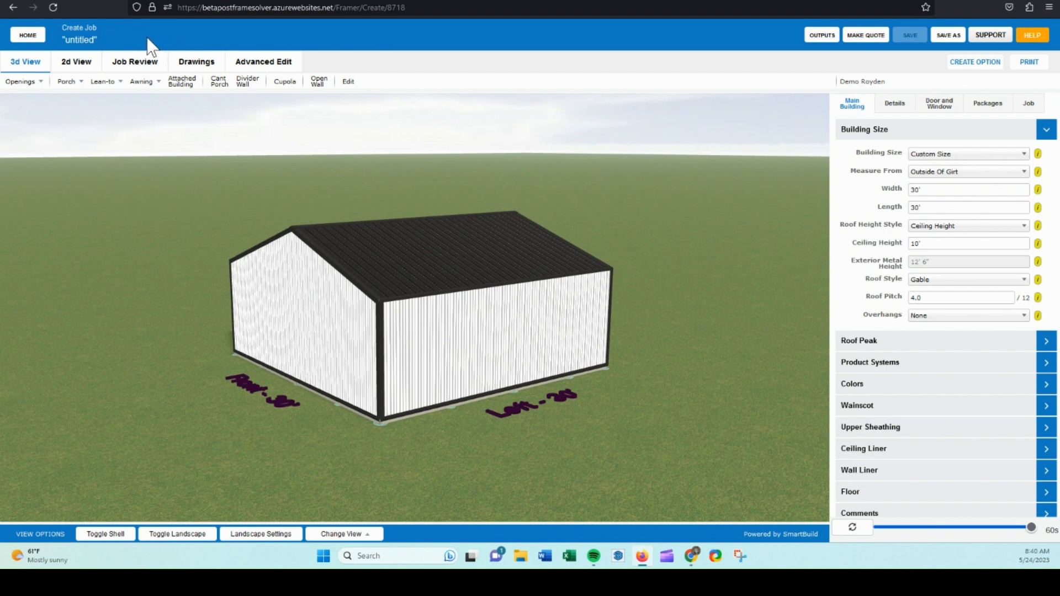
click(928, 190)
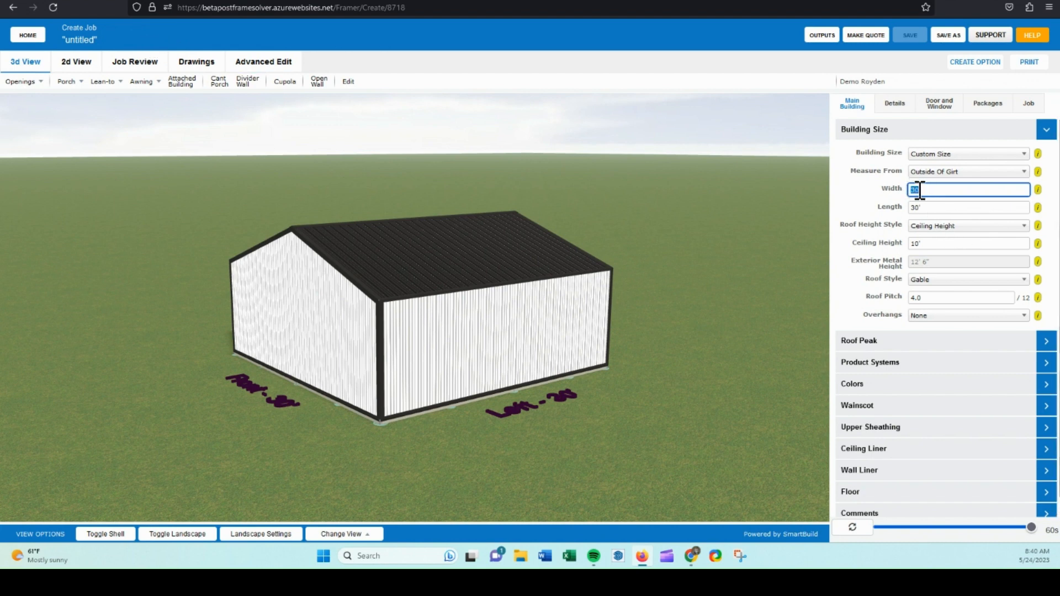
text(32)
Set the building length to 54'.
click(911, 207)
scroll(907, 204, down, 1)
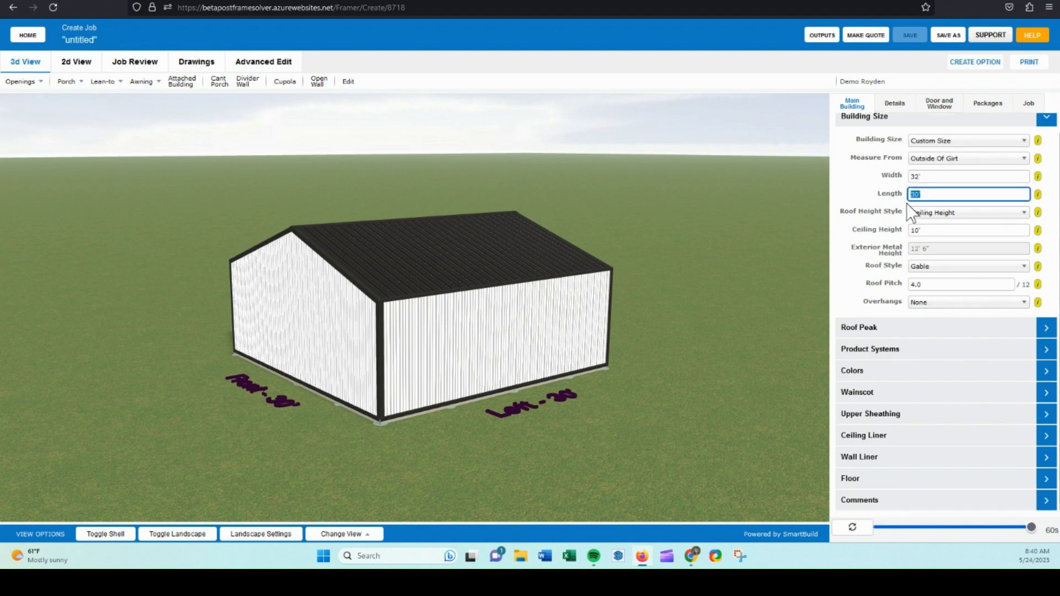
text(54)
click(866, 196)
Set the ceiling height to 12'.
click(932, 230)
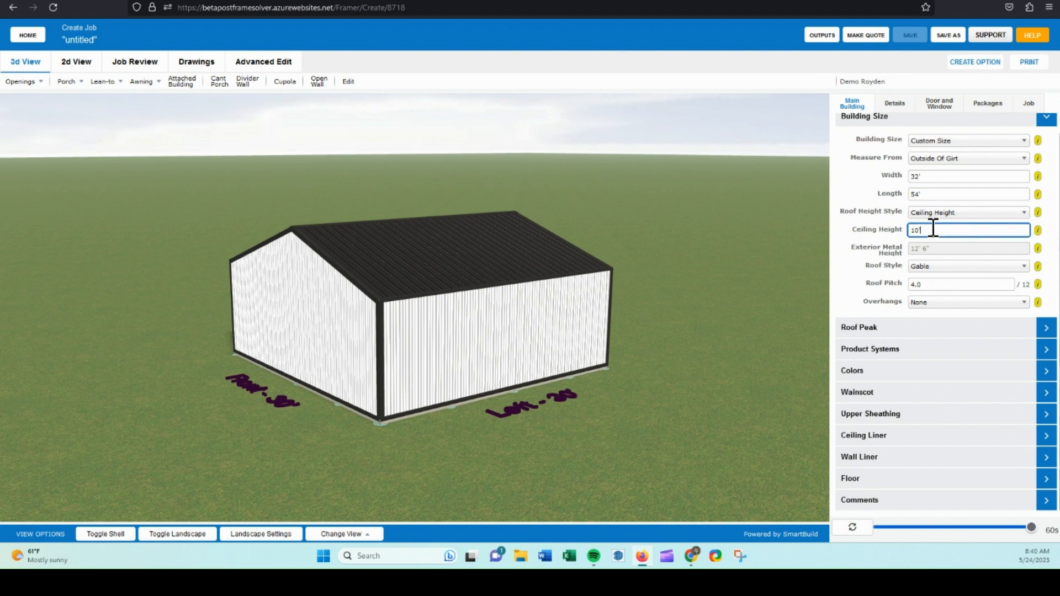
text(12)
click(887, 228)
Look through the Roof Height Style options without changing them.
click(965, 215)
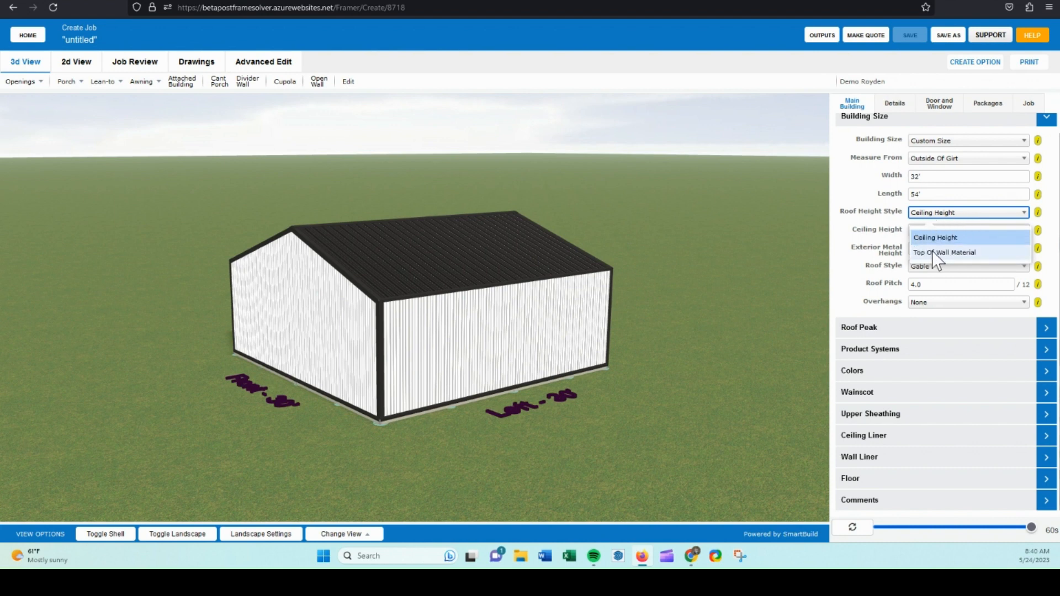
click(898, 217)
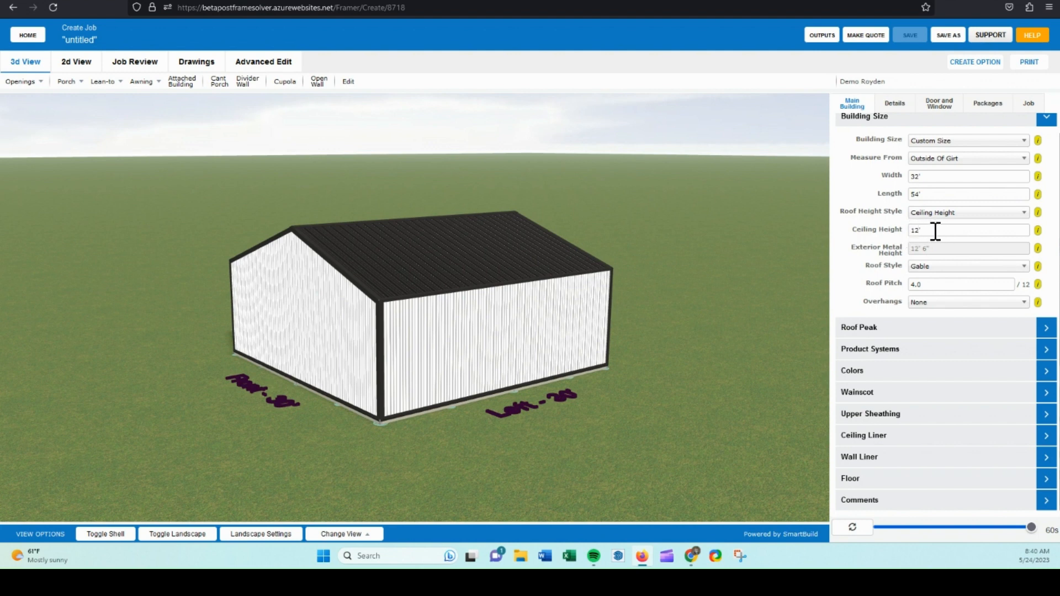
click(928, 214)
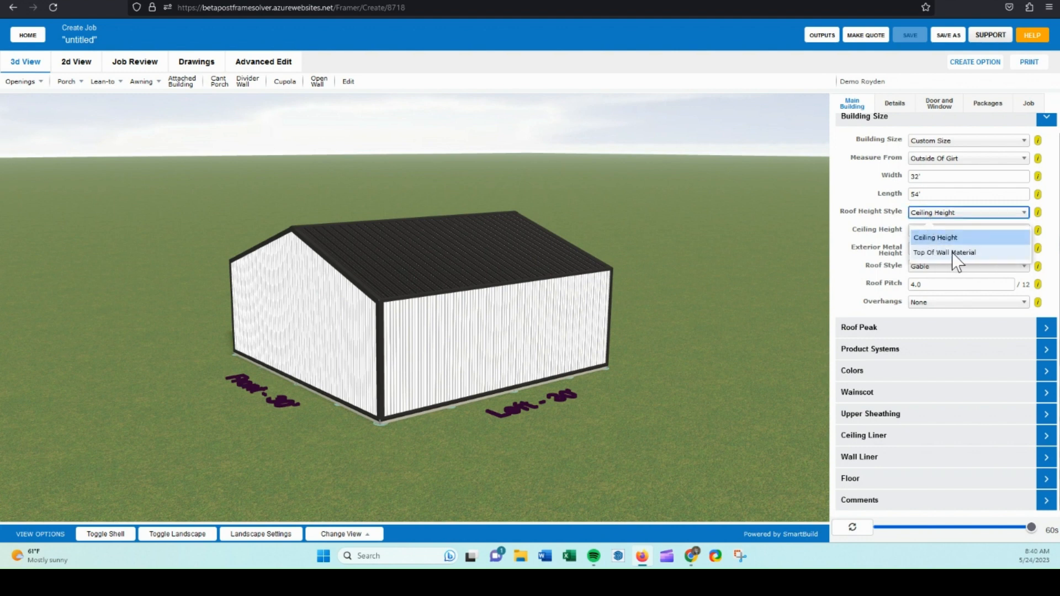
click(889, 223)
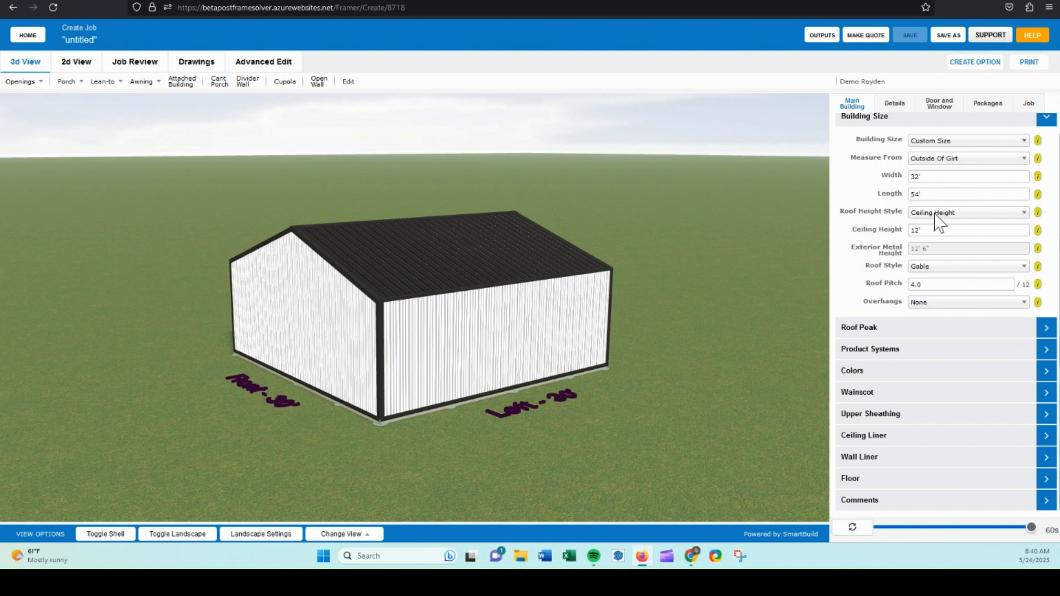
Change the roof style to Gambrel.
click(929, 267)
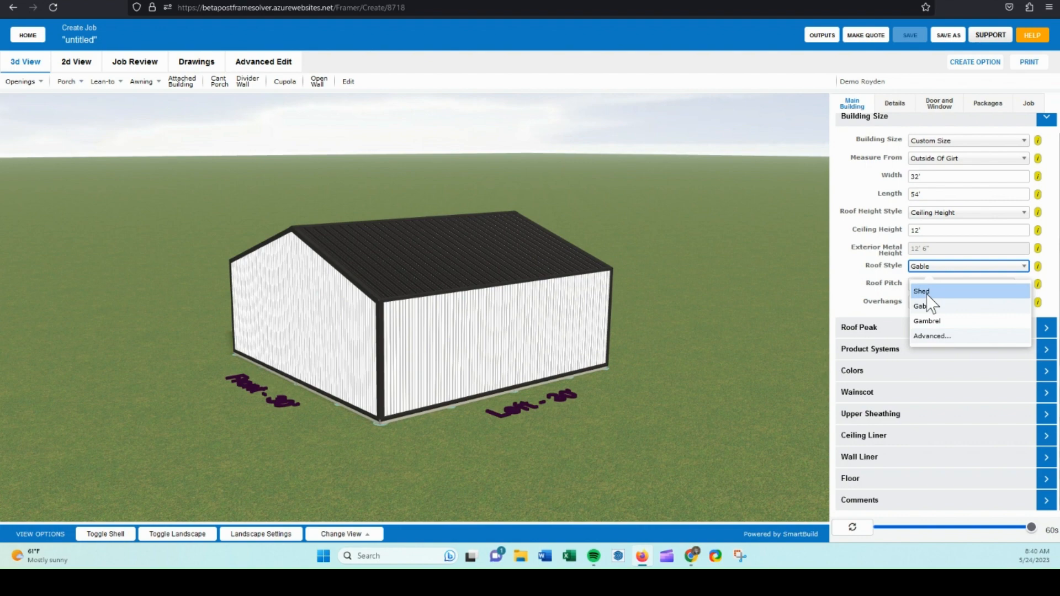
drag(494, 303, 586, 294)
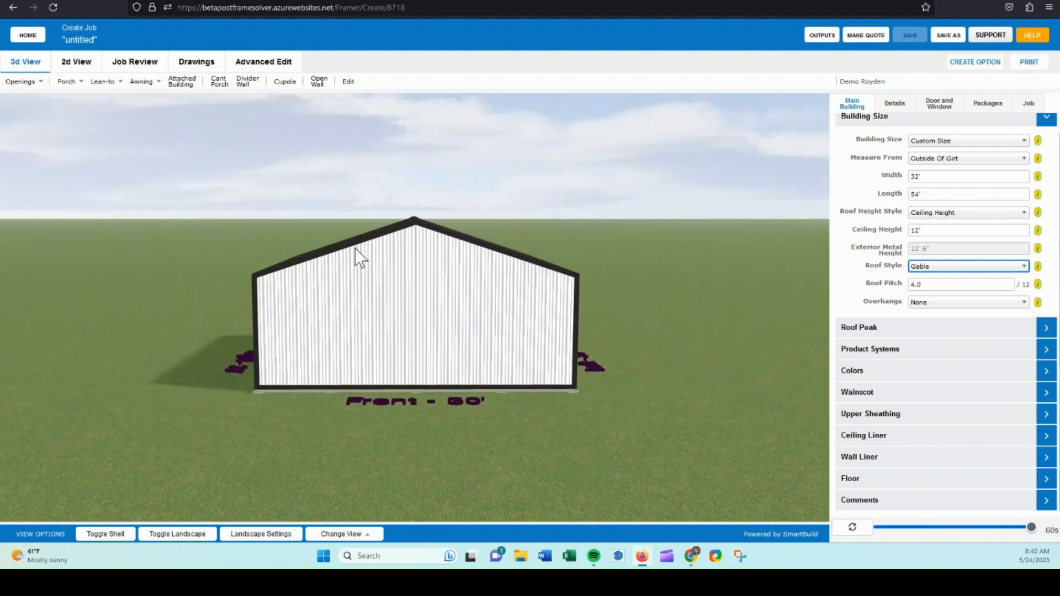
click(931, 266)
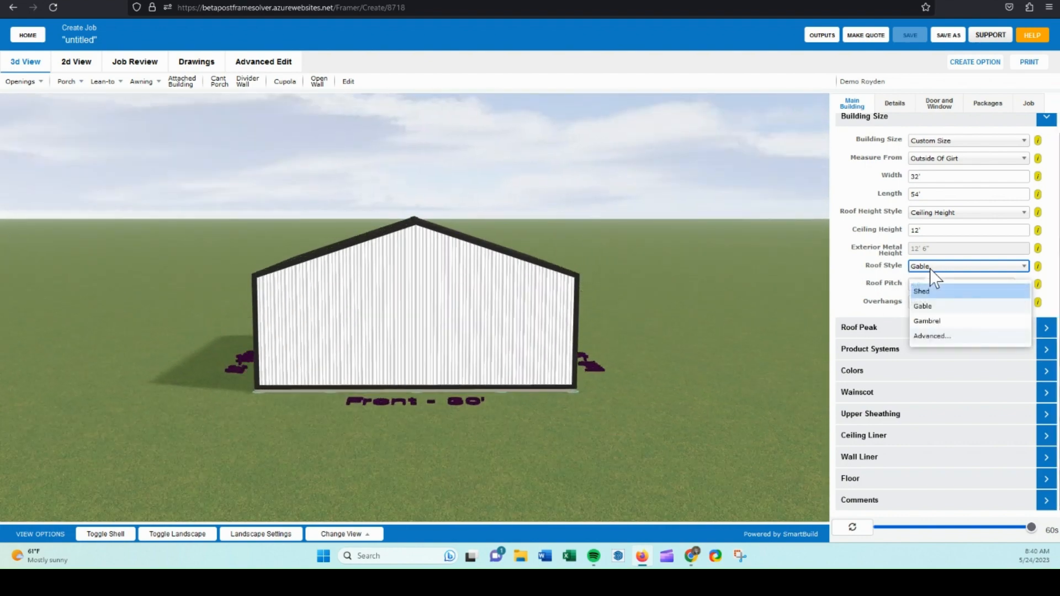
click(933, 322)
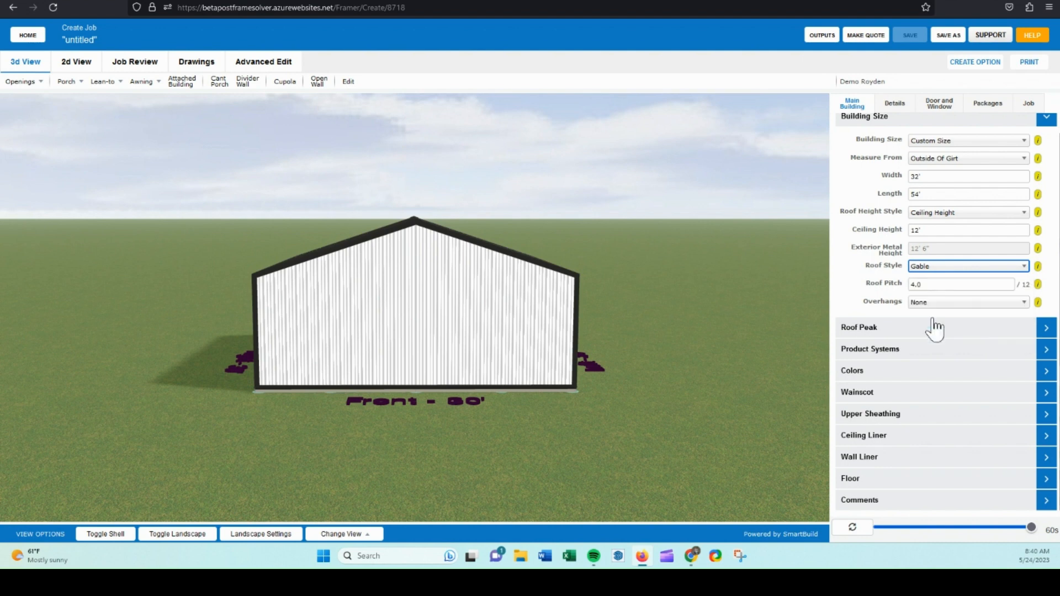
Open the advanced roof style settings to review the Gambrel slope options, then cancel them.
click(939, 266)
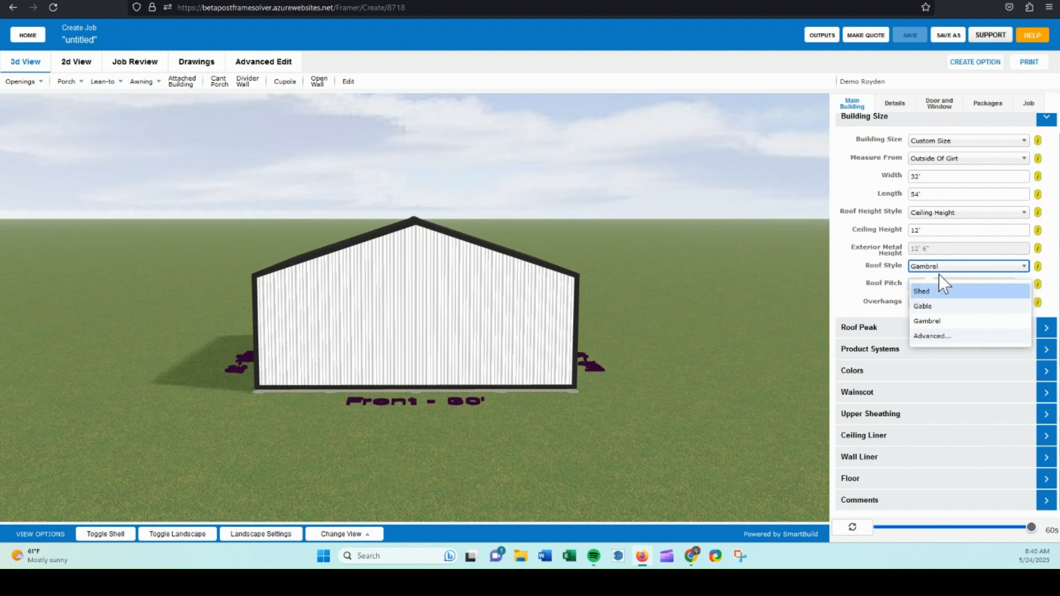
click(942, 338)
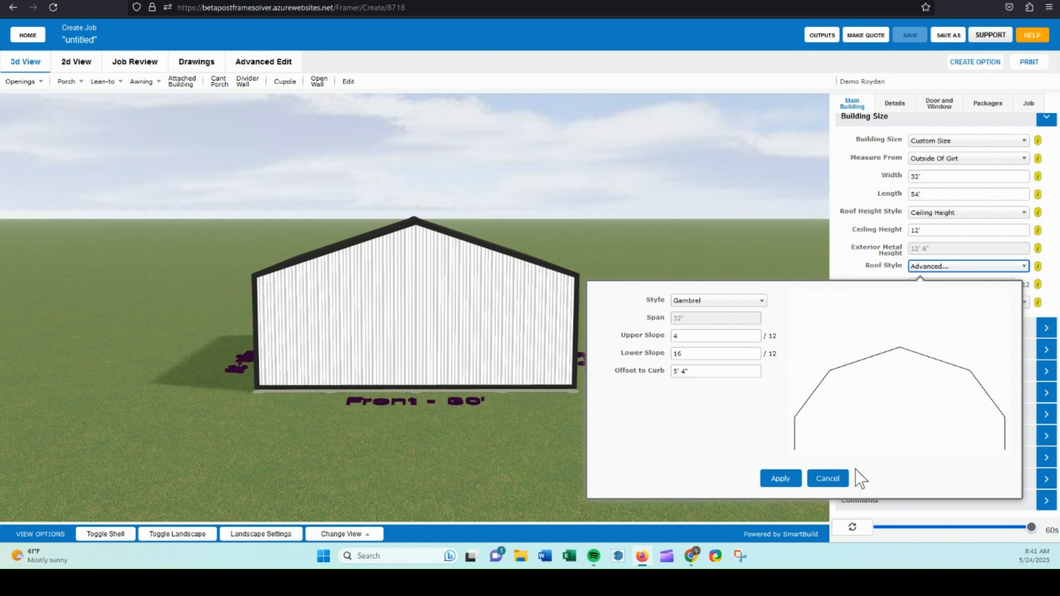
click(828, 478)
click(961, 268)
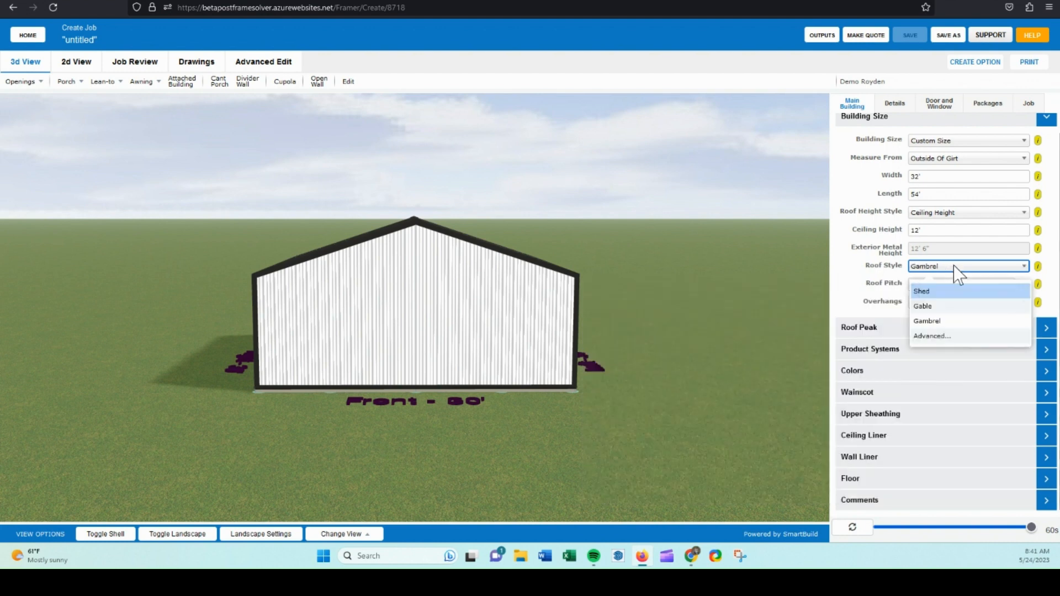
click(938, 351)
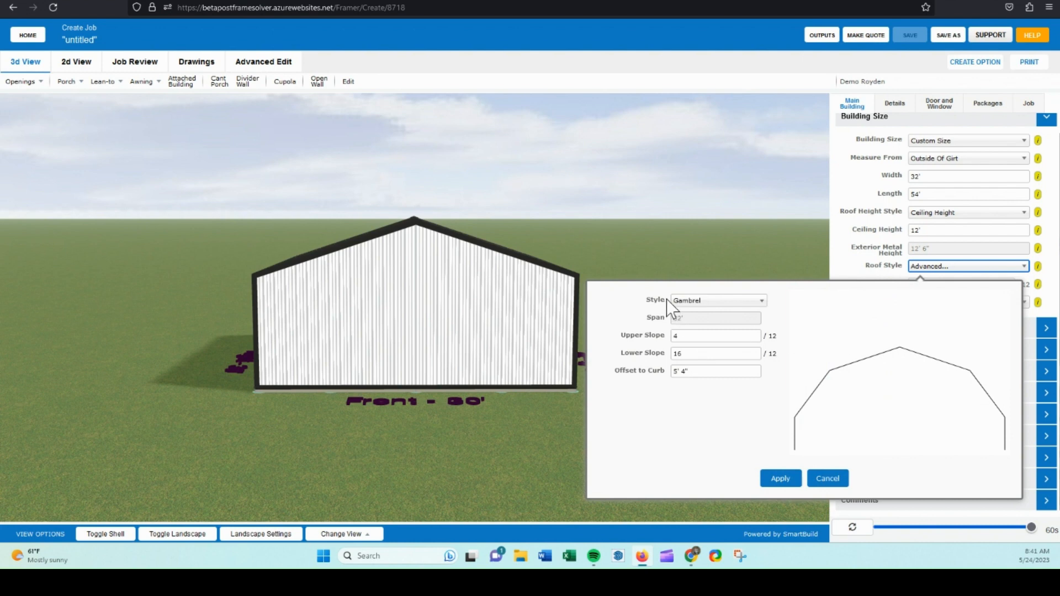
click(679, 303)
click(690, 339)
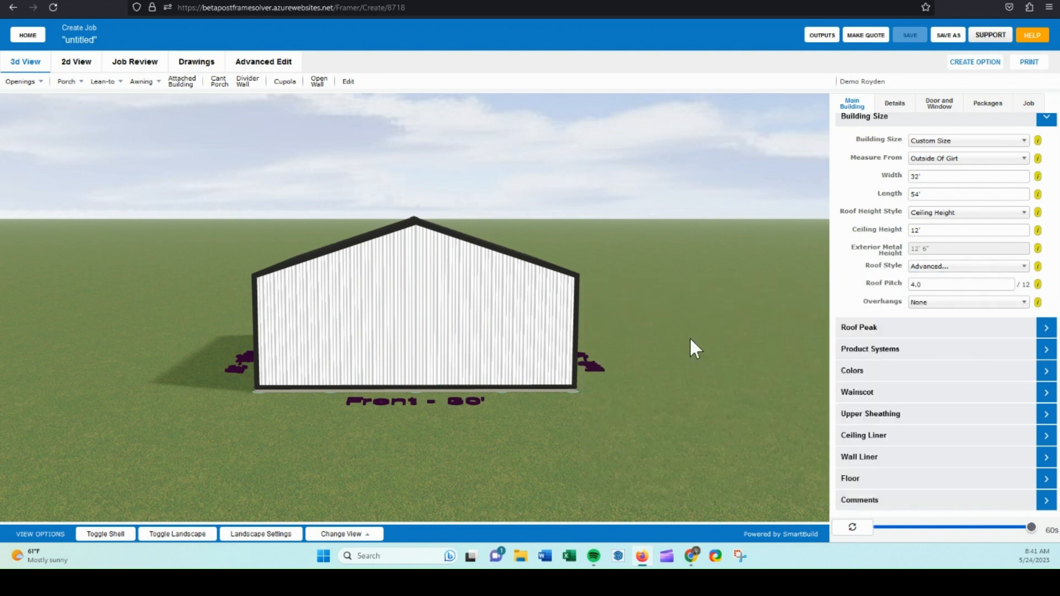
Try an Asymmetric Gable roof with a left slope of 5, then switch the advanced style to Offset Gable.
click(944, 268)
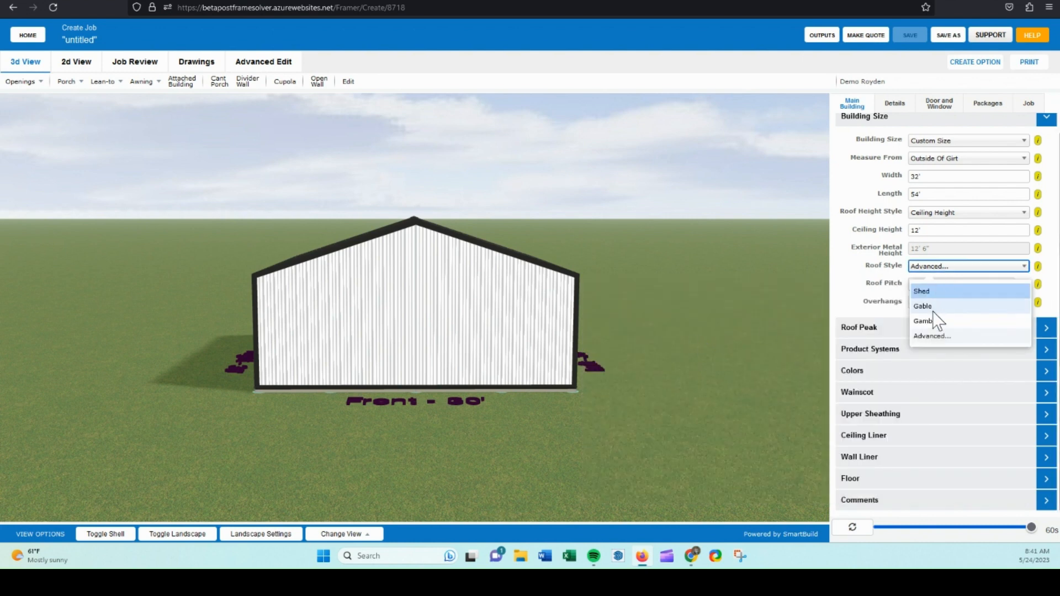
click(934, 336)
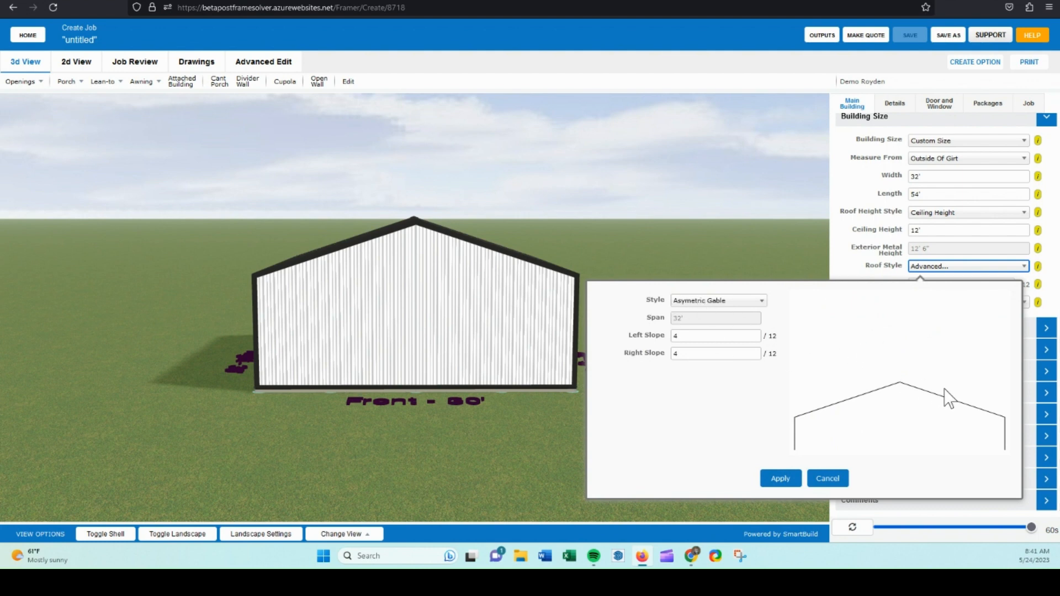
double_click(682, 335)
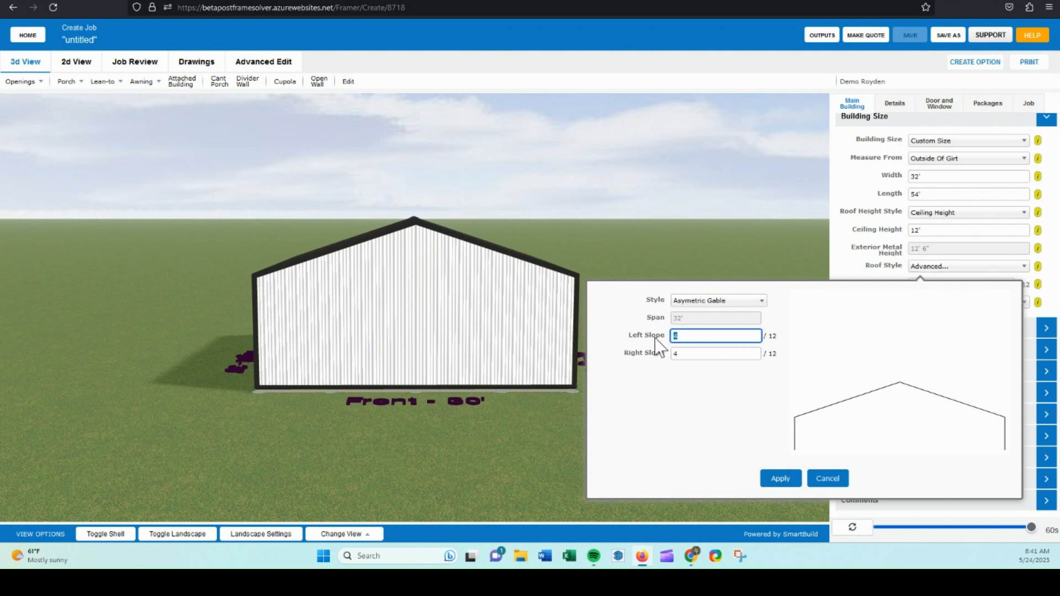
text(5)
click(717, 301)
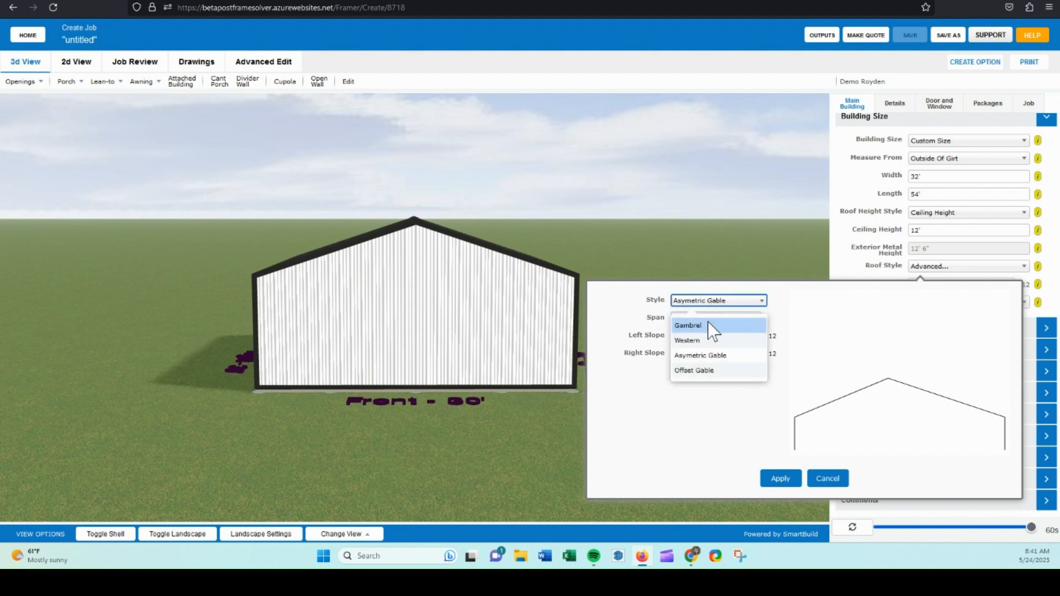
click(702, 370)
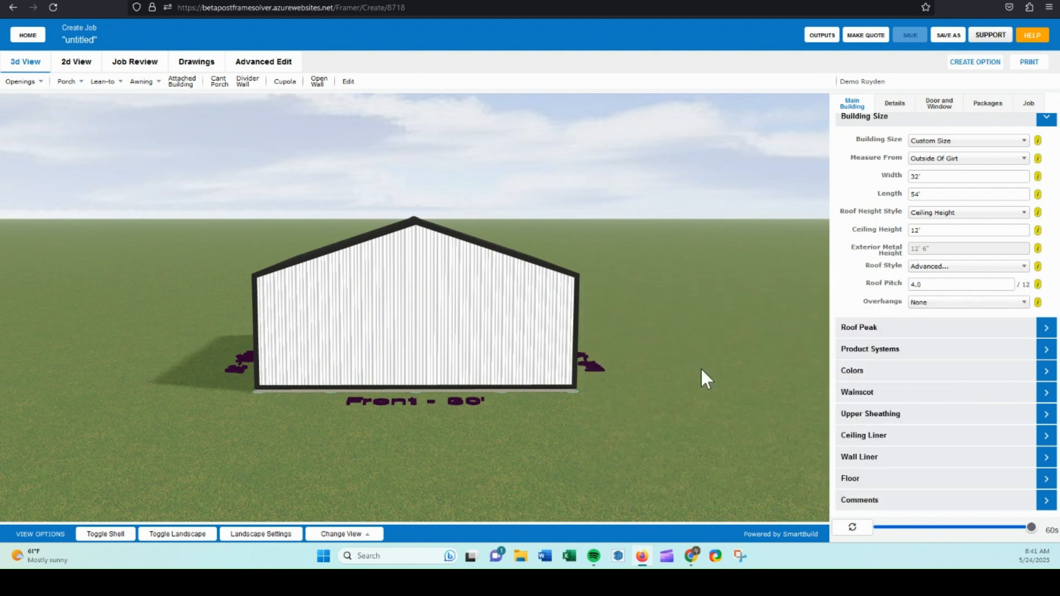
Preview the Western roof style in the advanced roof settings without applying it.
click(987, 268)
click(933, 337)
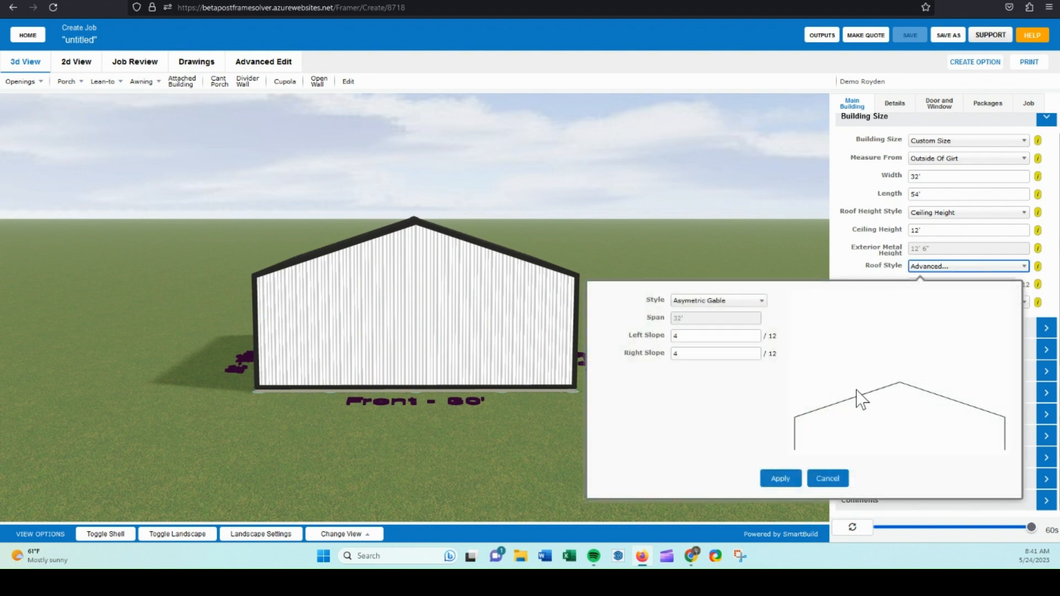
click(724, 303)
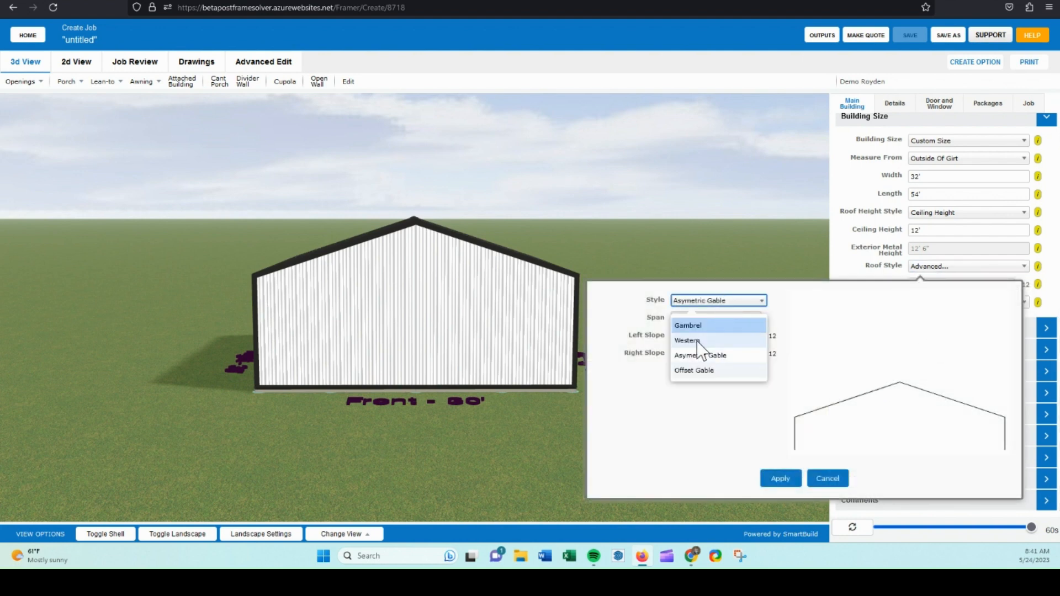
click(699, 340)
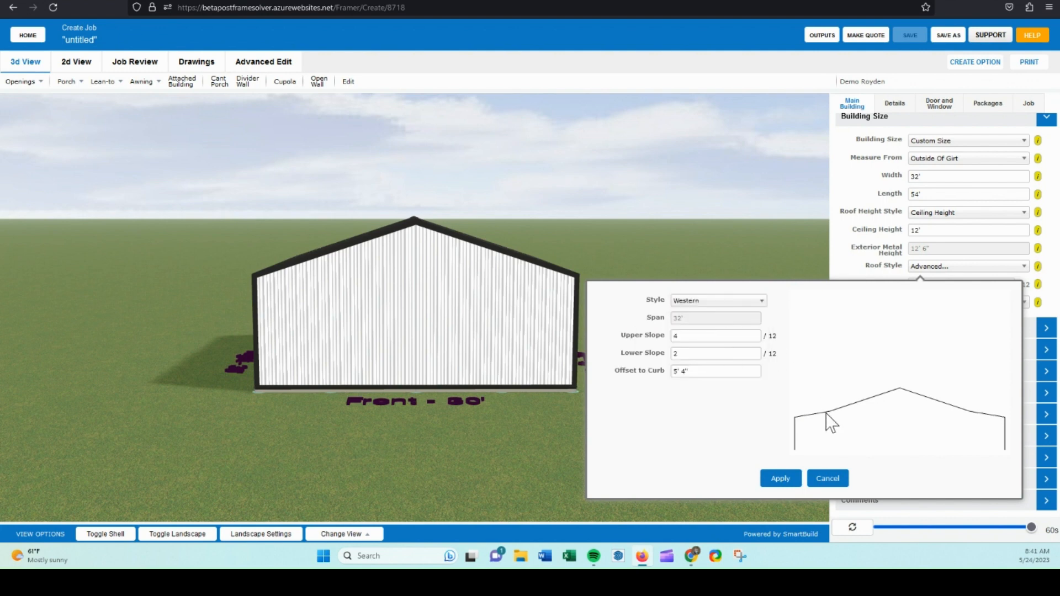
click(703, 301)
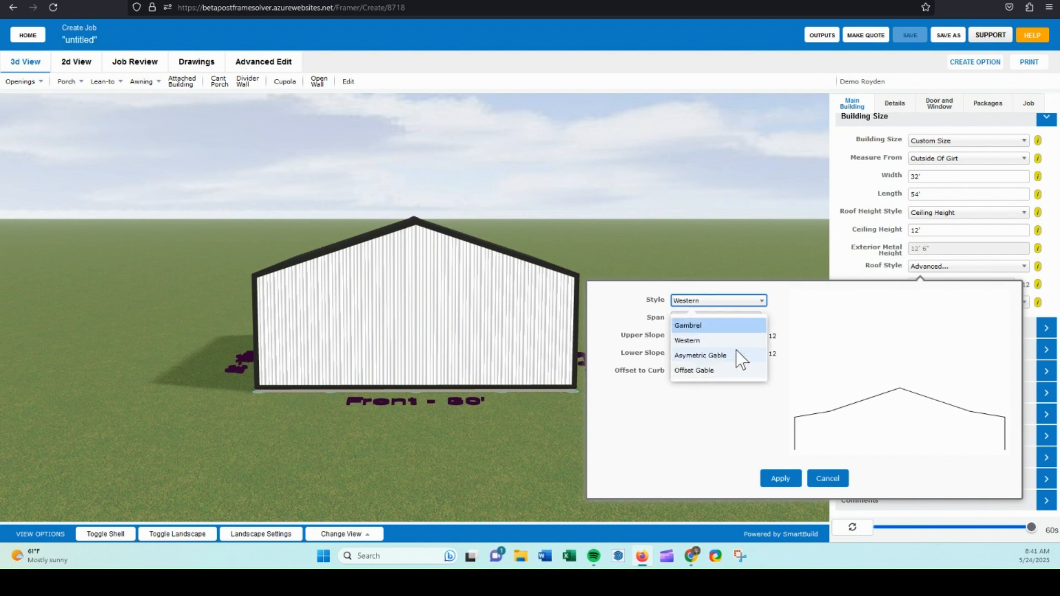
click(746, 402)
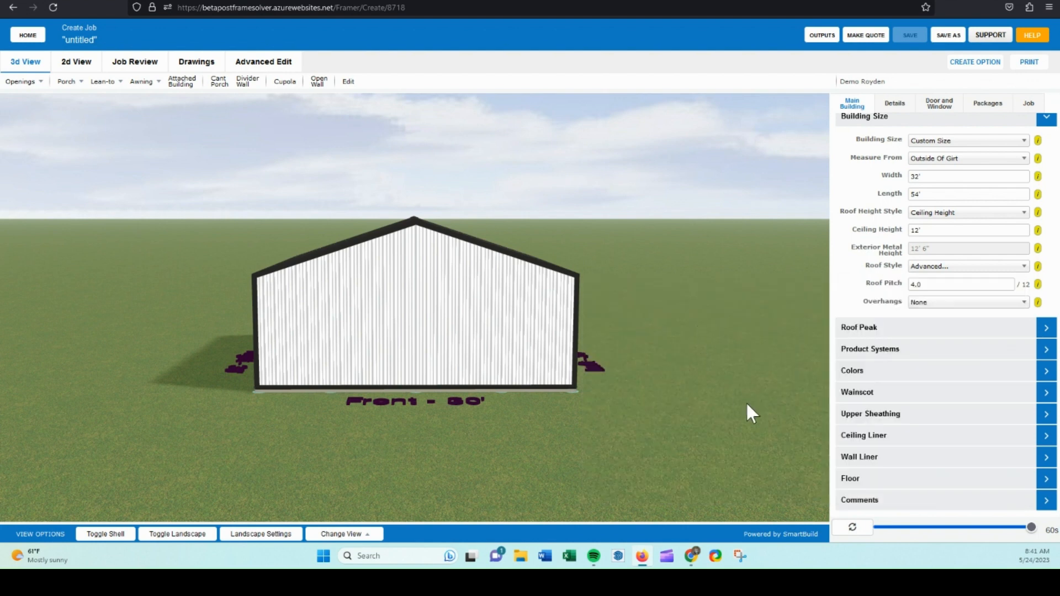
Change the roof style to Gable.
click(944, 267)
click(926, 306)
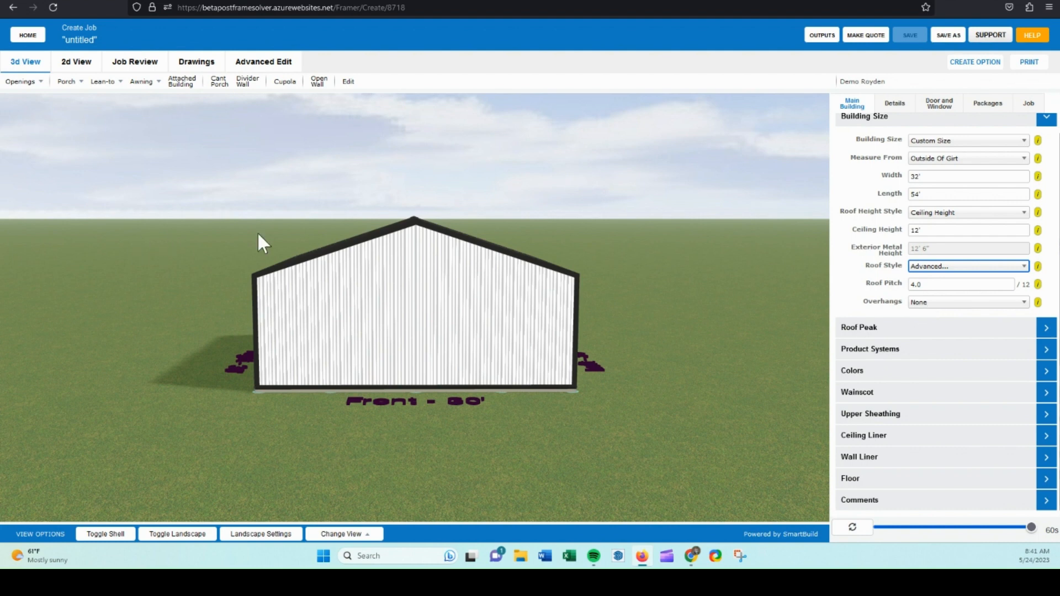
Try a roof pitch of 6.5/12, then set the roof pitch back to 6/12.
click(913, 283)
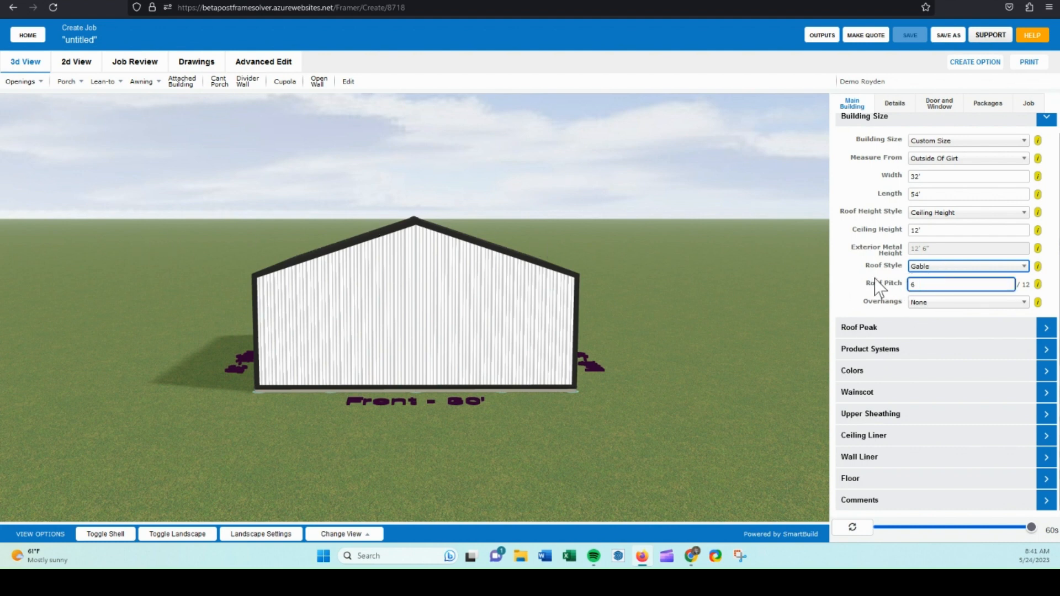
click(875, 278)
click(928, 284)
text(.5)
click(887, 281)
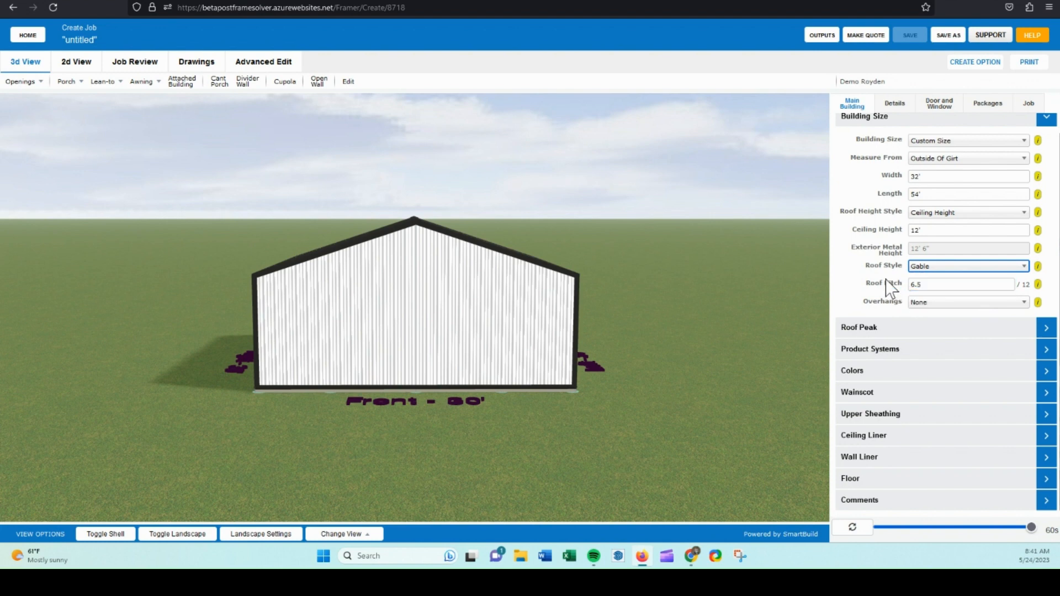
drag(930, 287, 905, 288)
text(6)
Set the overhangs to 1'.
click(927, 303)
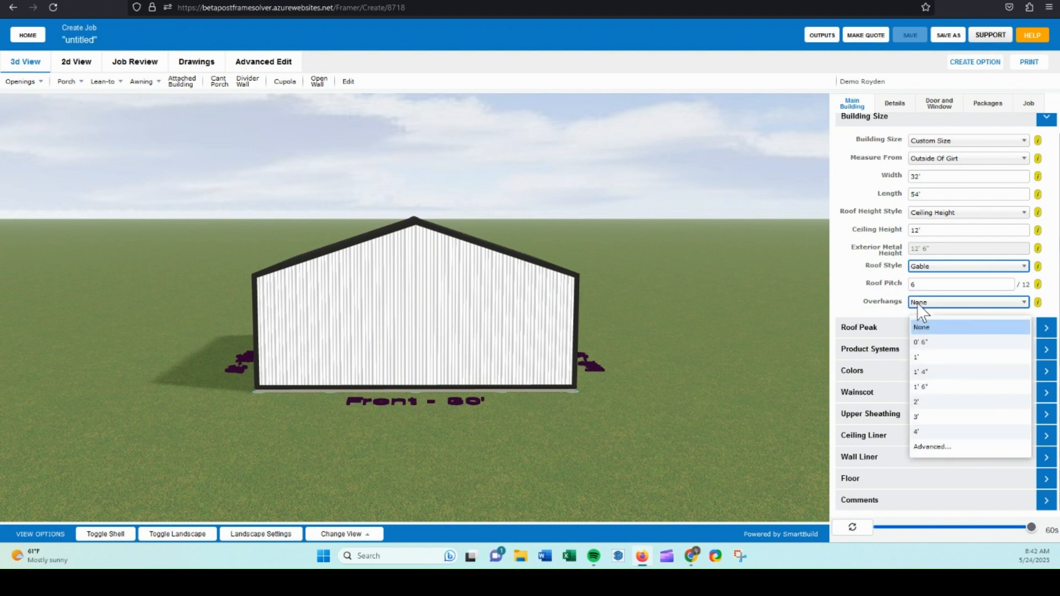
click(937, 313)
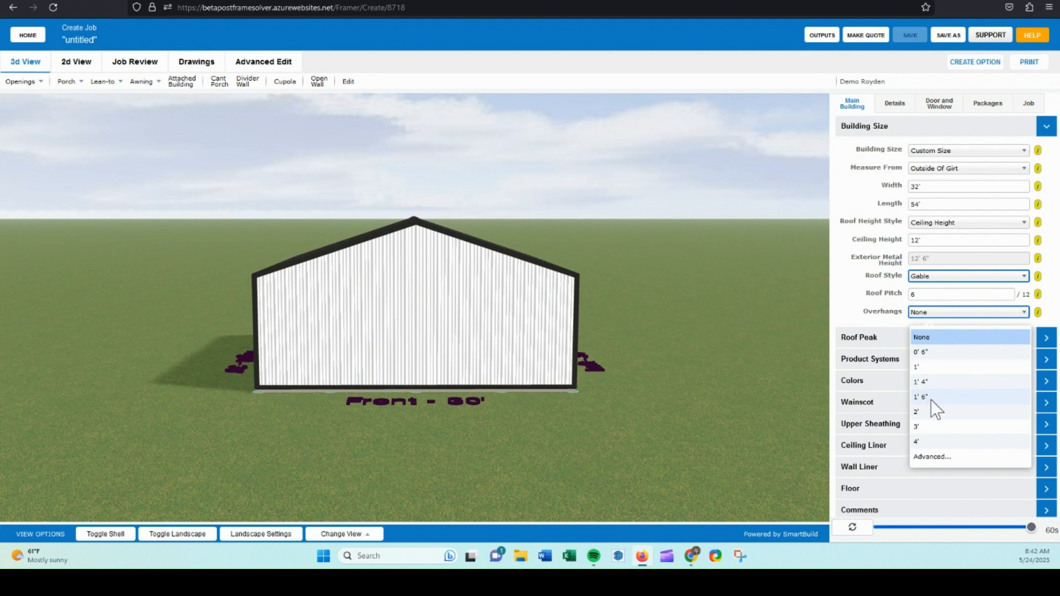
click(926, 366)
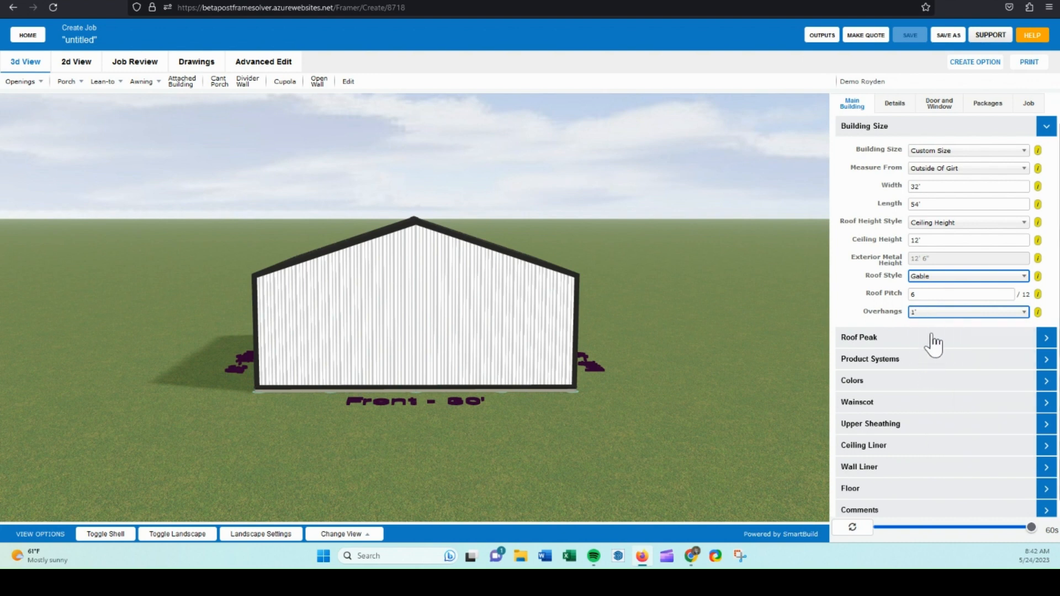
Apply advanced overhangs of 1' on the left, front, right and back, and refresh the 3D view.
click(925, 314)
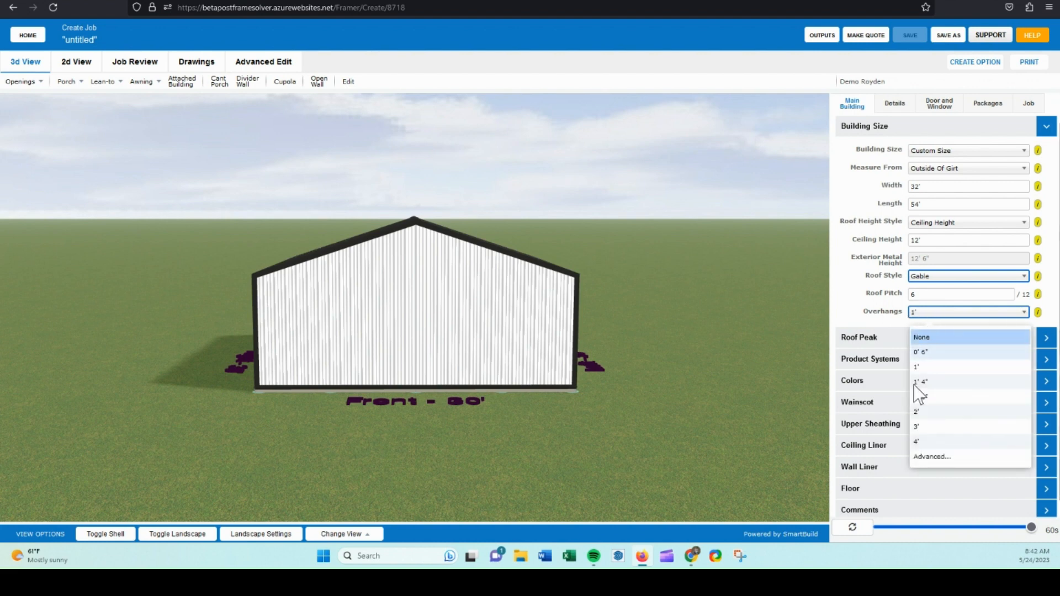
click(938, 457)
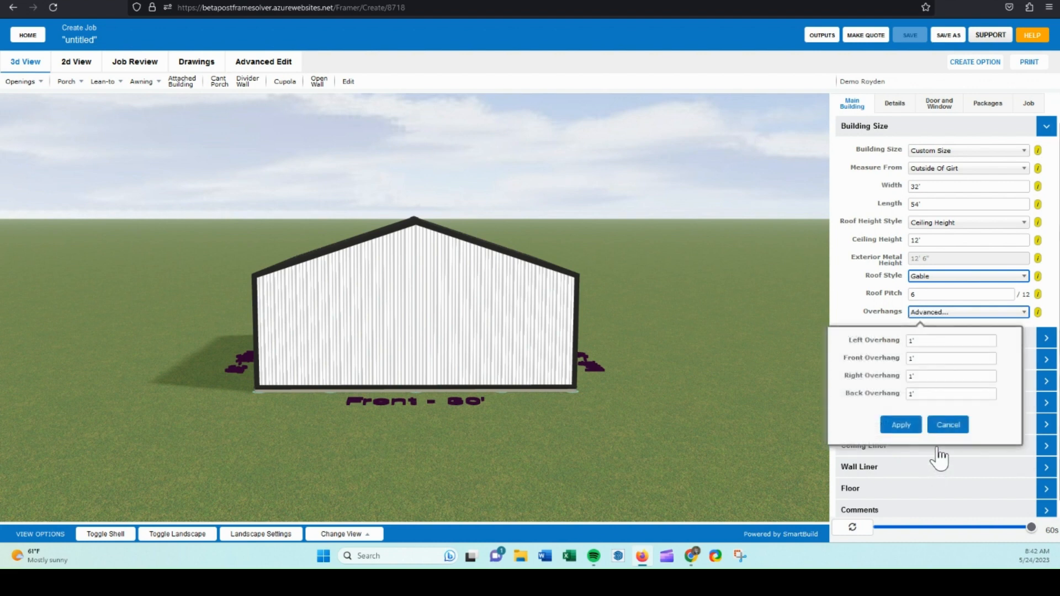
click(922, 343)
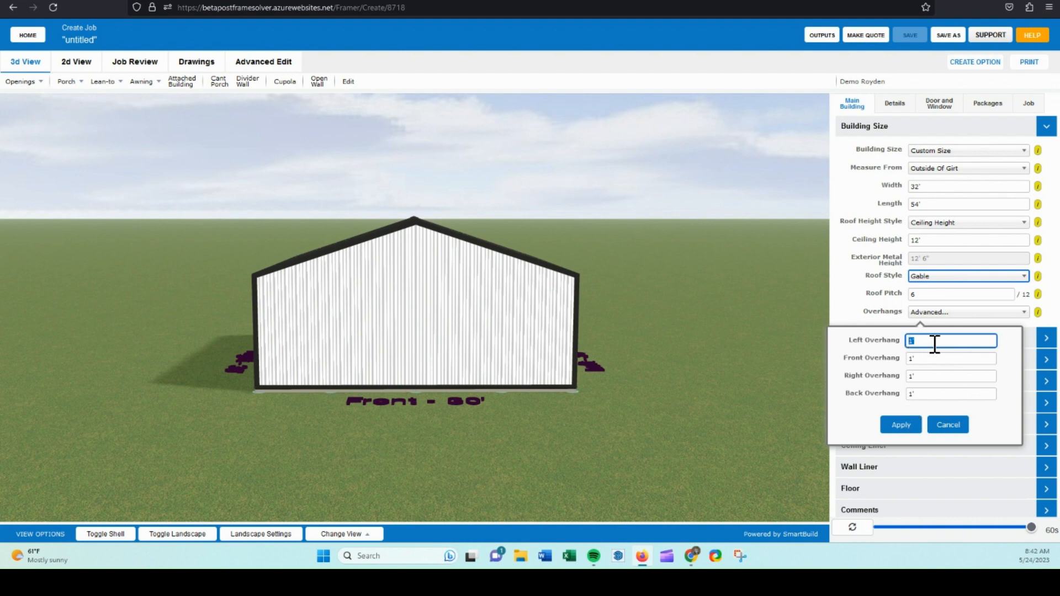
click(901, 424)
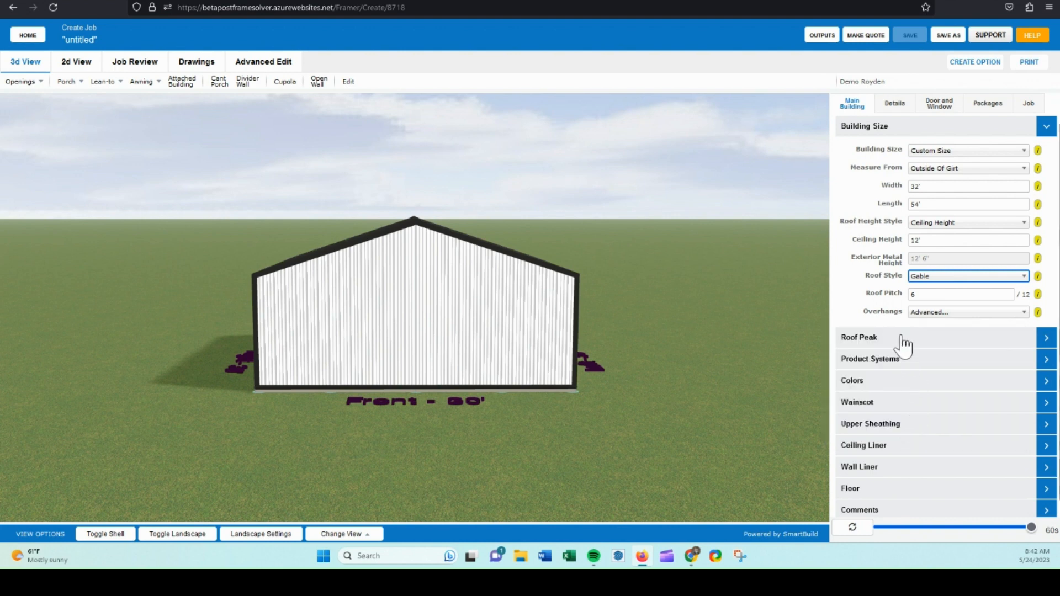
click(866, 531)
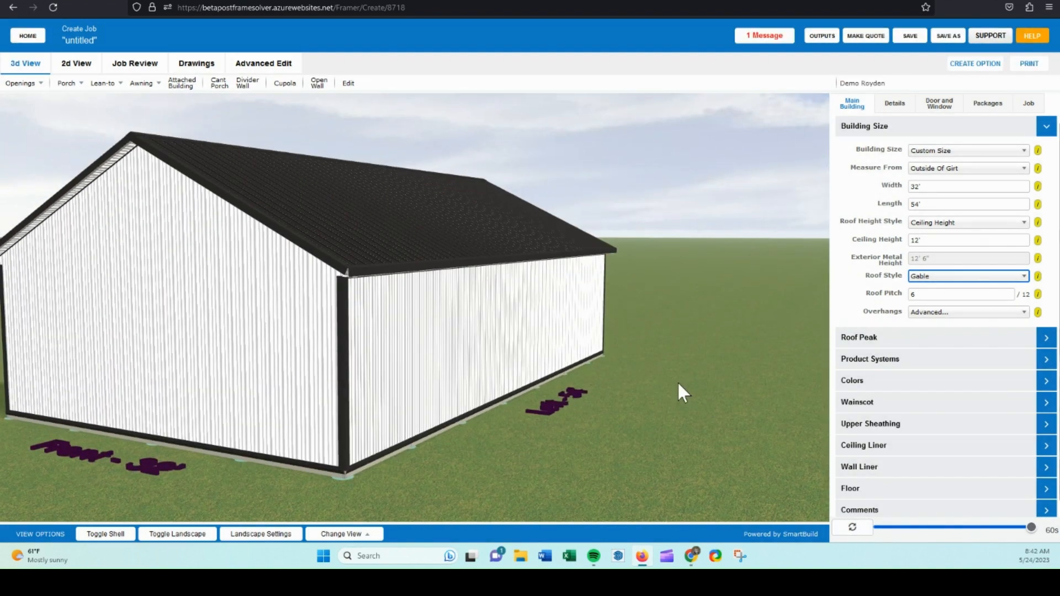
Review the Front Peak and Back Peak options in the Roof Peak section without changing them.
click(922, 339)
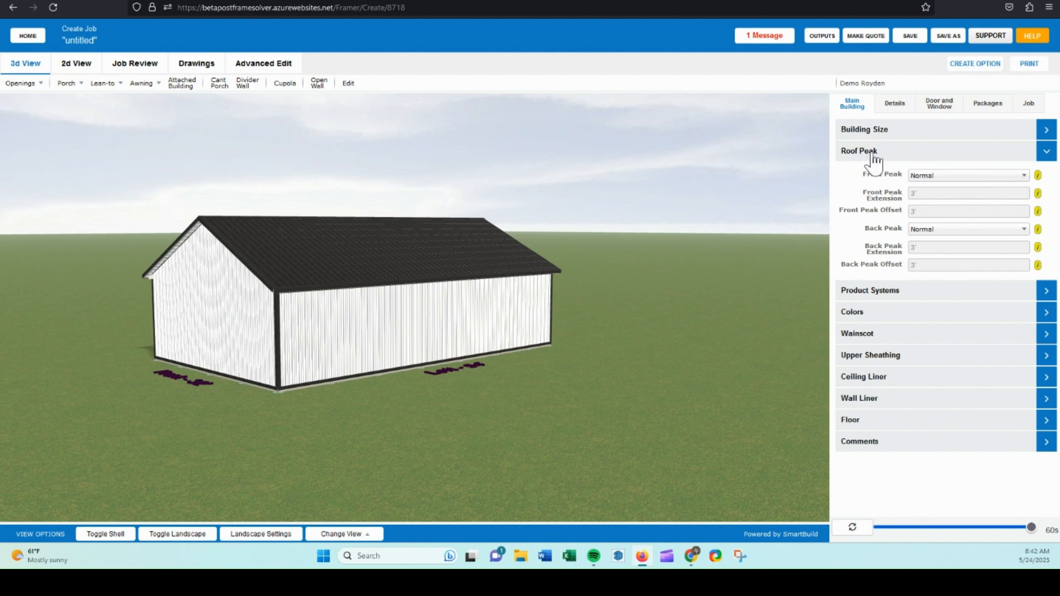
click(928, 175)
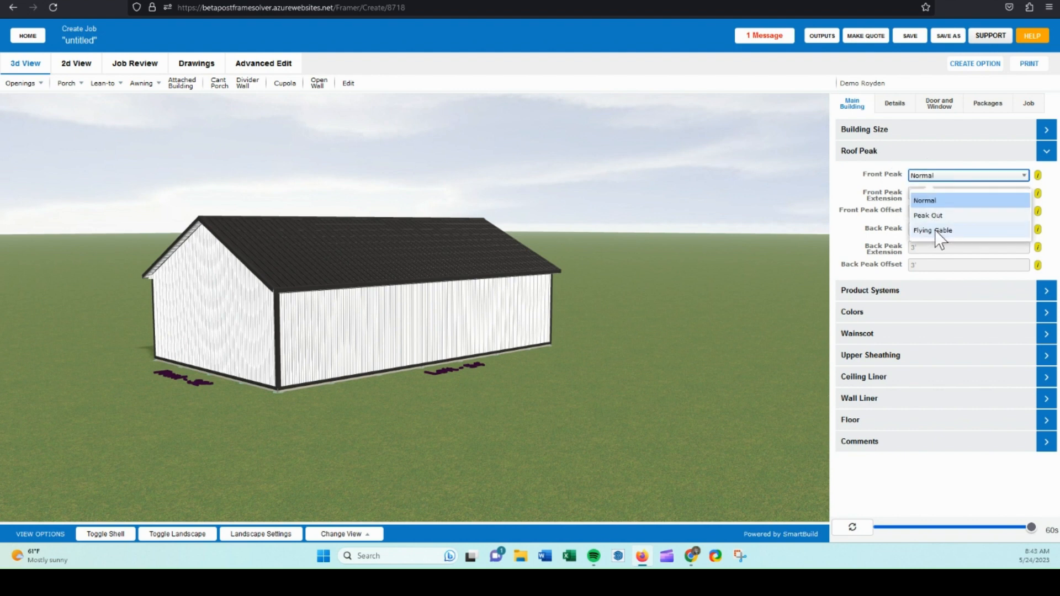
drag(297, 211, 306, 214)
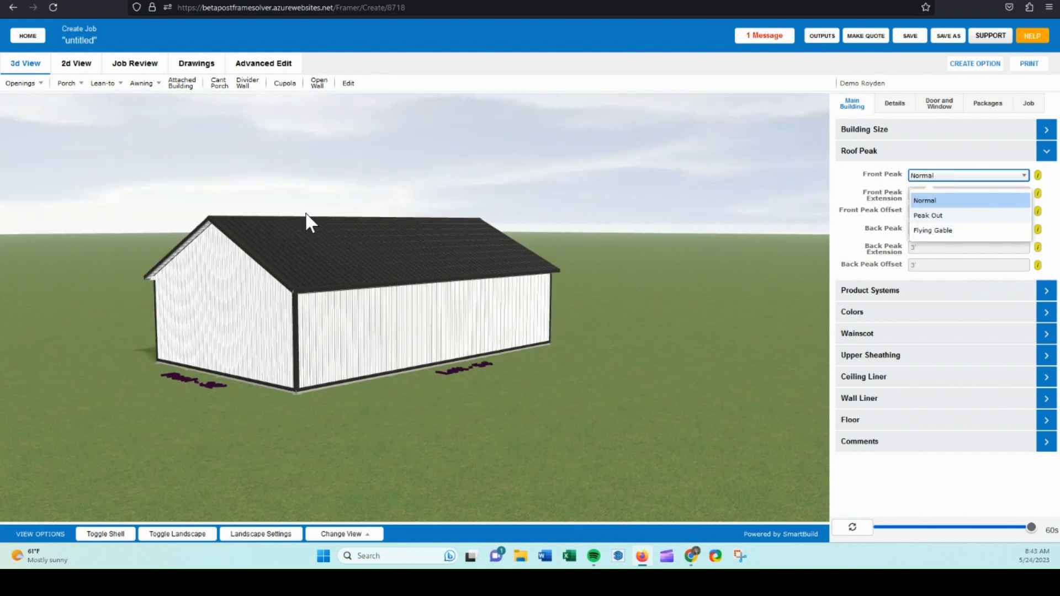
click(306, 214)
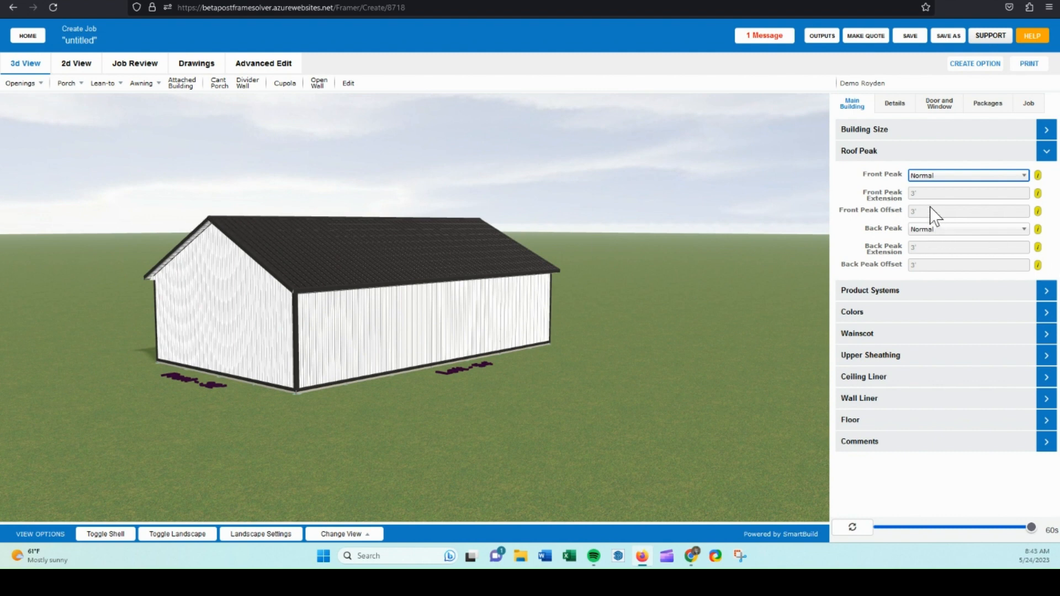
click(931, 228)
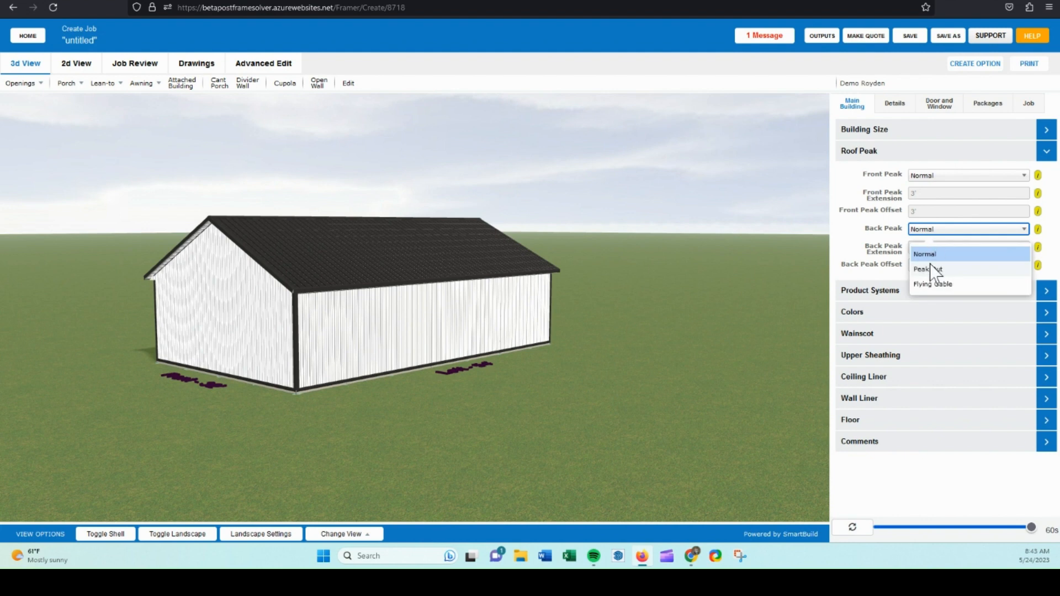
click(882, 244)
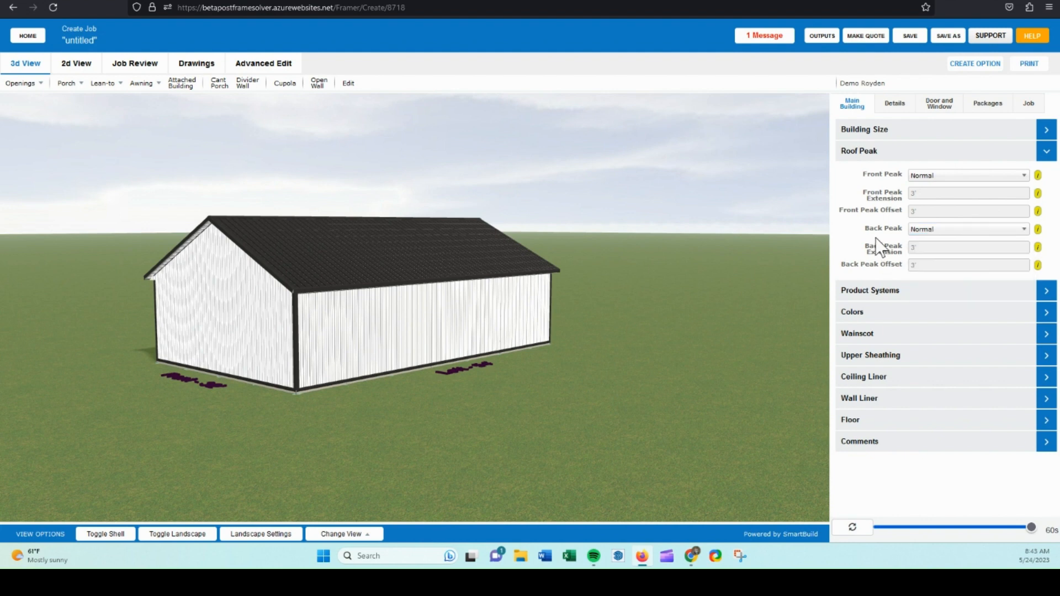
drag(548, 238, 547, 258)
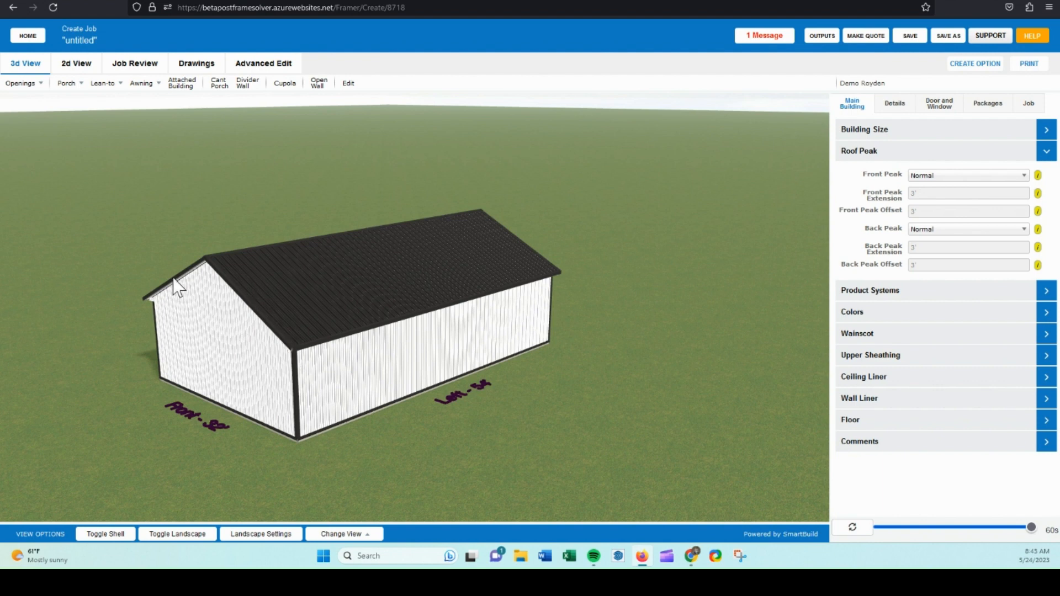
Collapse the Roof Peak section and open the Product Systems section.
click(894, 157)
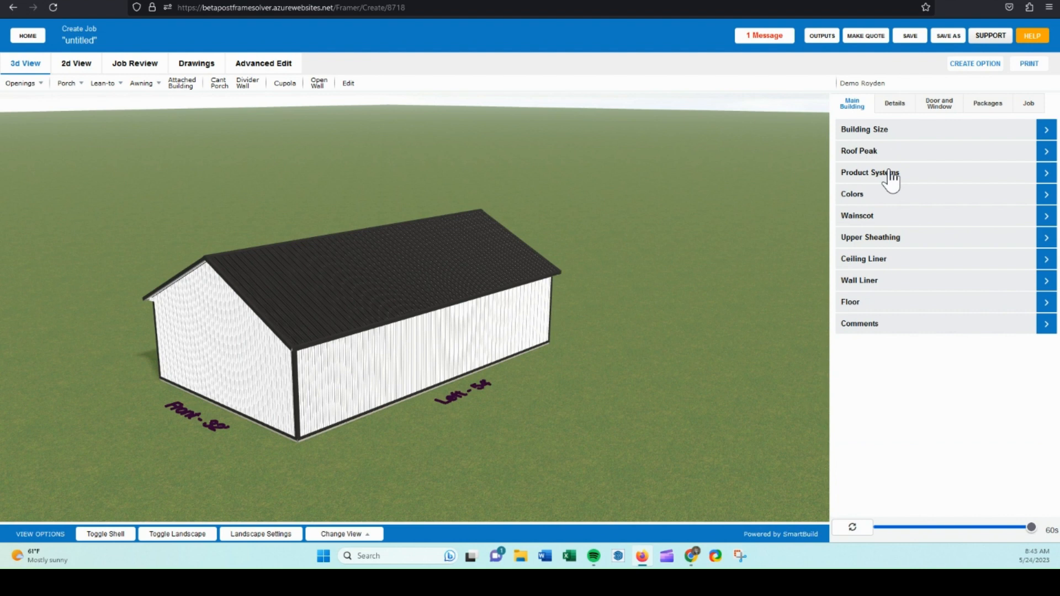
click(890, 177)
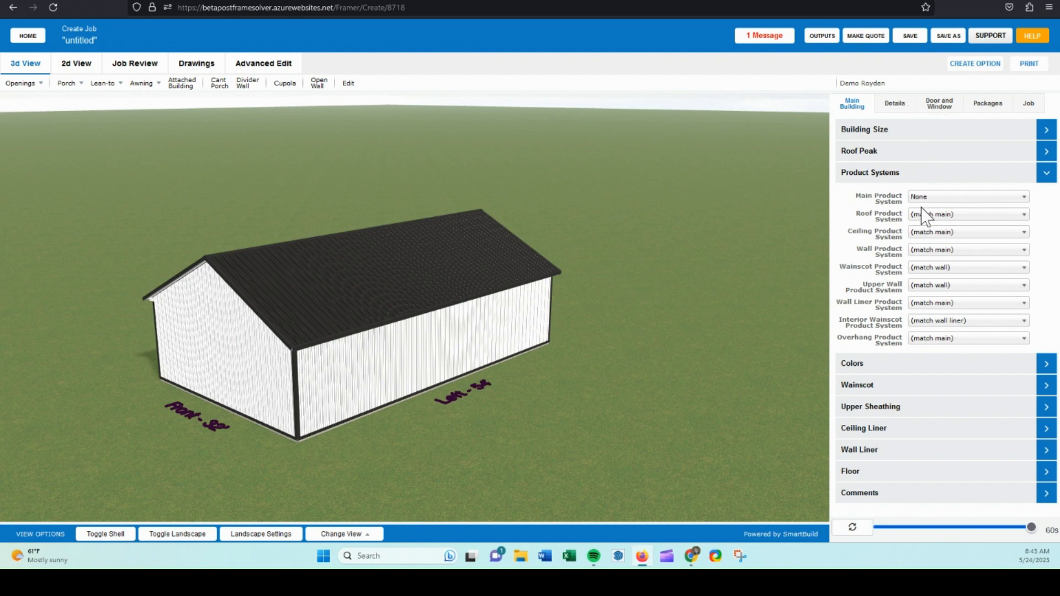
Set the roof product system to Ag Panel.
drag(584, 230, 581, 213)
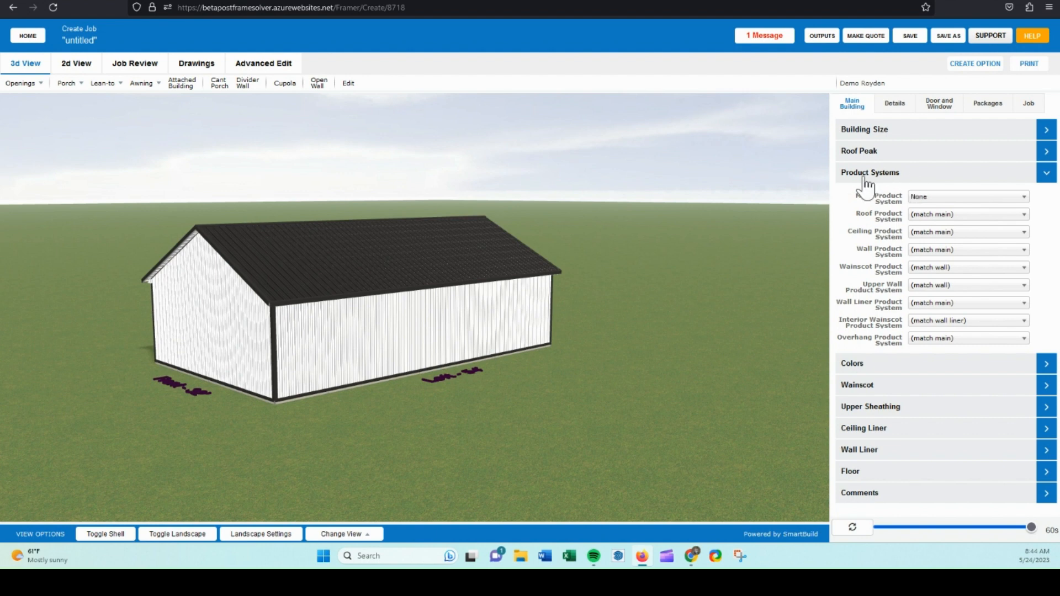
click(935, 215)
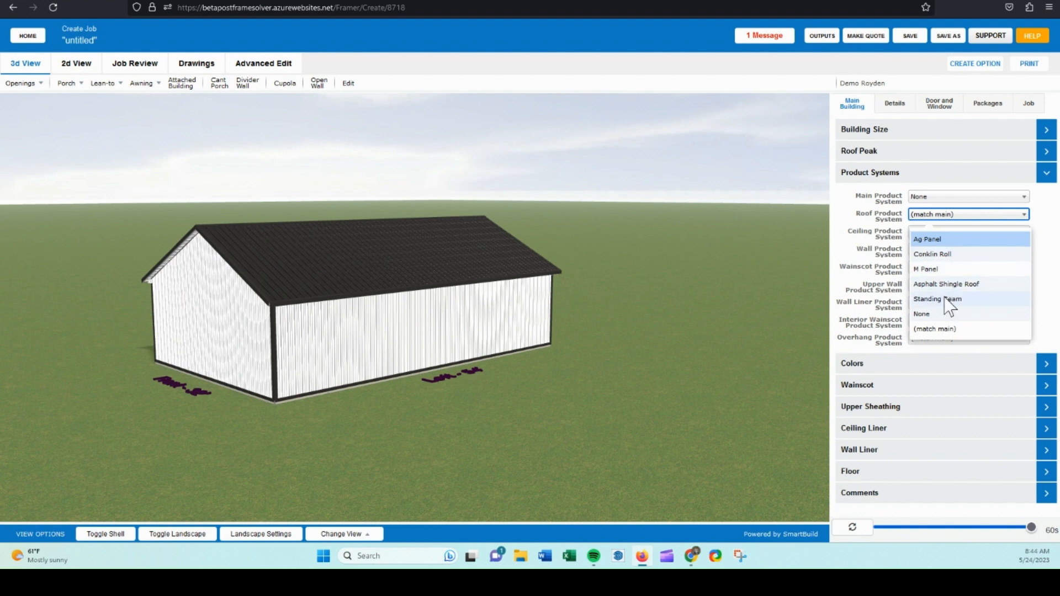
click(938, 241)
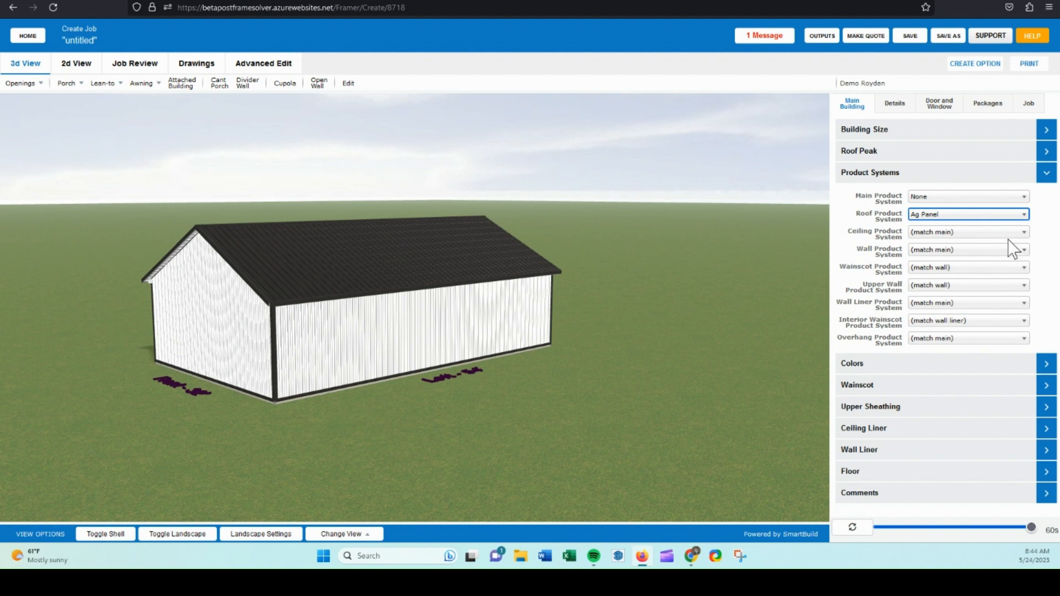
Review the roof material options in the Roof Sheathing details without changing them.
click(898, 107)
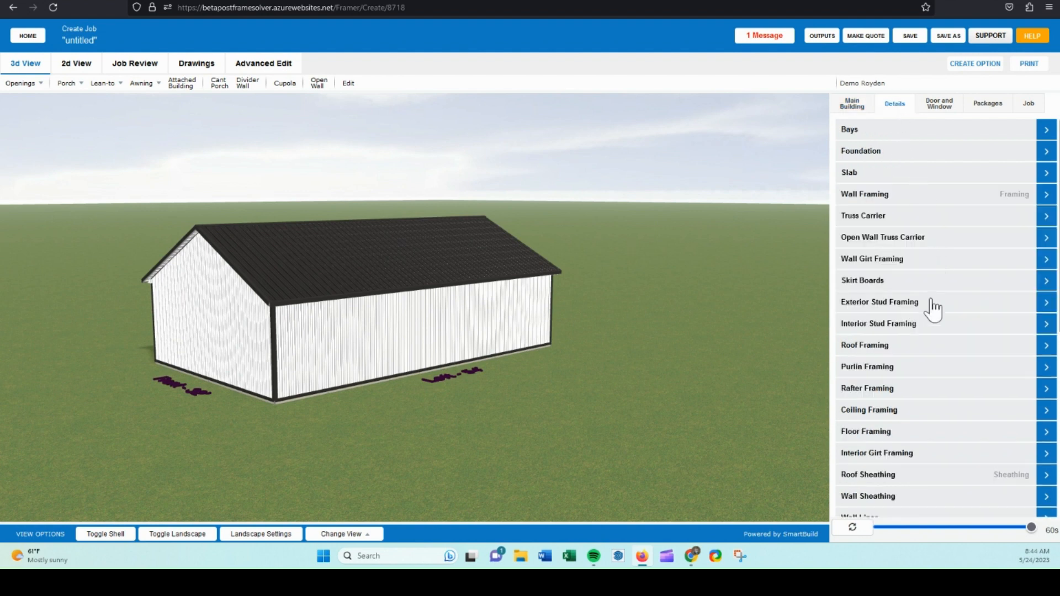
scroll(908, 356, down, 2)
scroll(908, 364, down, 1)
click(879, 396)
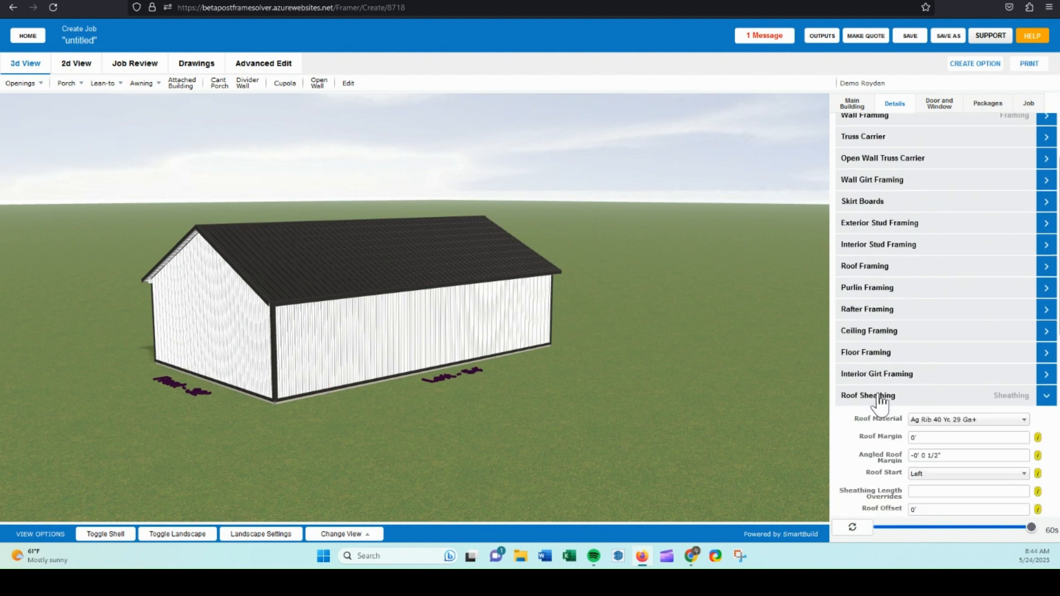
click(954, 421)
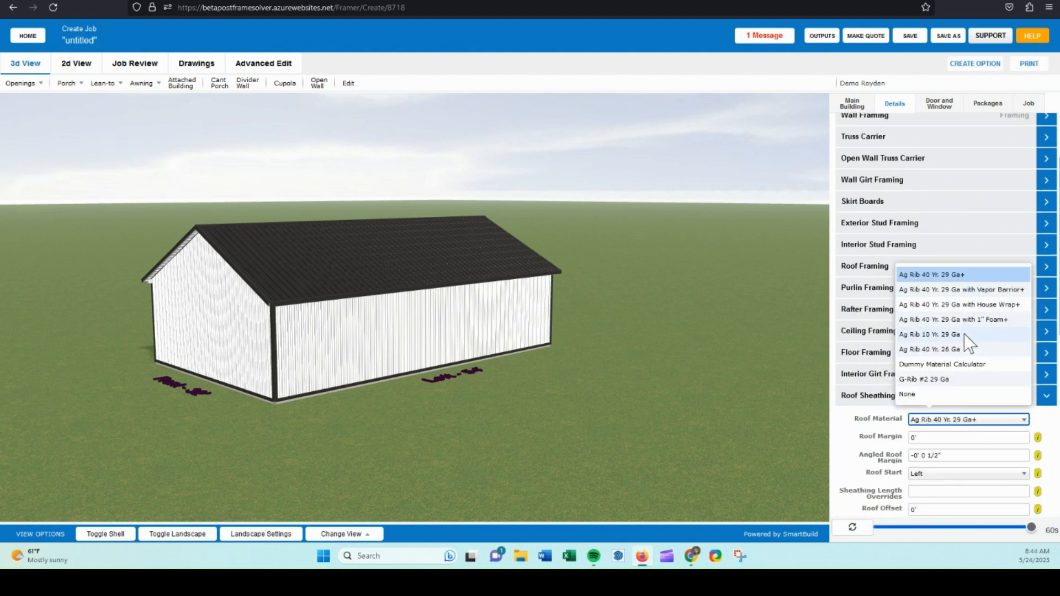
scroll(873, 177, up, 1)
scroll(872, 177, up, 2)
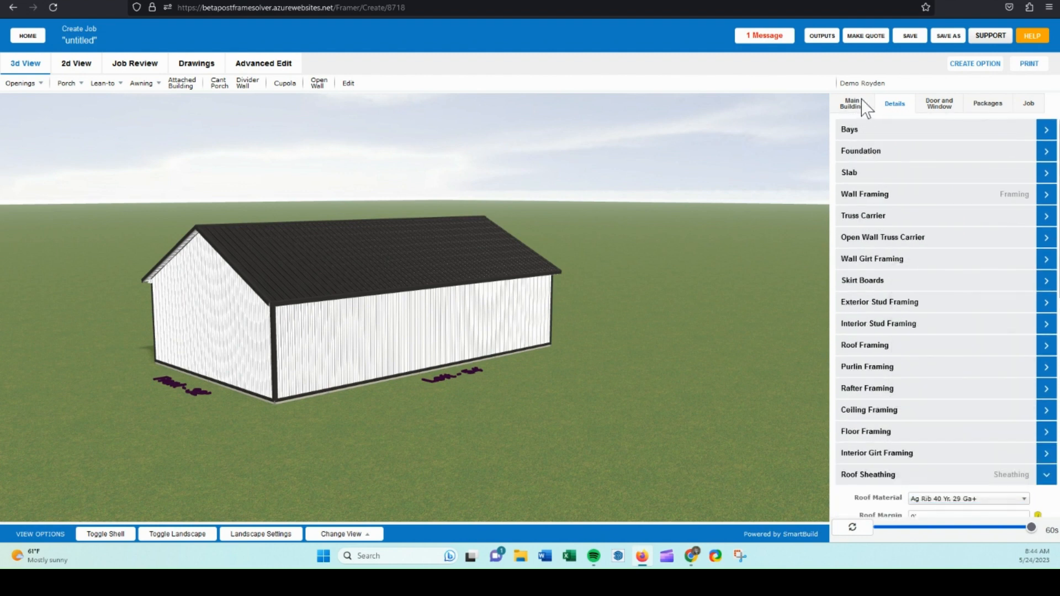
Review the main, ceiling and wall product system options without changing them.
click(864, 107)
click(882, 176)
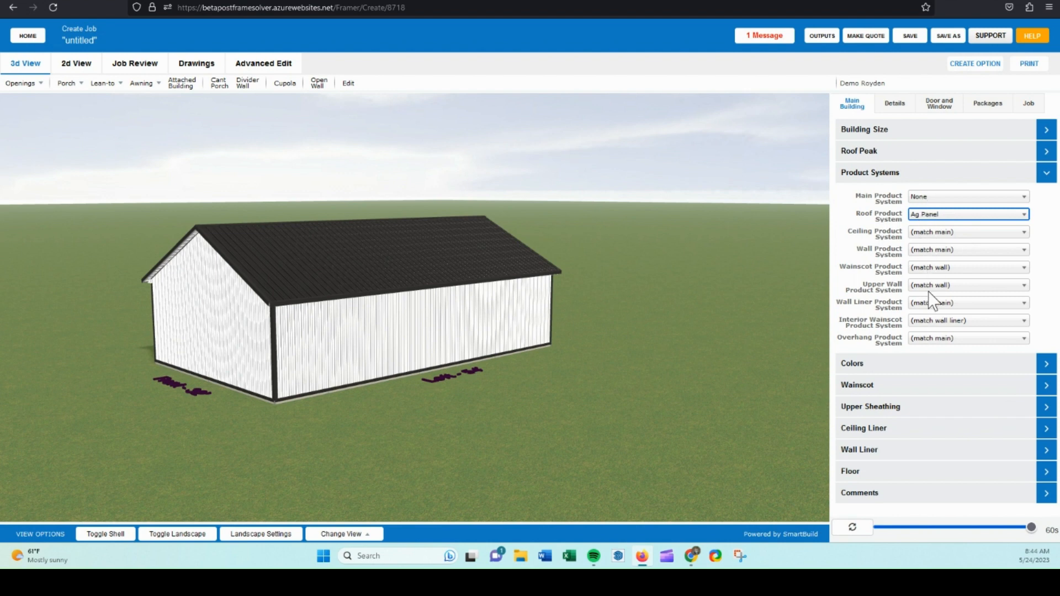
click(917, 197)
click(886, 217)
click(925, 234)
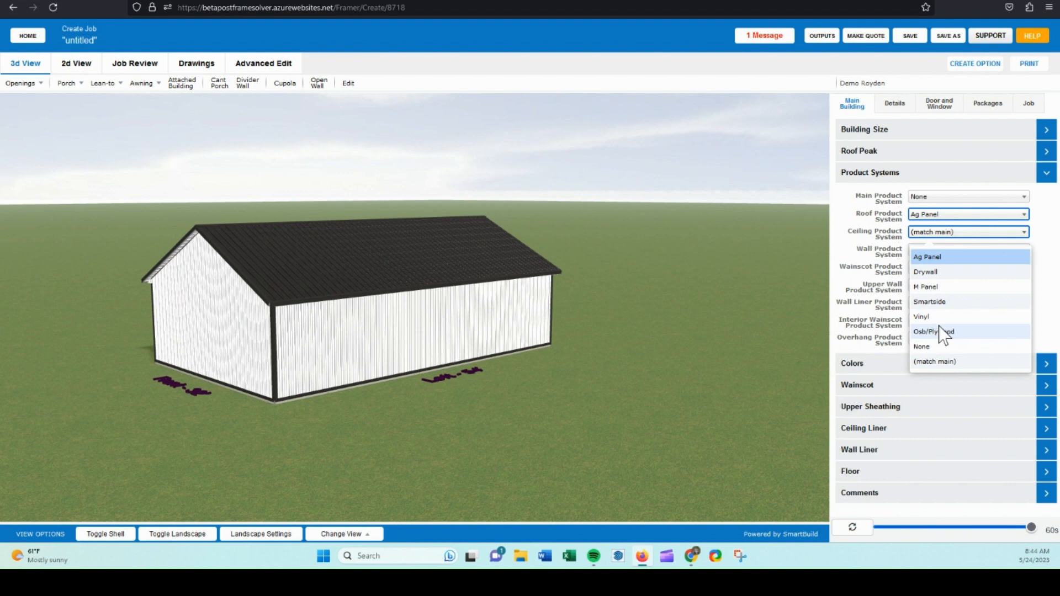
click(879, 223)
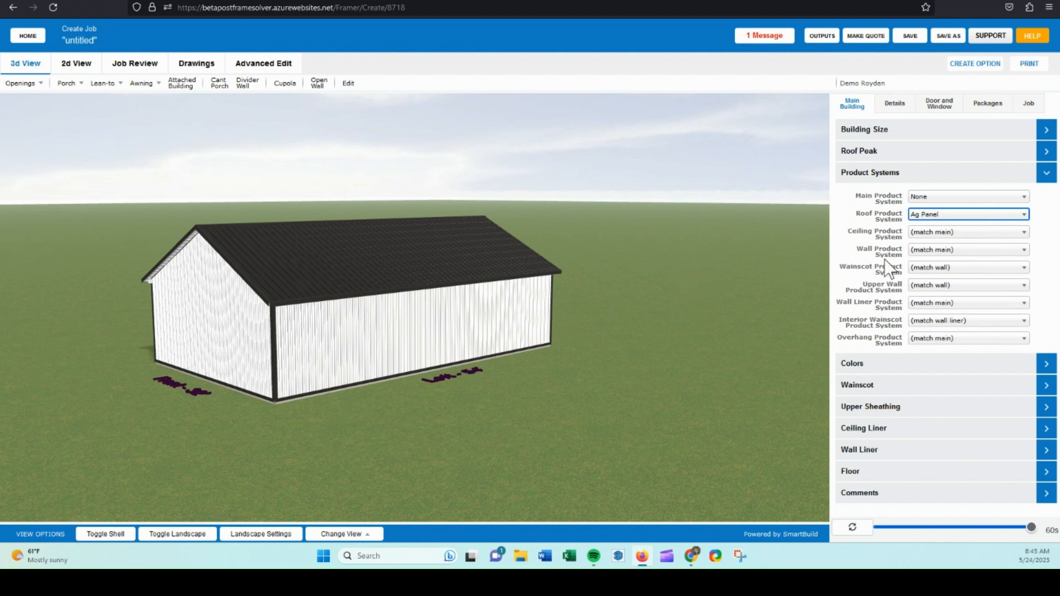
click(927, 251)
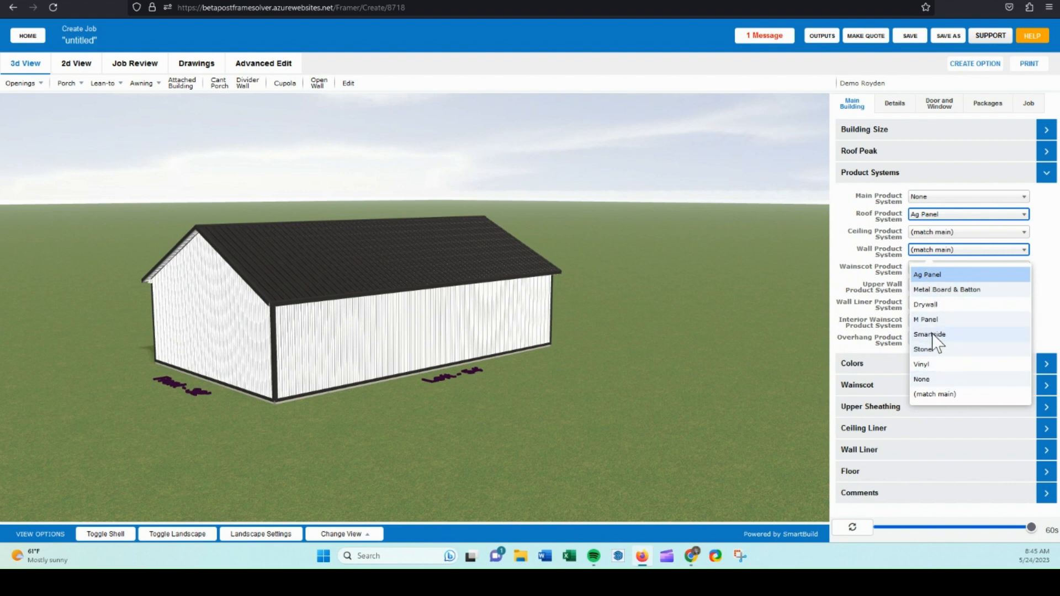
click(884, 259)
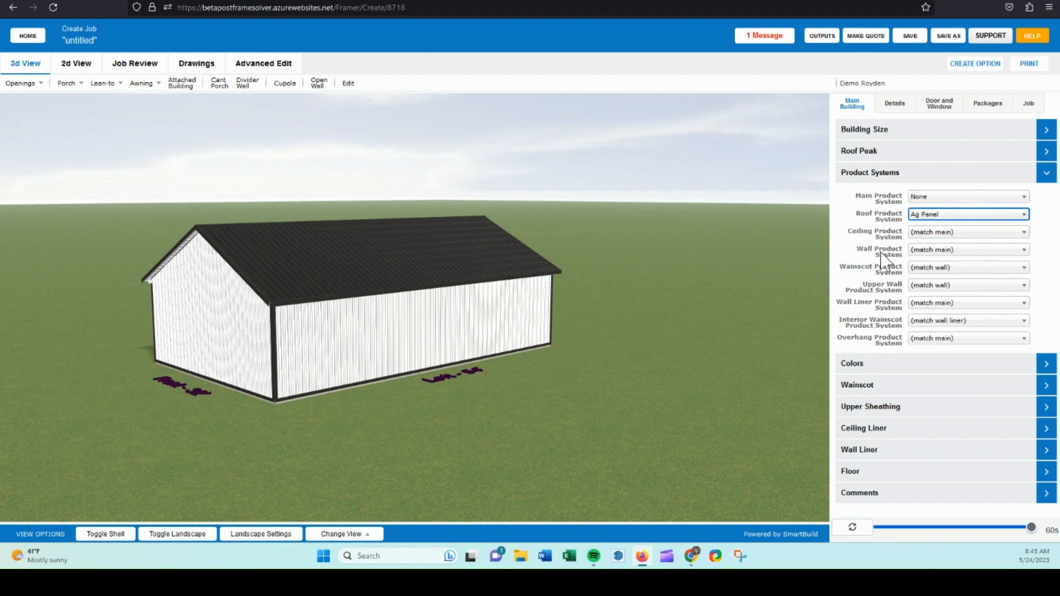
Browse the Wall Trim details and the Walkdoor Trim settings without changing them.
click(893, 109)
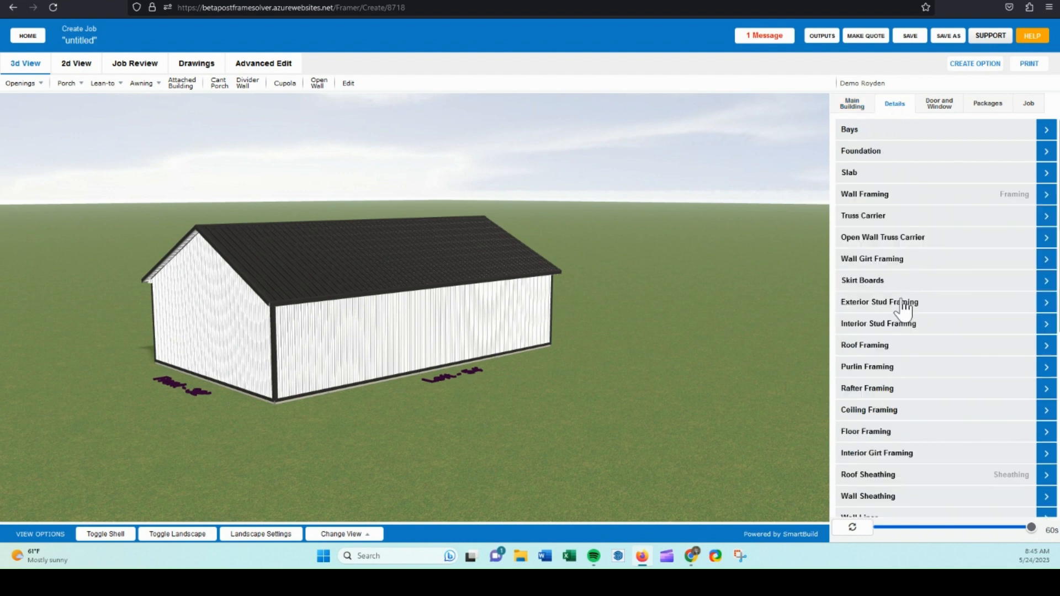
scroll(898, 348, down, 3)
scroll(898, 359, down, 3)
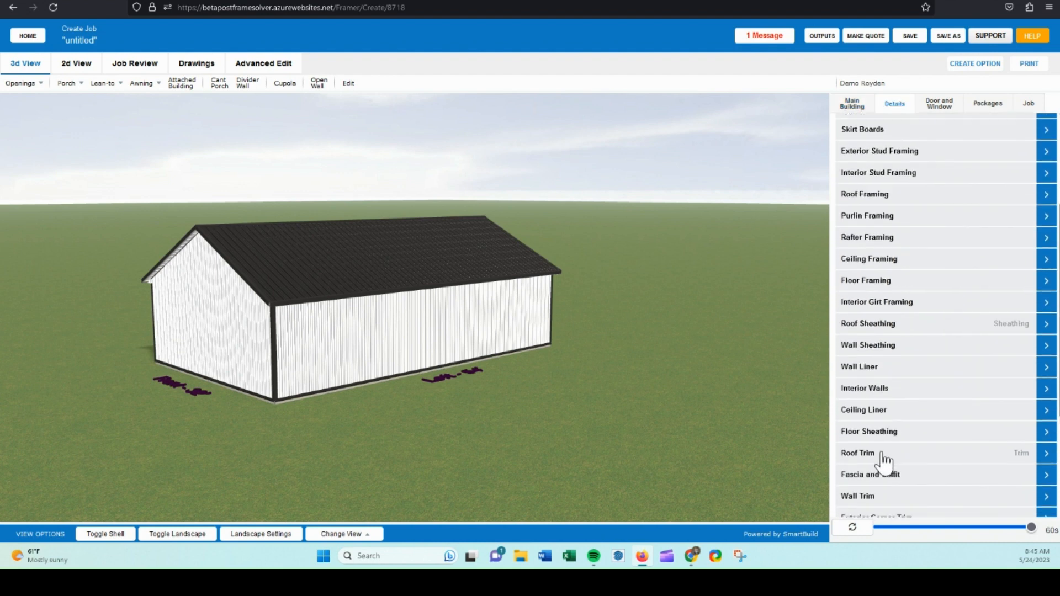
click(873, 442)
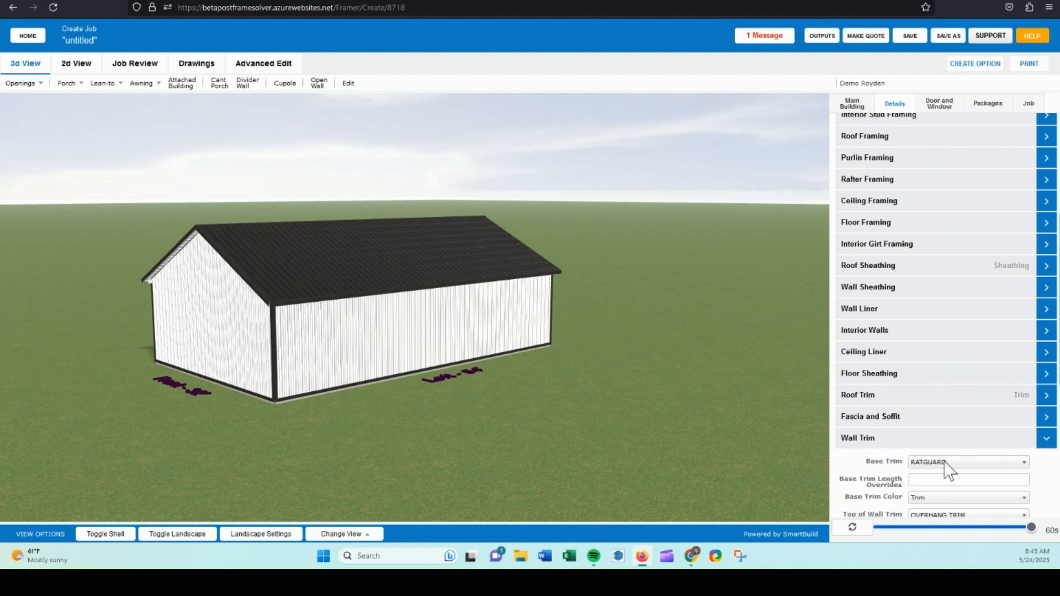
scroll(946, 470, down, 2)
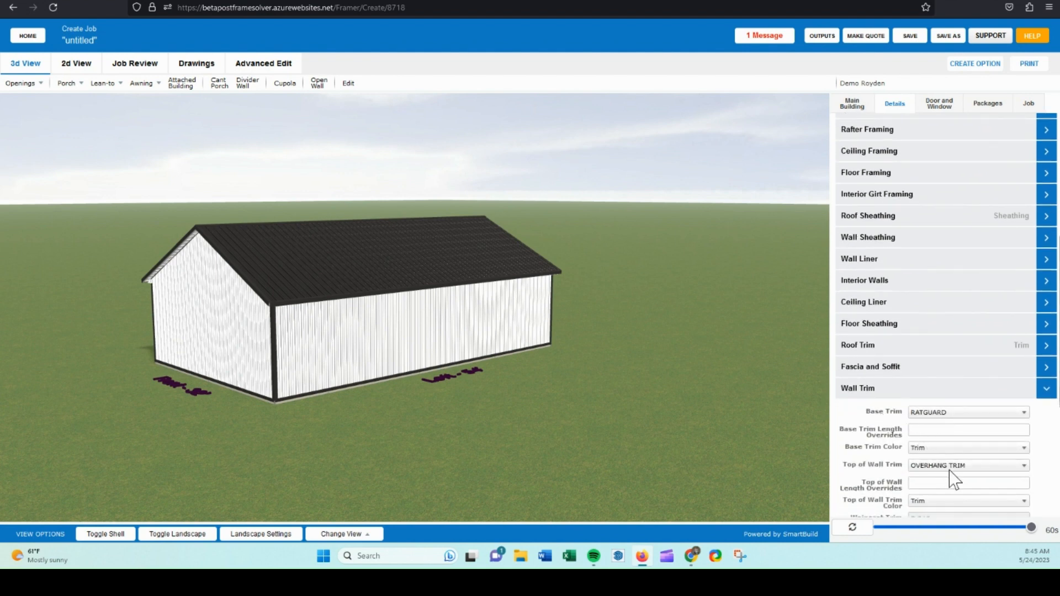
scroll(864, 414, down, 1)
click(868, 360)
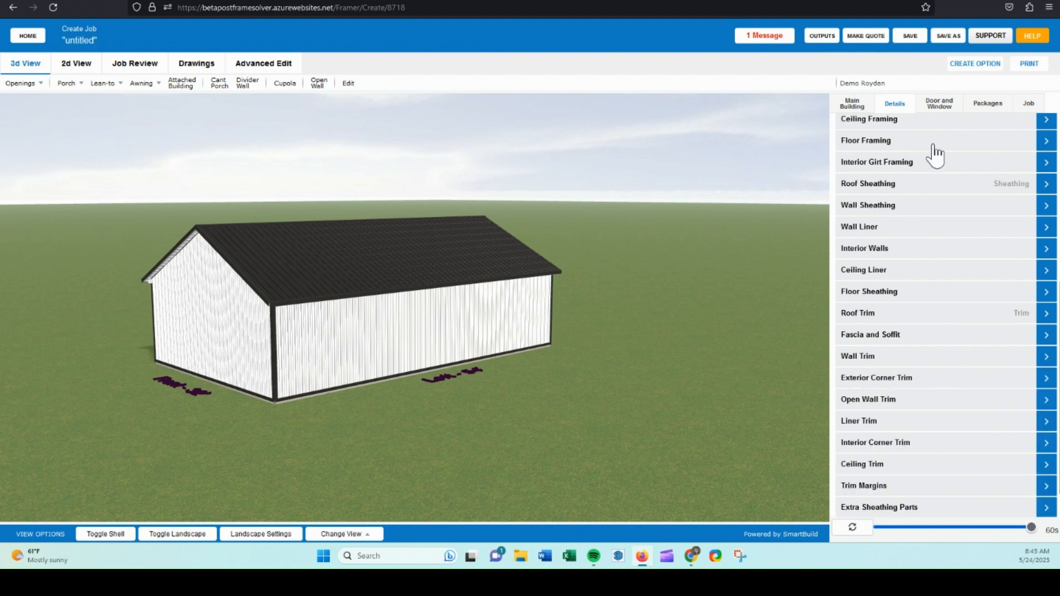
click(936, 107)
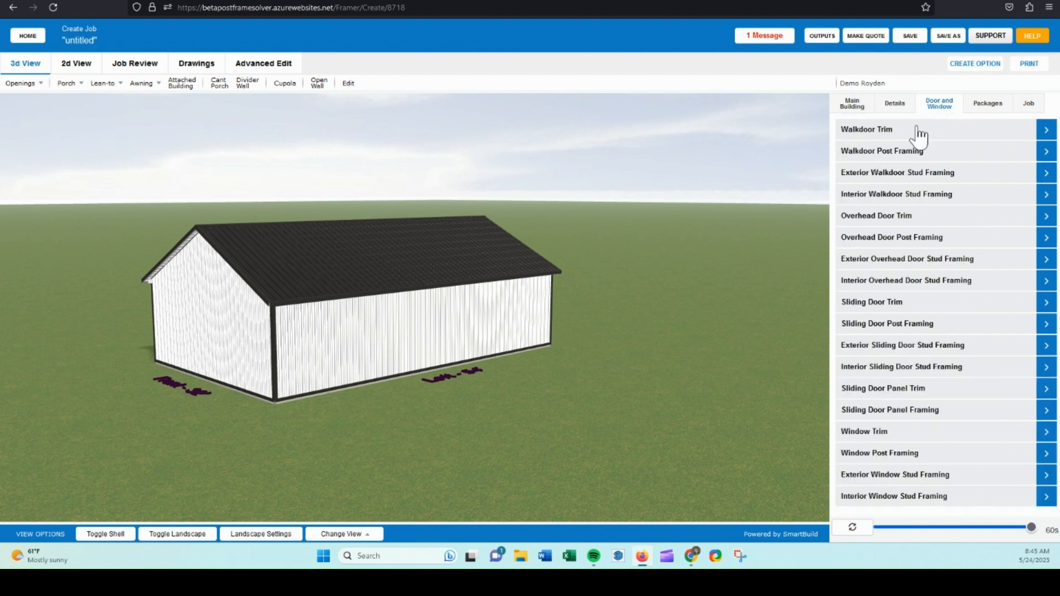
click(918, 130)
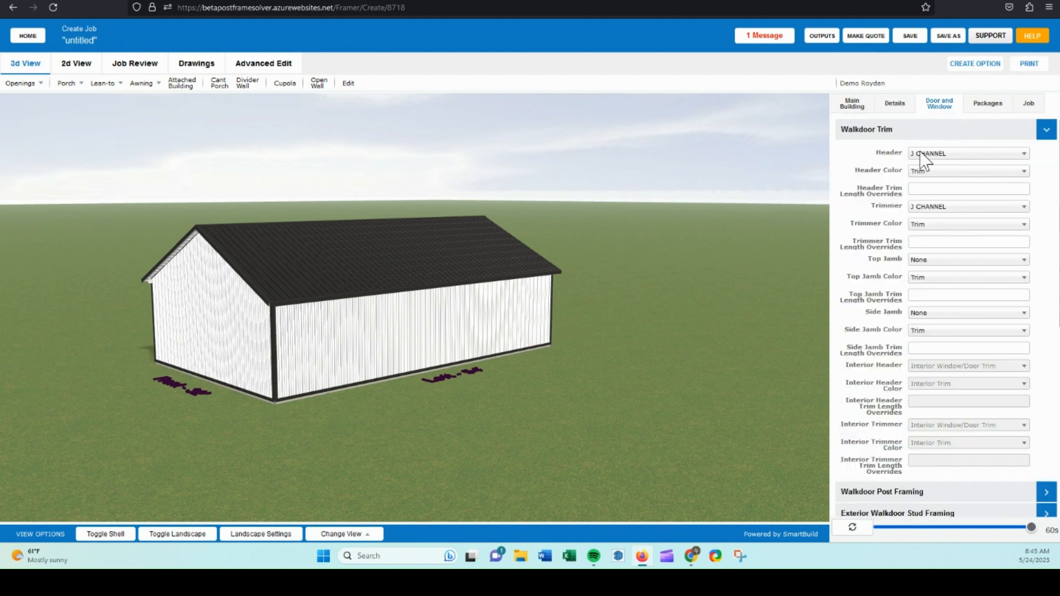
click(886, 134)
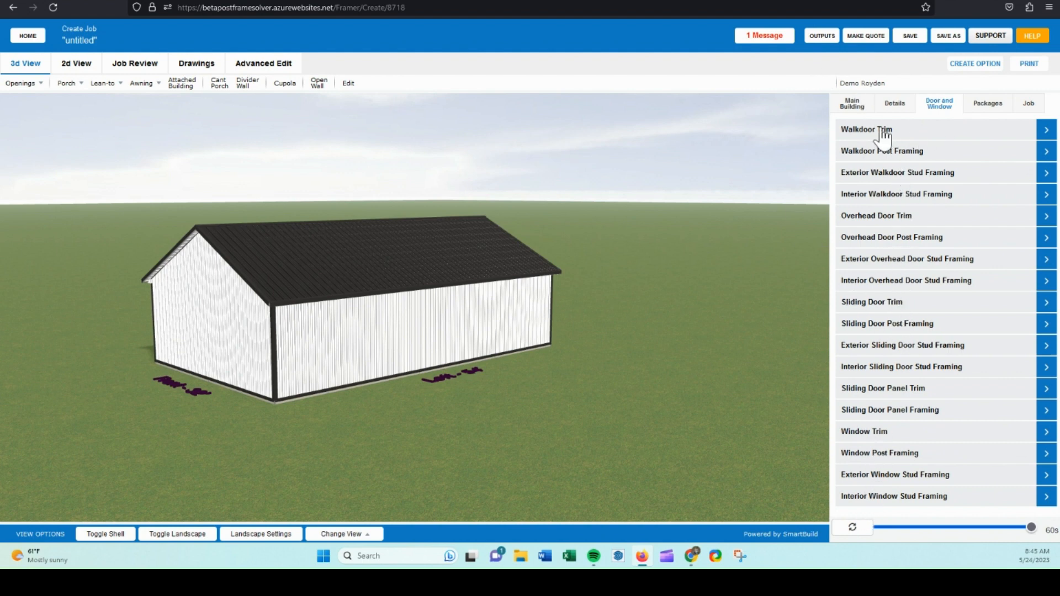
Set the wall product system to Ag Panel.
click(862, 106)
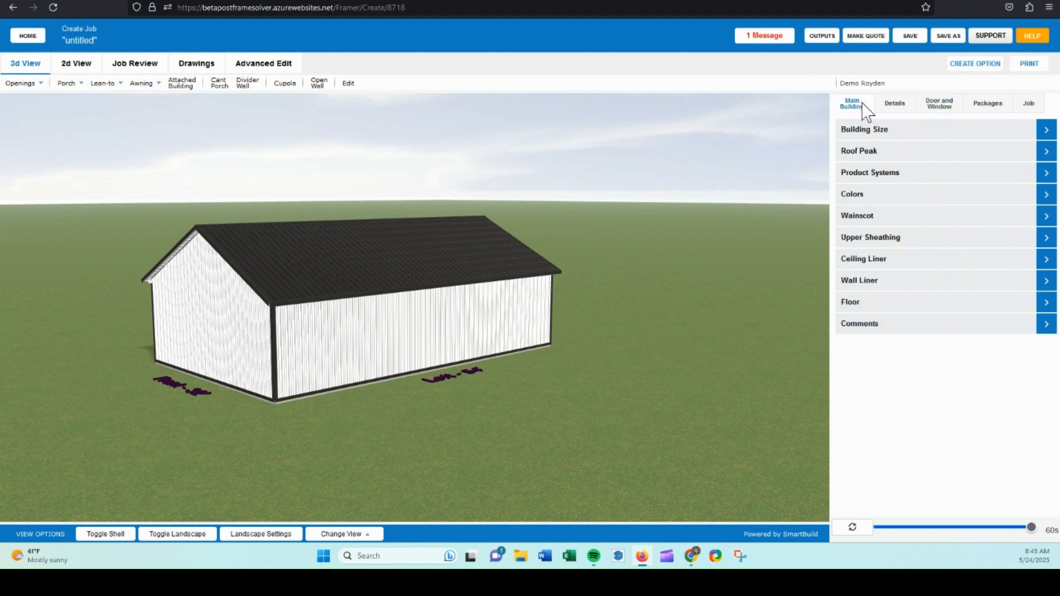
click(876, 174)
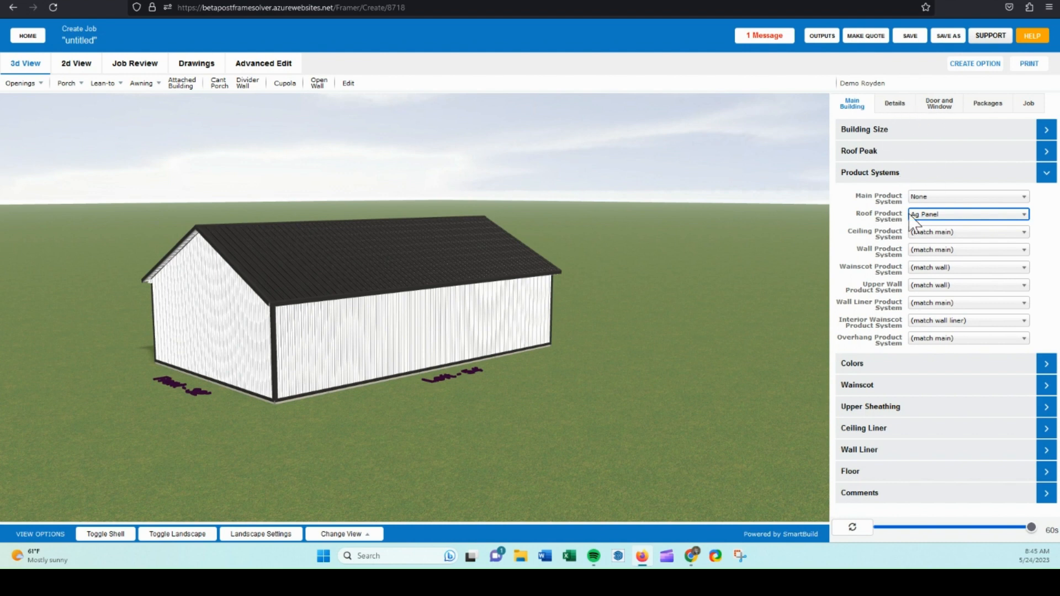
click(931, 251)
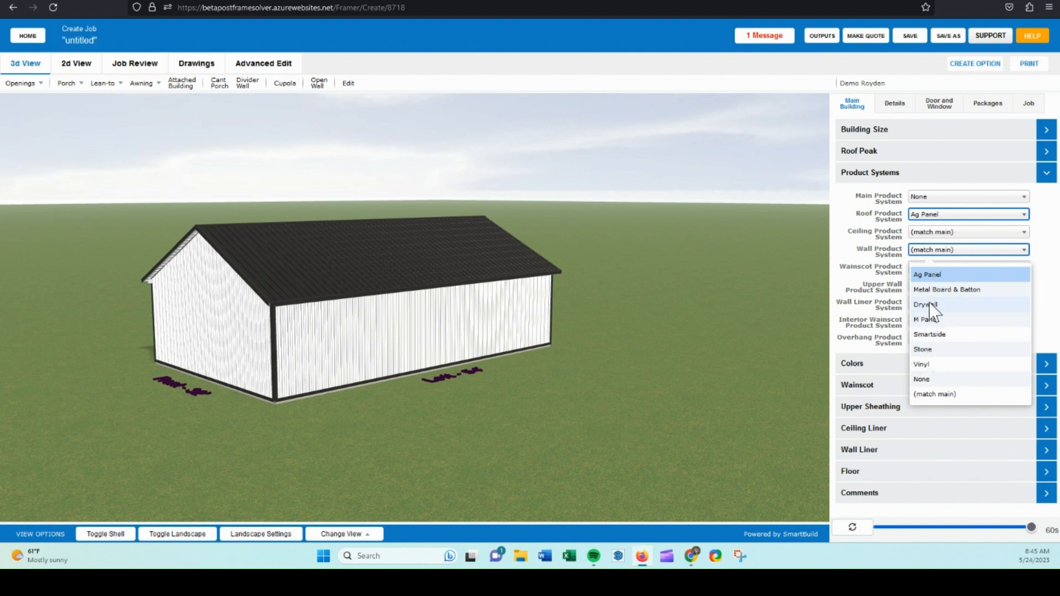
click(924, 274)
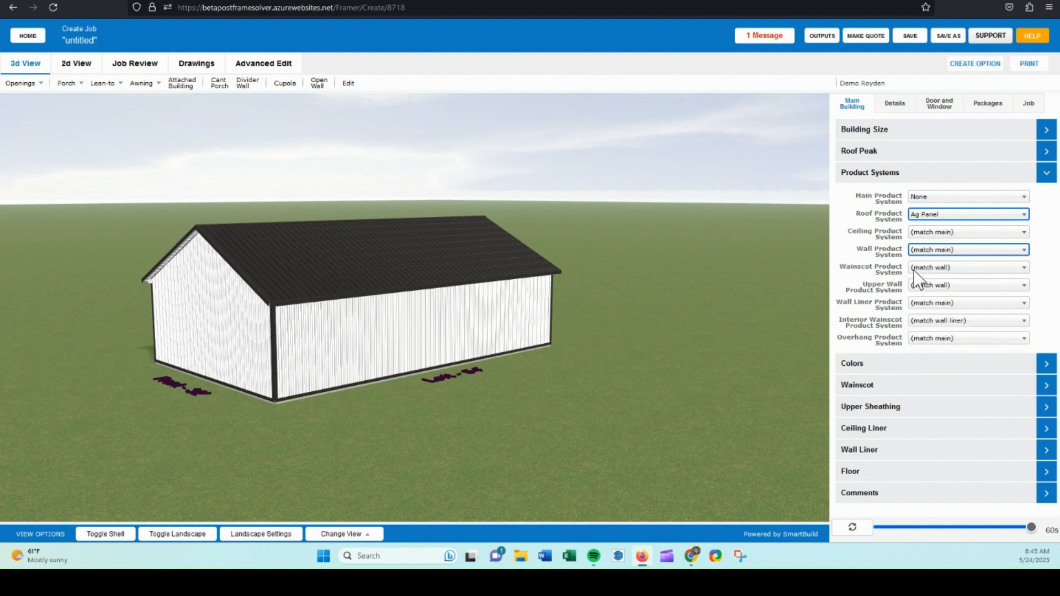
Set the roof color to Dark Red in the Colors section.
click(881, 176)
click(869, 203)
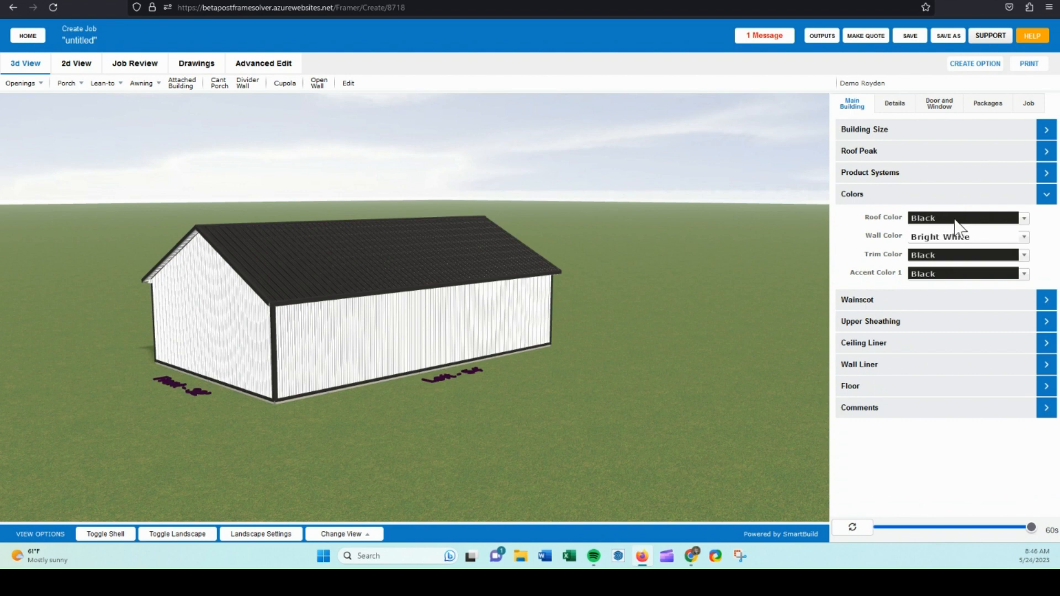
click(919, 220)
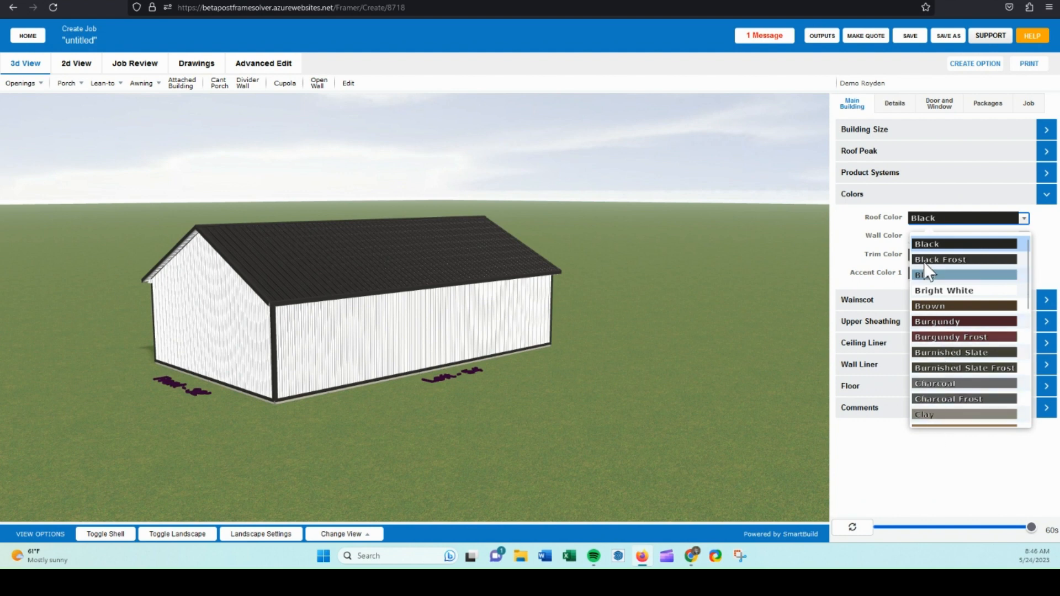
click(870, 176)
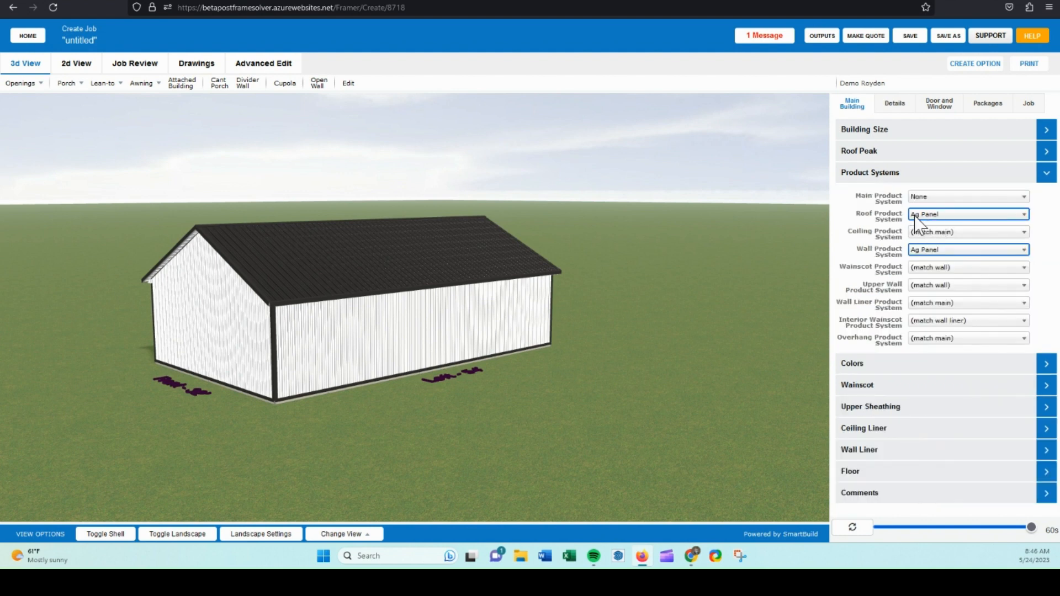
click(898, 175)
click(894, 194)
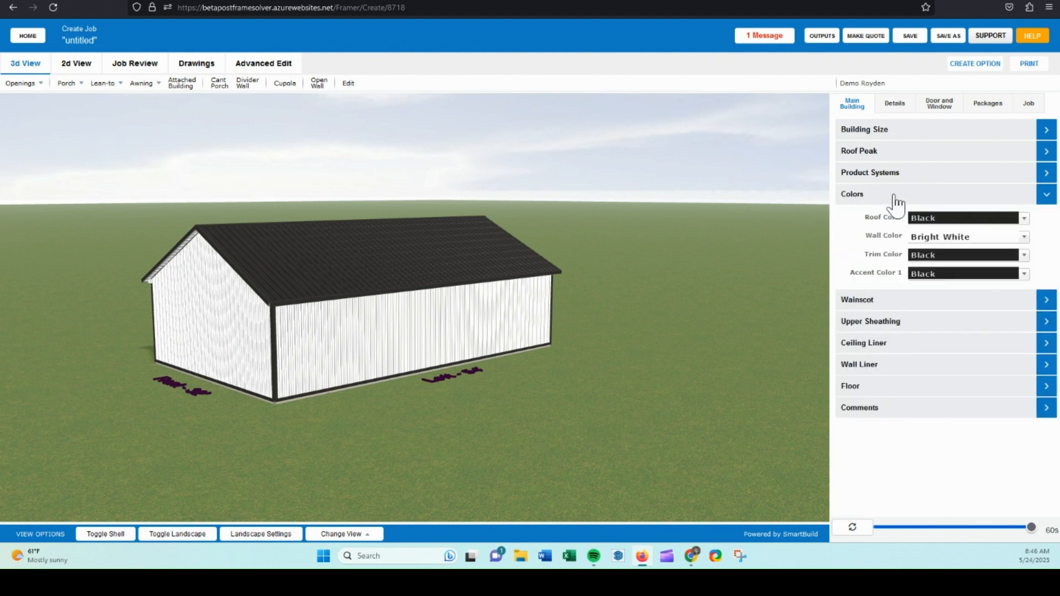
click(927, 219)
scroll(978, 331, down, 3)
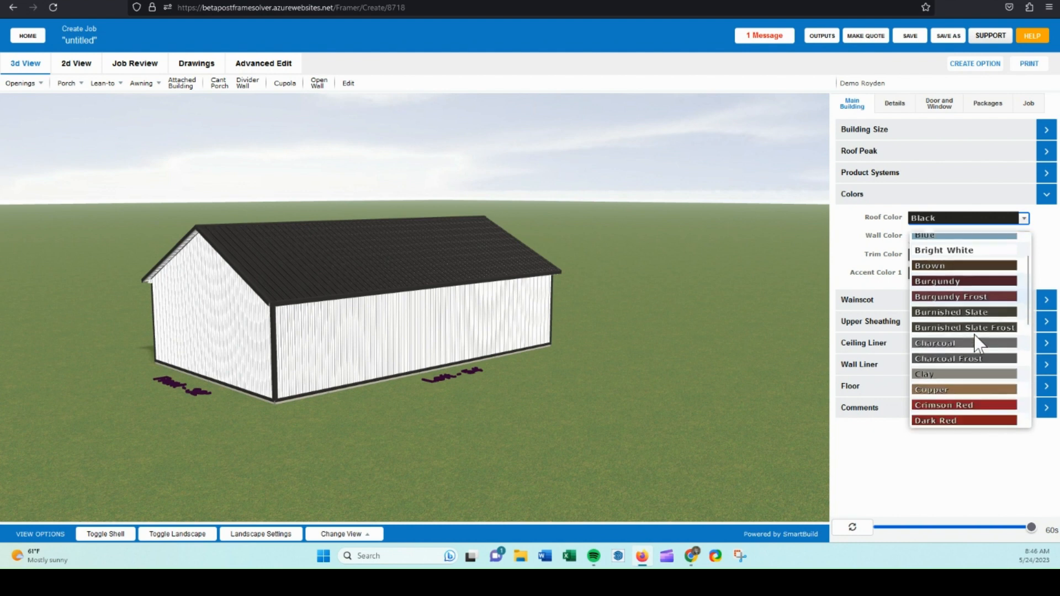
scroll(975, 334, down, 3)
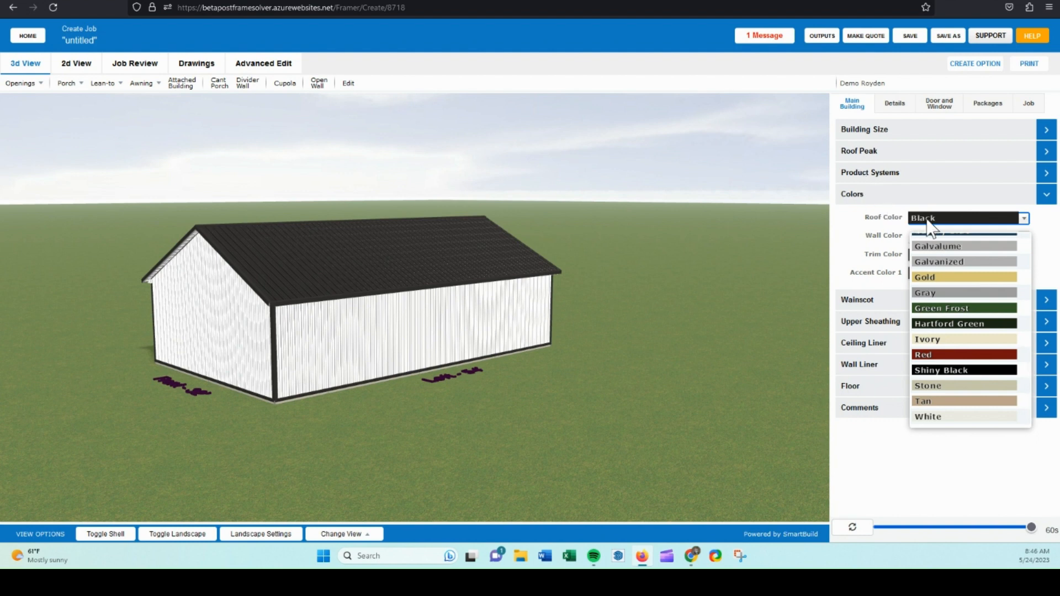
scroll(972, 276, up, 3)
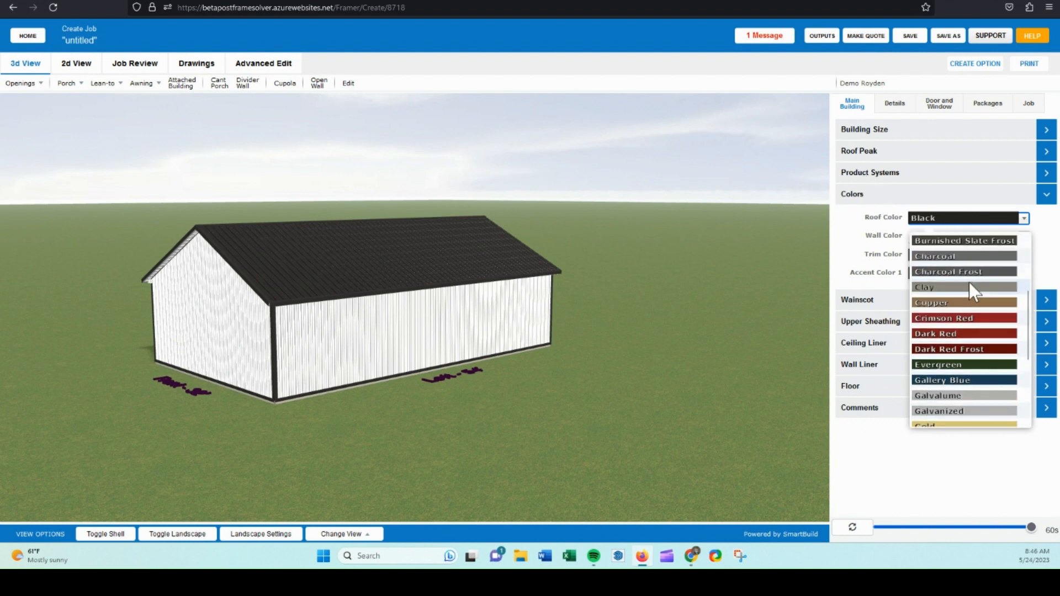
click(954, 334)
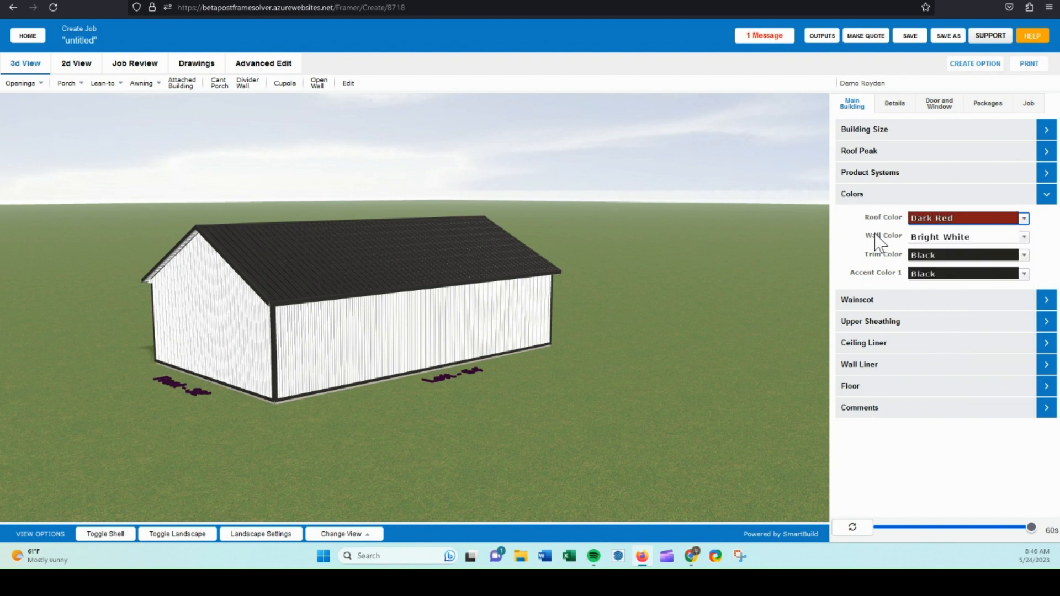
Set the wall color to Clay and reopen the Product Systems section.
click(950, 238)
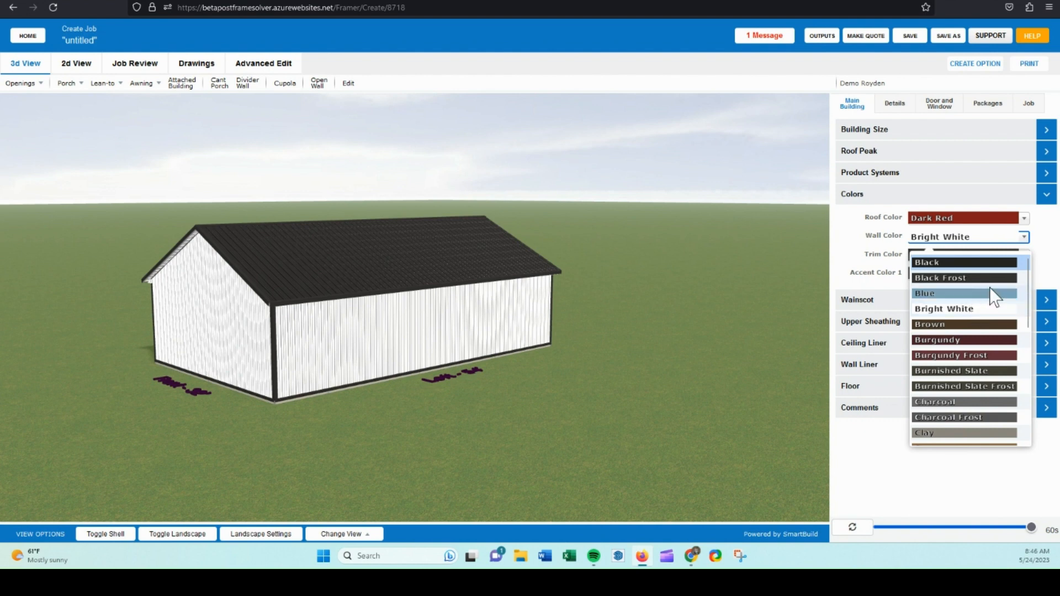
click(936, 434)
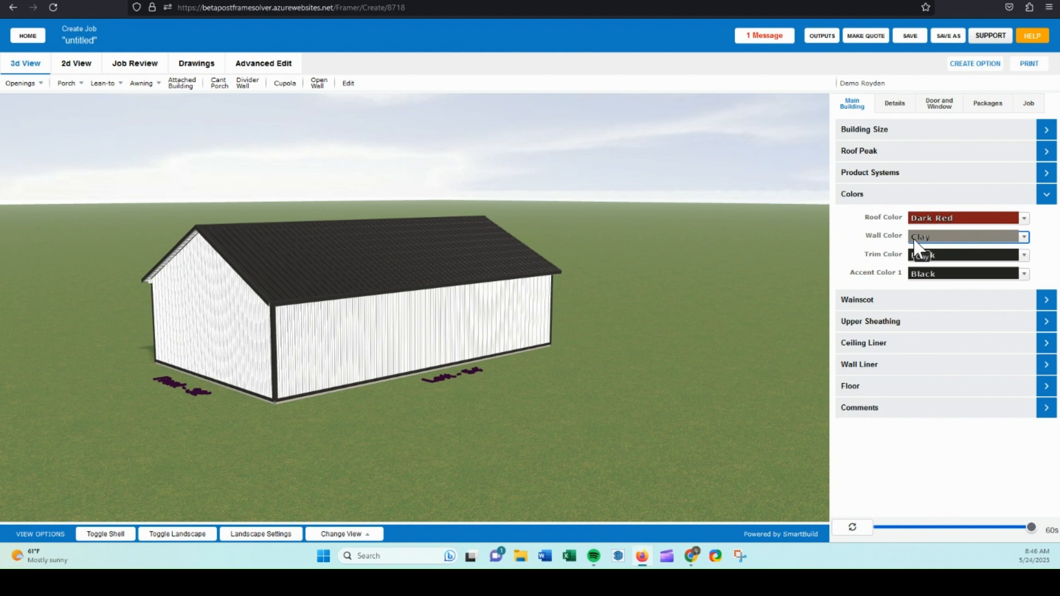
click(864, 176)
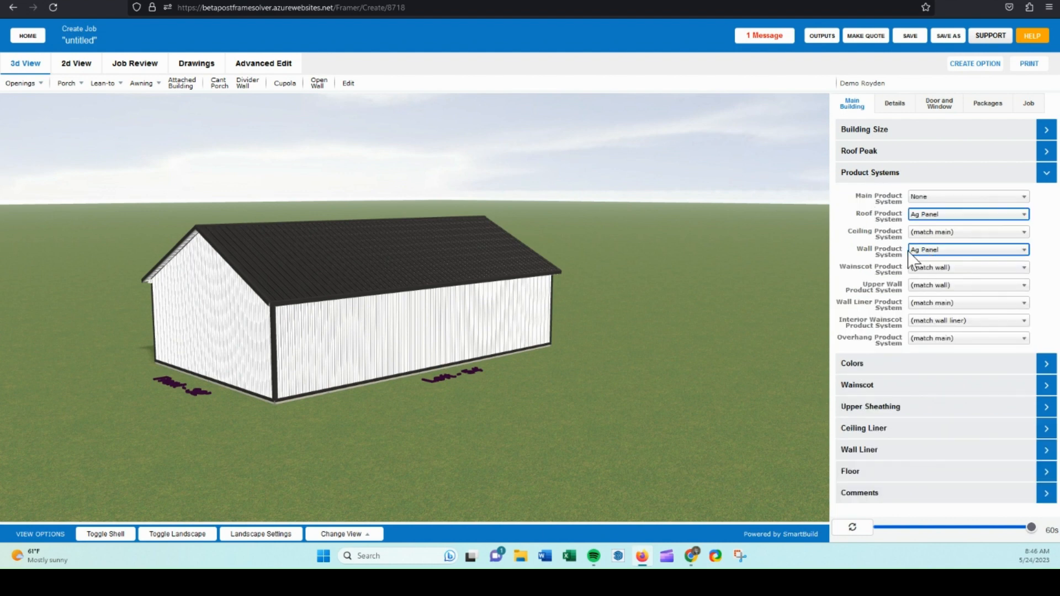
Set the trim color to Dark Red in the Colors section.
click(865, 174)
click(874, 196)
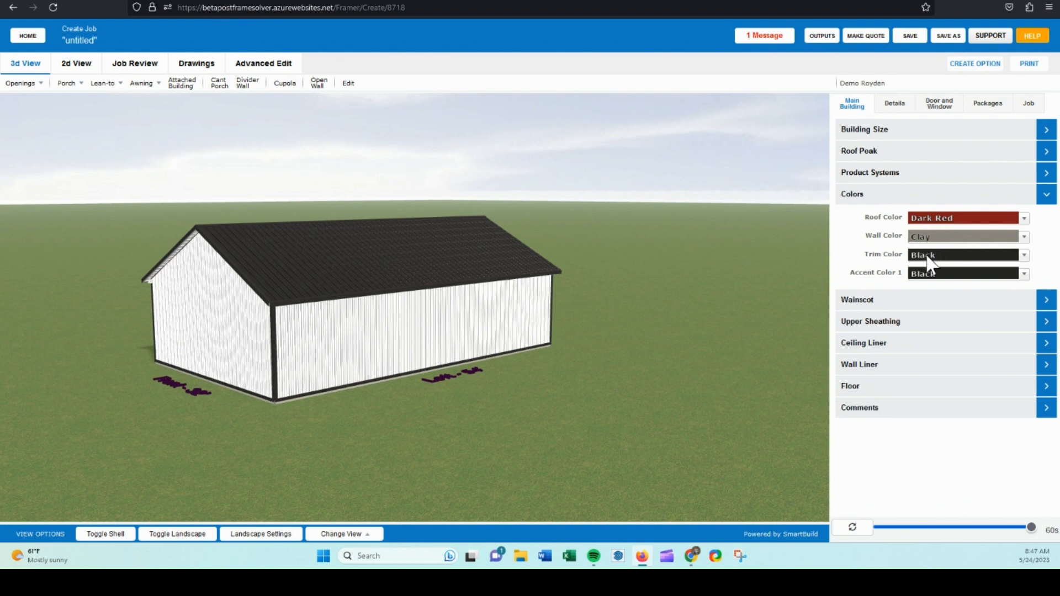
click(927, 256)
scroll(938, 399, down, 1)
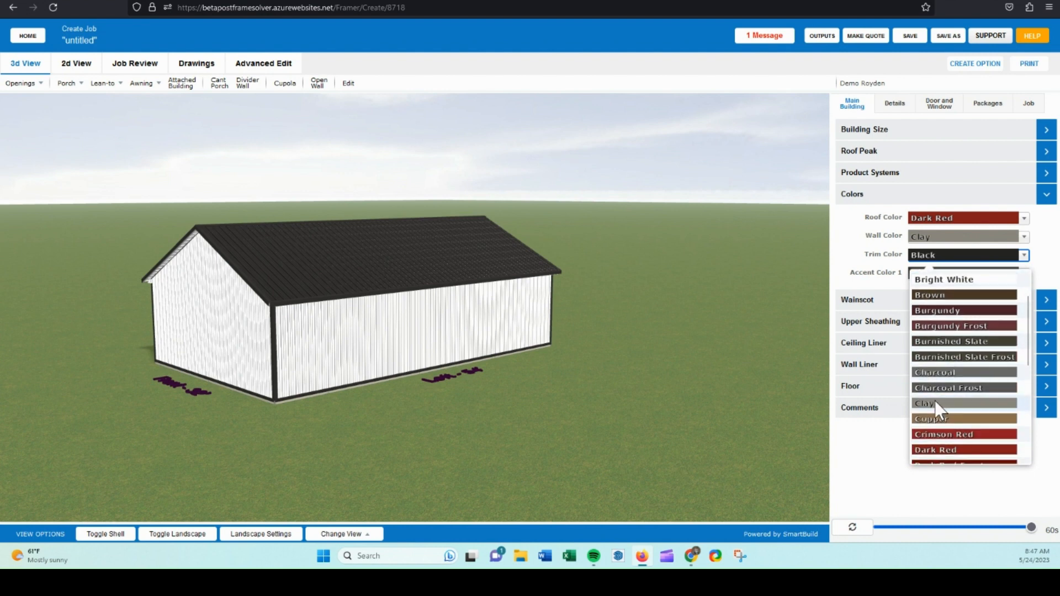
scroll(951, 438, down, 1)
click(952, 428)
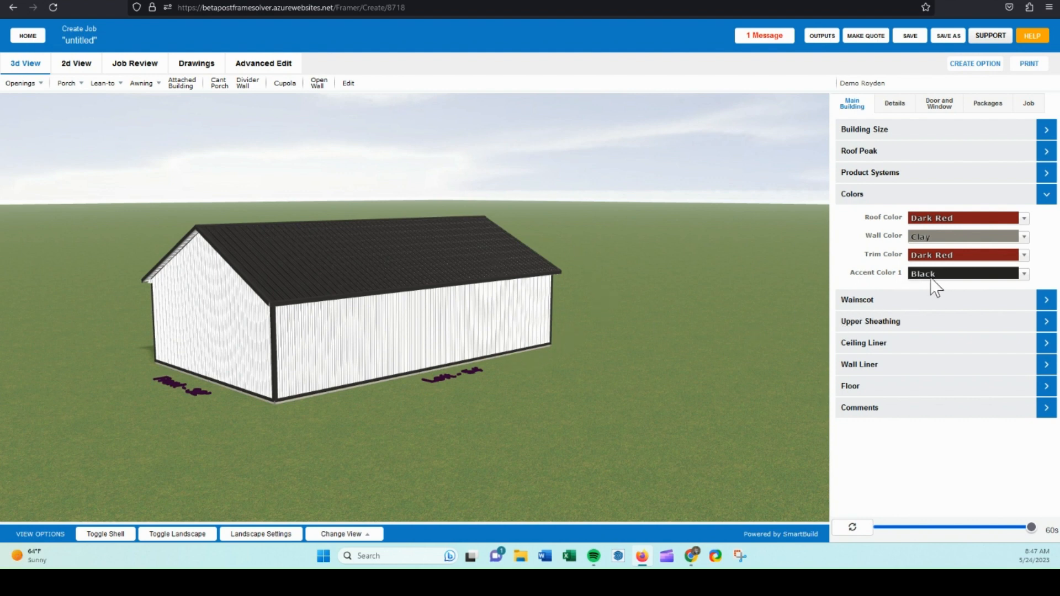
Enable wainscot, set its color to Dark Red, and send the pending changes to update the model.
click(863, 198)
click(864, 217)
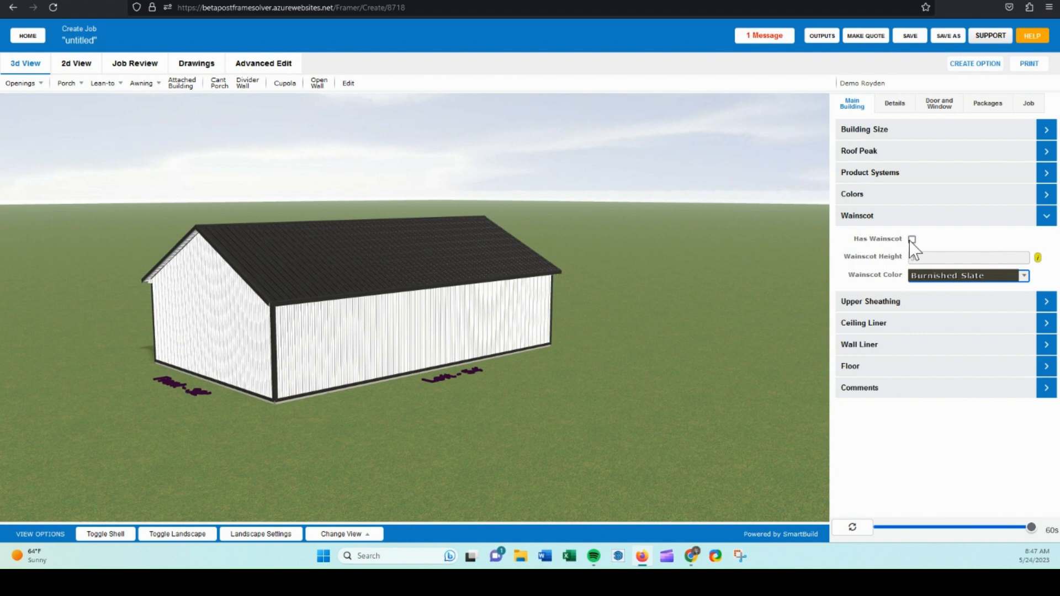
click(911, 240)
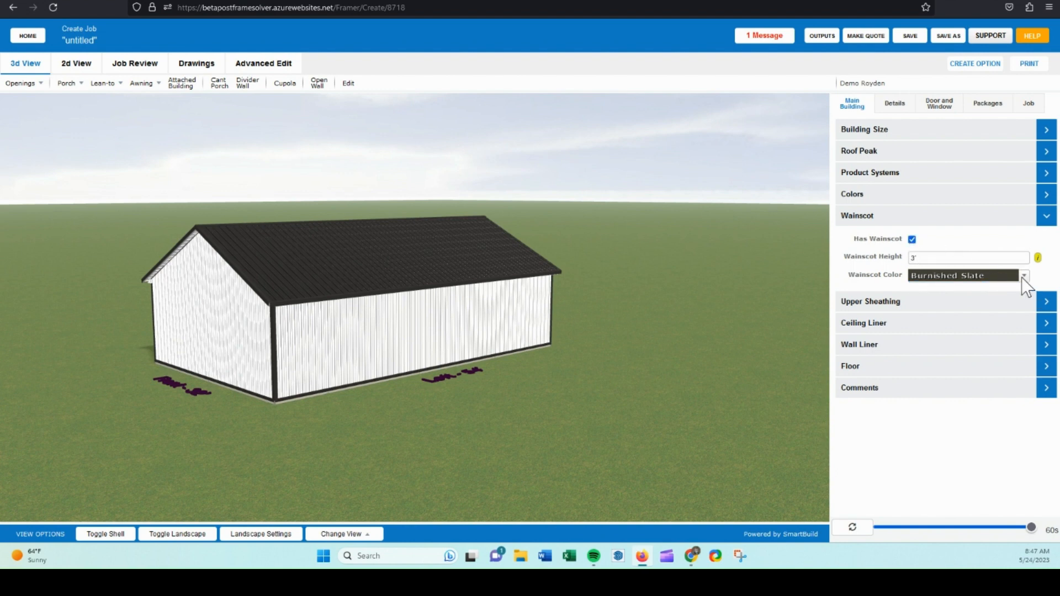
click(1023, 276)
scroll(975, 376, down, 3)
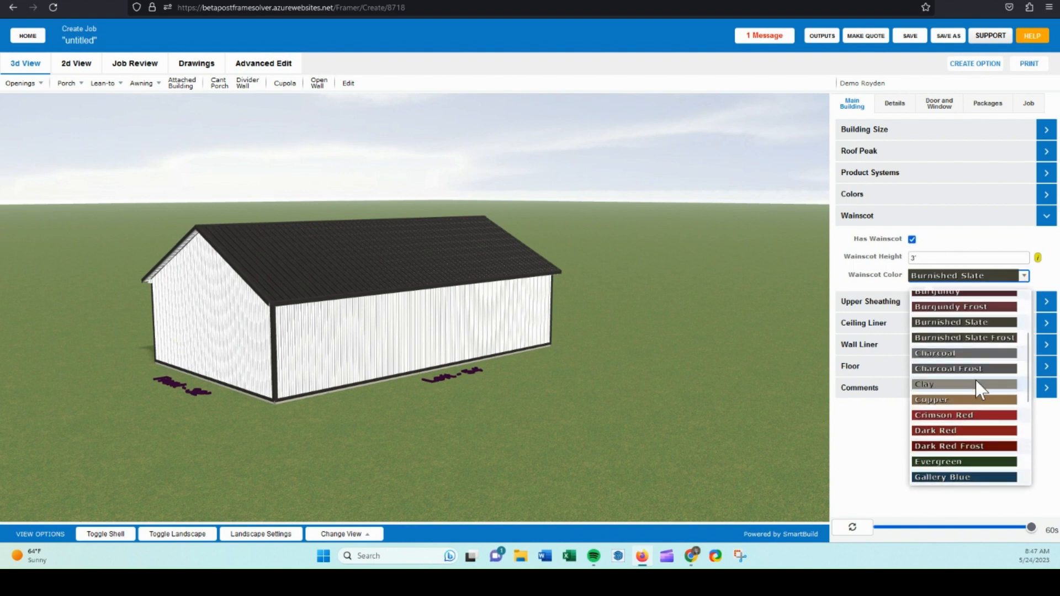
click(955, 409)
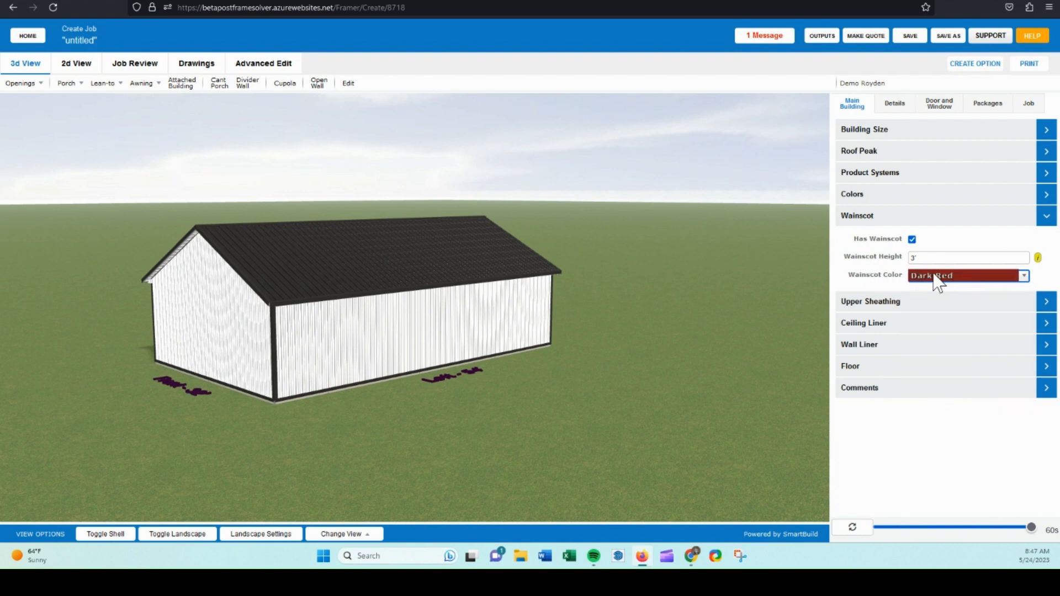
click(860, 217)
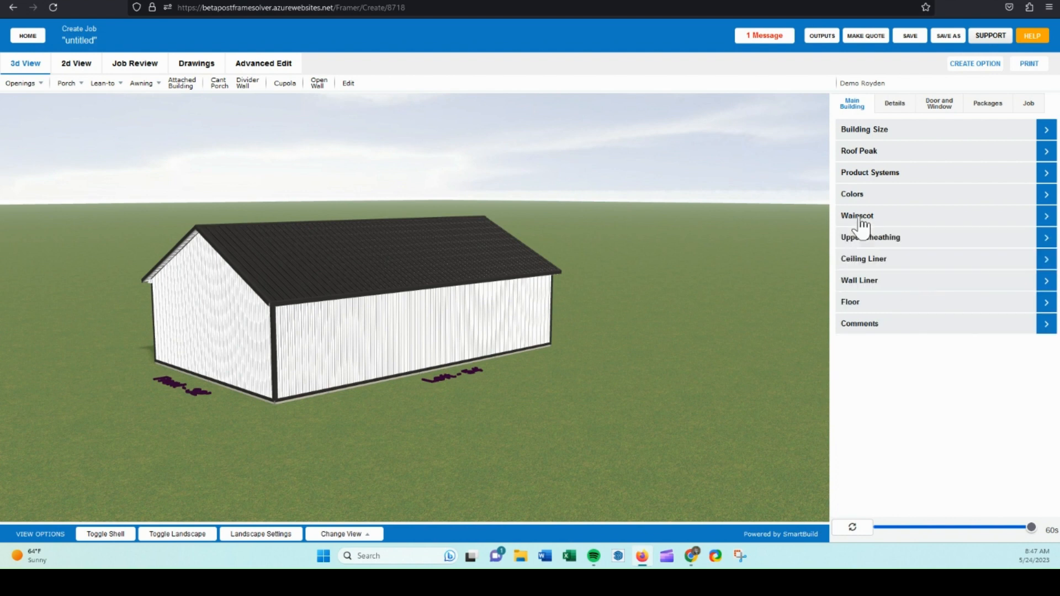
click(866, 531)
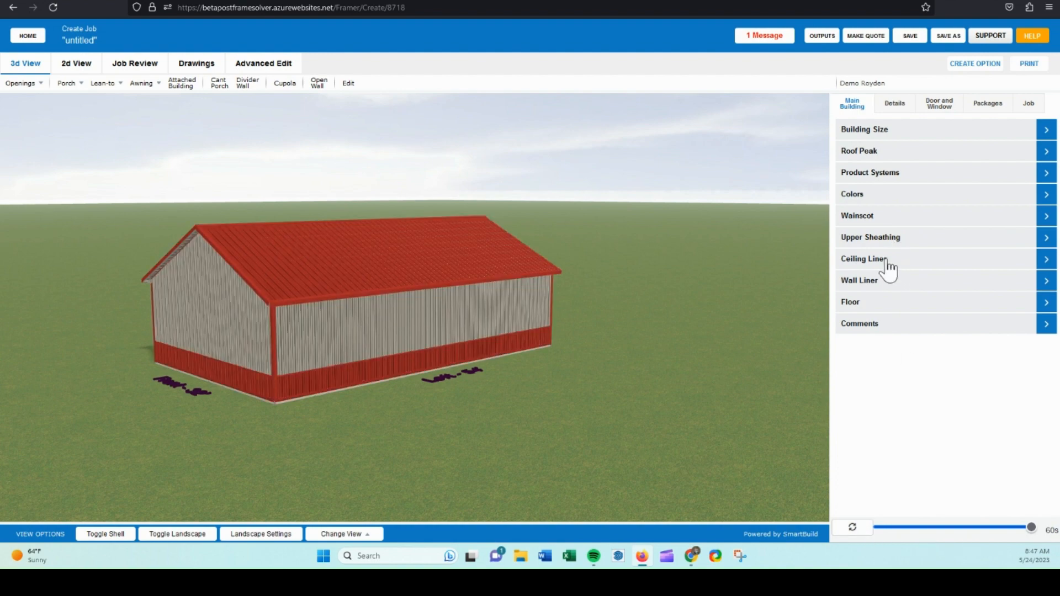
Enable upper sheathing with a height of 12' and send the changes to the model.
click(880, 244)
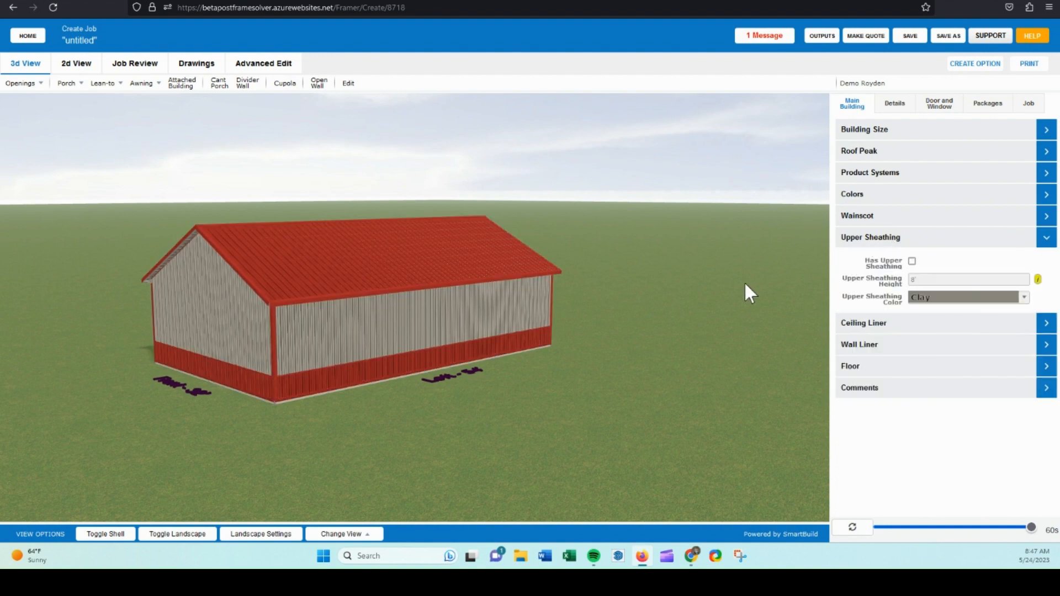
drag(728, 282, 526, 282)
scroll(504, 275, up, 3)
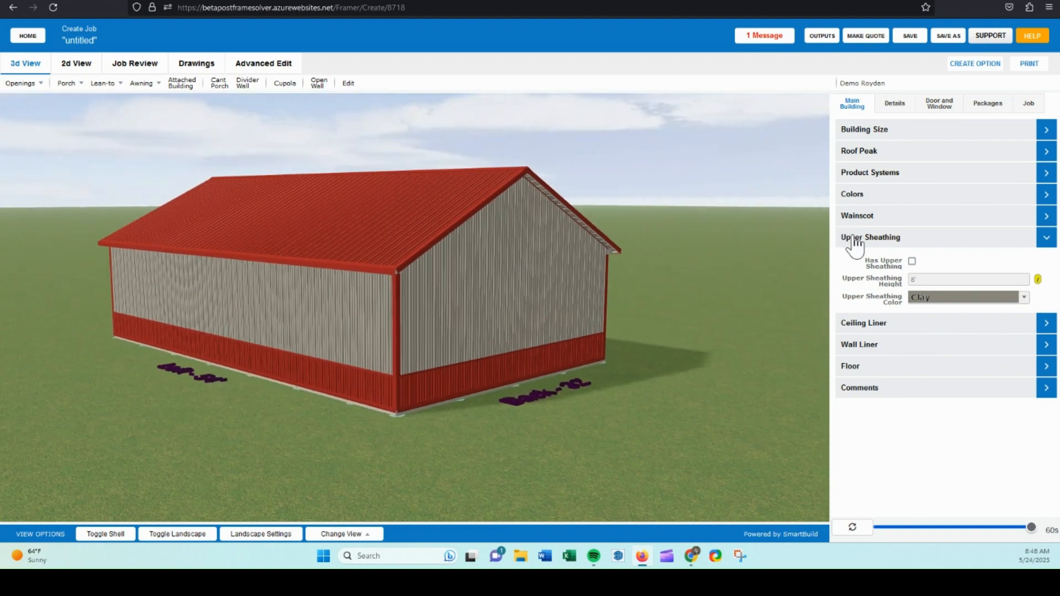
drag(740, 282, 564, 294)
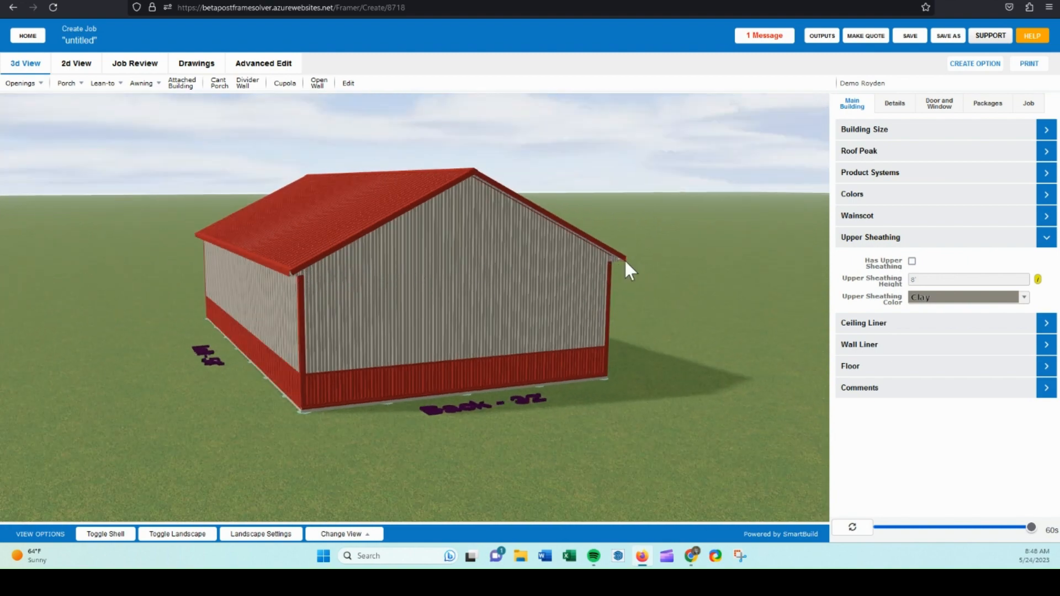
drag(299, 274, 572, 285)
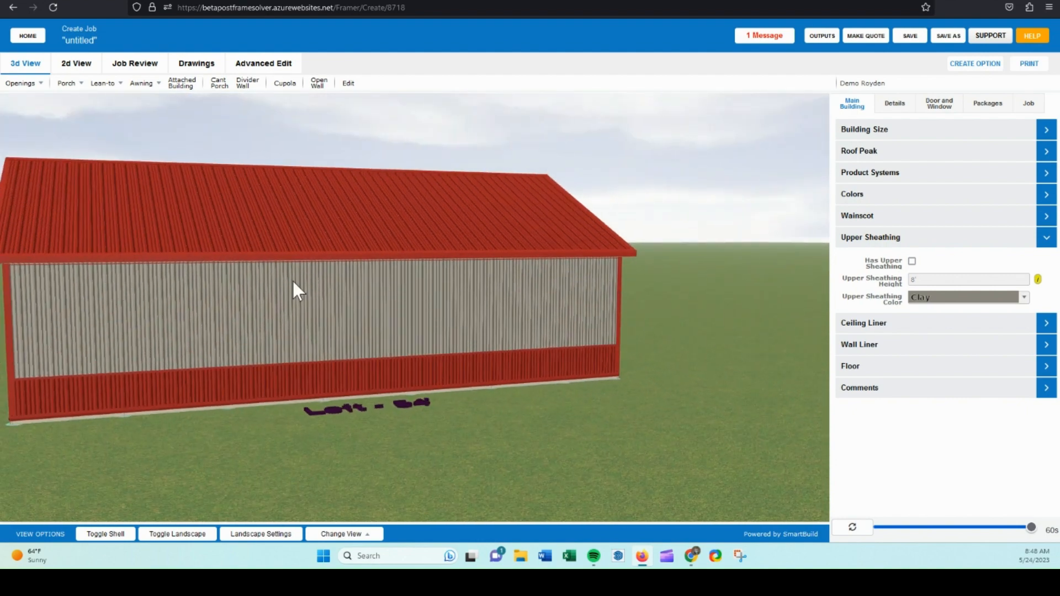
click(911, 262)
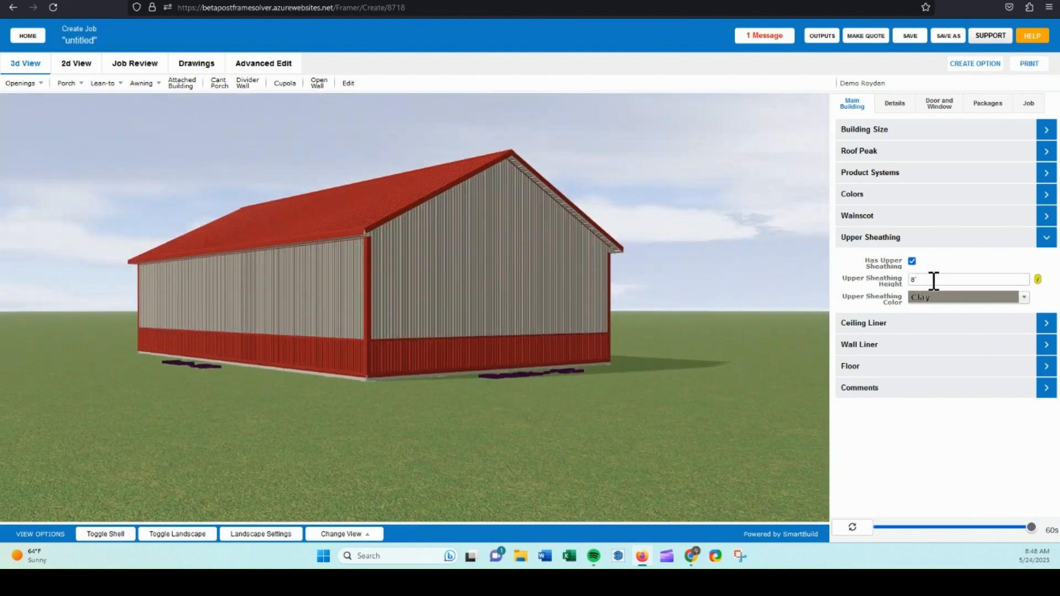
drag(933, 281, 893, 279)
text(12')
click(881, 289)
click(860, 529)
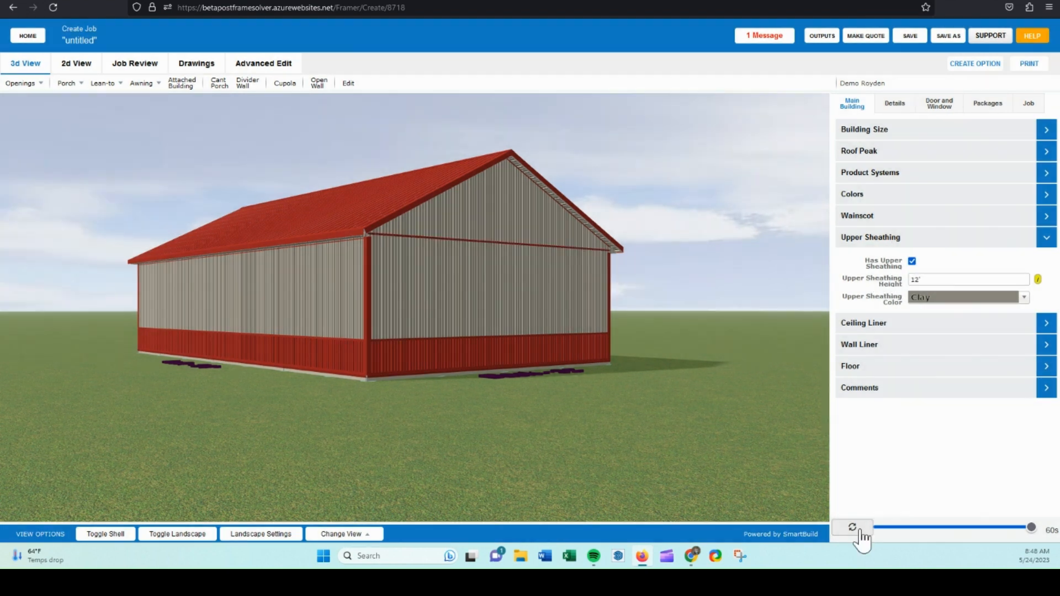
Enable the ceiling liner and send the changes to the model.
click(886, 240)
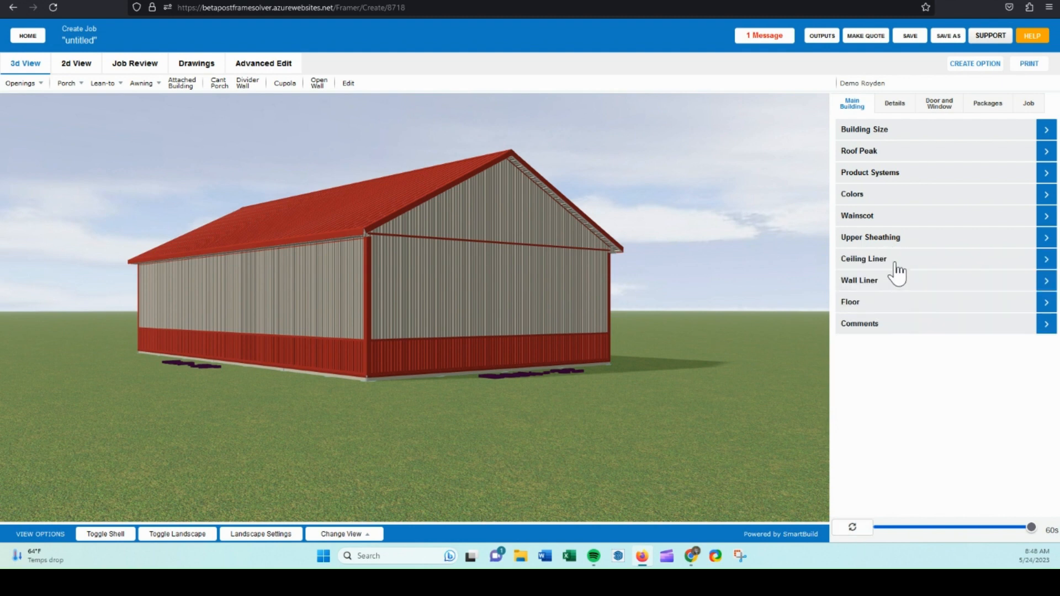
click(895, 264)
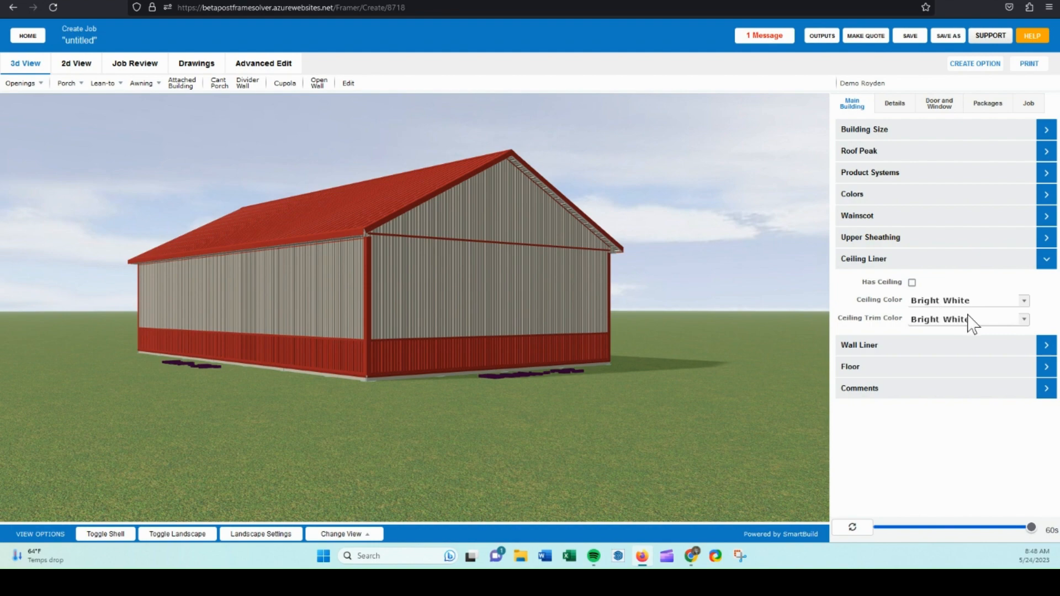
click(912, 282)
drag(547, 363, 851, 407)
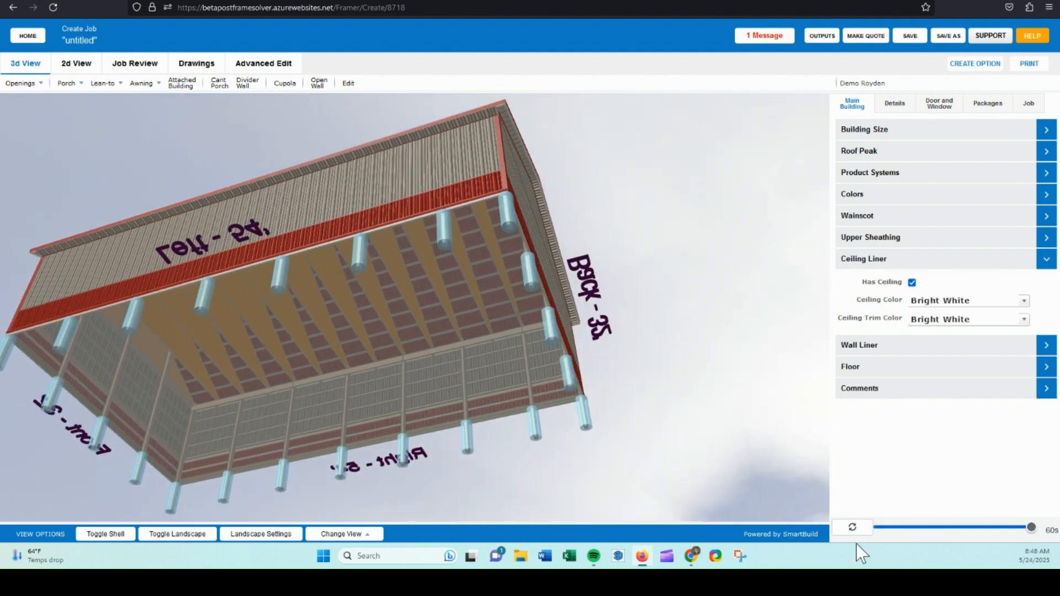
click(855, 530)
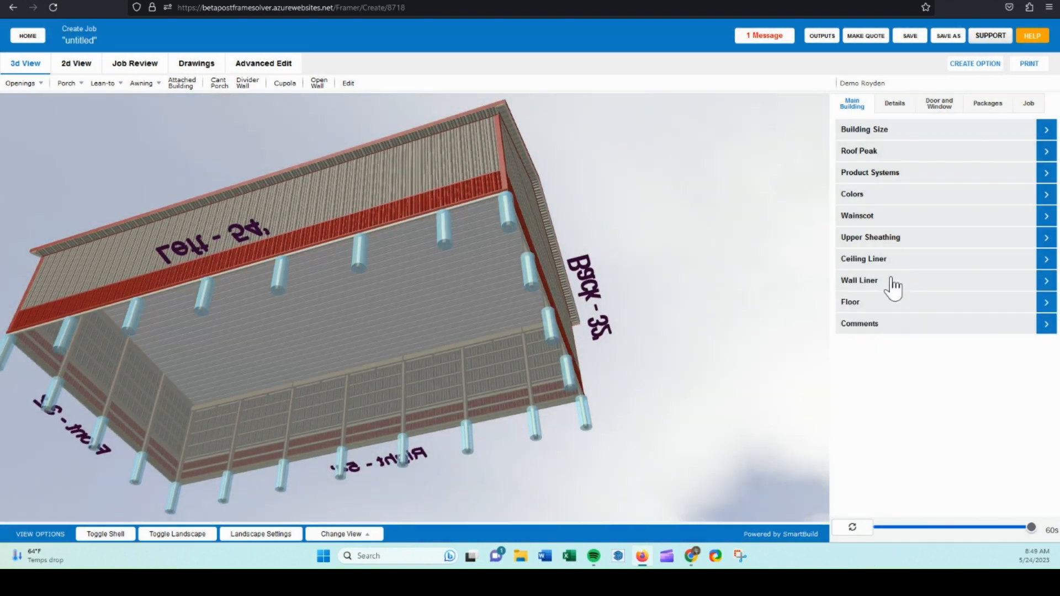
Enable wall liner panels and send the changes to the model.
click(893, 282)
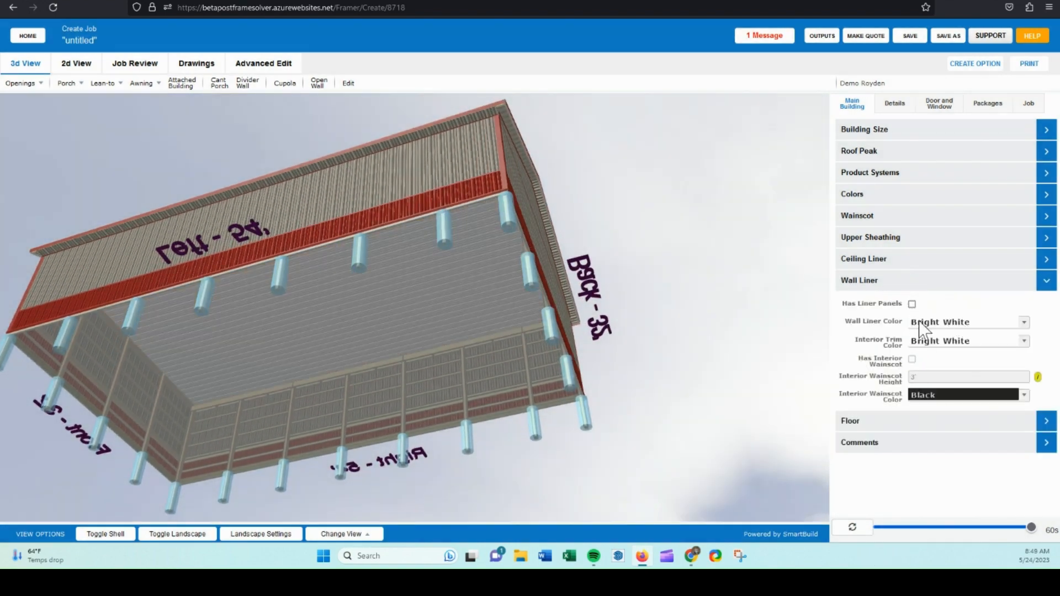
click(911, 304)
click(852, 526)
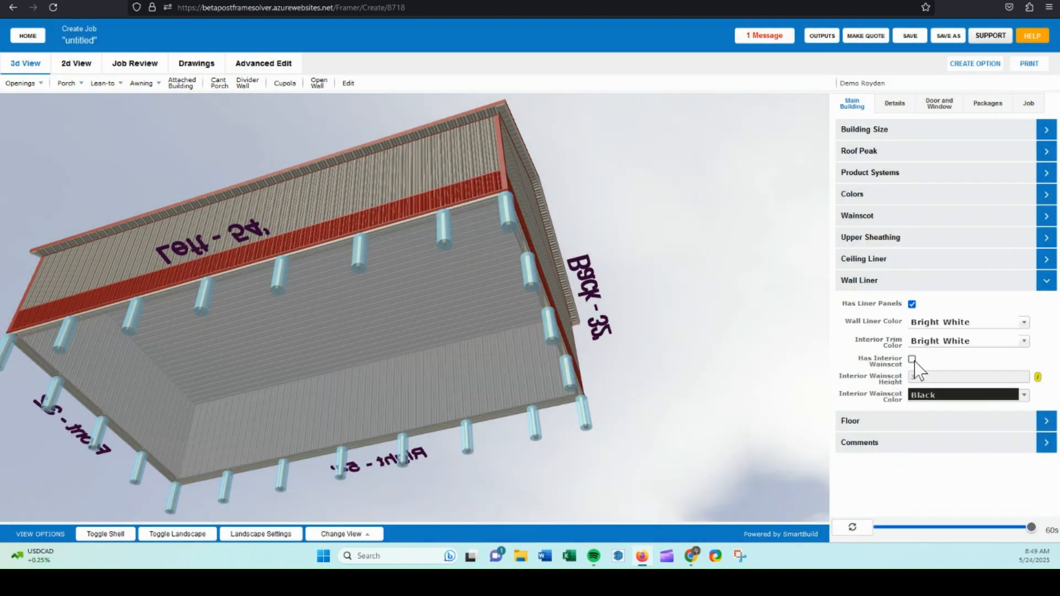
drag(702, 343, 637, 383)
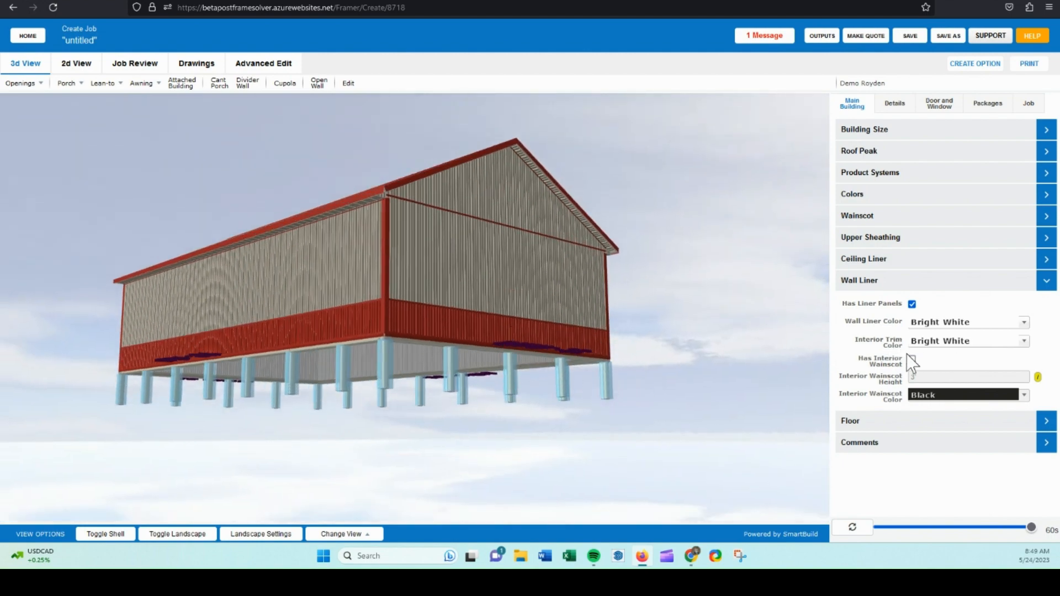
click(897, 282)
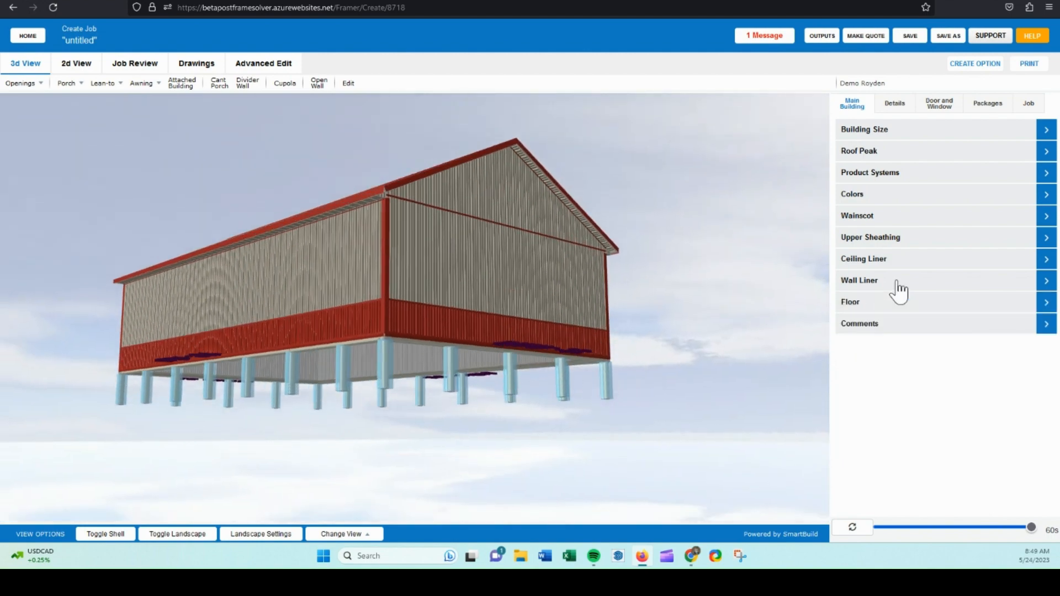
Check the Floor section and orbit around the building to review it.
click(866, 304)
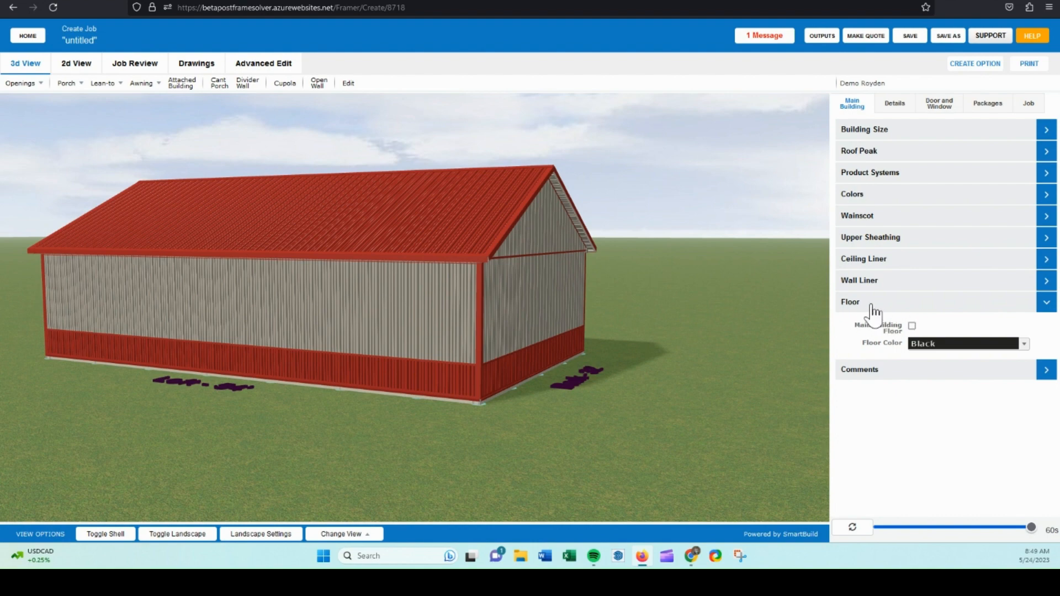
click(902, 308)
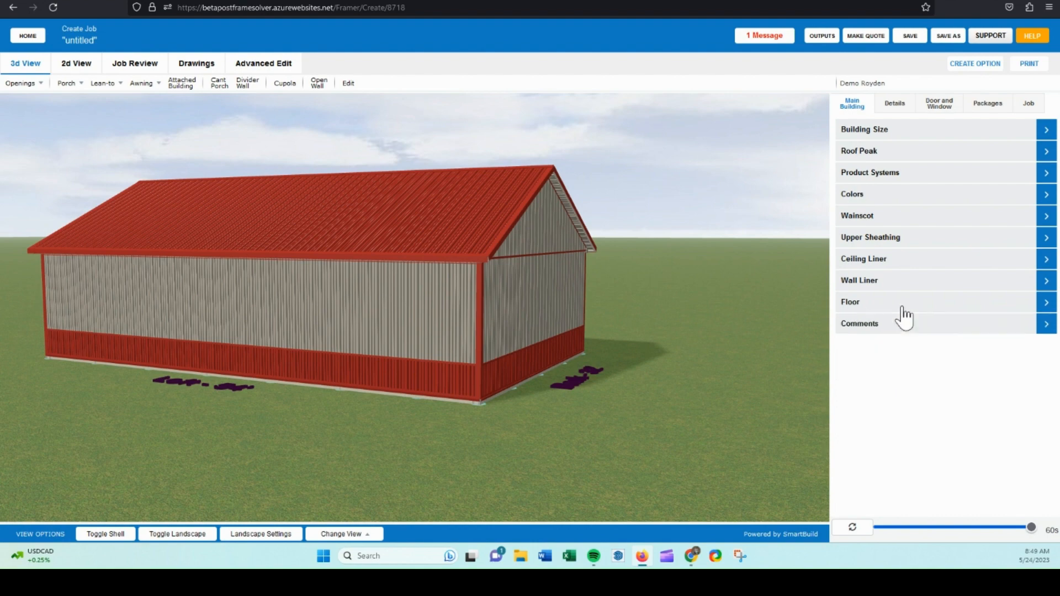
drag(257, 386, 502, 343)
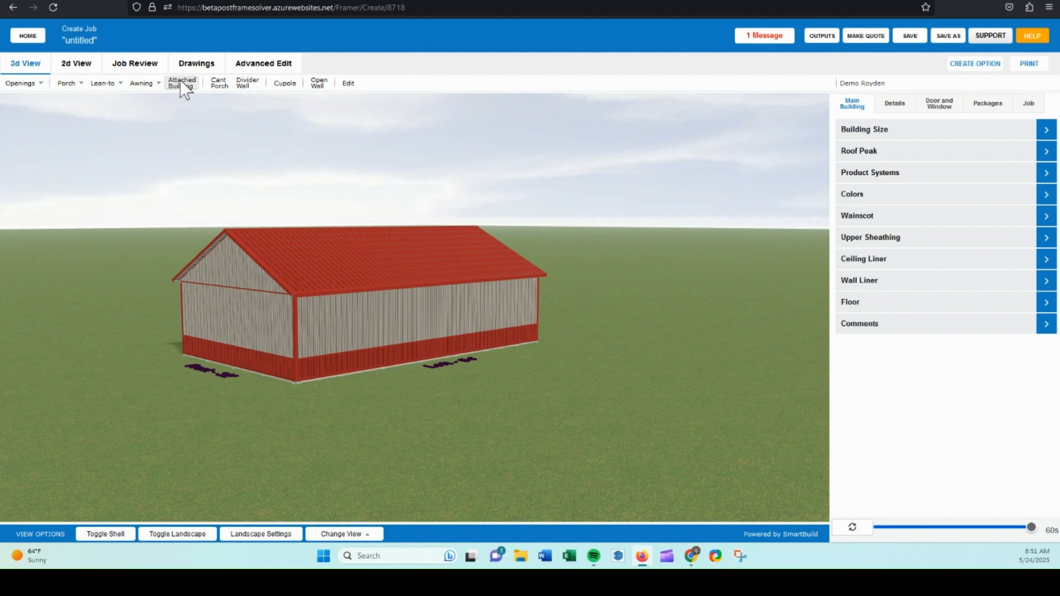
drag(178, 137, 154, 142)
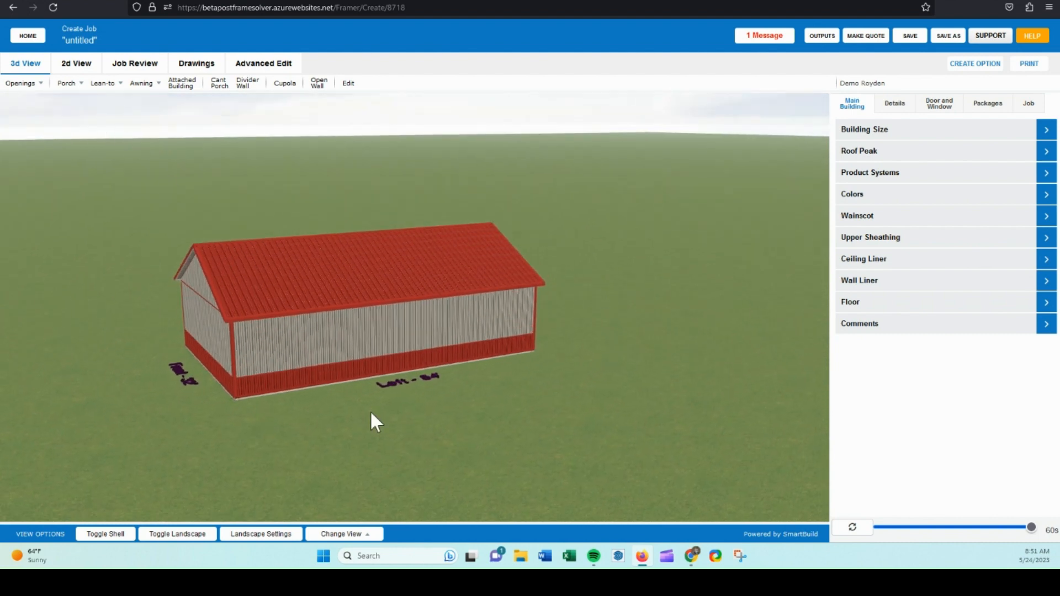
drag(415, 379, 370, 408)
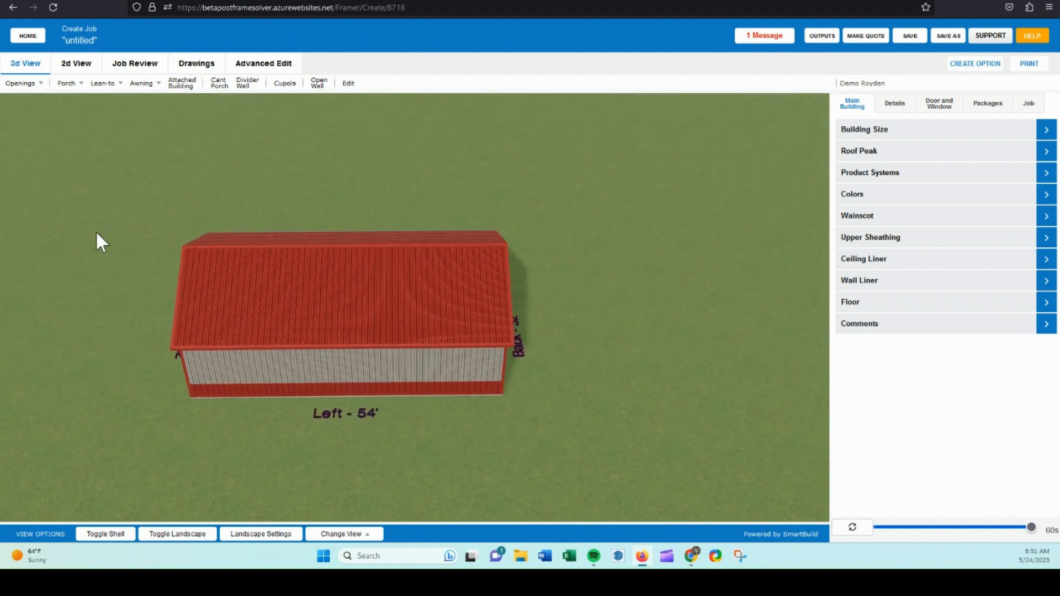
click(77, 83)
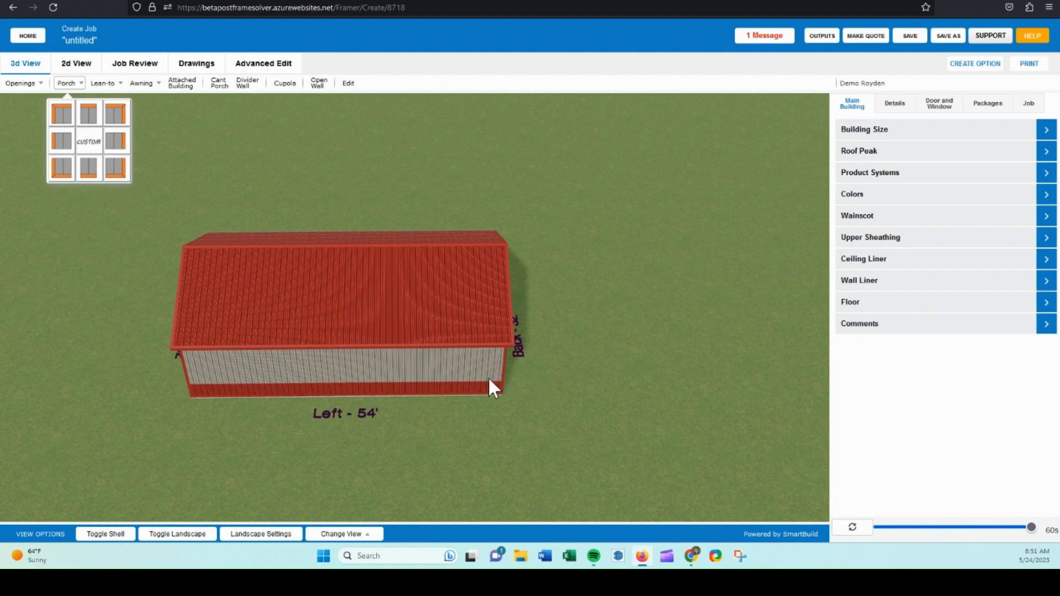
click(87, 145)
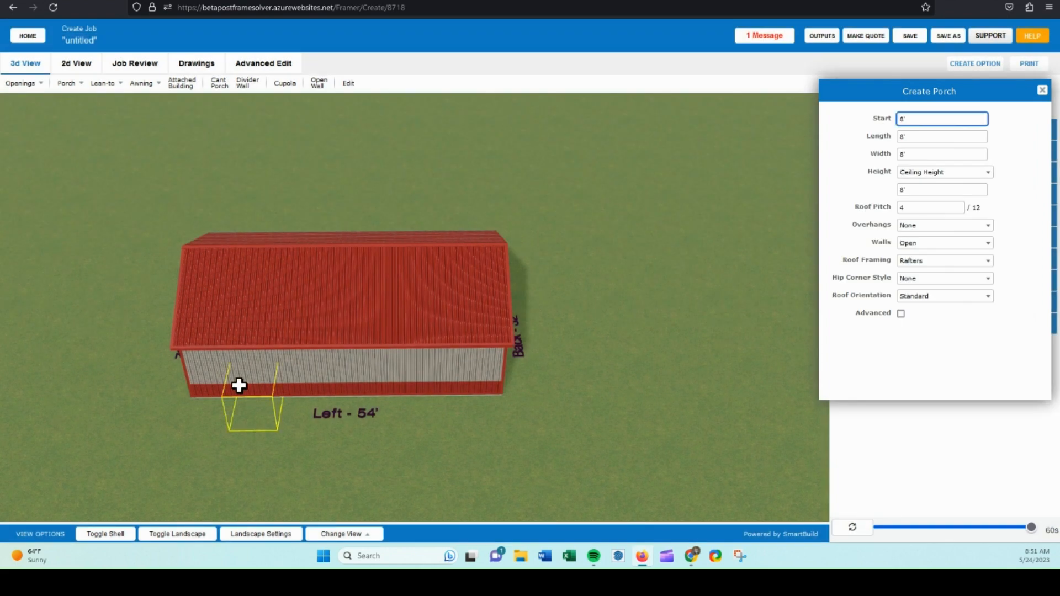
click(933, 136)
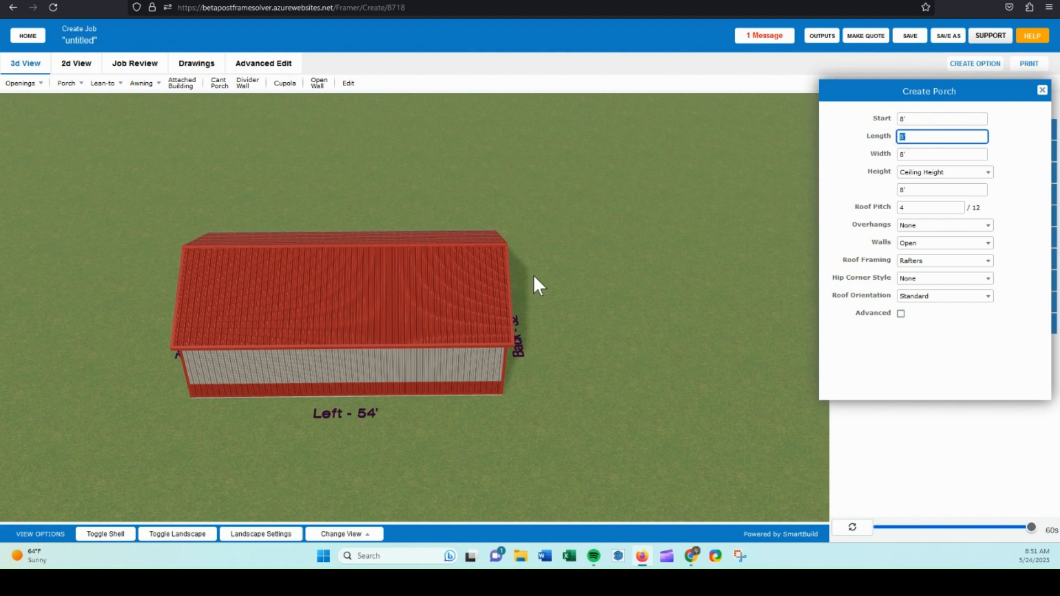
drag(586, 387, 536, 372)
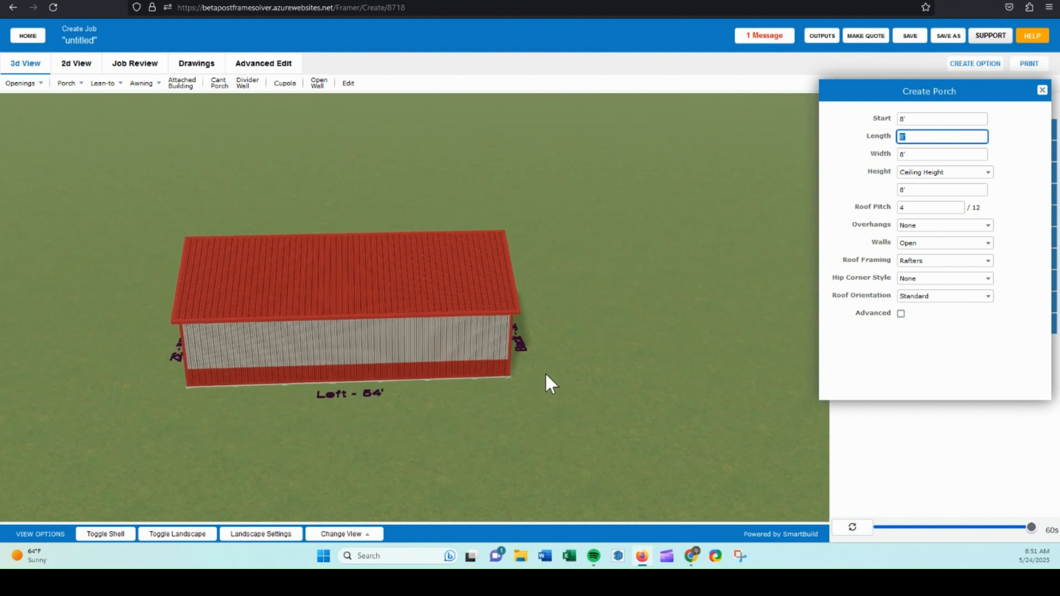
Start a left porch from the porch options and set its width to 10'.
click(63, 82)
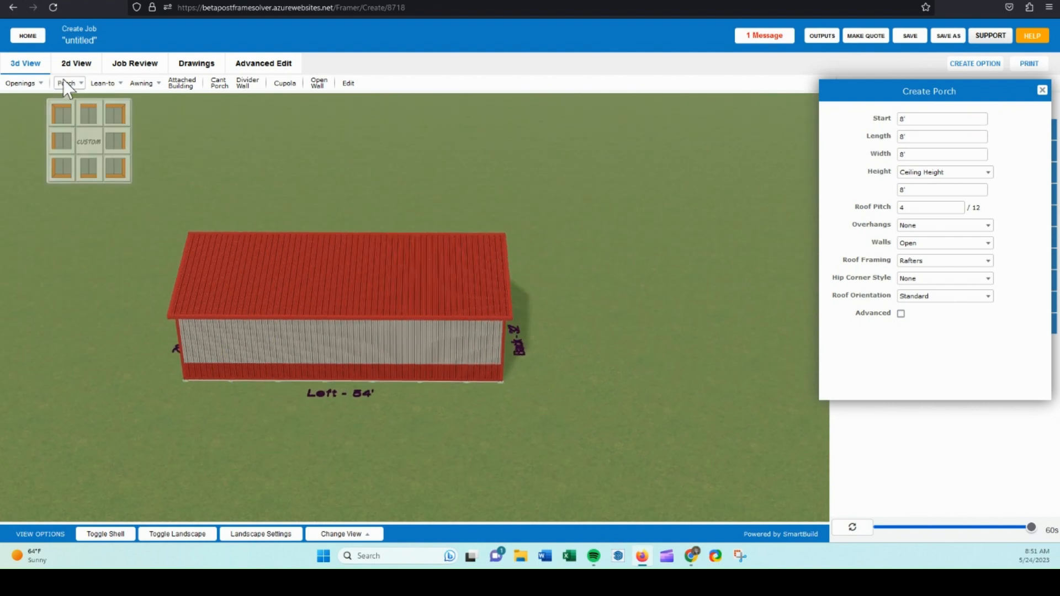
click(62, 145)
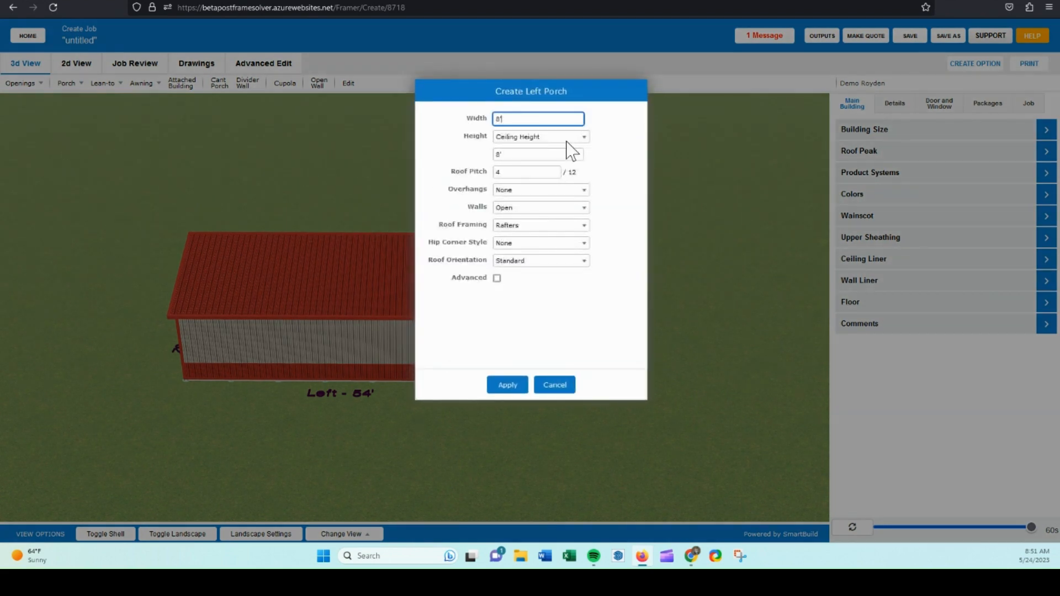
key(BackSpace)
text(8')
drag(509, 115, 493, 115)
text(10')
click(471, 142)
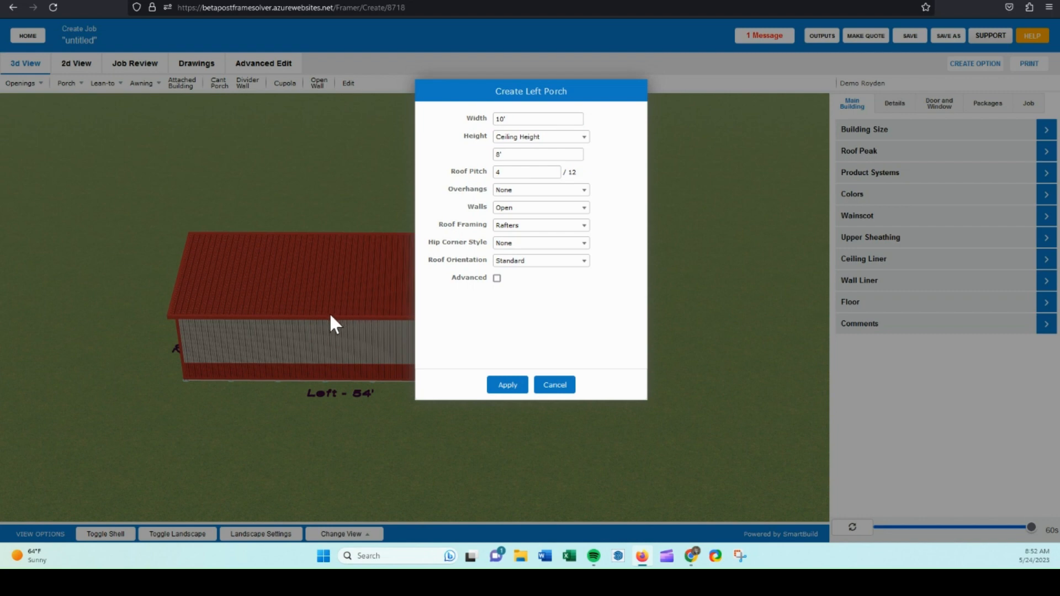
Set the porch height to Offset Down with a 0' offset and the roof pitch to 3/12.
click(572, 138)
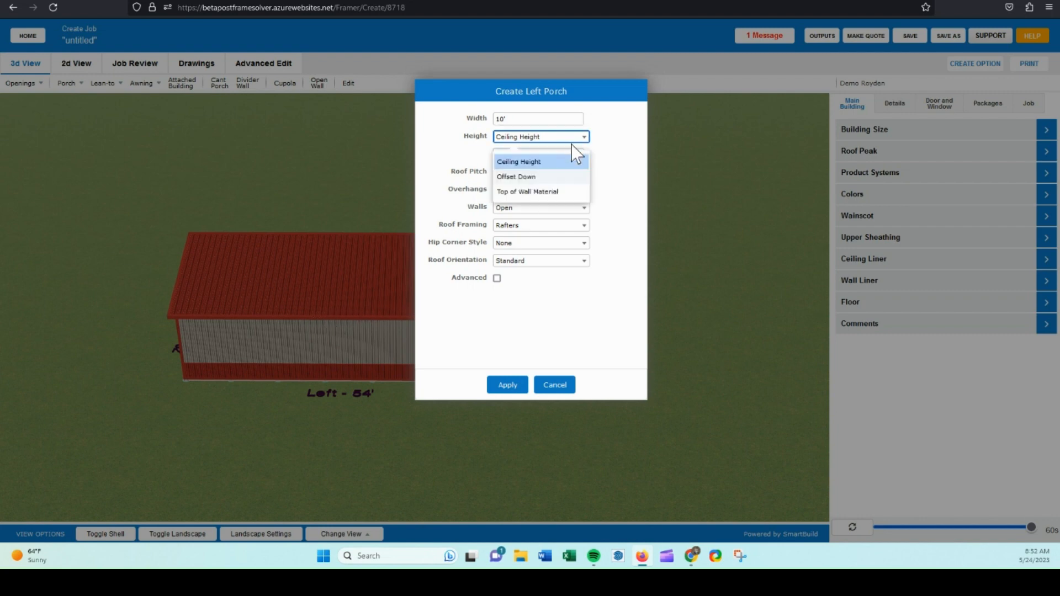
click(522, 177)
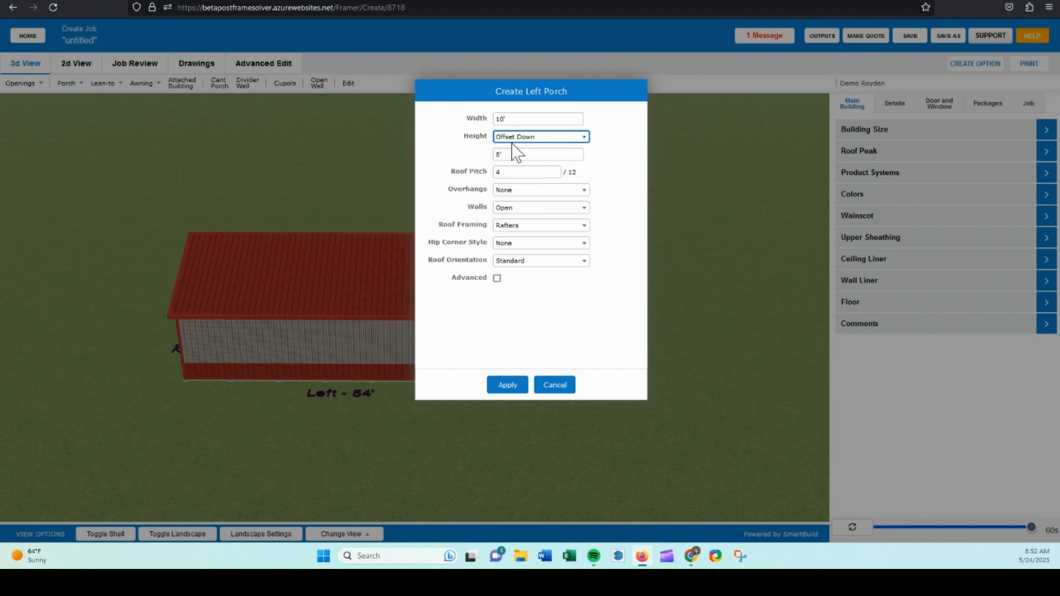
drag(508, 156, 493, 156)
text(0)
click(462, 161)
click(497, 173)
drag(497, 173, 486, 175)
text(3)
Set the porch overhangs to 1', keeping Rafters roof framing and no hip corner style.
click(516, 190)
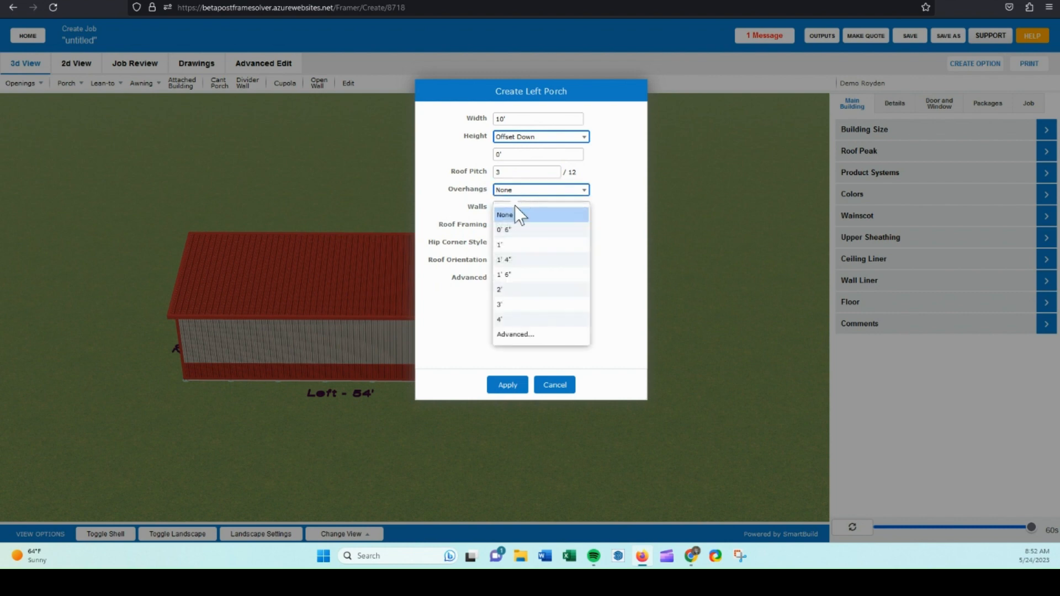
click(510, 245)
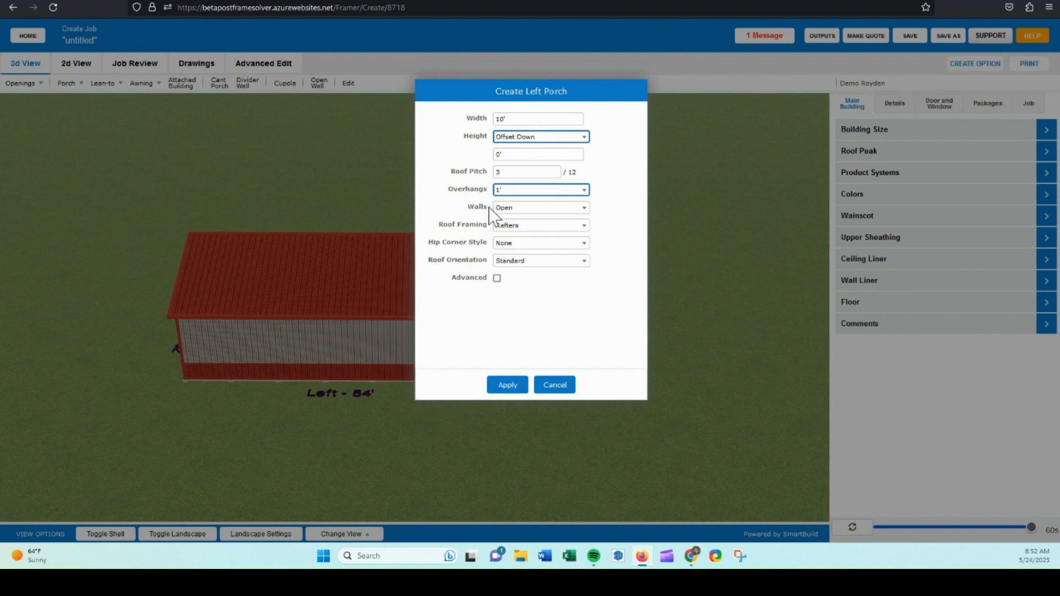
click(523, 227)
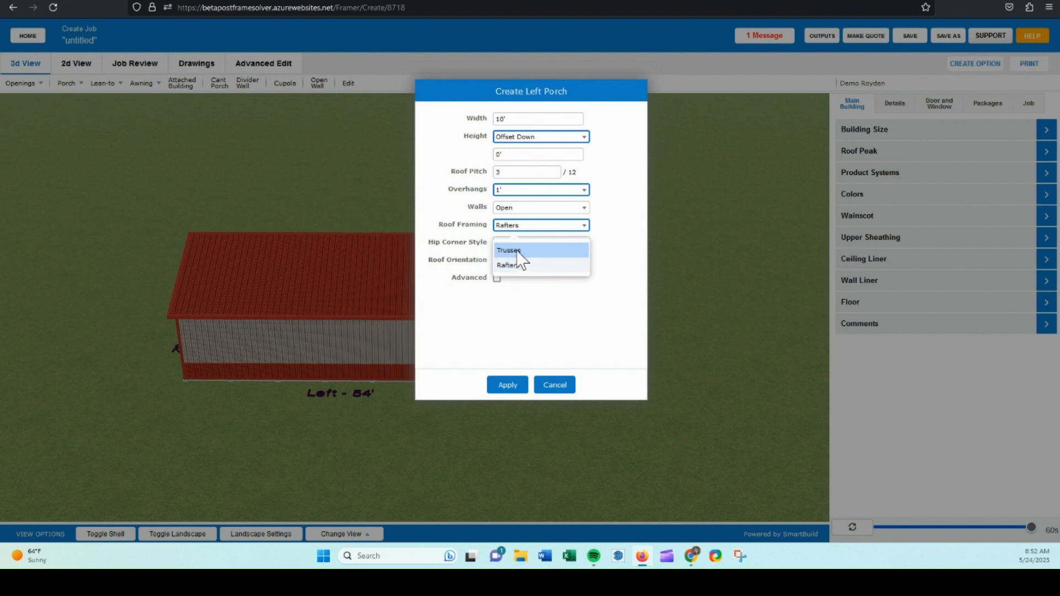
click(508, 265)
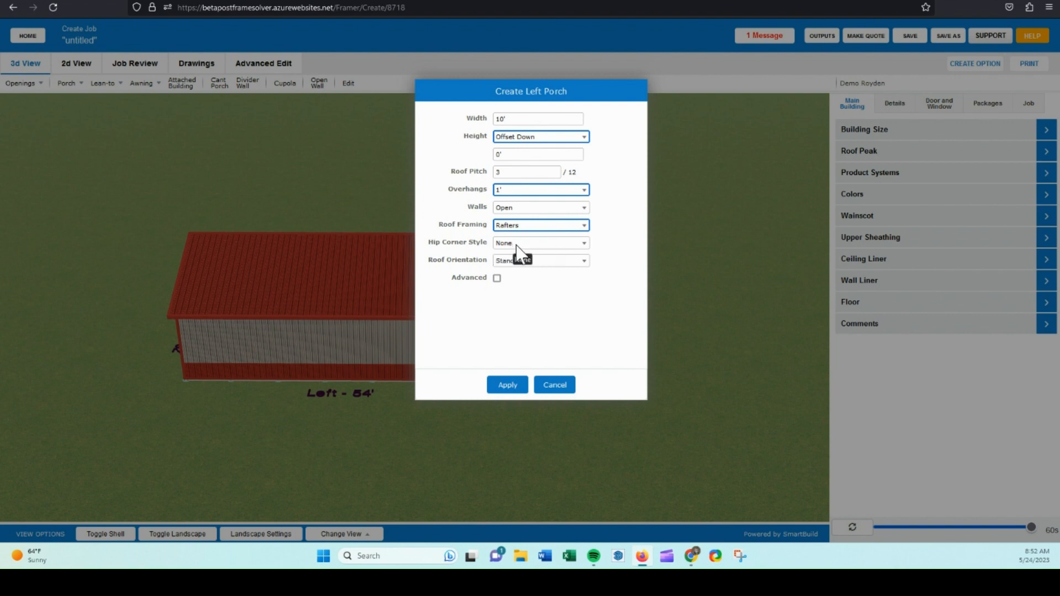
click(511, 244)
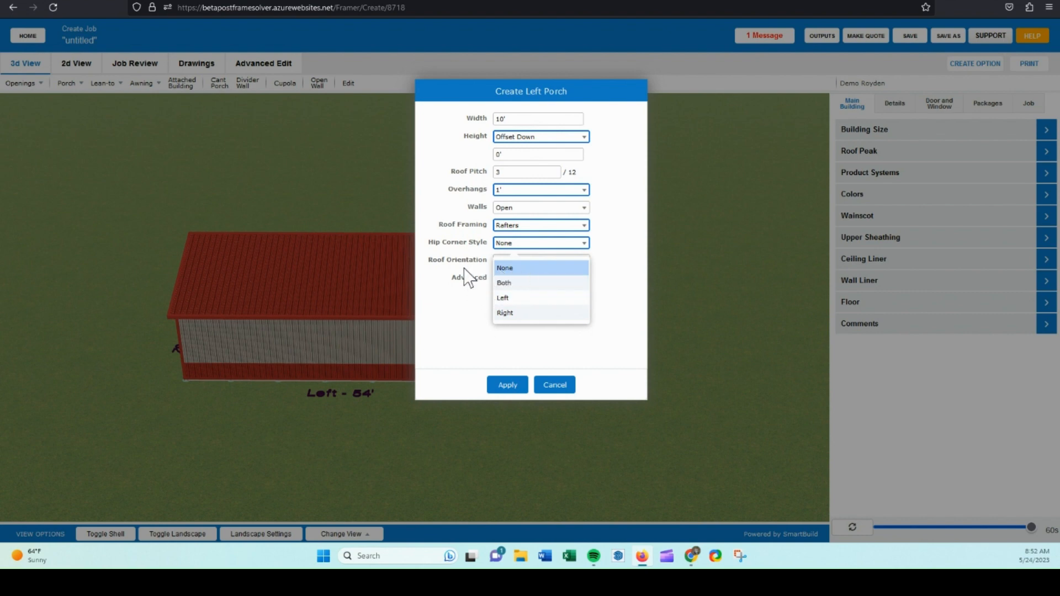
click(494, 269)
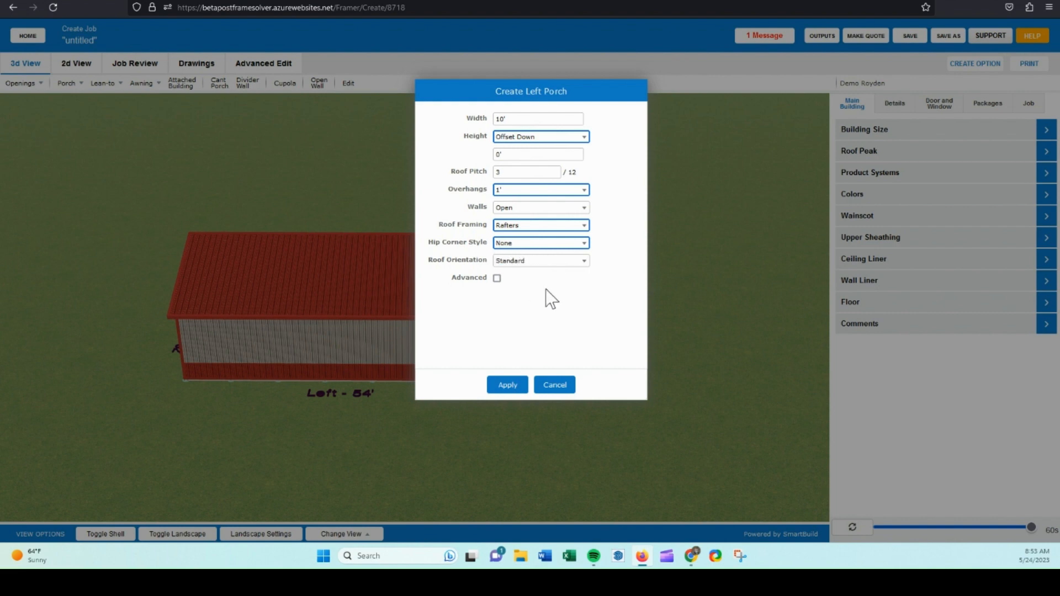
Enable the porch's Advanced options and scroll through the rafter and wall settings.
click(497, 278)
scroll(544, 284, down, 1)
scroll(535, 283, down, 2)
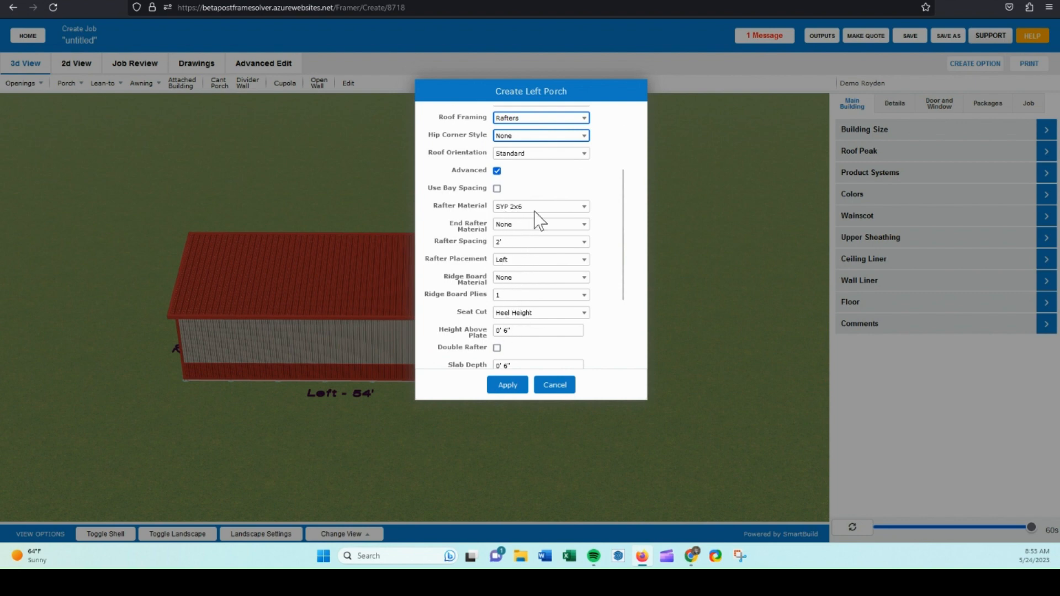
scroll(531, 254, down, 1)
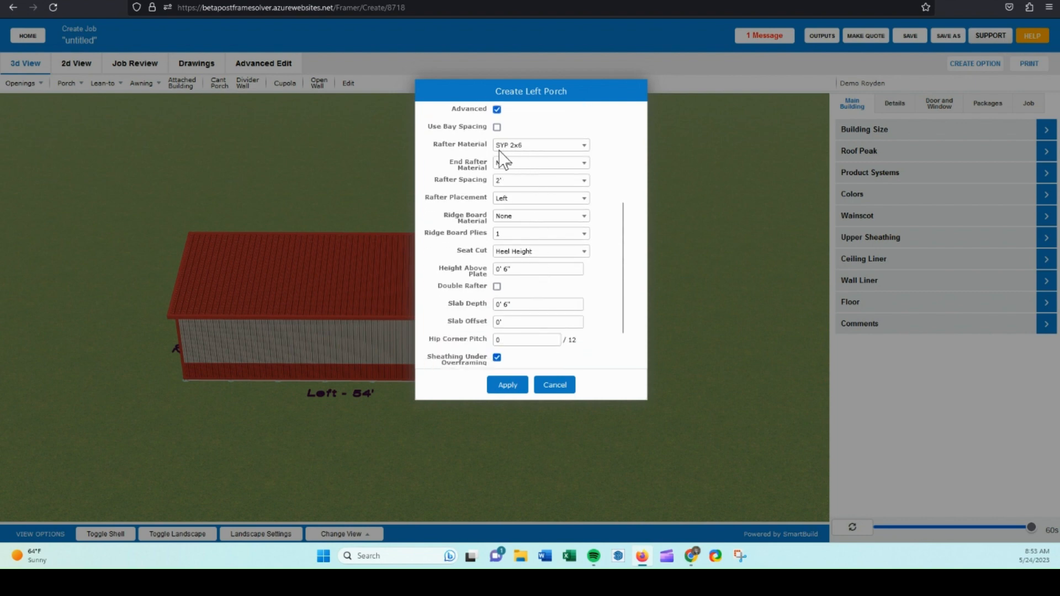
scroll(536, 232, down, 1)
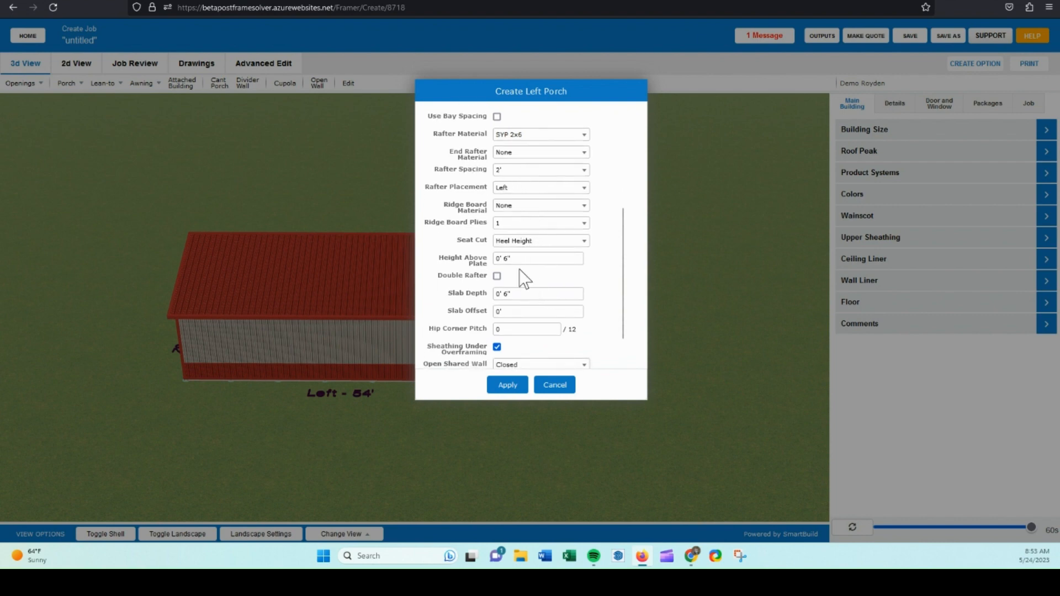
scroll(512, 237, down, 1)
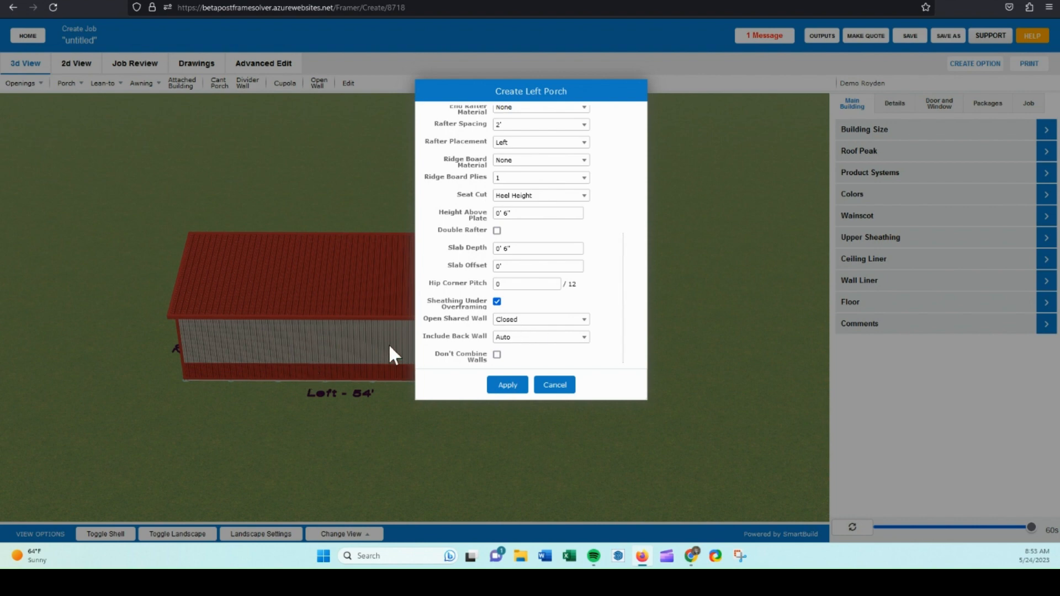
Keep the open shared wall set to Closed and apply the left porch.
click(511, 322)
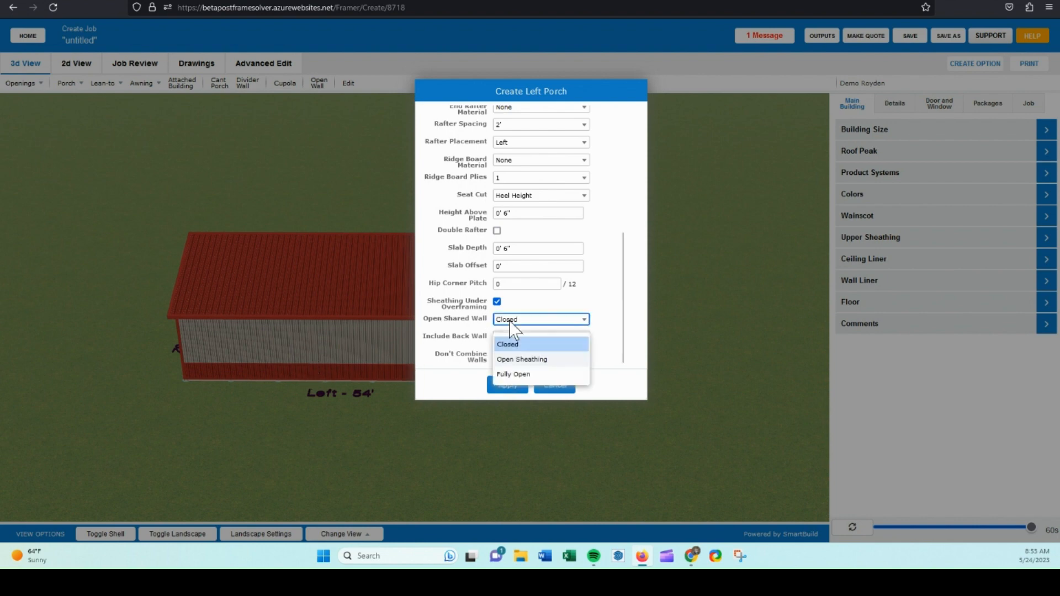
click(472, 324)
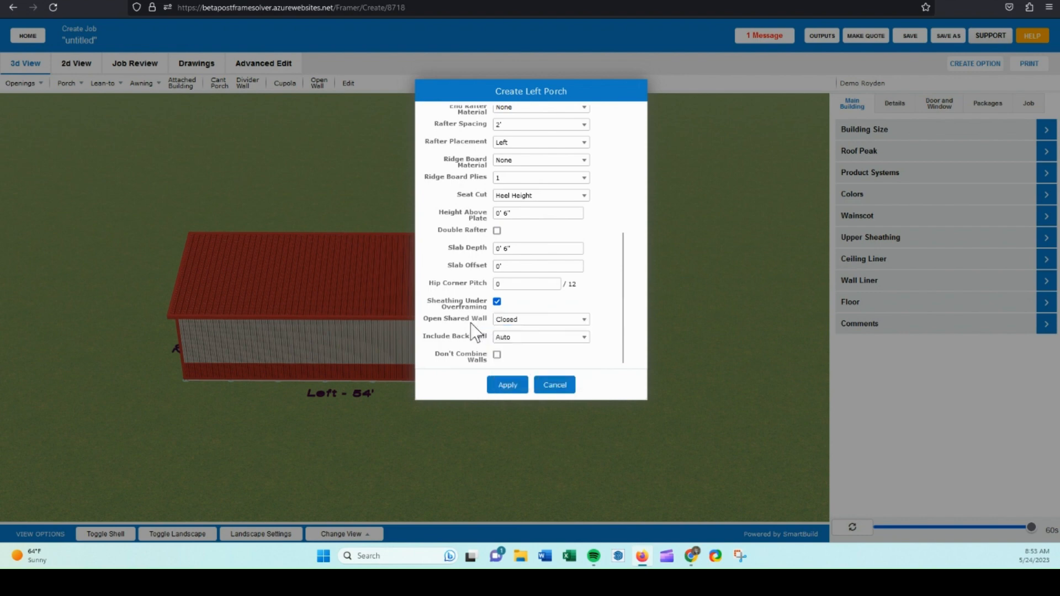
click(523, 324)
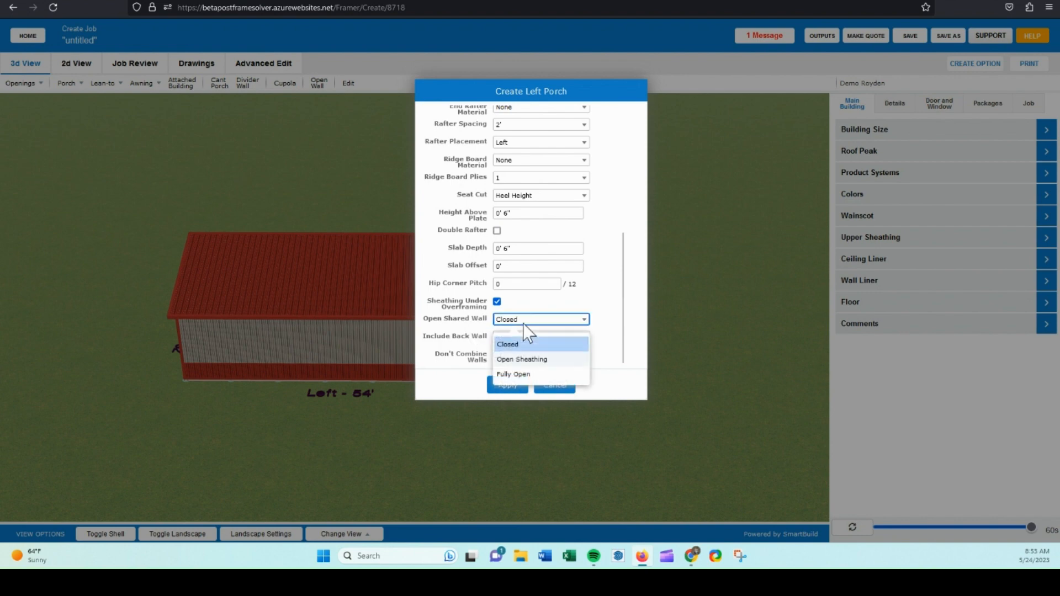
click(469, 330)
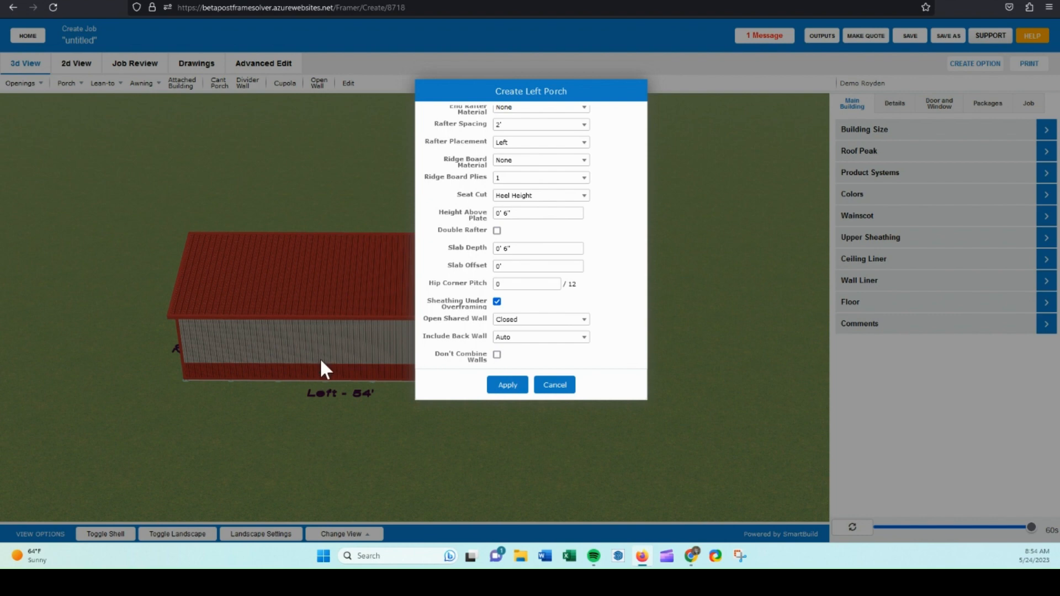
click(516, 387)
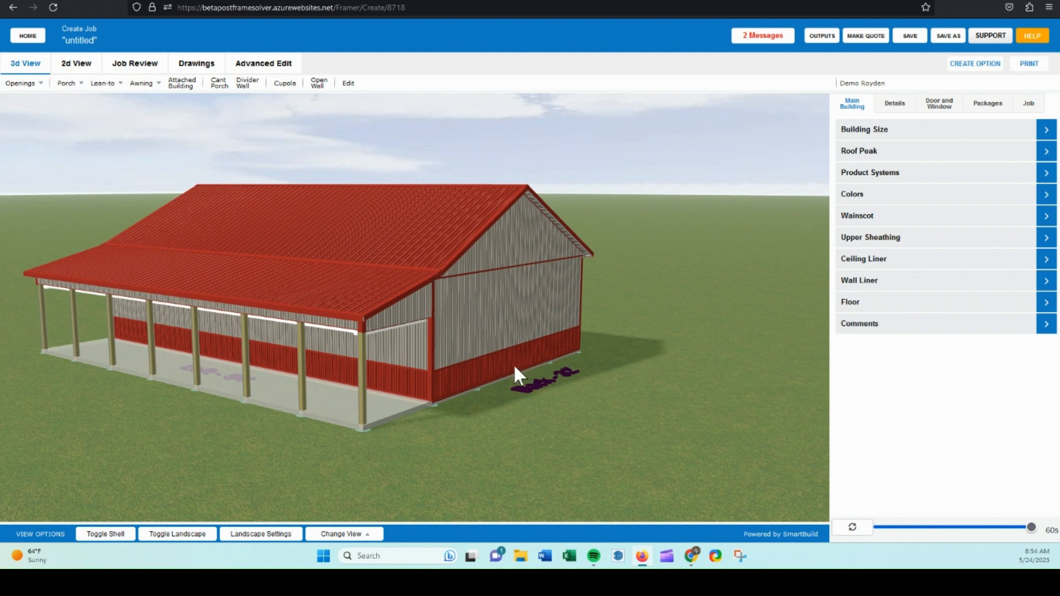
Start a custom lean-to with start 0', length 16' and width 10'.
drag(599, 383, 494, 351)
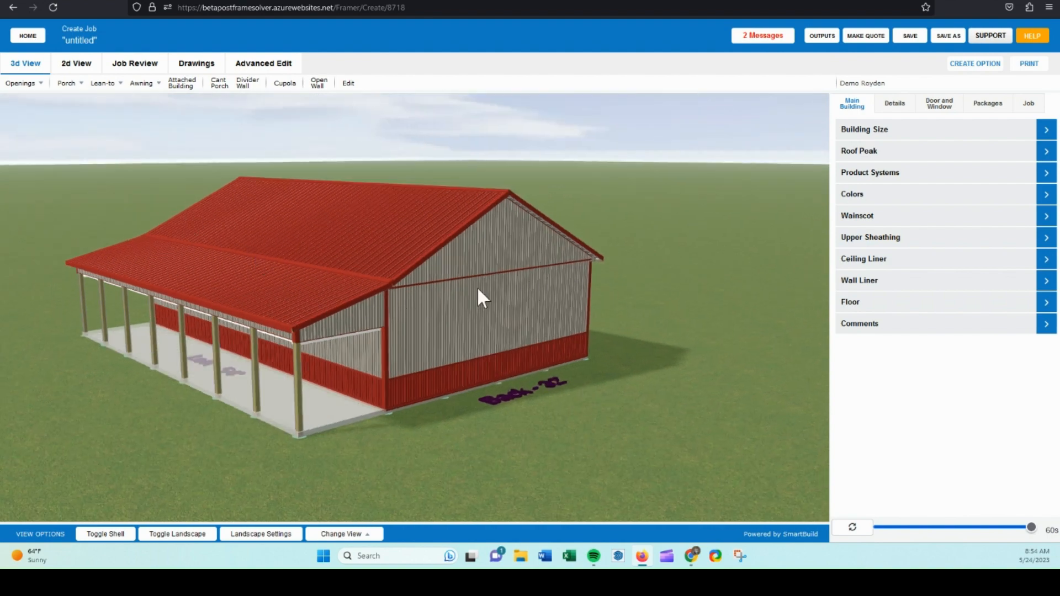
drag(504, 301, 503, 356)
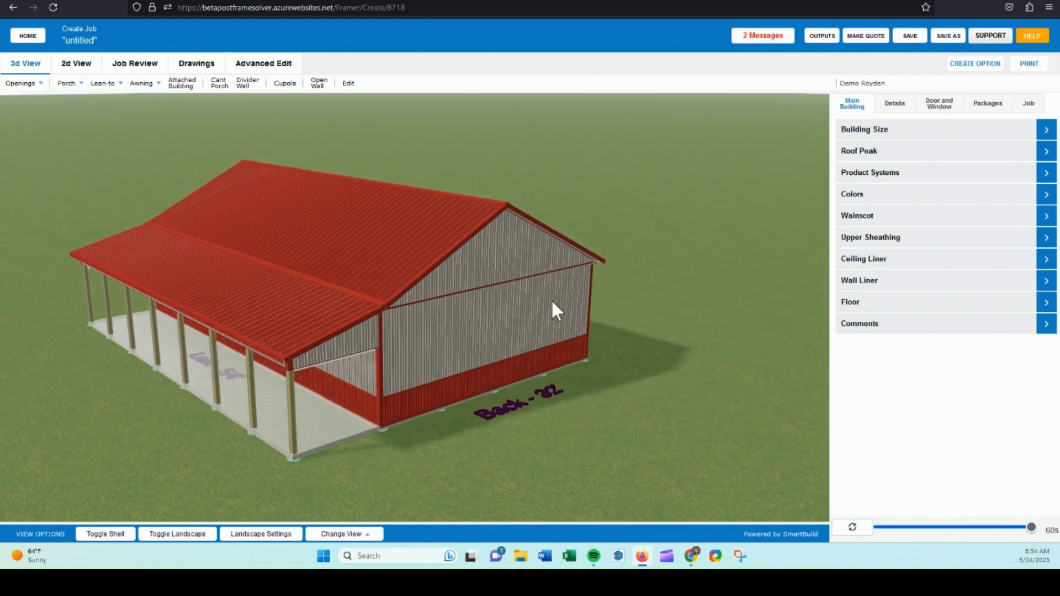
click(113, 85)
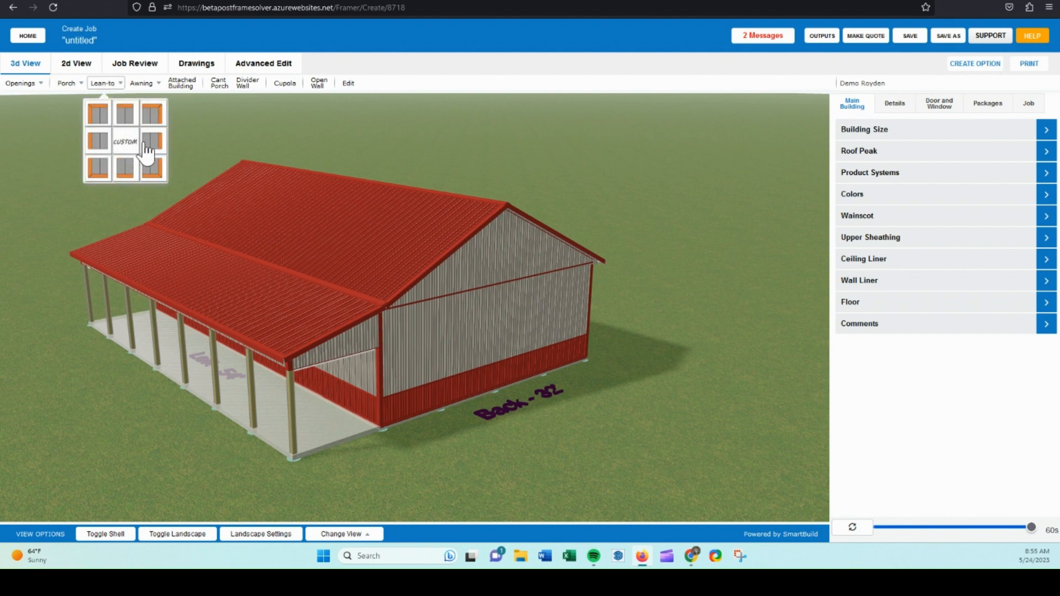
click(123, 146)
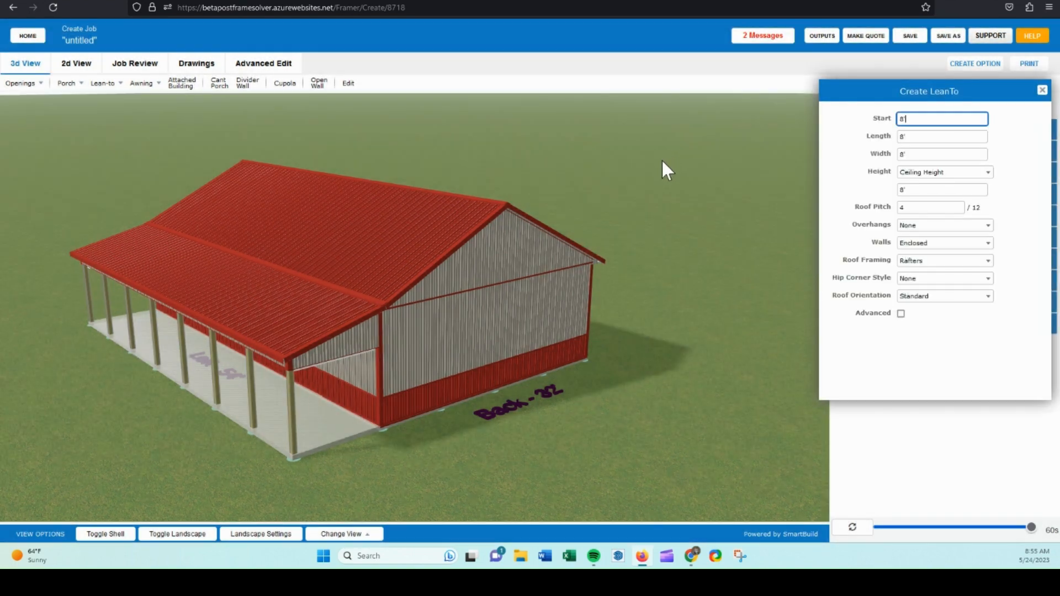
drag(915, 119, 901, 120)
text(0)
click(893, 136)
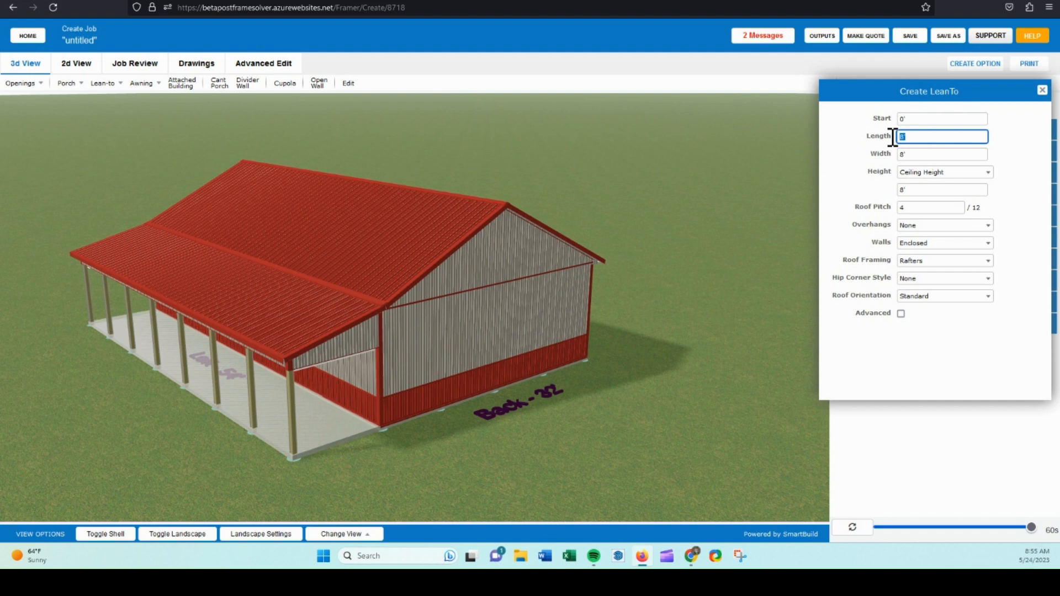
text(16)
click(897, 154)
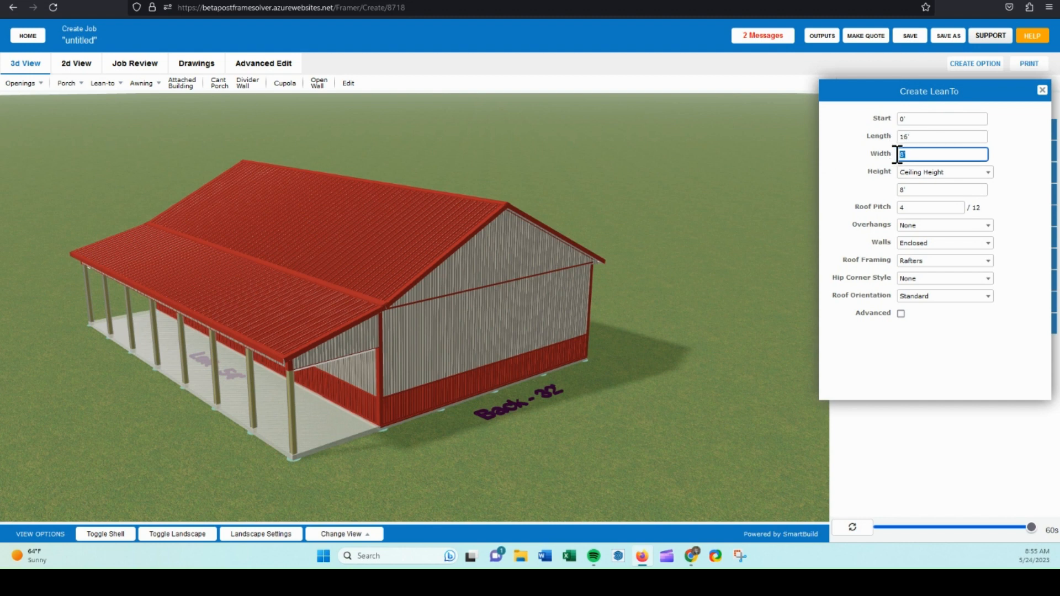
text(10)
Set the lean-to height to Offset Down with a 0' offset and its roof pitch to 3/12.
click(938, 174)
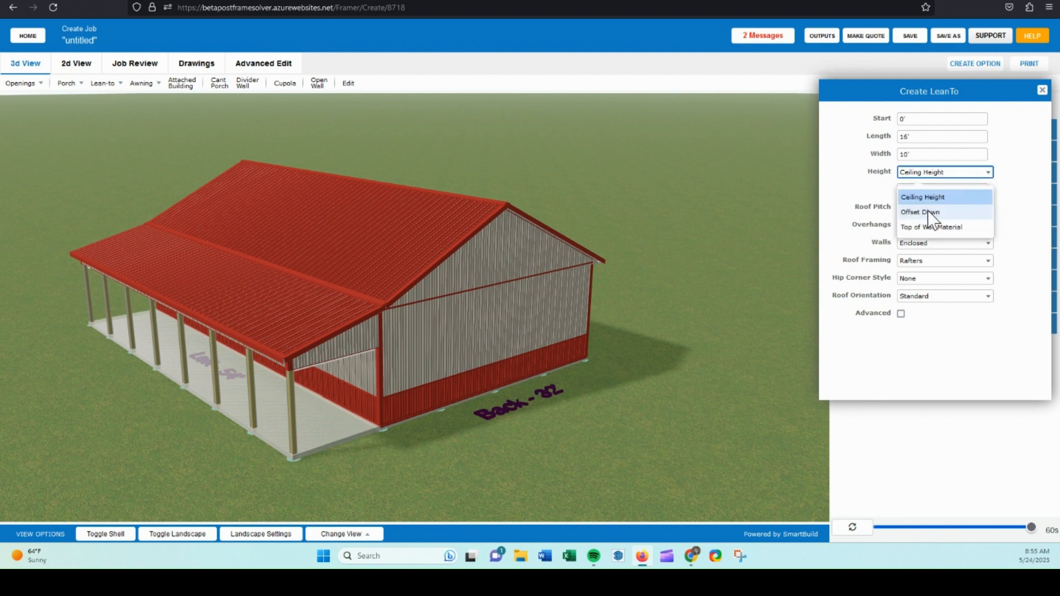
click(930, 209)
click(916, 190)
key(BackSpace)
text(0)
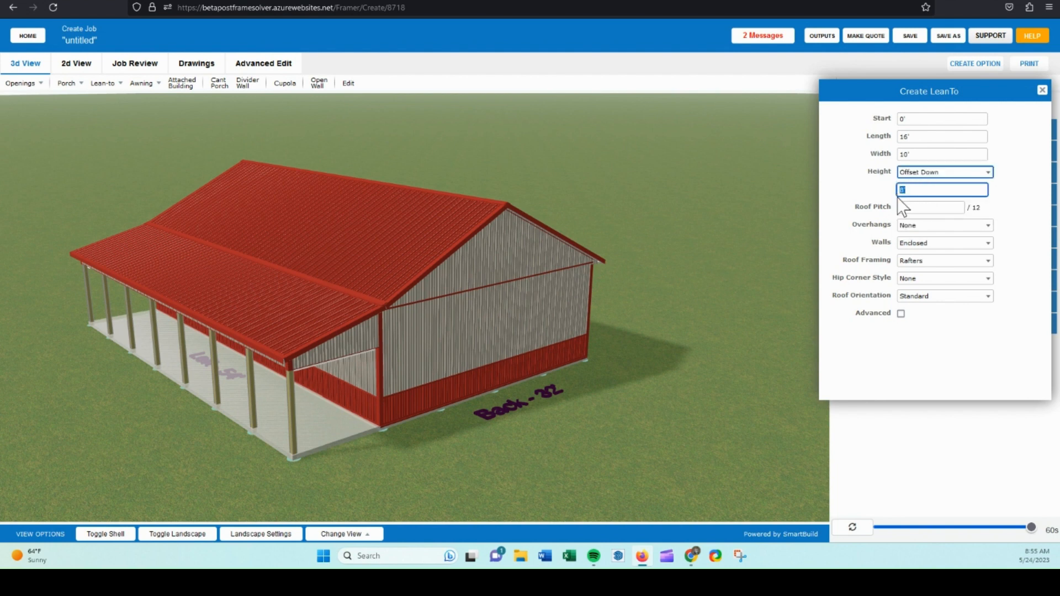
click(929, 208)
key(BackSpace)
text(3)
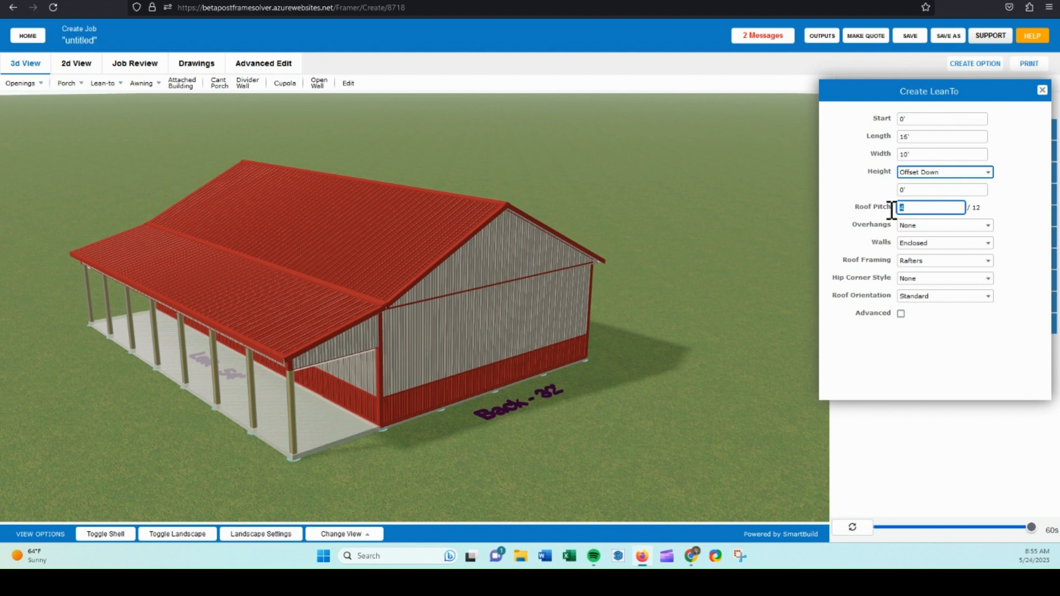
Set the lean-to overhangs to 1' and place it against the building's back wall.
click(914, 226)
click(913, 227)
click(911, 282)
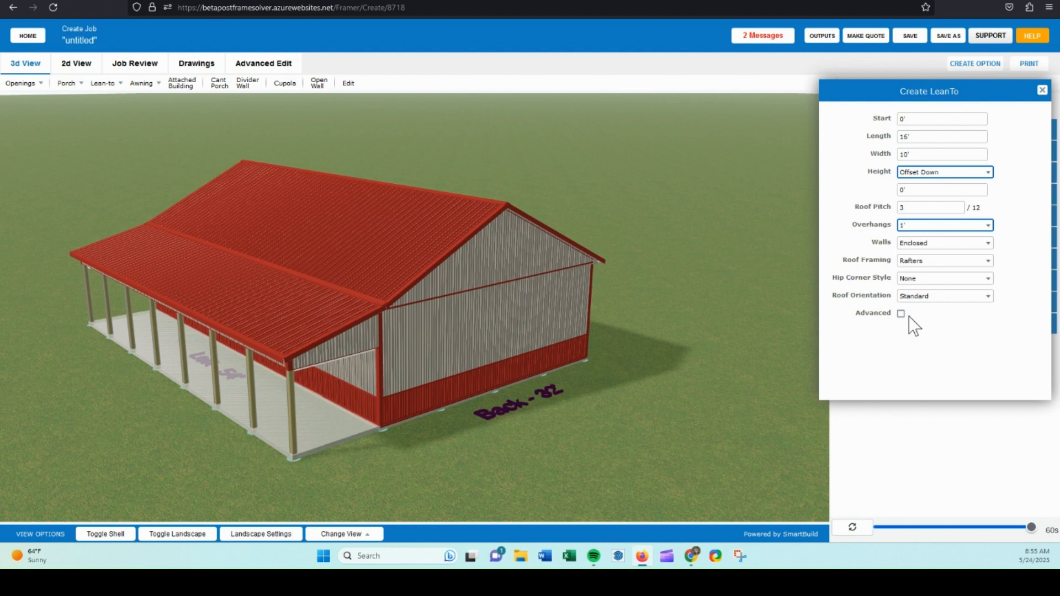
click(421, 358)
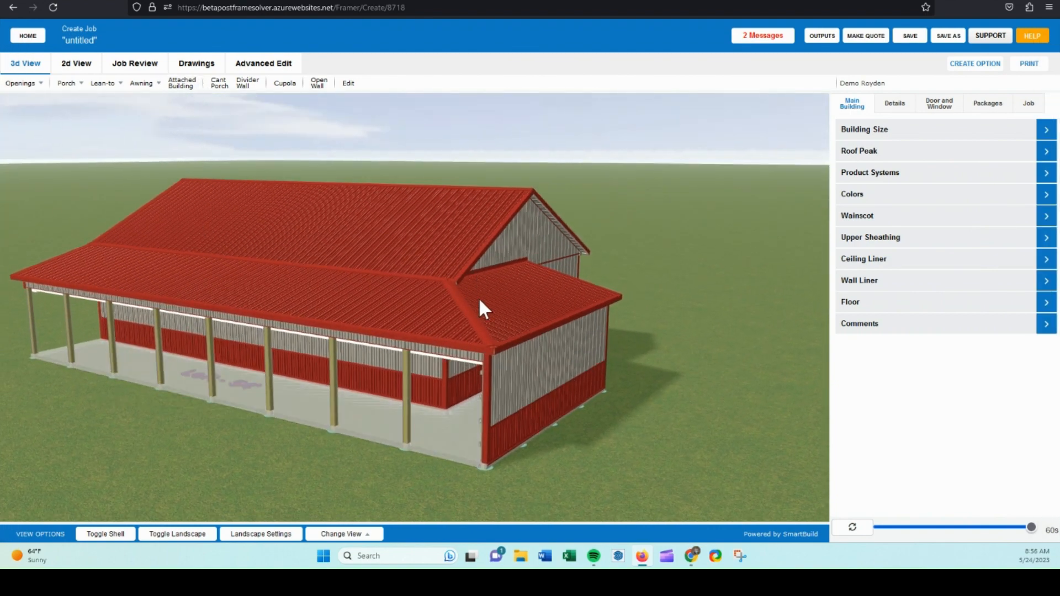
Open the lean-to's walls with the Open Wall tool.
drag(479, 299, 267, 255)
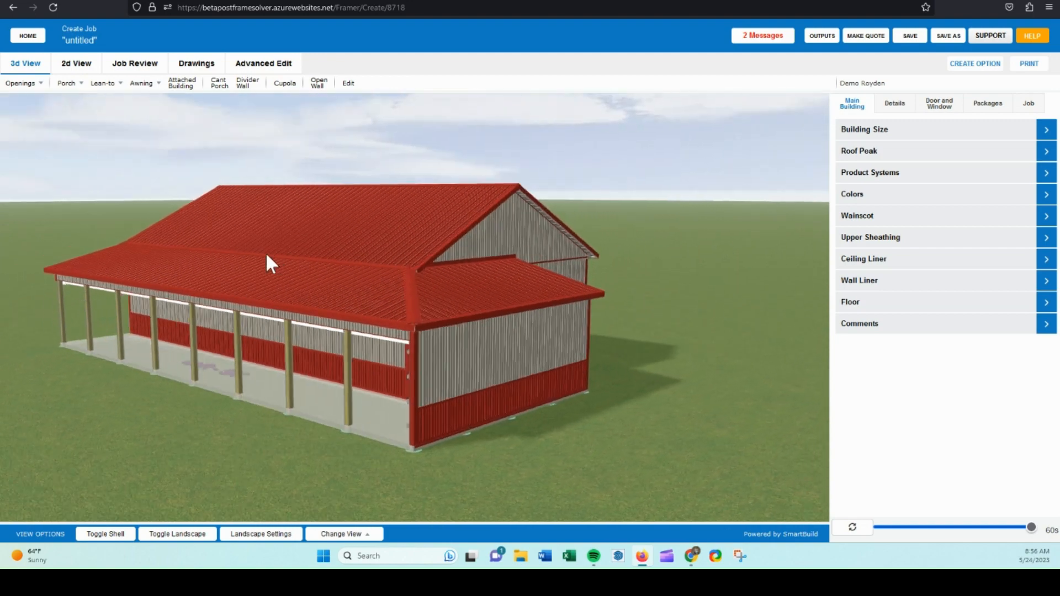
mouse_move(505, 356)
mouse_down()
mouse_move(577, 313)
mouse_move(583, 323)
mouse_move(510, 350)
mouse_up()
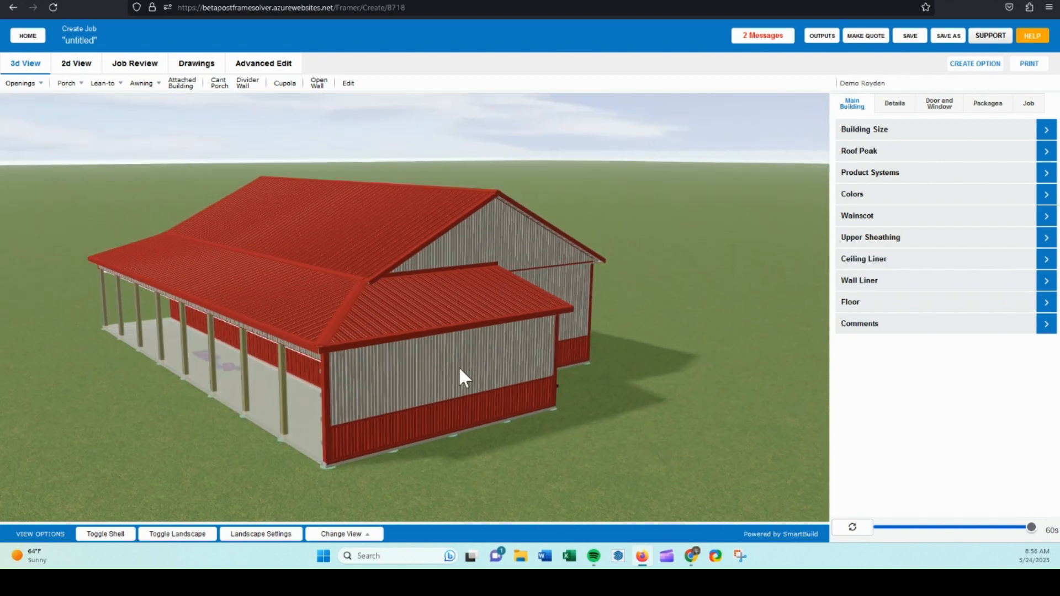
click(319, 84)
click(422, 424)
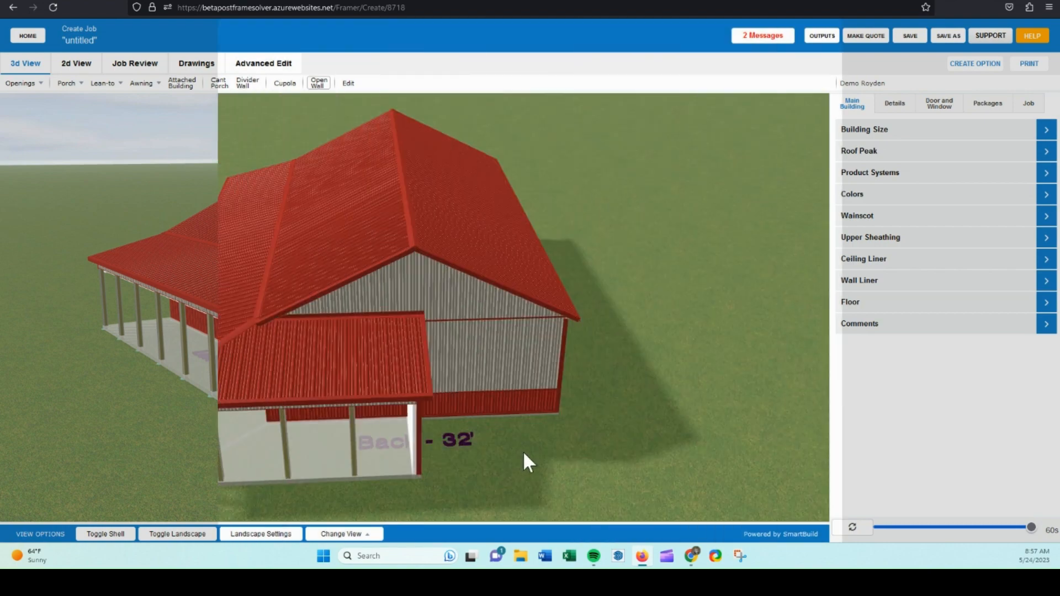
drag(522, 450, 640, 428)
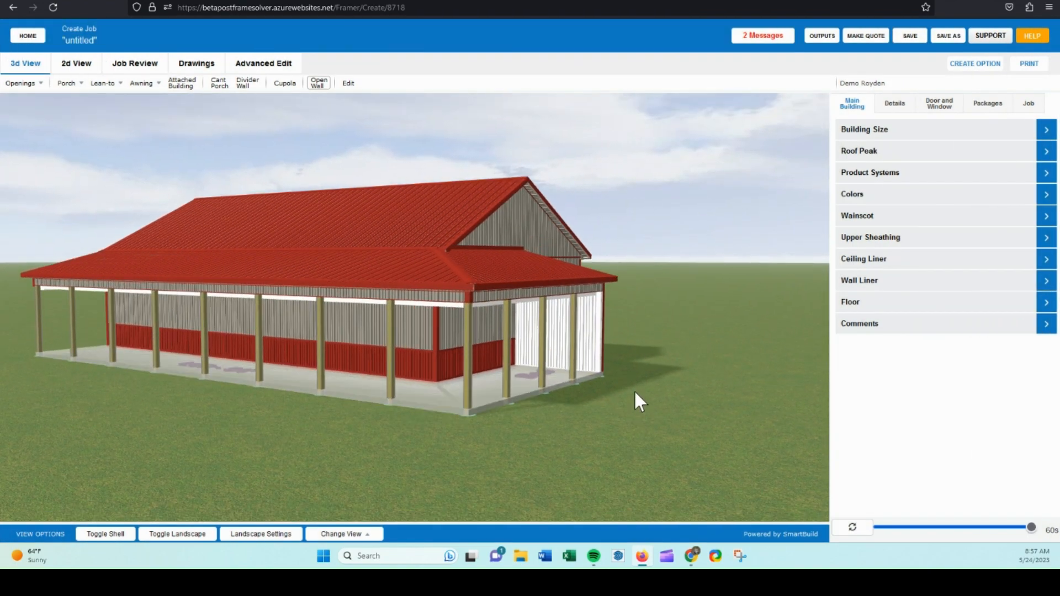
drag(267, 141, 266, 149)
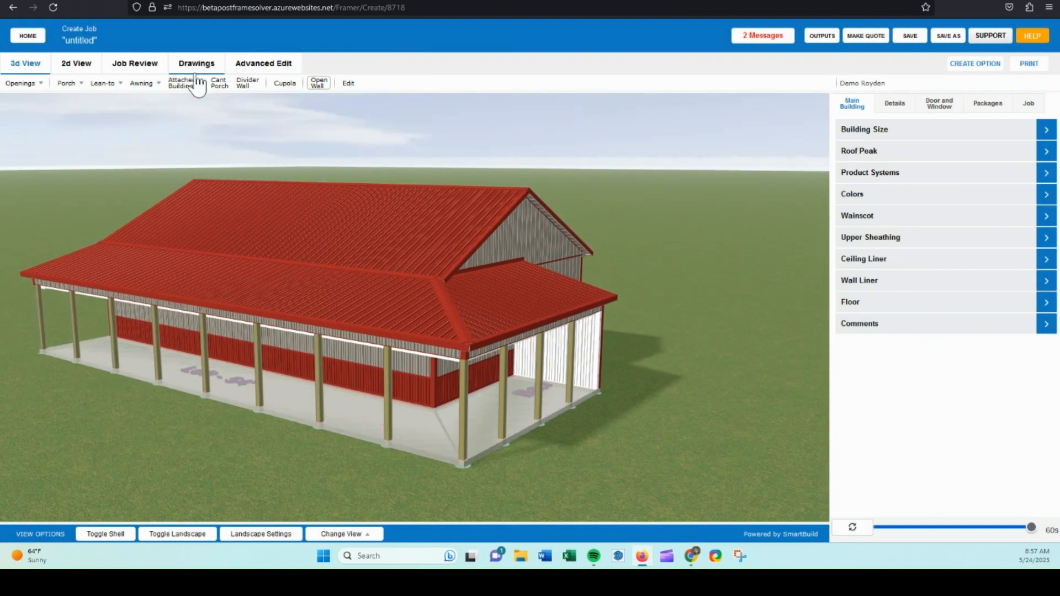
Start an attached building with a length of 38' and a width of 24'.
click(180, 83)
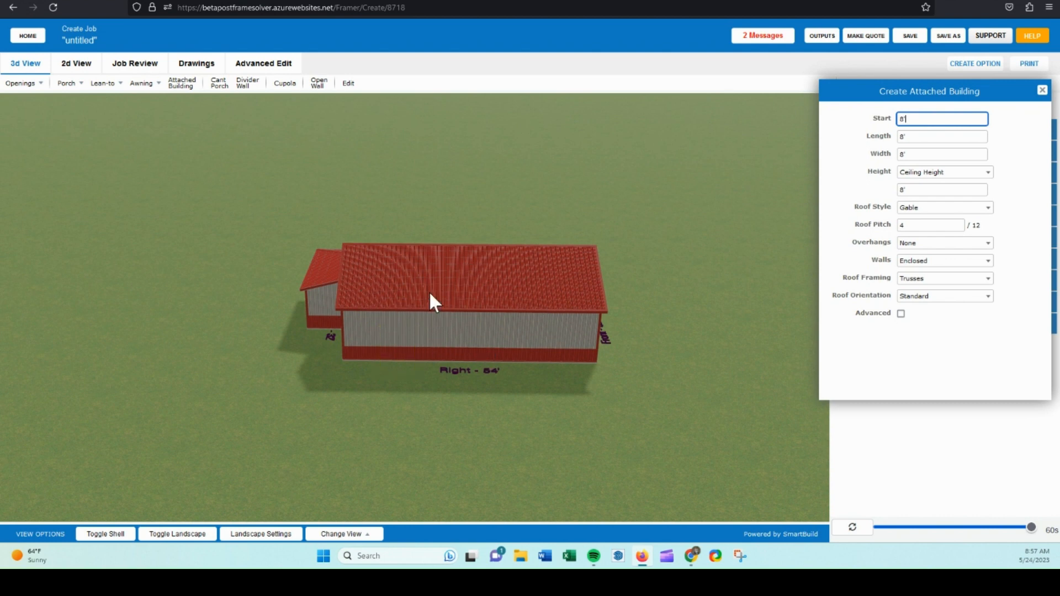
click(900, 137)
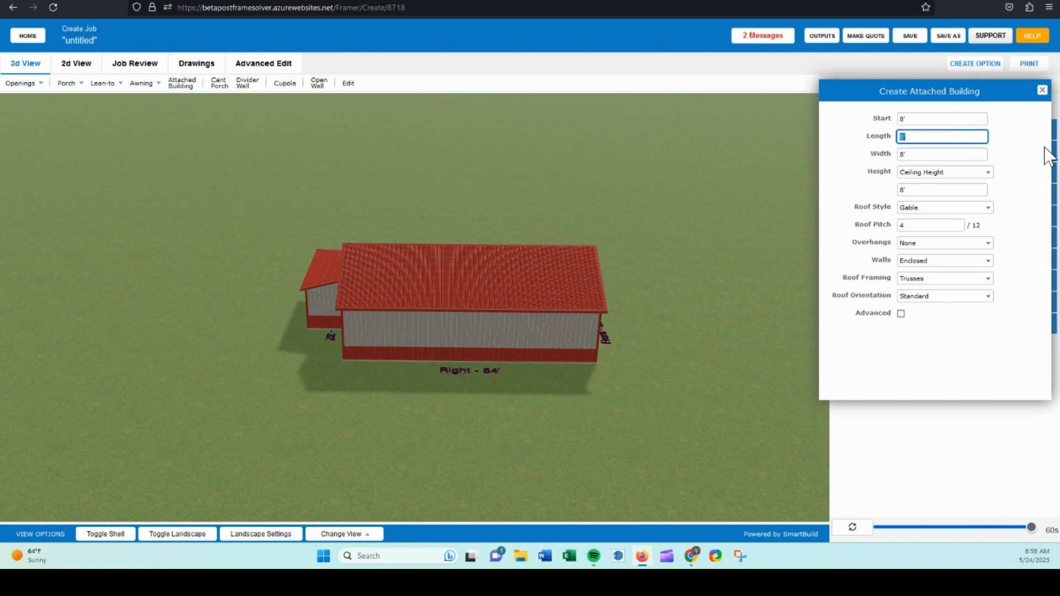
text(38)
click(901, 155)
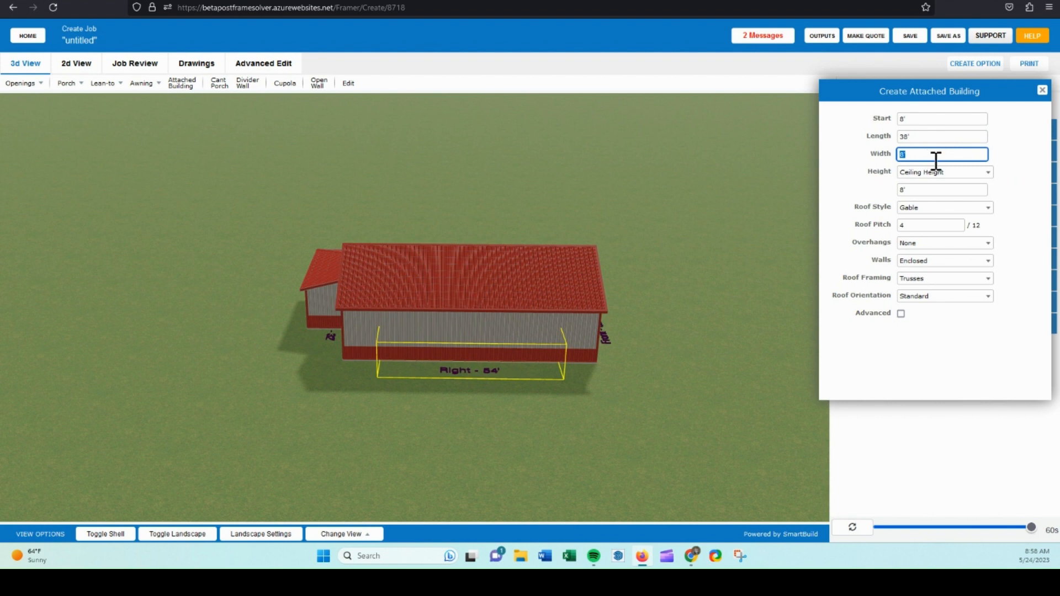
text(24)
Set the attached building's walls to Open, keeping its height at Ceiling Height.
click(856, 171)
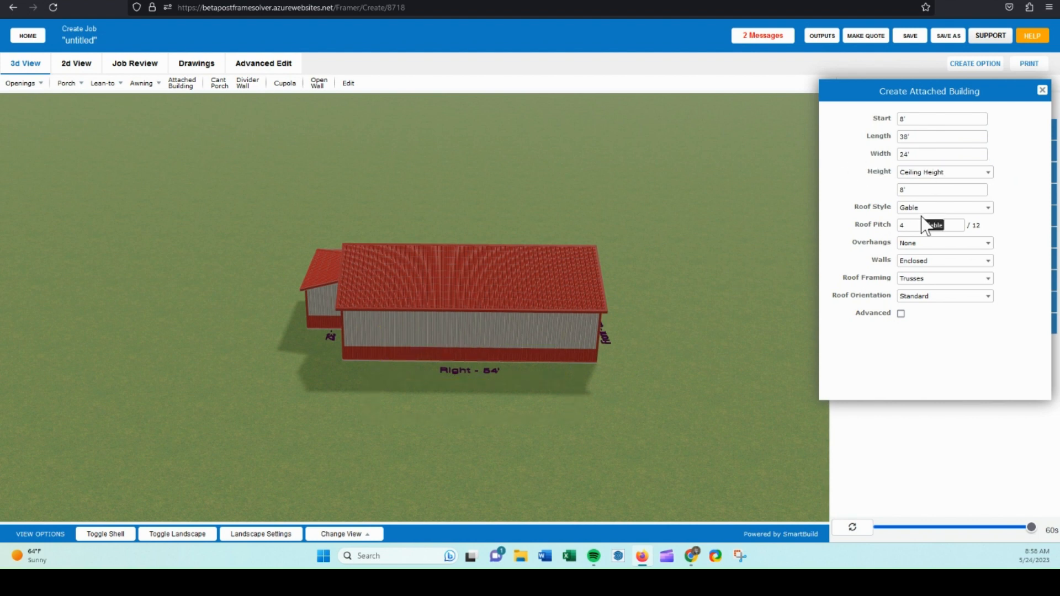
click(920, 261)
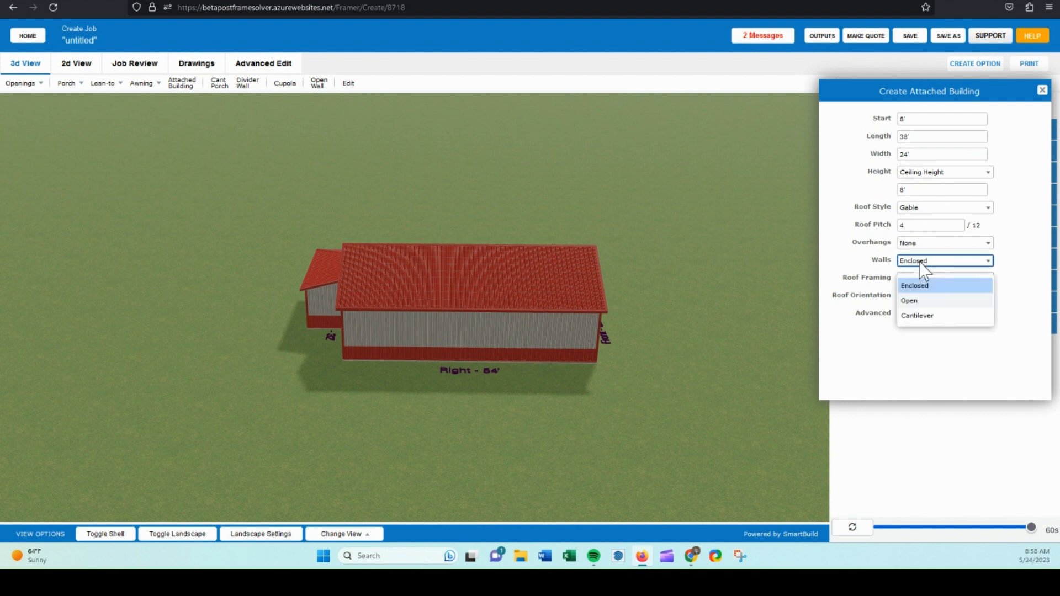
click(896, 296)
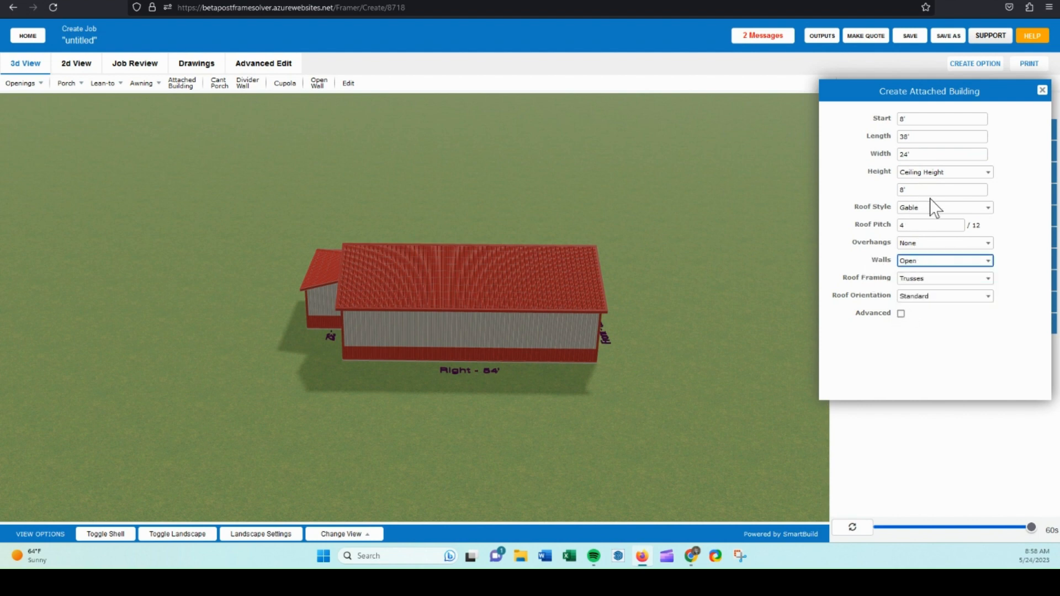
click(935, 175)
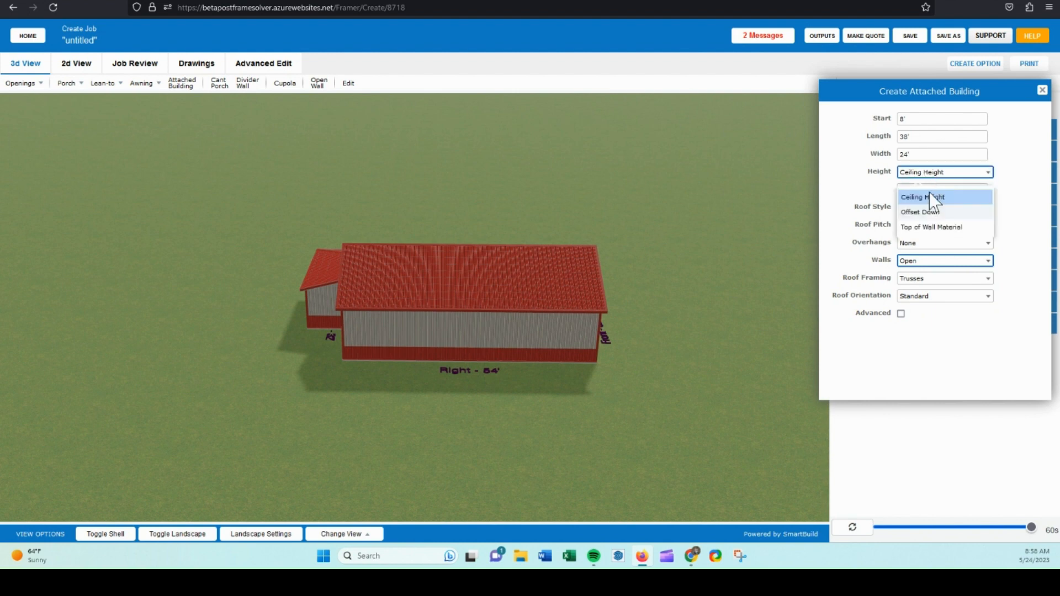
click(920, 196)
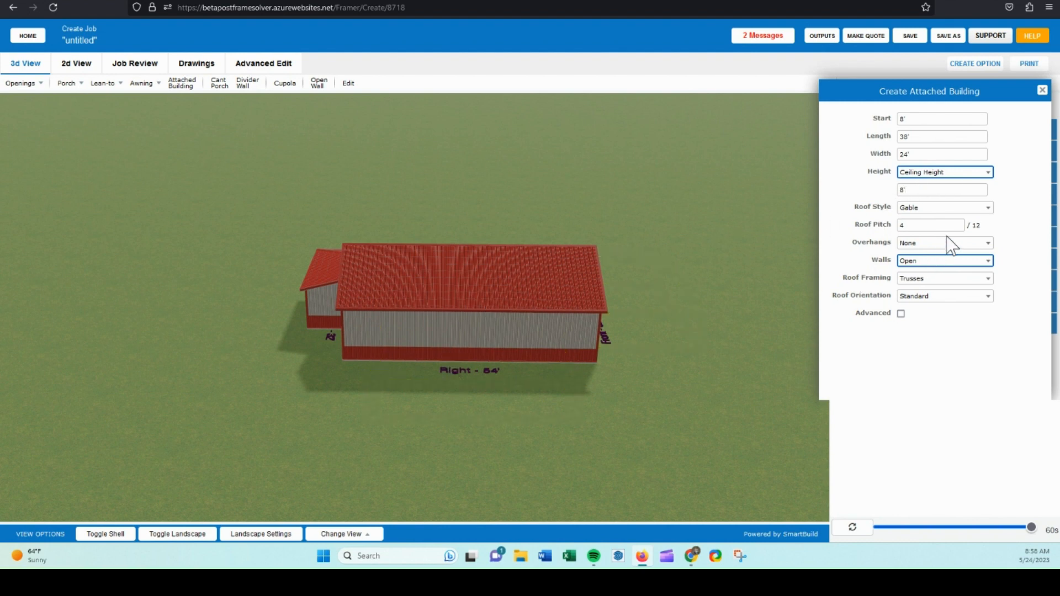
Set the attached building's overhangs to 1' and place it against the building's right wall.
click(936, 246)
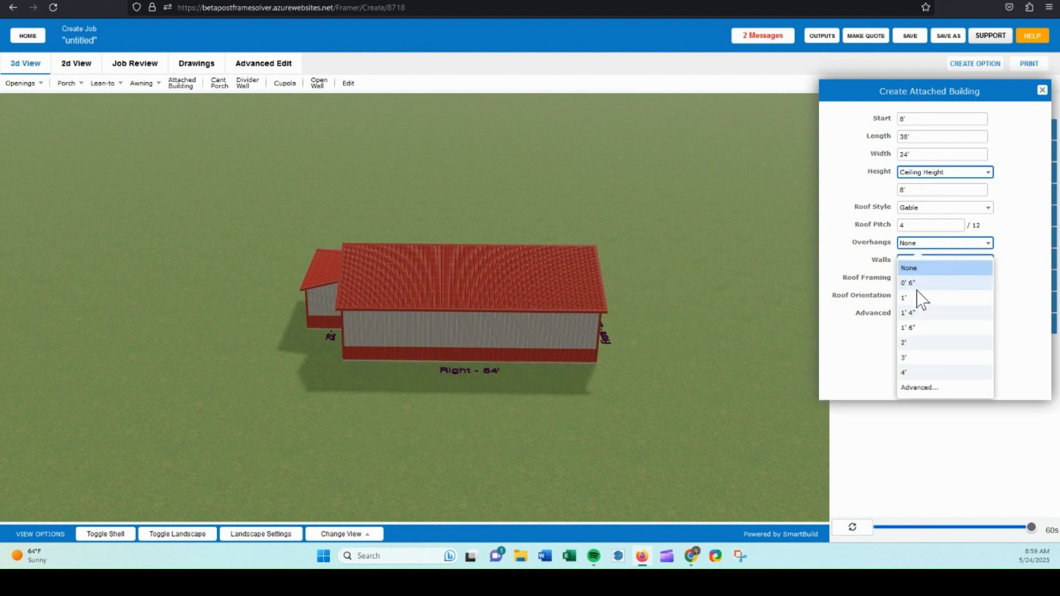
click(918, 298)
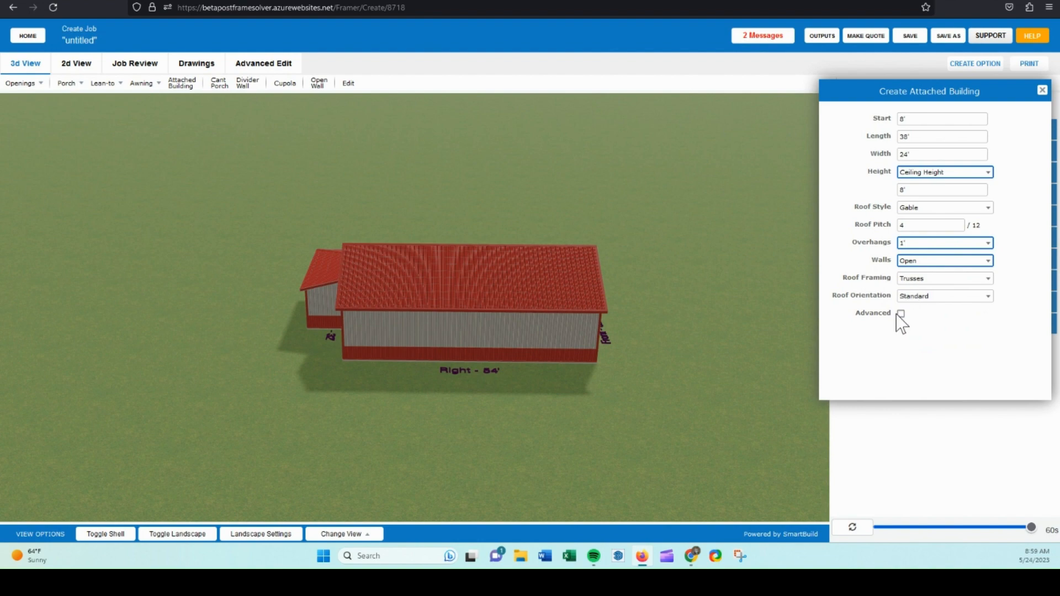
click(478, 349)
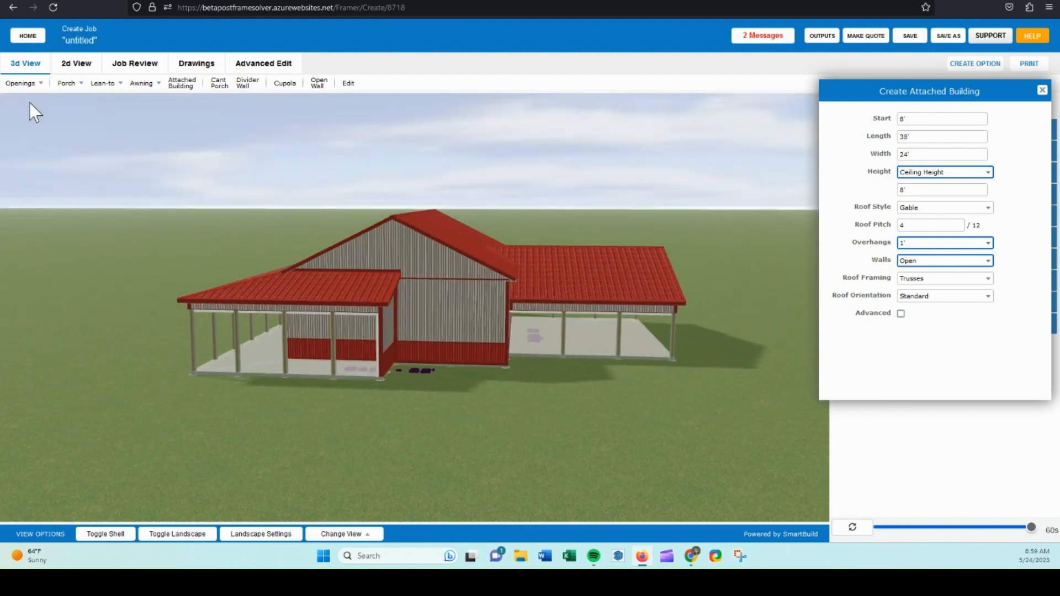
Add a 10x10 C.H.I. 5283 Series ADD Windows carriage-panel overhead door to the back wall beside the lean-to.
click(26, 84)
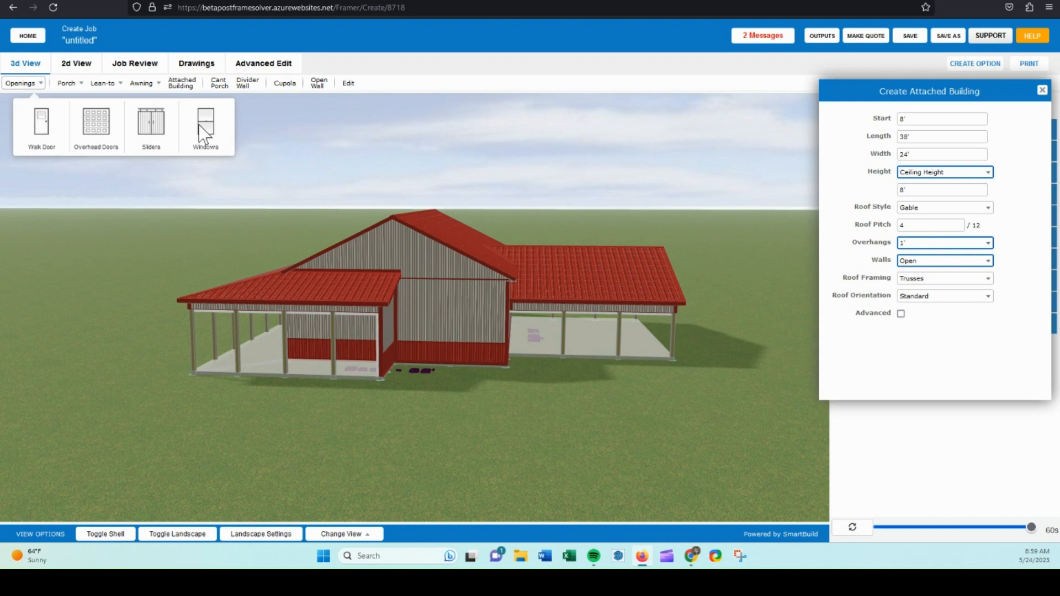
click(98, 142)
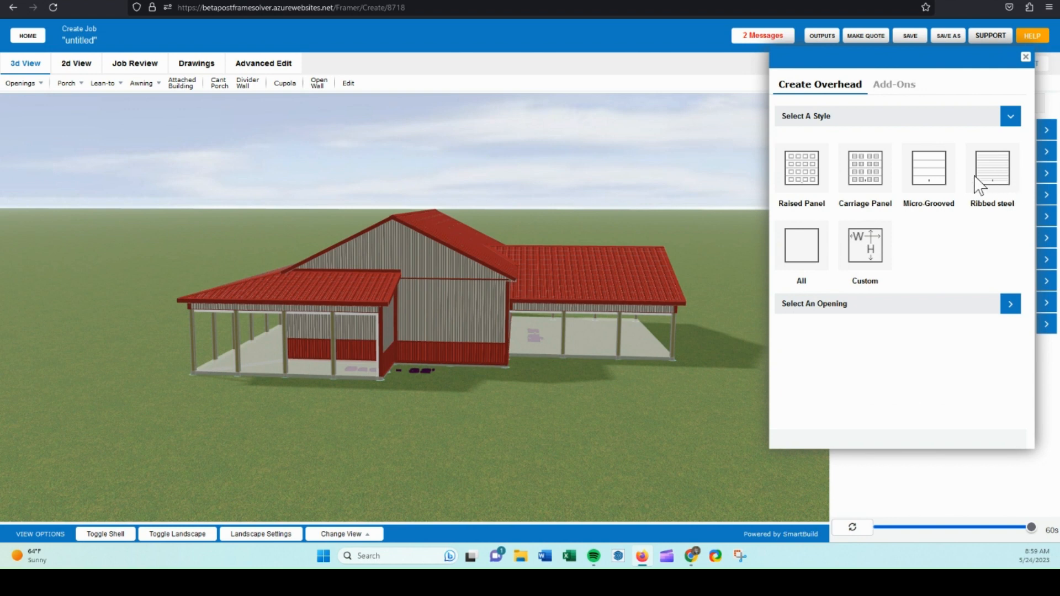
click(865, 175)
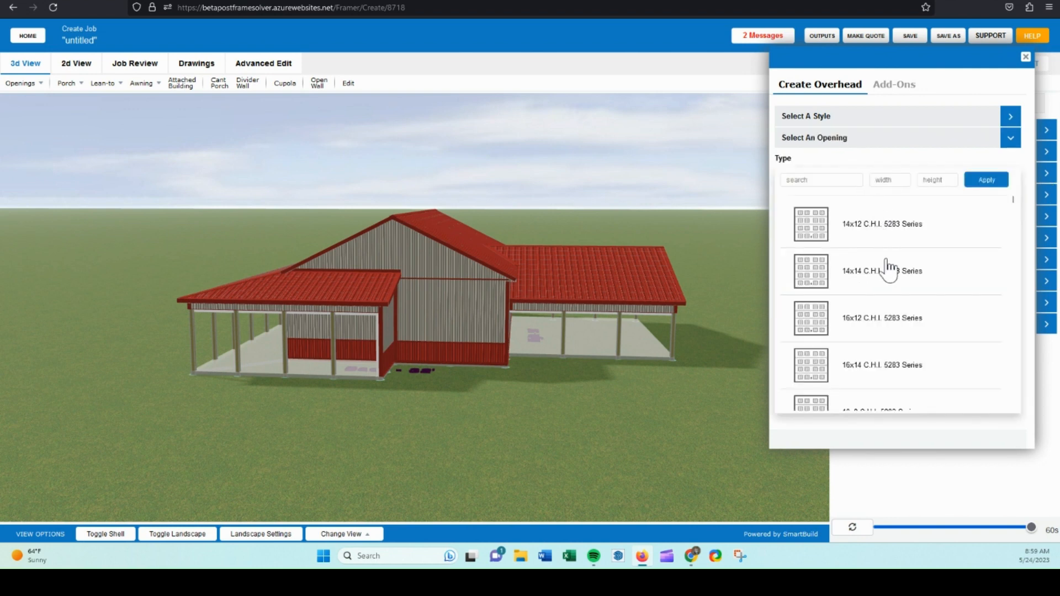
click(939, 181)
text(10)
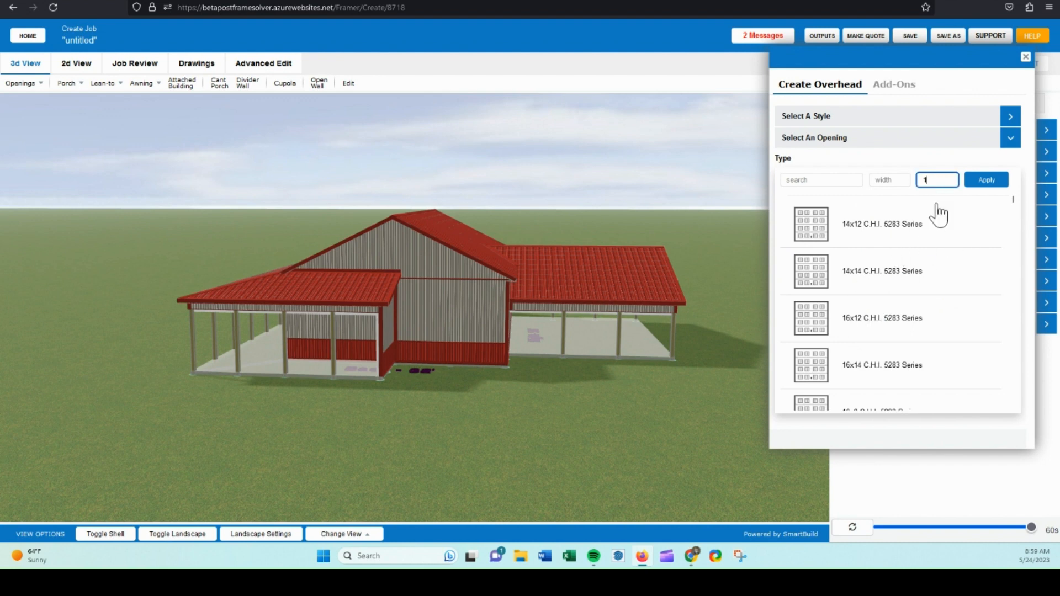
click(986, 181)
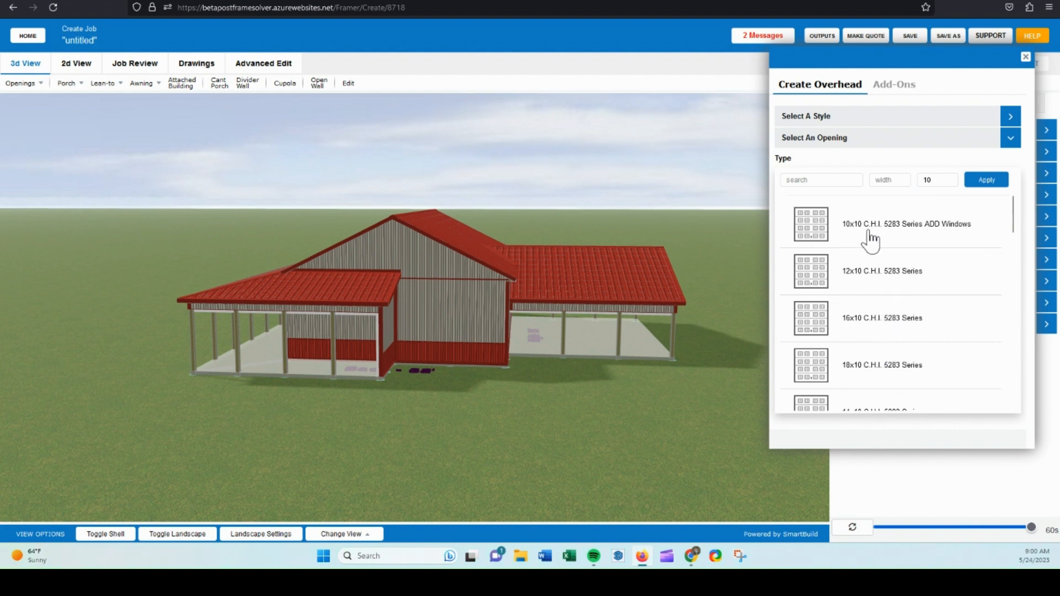
click(917, 242)
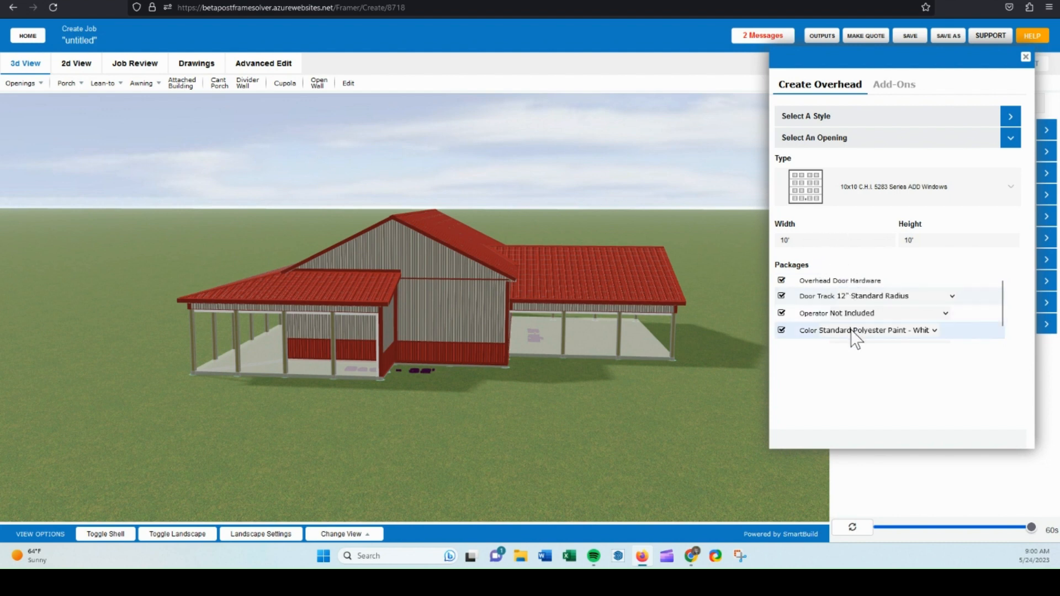
click(452, 319)
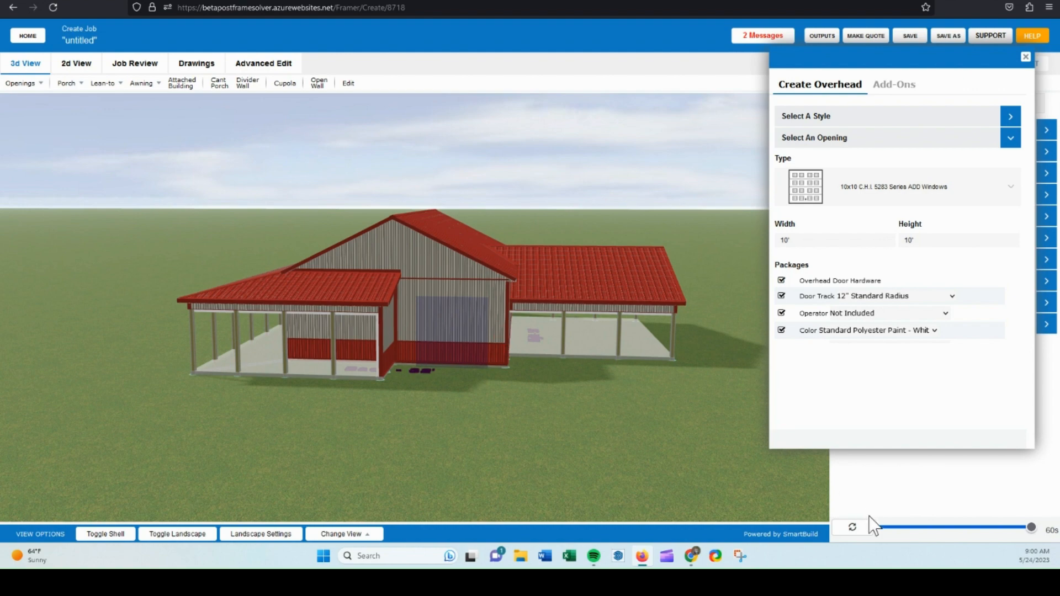
drag(681, 421, 300, 389)
click(1024, 59)
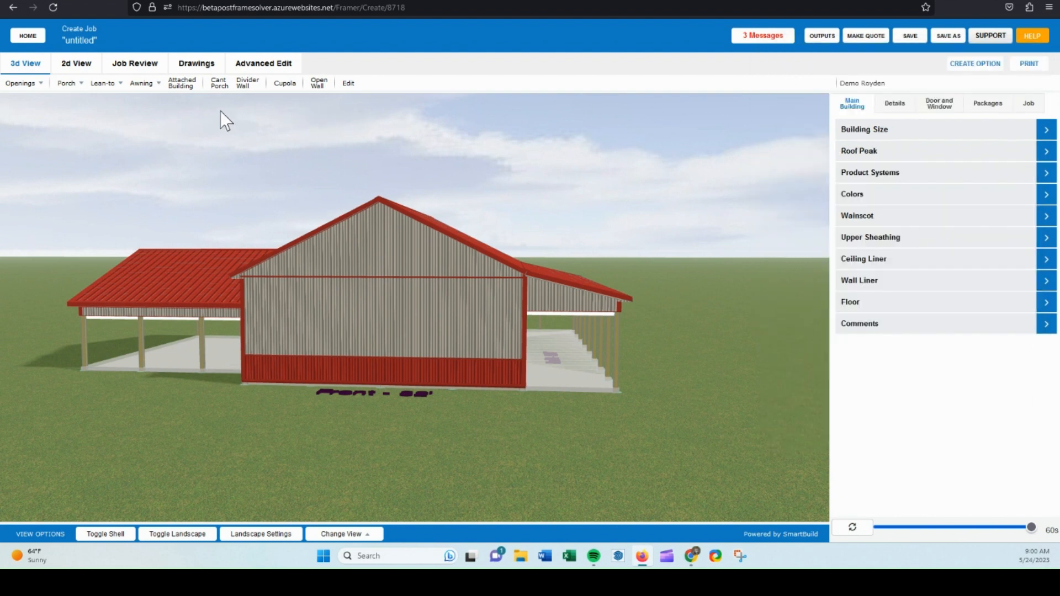
Start a Standard style slider door 12' wide with a Split side.
click(22, 84)
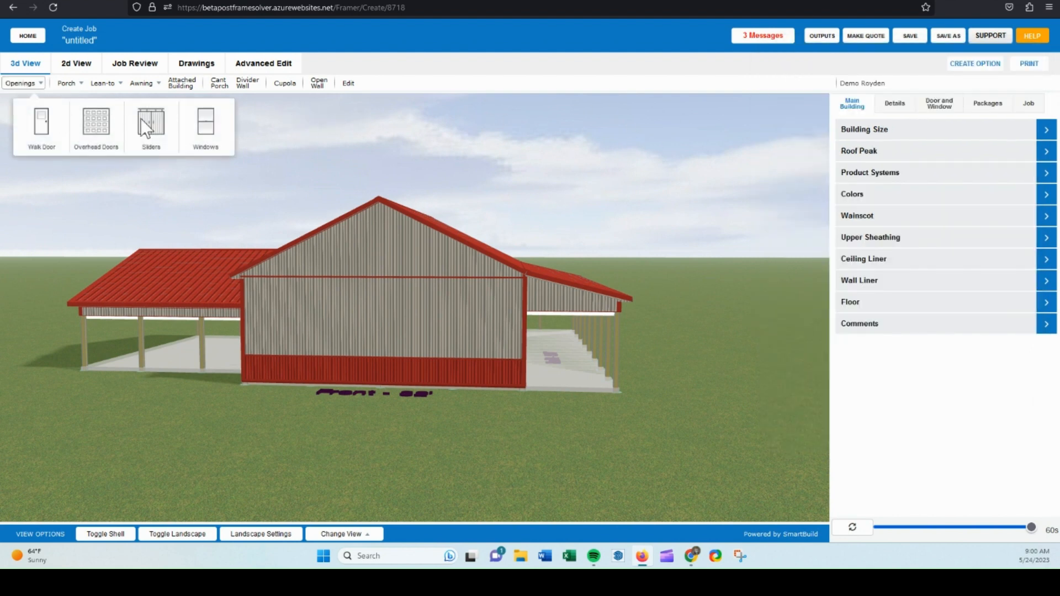
click(164, 136)
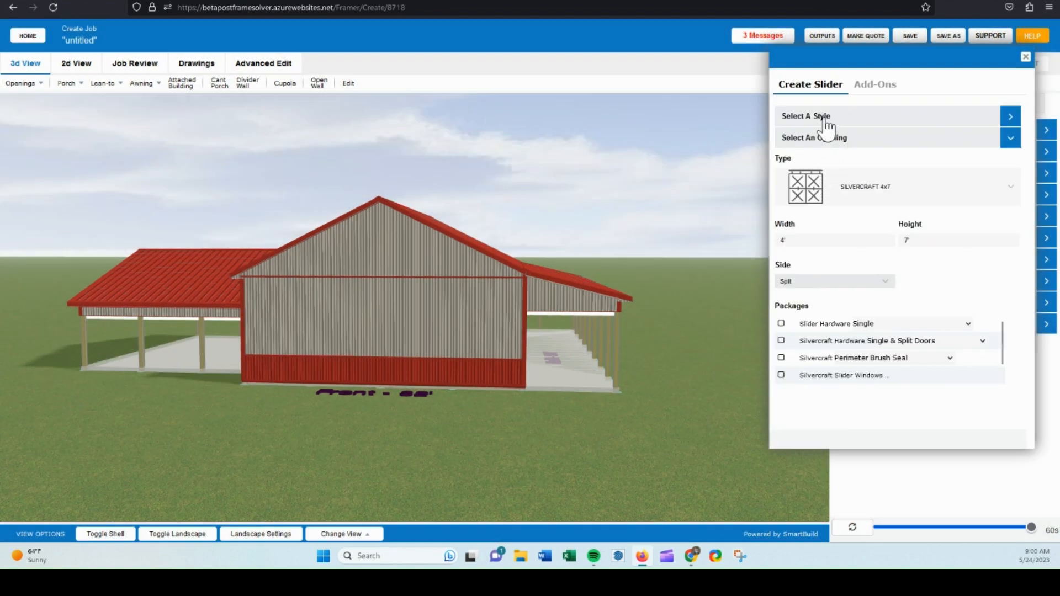
click(820, 119)
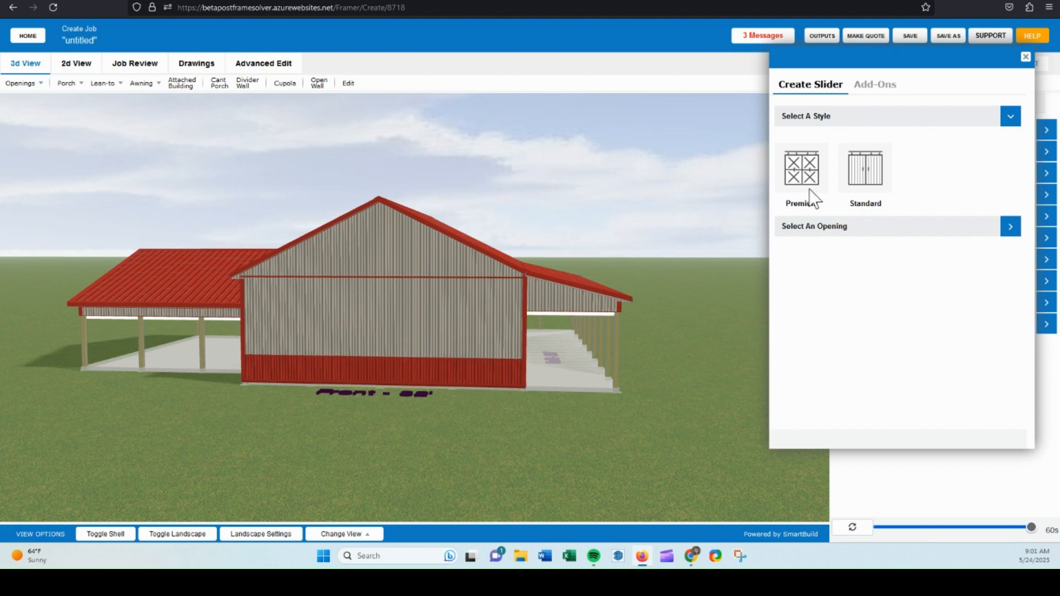
click(865, 174)
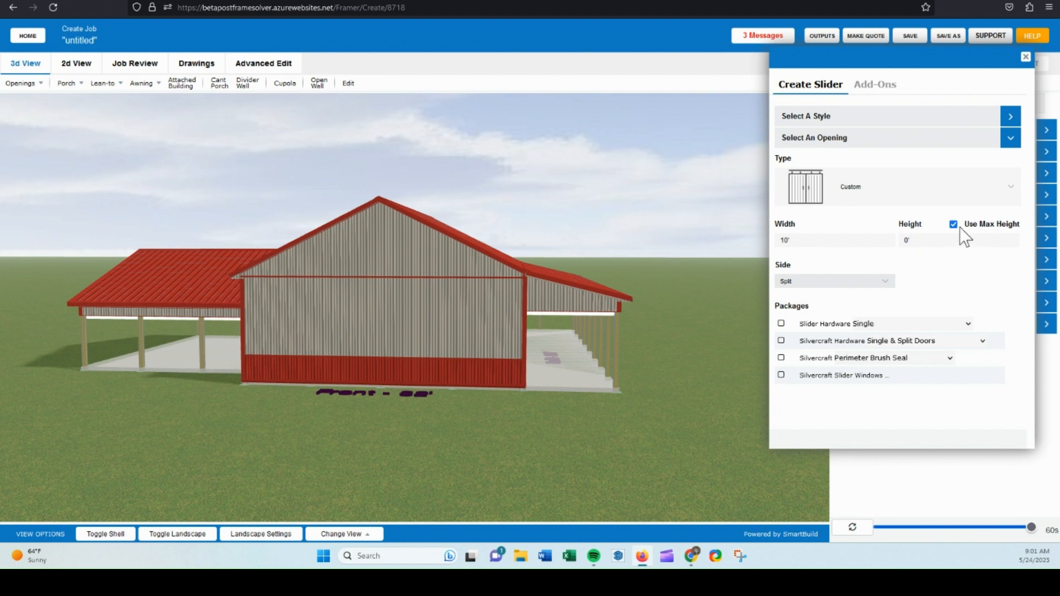
click(800, 241)
click(799, 284)
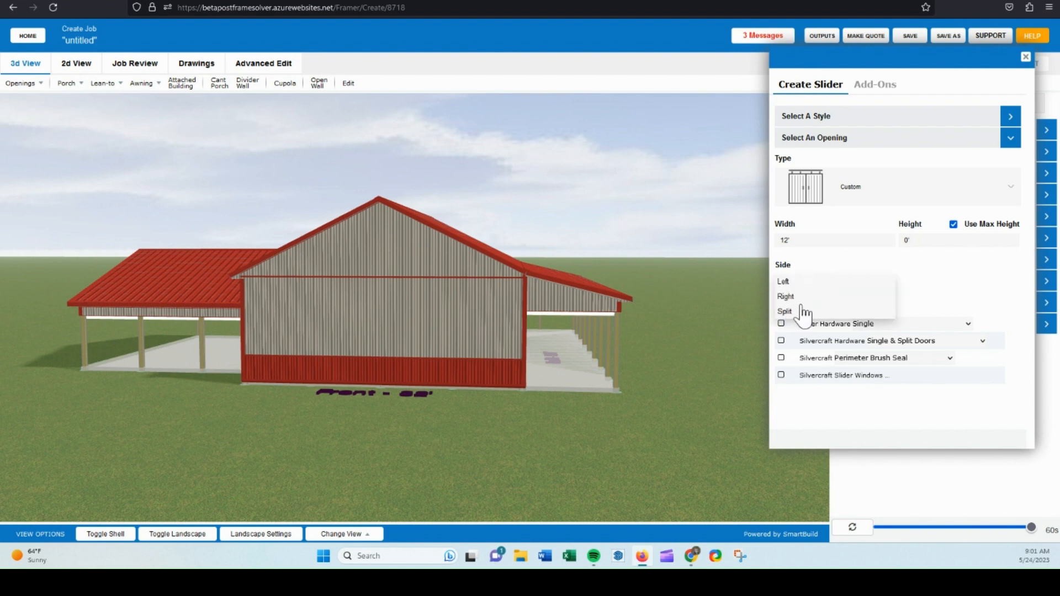
click(795, 311)
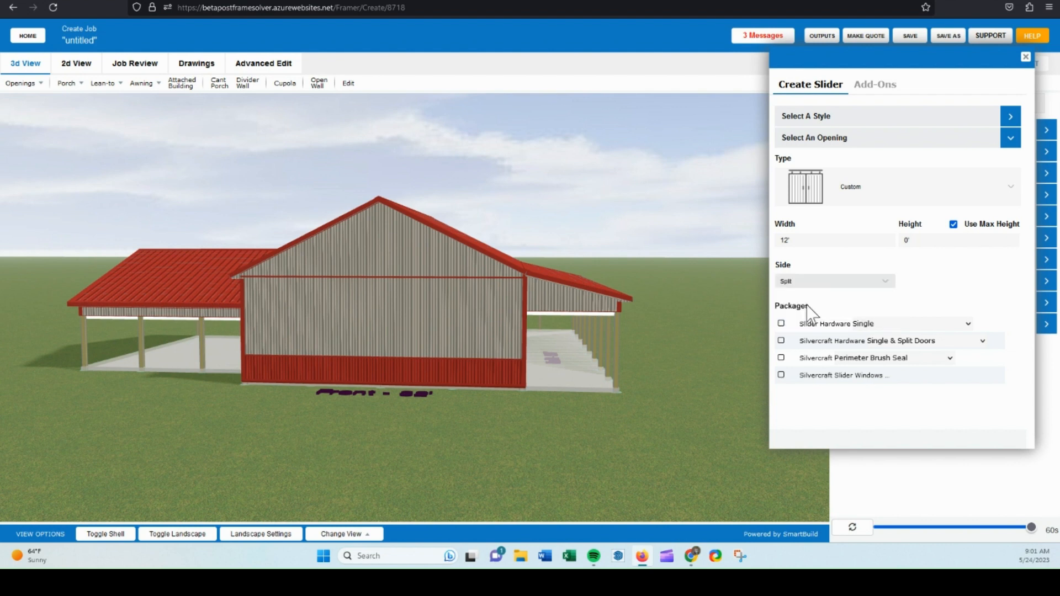
Add the Slider Hardware Split package and place the slider on the front wall.
click(879, 321)
click(880, 355)
click(378, 332)
drag(640, 251, 602, 239)
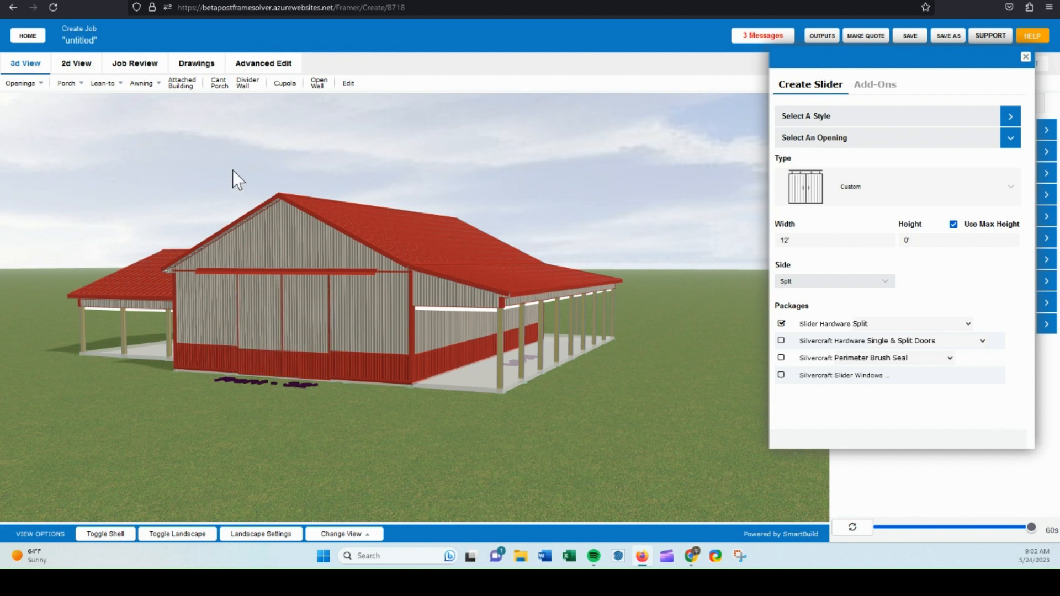
In Advanced Edit, select the SLD-1 slider panel and toggle its Has Wainscot option.
click(270, 67)
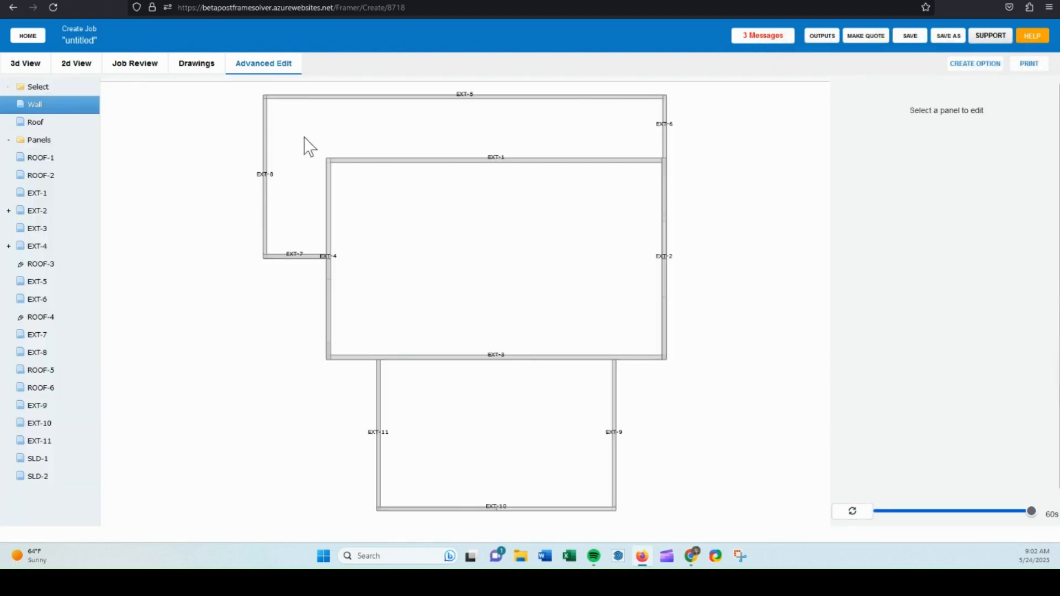
drag(686, 397, 451, 311)
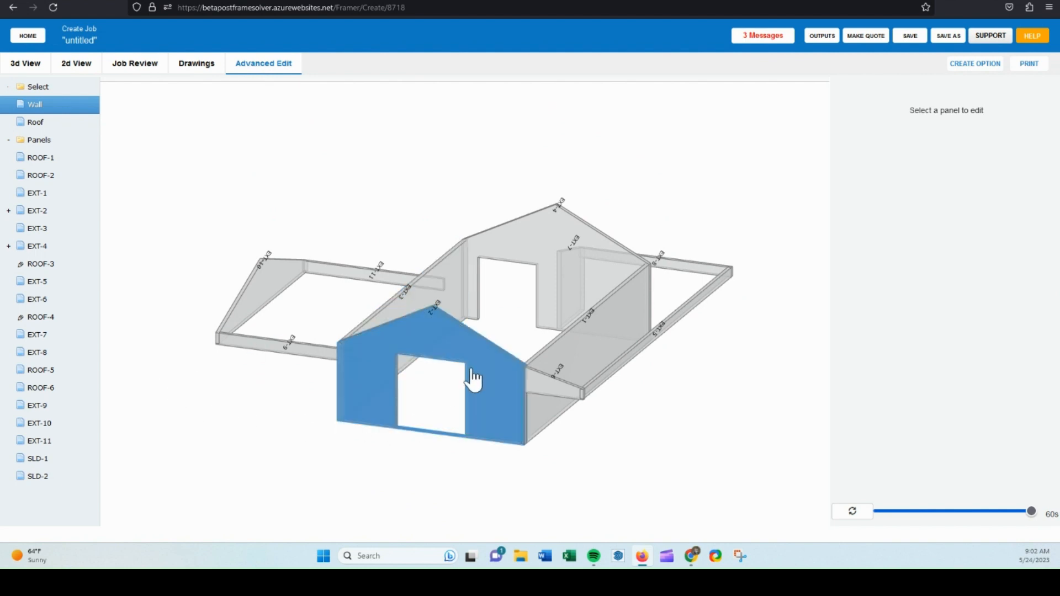
click(38, 459)
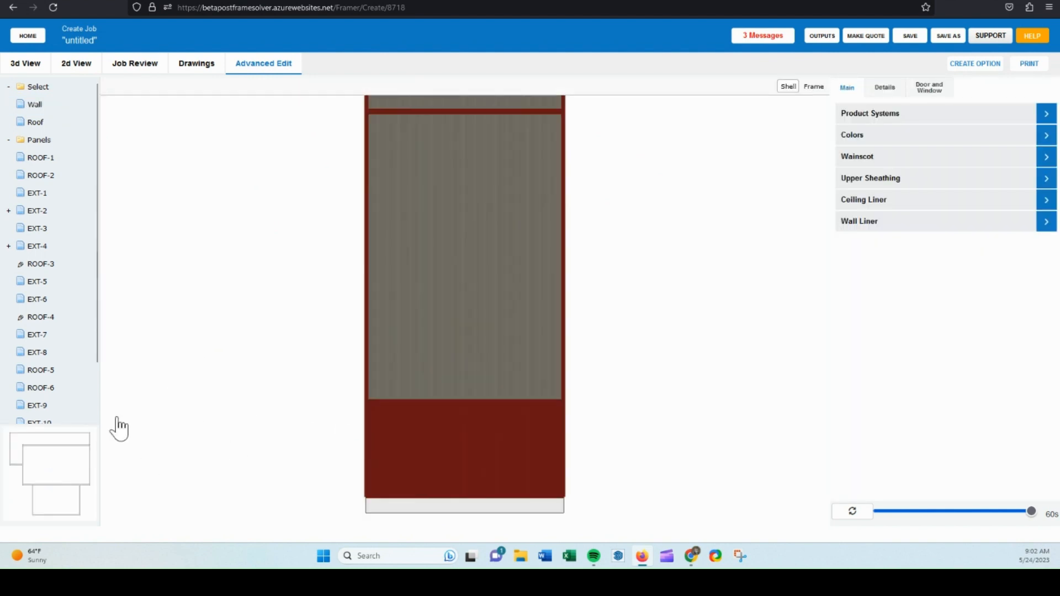
click(859, 159)
click(912, 180)
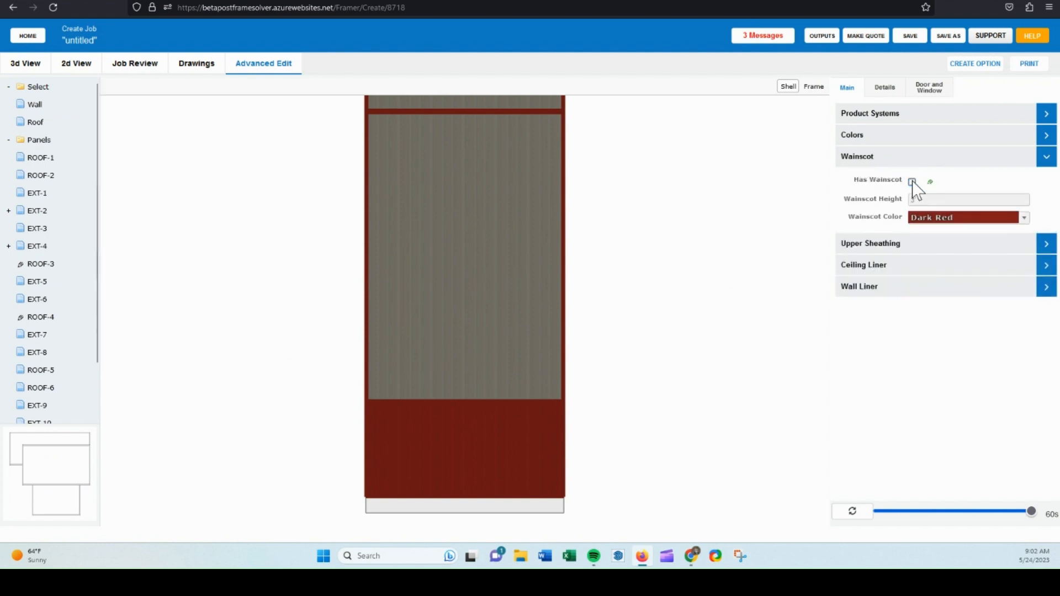
click(862, 156)
Set the slider panel's wall color to Dark Red.
click(865, 135)
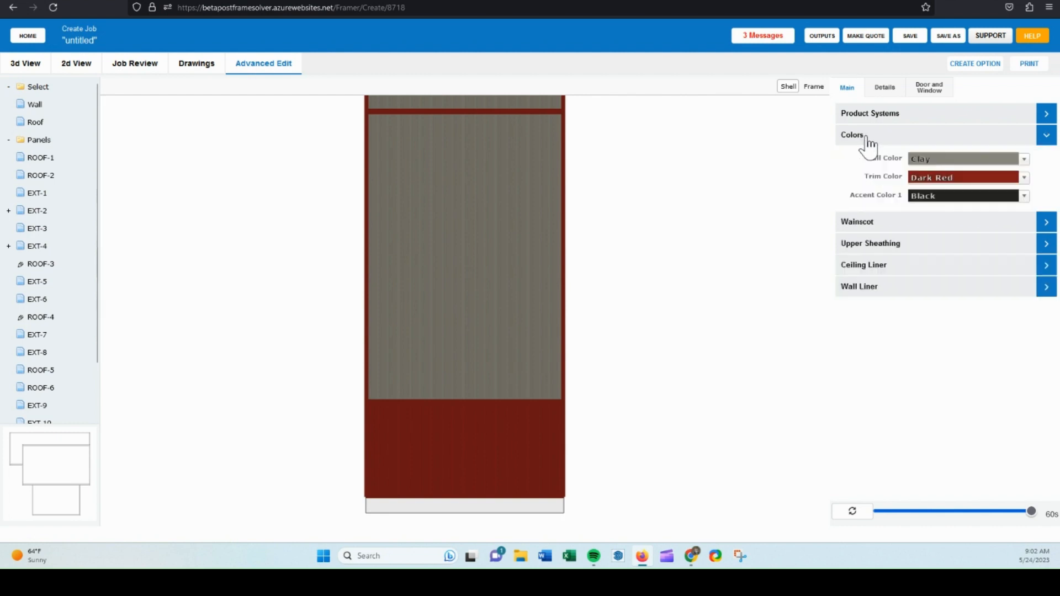
click(928, 161)
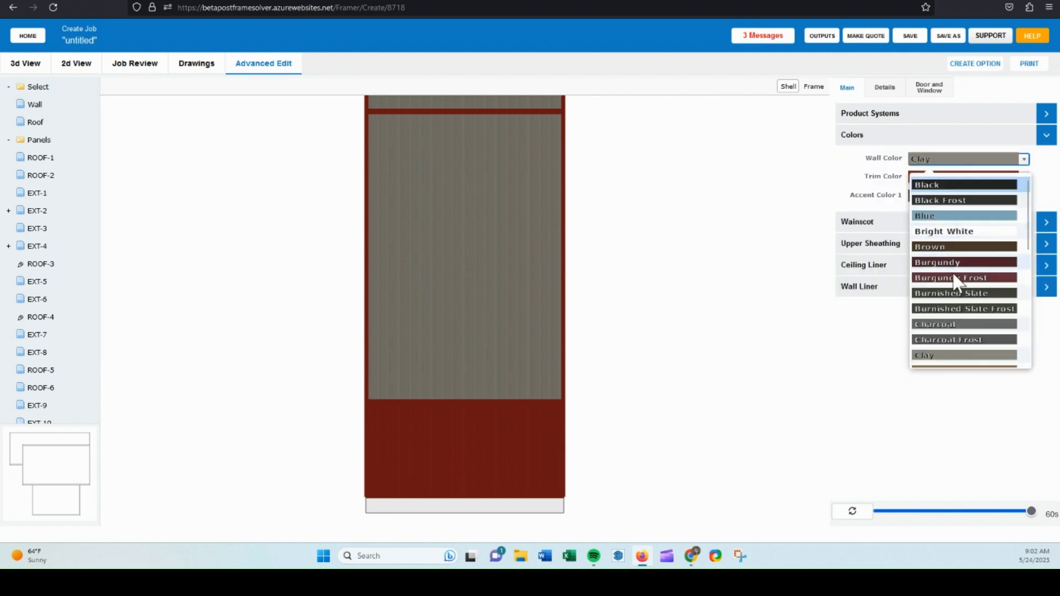
scroll(956, 330, down, 2)
click(956, 330)
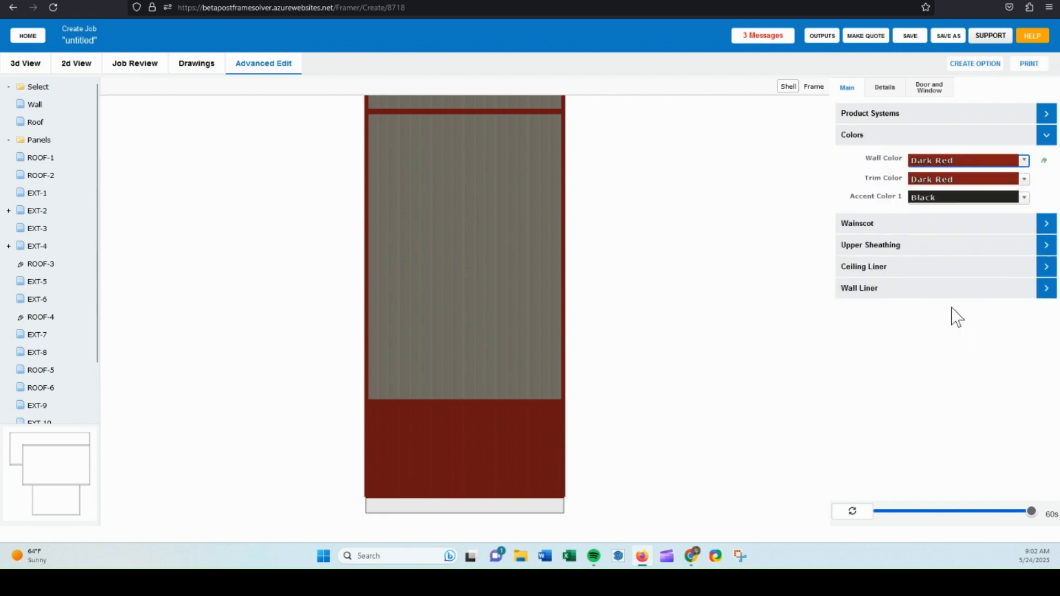
click(878, 136)
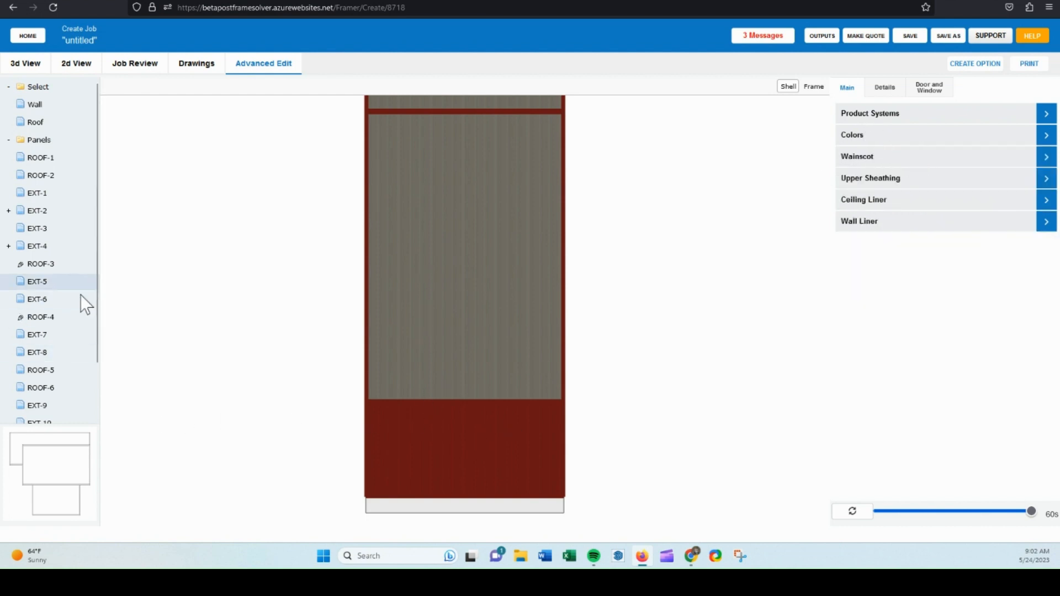
Return to the 3D view and start creating a walk door.
scroll(78, 353, down, 2)
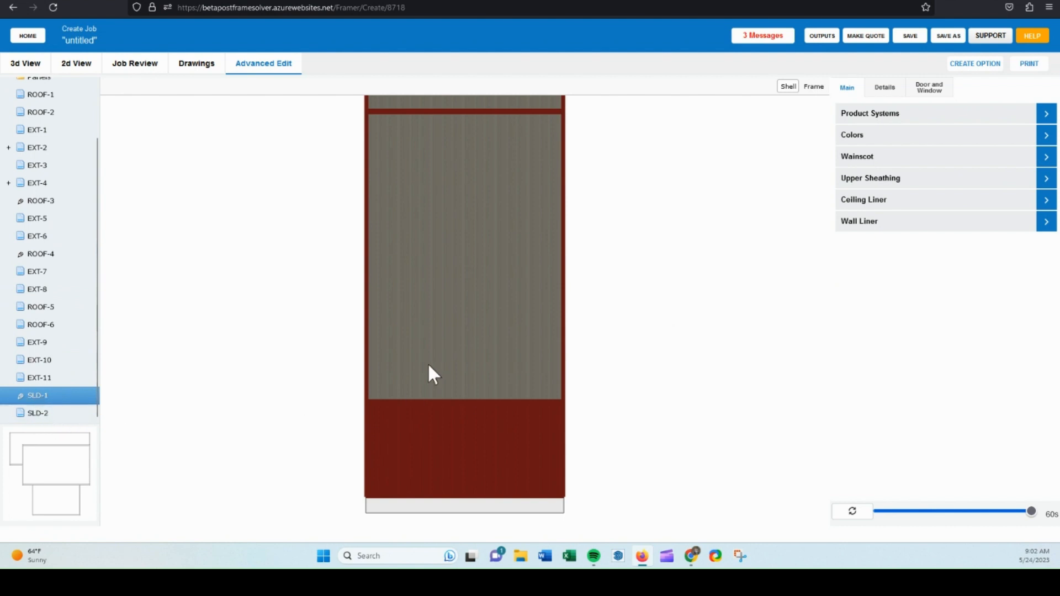
click(25, 64)
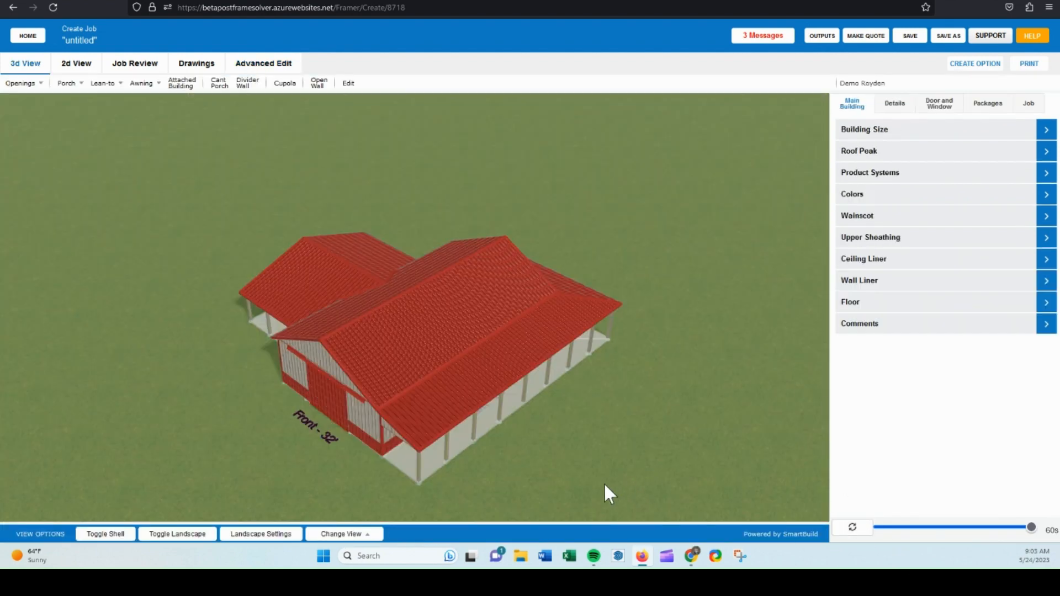
drag(604, 484, 607, 450)
scroll(449, 411, up, 10)
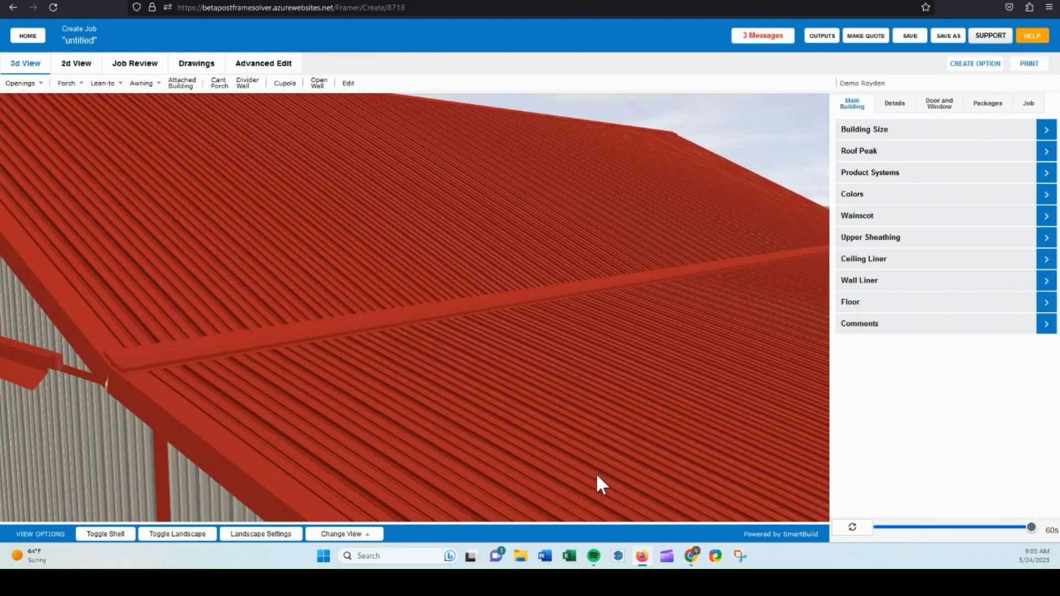
scroll(593, 478, down, 10)
drag(489, 476, 383, 467)
click(30, 86)
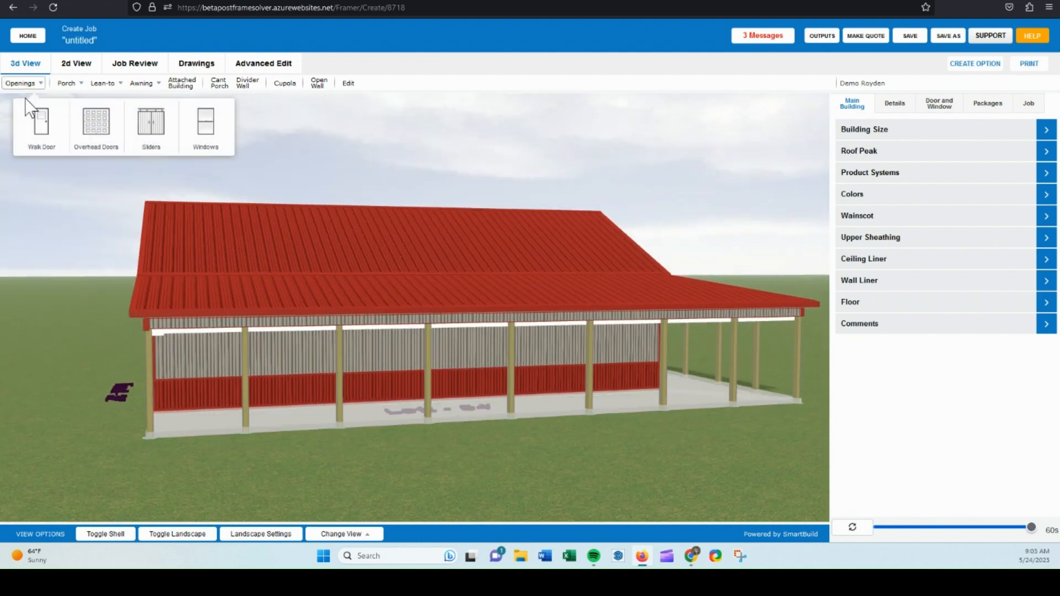
click(47, 129)
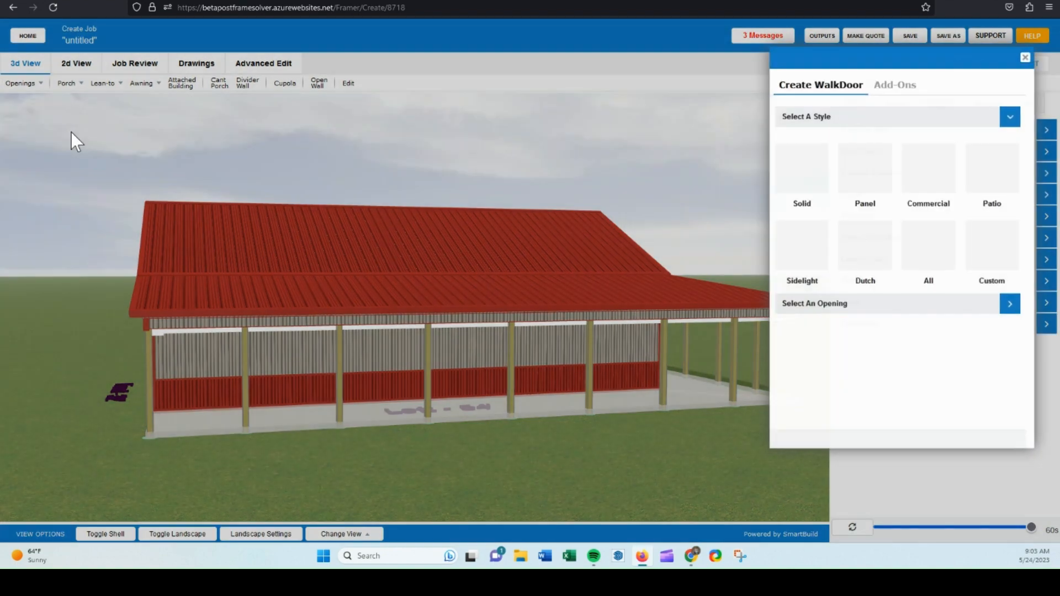
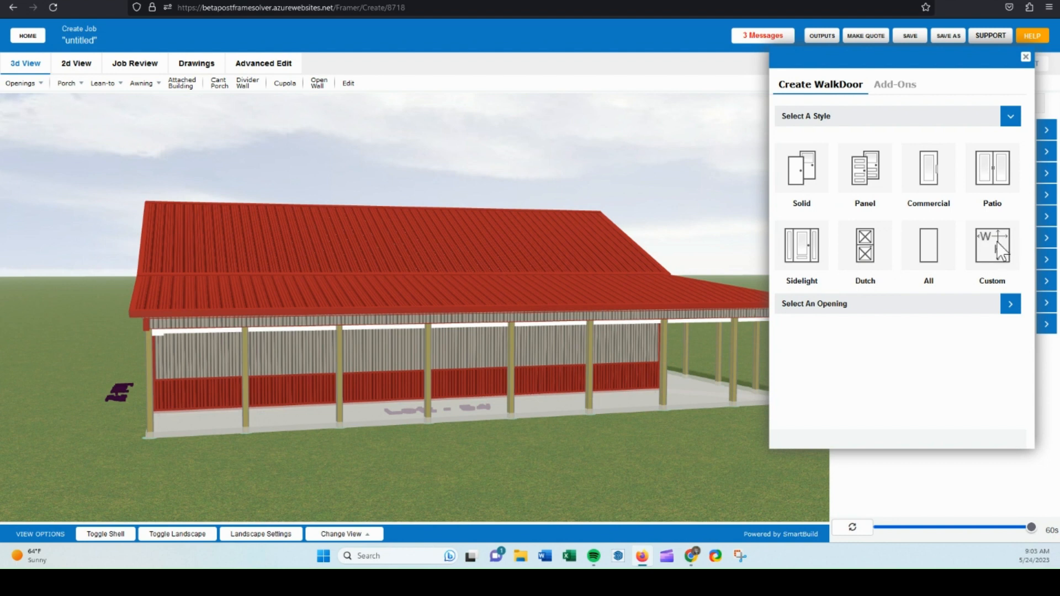
Choose the Panel walk door style, pick the 36" Fbrgls 9-Lite RHIS White Cap Comp. Fr 6-9/16 - Stock door, and place it on the front wall.
click(864, 176)
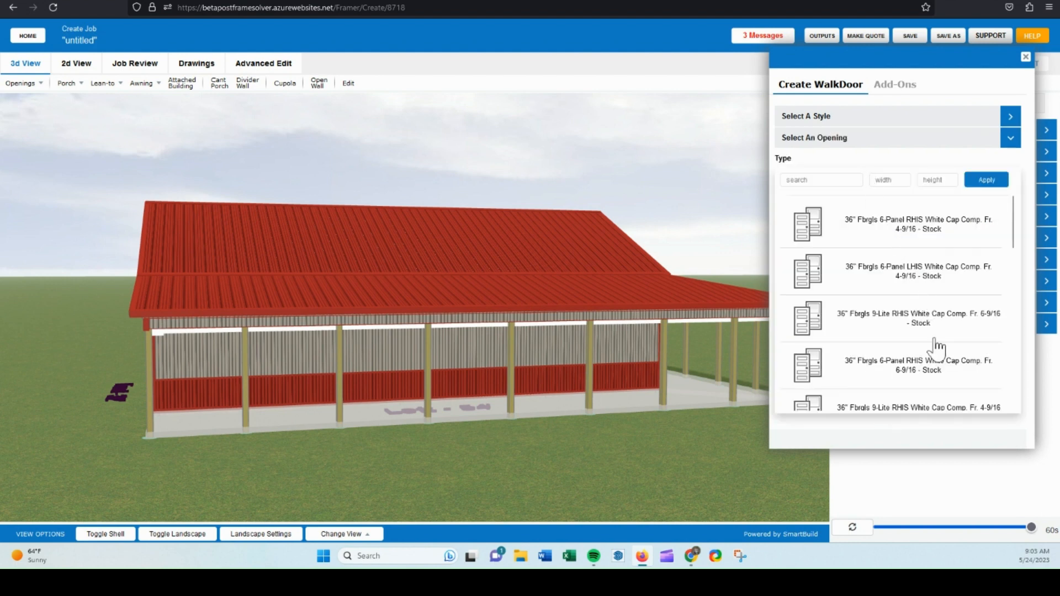
scroll(911, 377, down, 1)
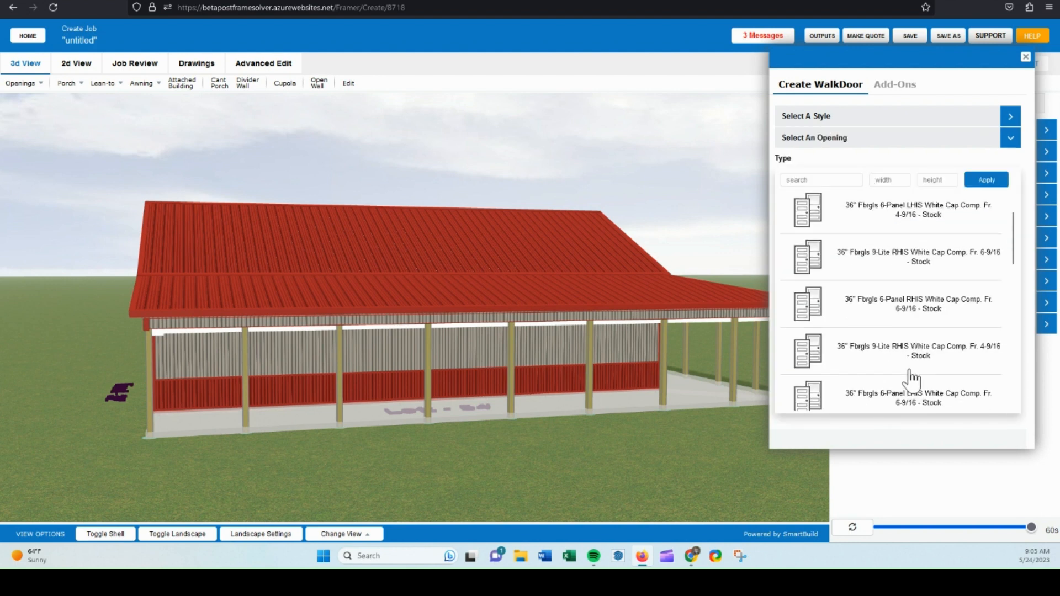
click(837, 278)
drag(551, 449, 369, 439)
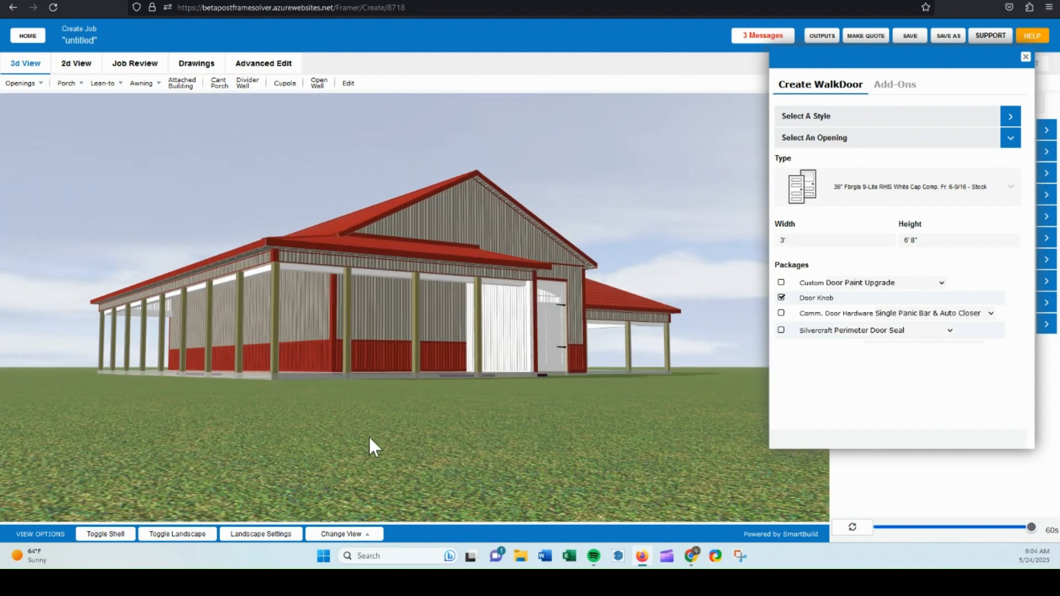
click(400, 329)
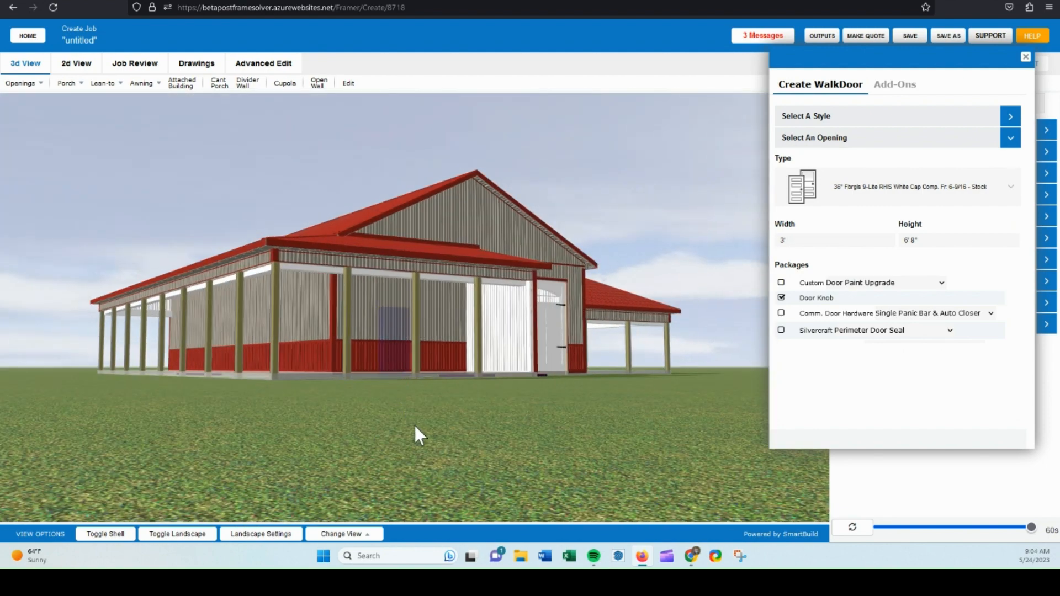
Start a Double Hung window and select the 36"x 48" Pella 250 Series Vinyl Dbl Hung Window w/J & screens White type.
drag(416, 433, 431, 432)
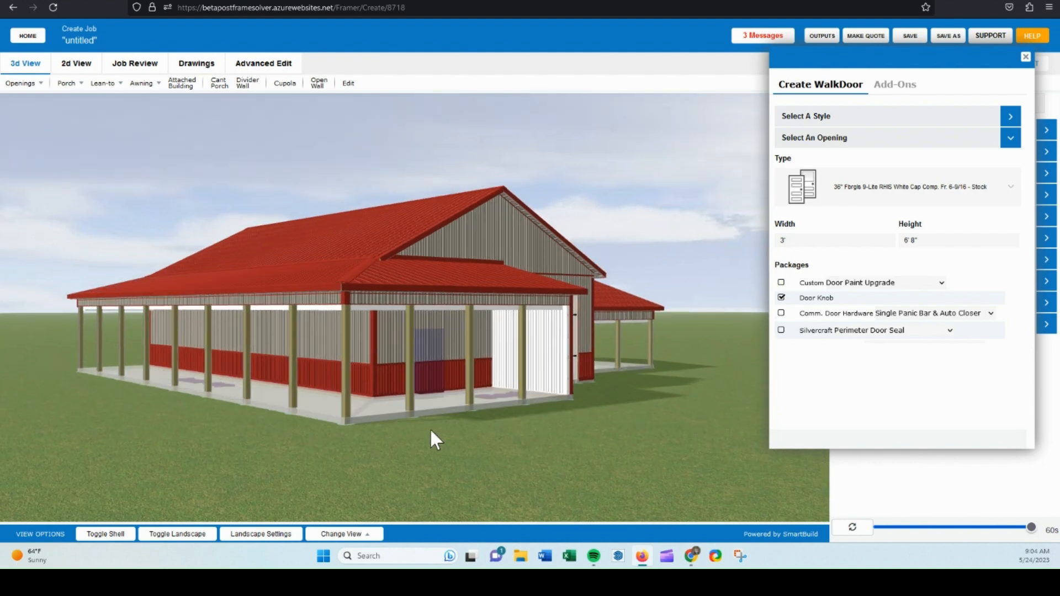
click(104, 534)
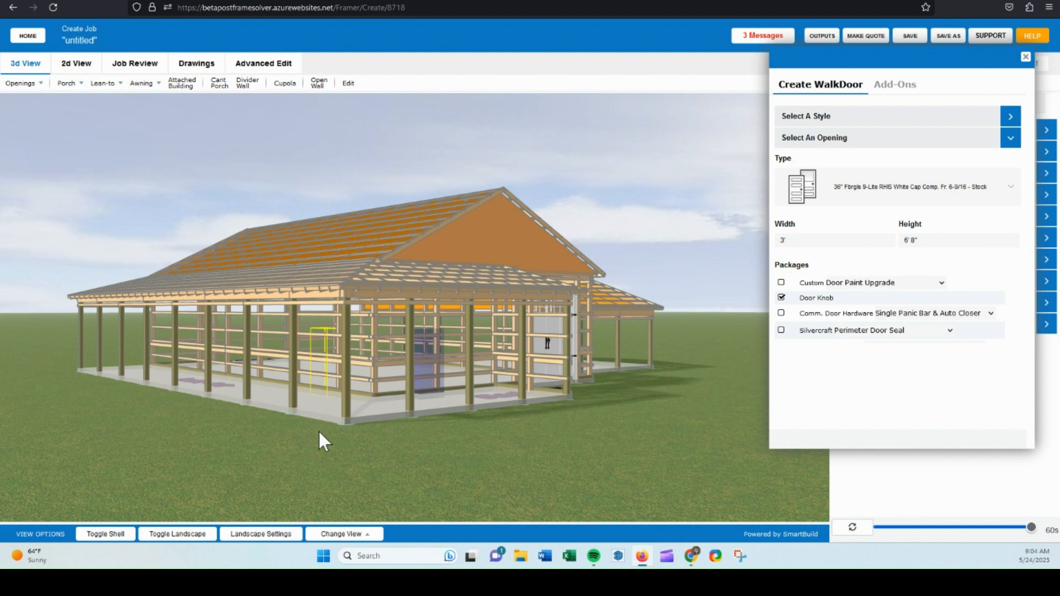
drag(318, 431, 513, 448)
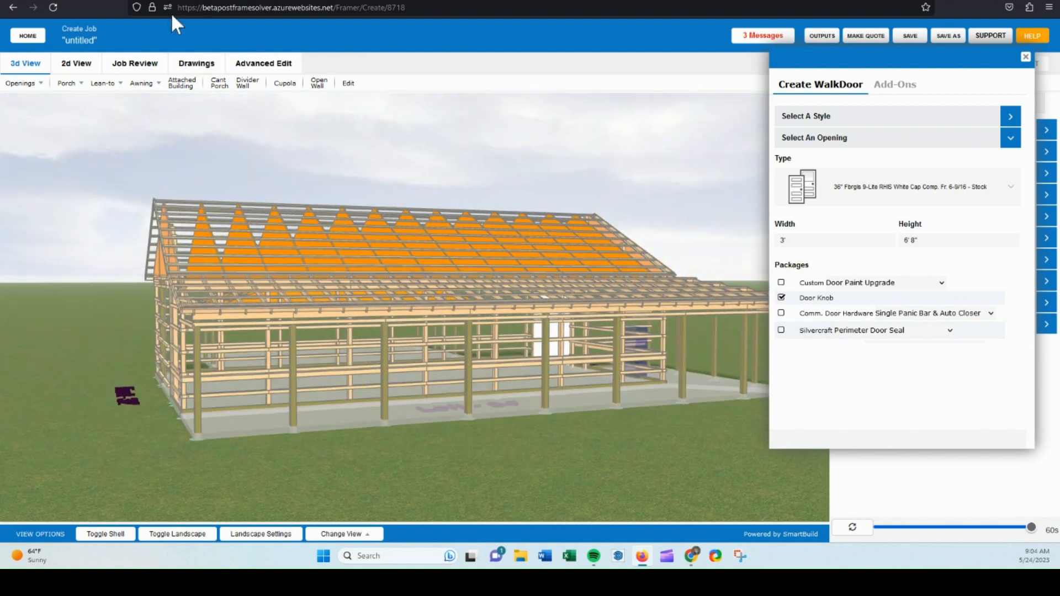
click(23, 84)
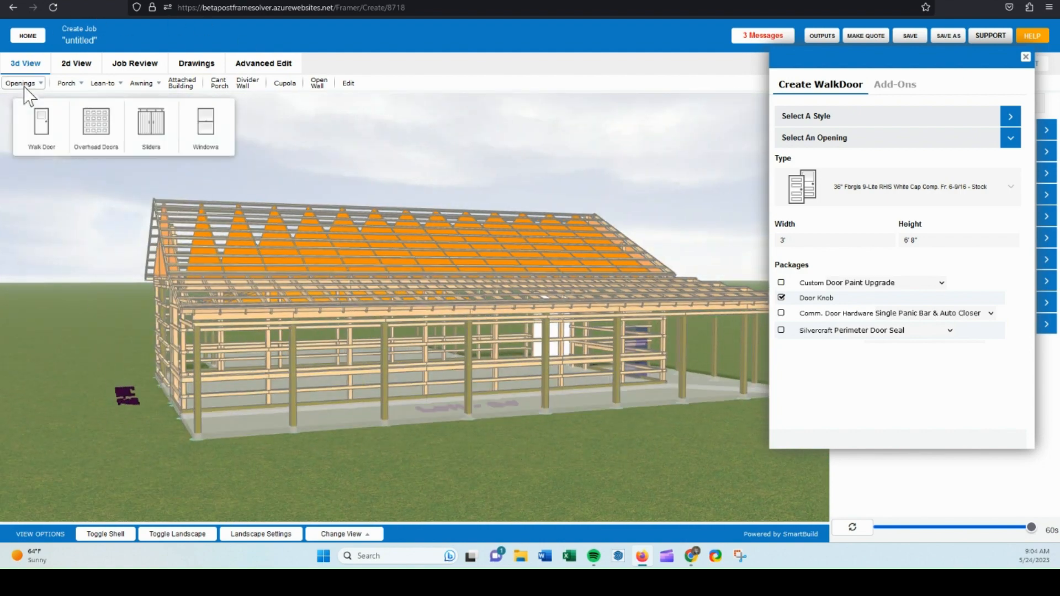
click(206, 126)
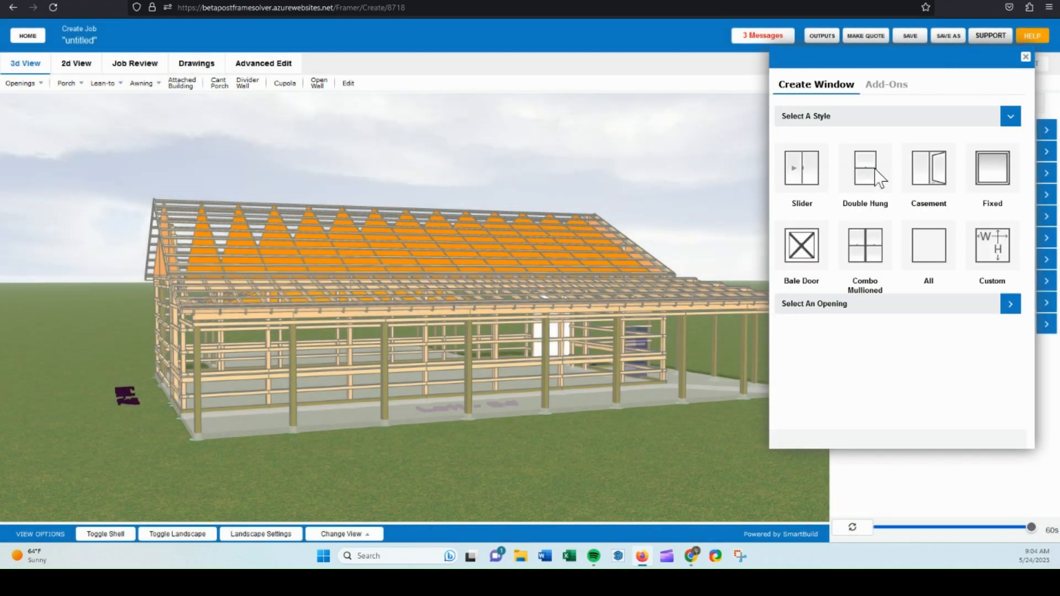
click(878, 175)
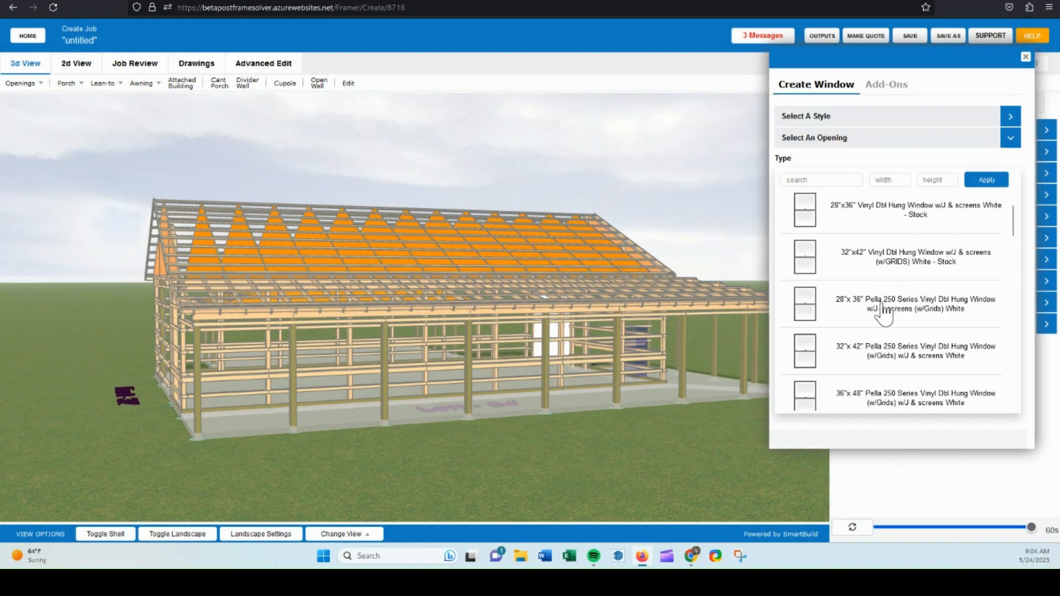
scroll(871, 323, down, 1)
scroll(871, 323, down, 3)
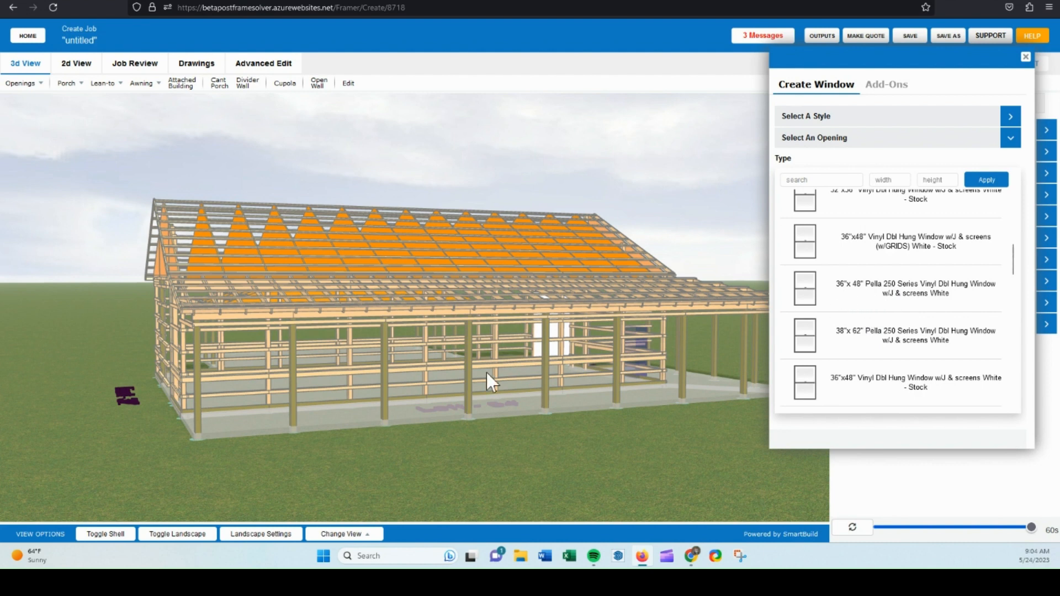
click(519, 355)
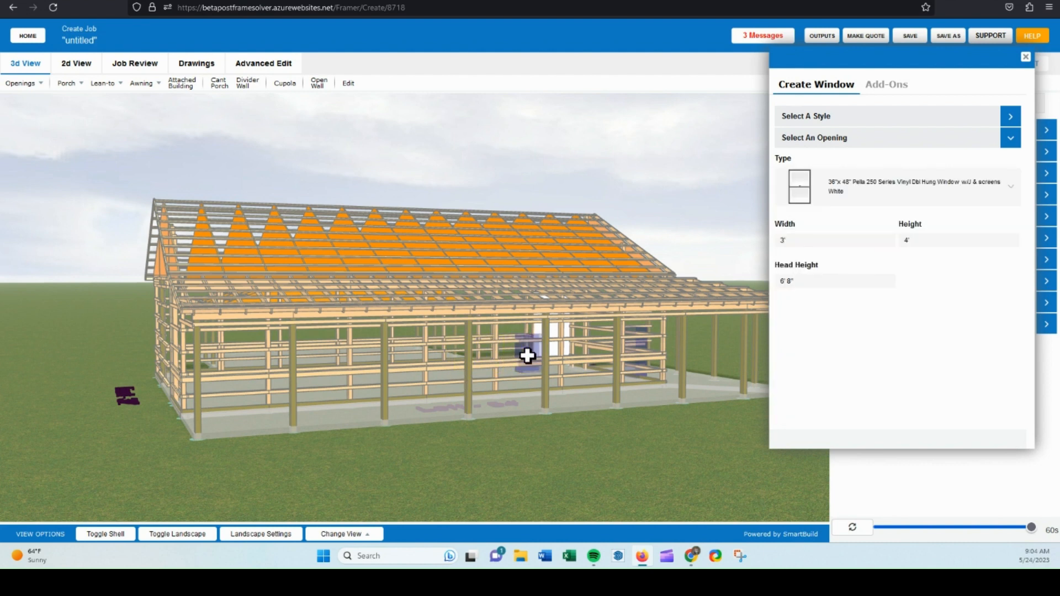
Place five of these windows spaced along the long side wall between the posts.
click(458, 360)
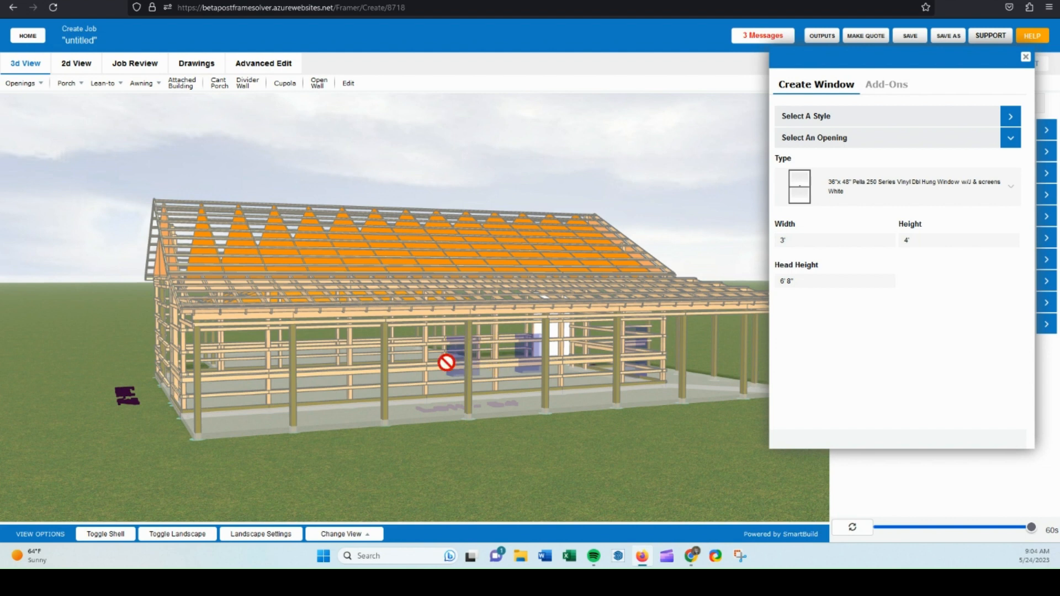
click(385, 362)
click(311, 363)
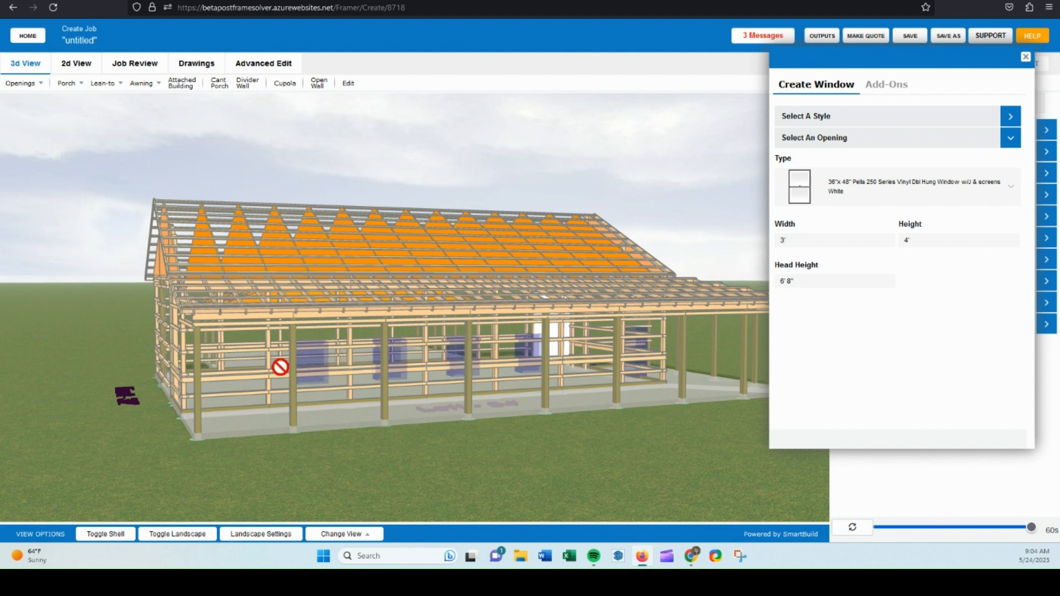
click(228, 369)
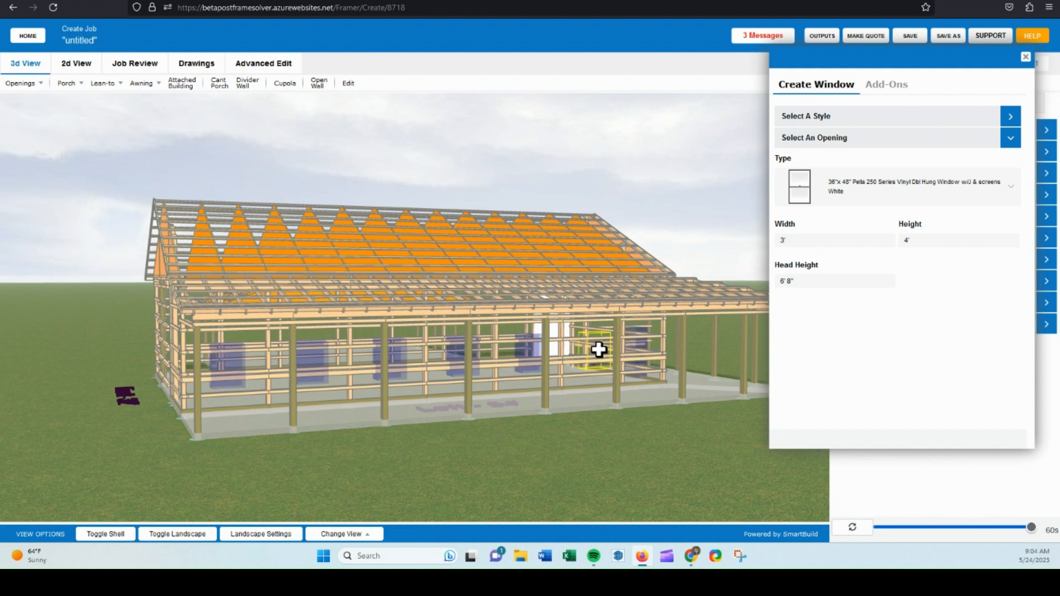
click(599, 350)
Place two more windows on the end wall of the building.
drag(645, 455, 682, 464)
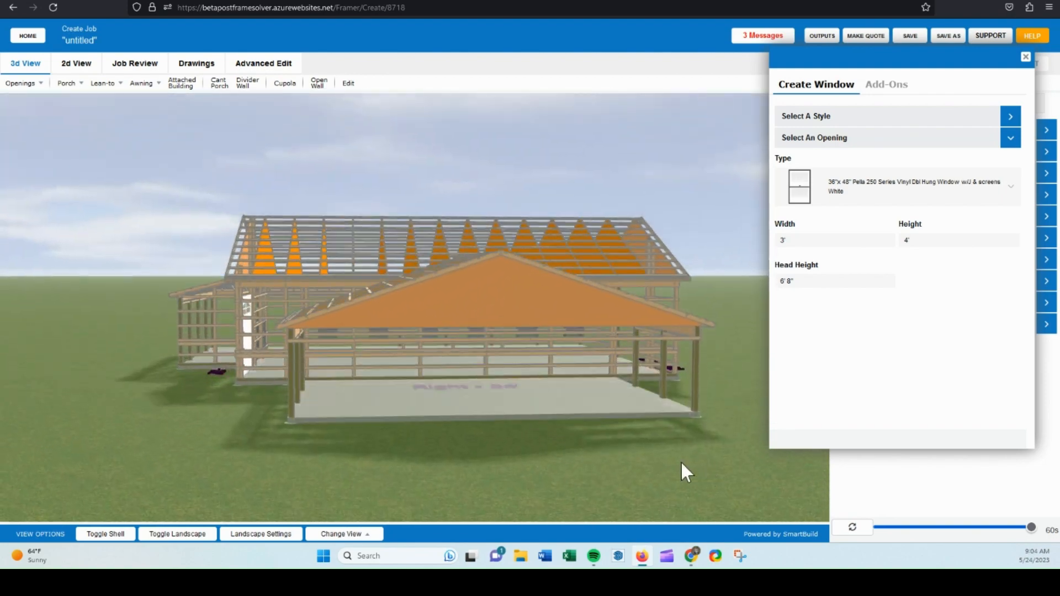
click(578, 352)
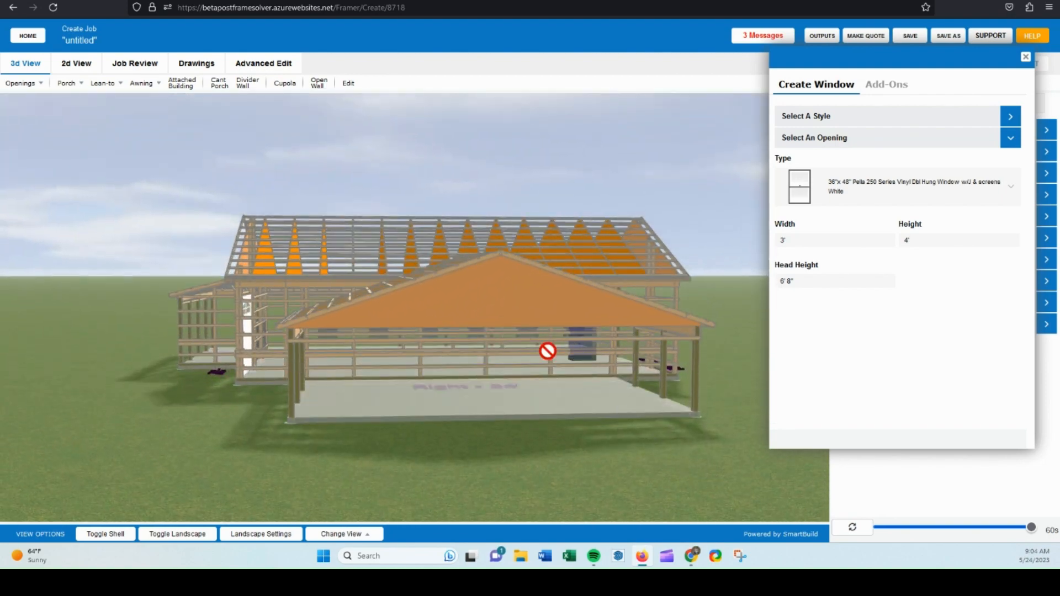
click(386, 358)
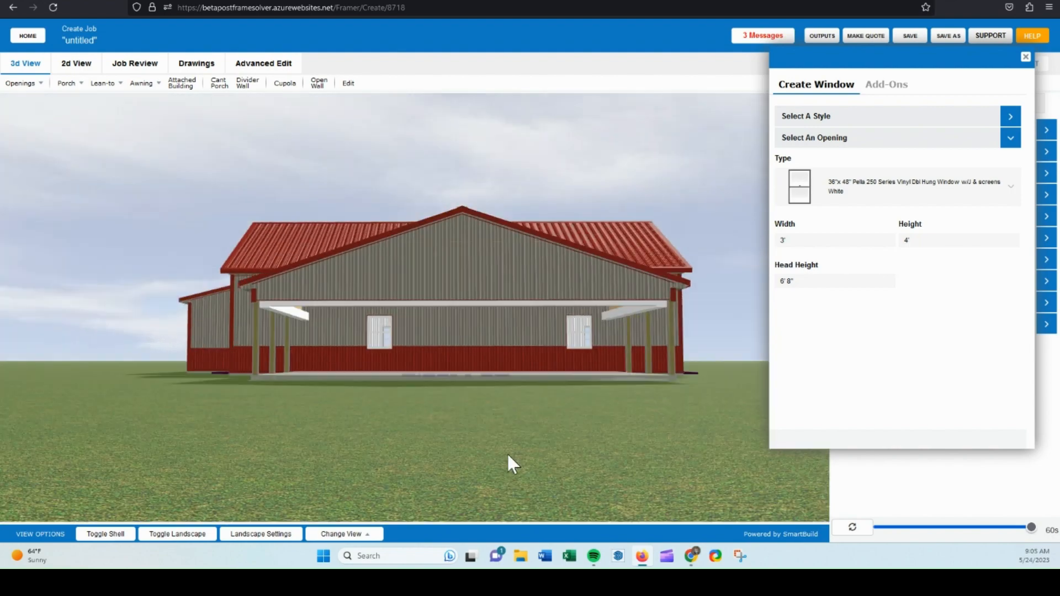
drag(508, 455, 452, 340)
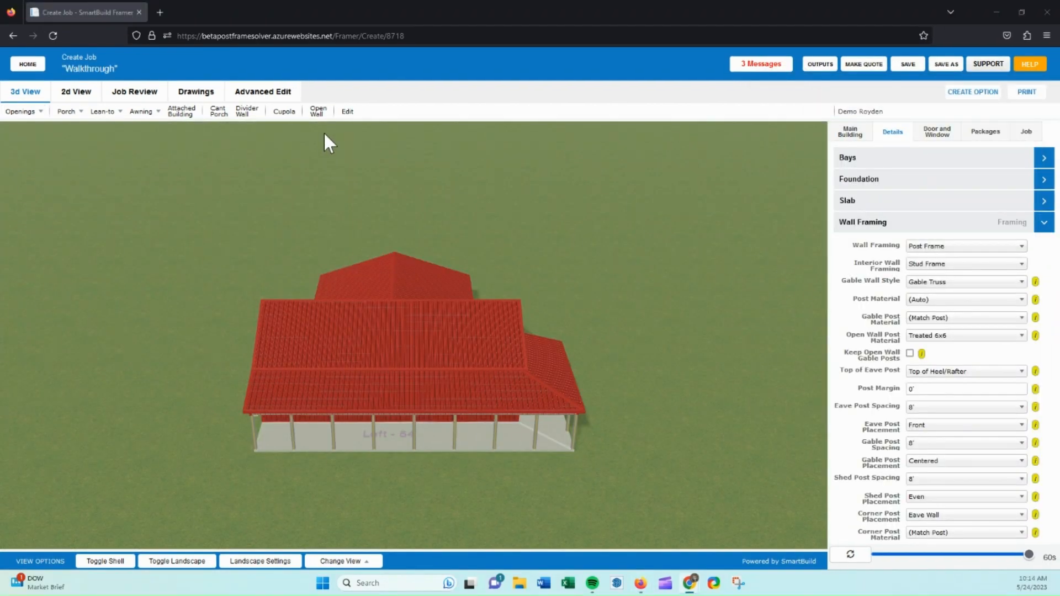
Create a full-height divider wall with its offset set to 24'.
click(243, 112)
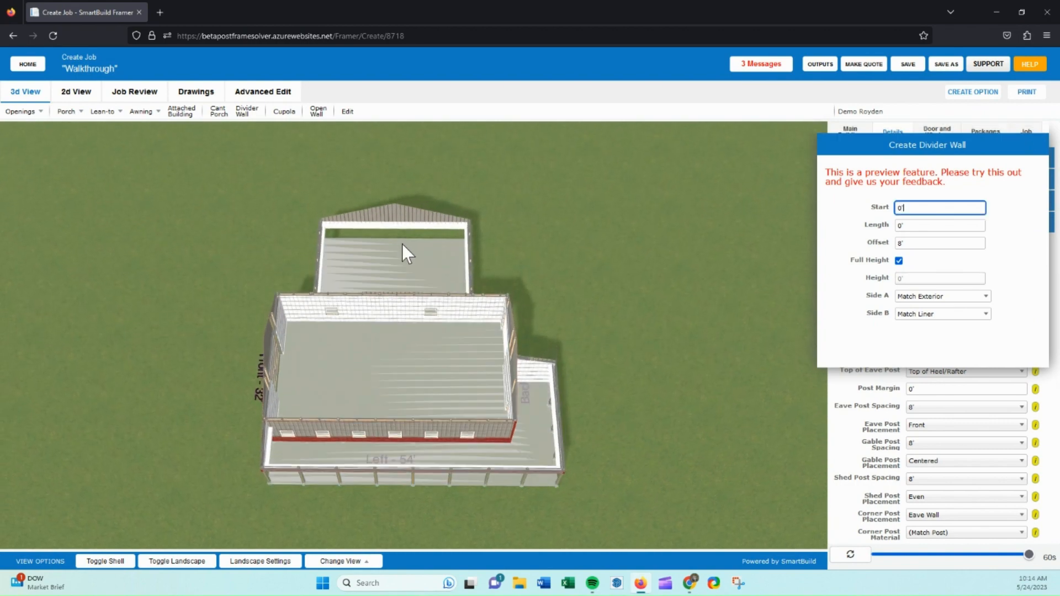
double_click(901, 209)
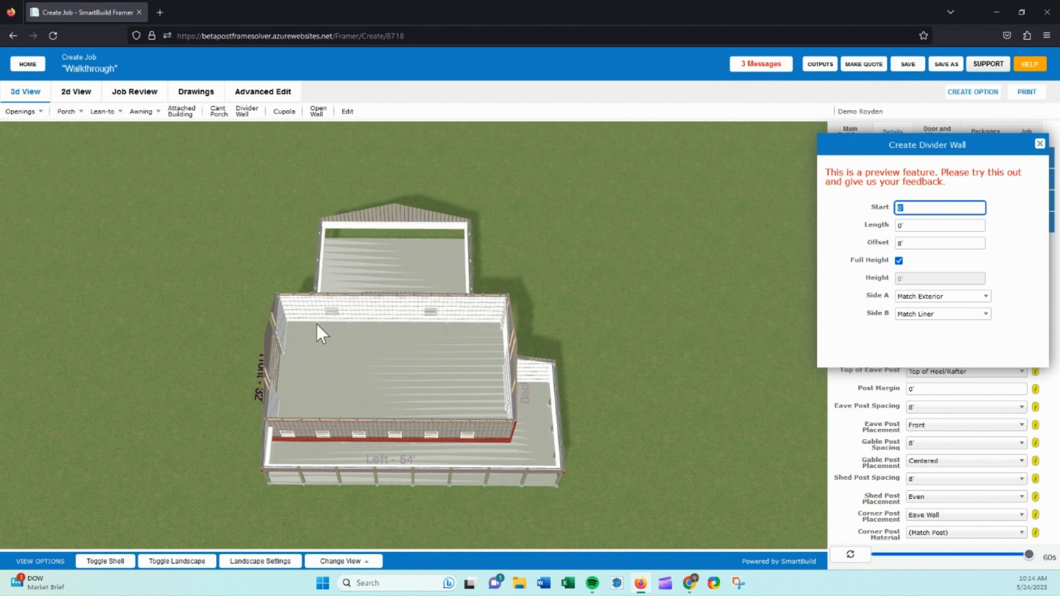
double_click(900, 243)
text(2)
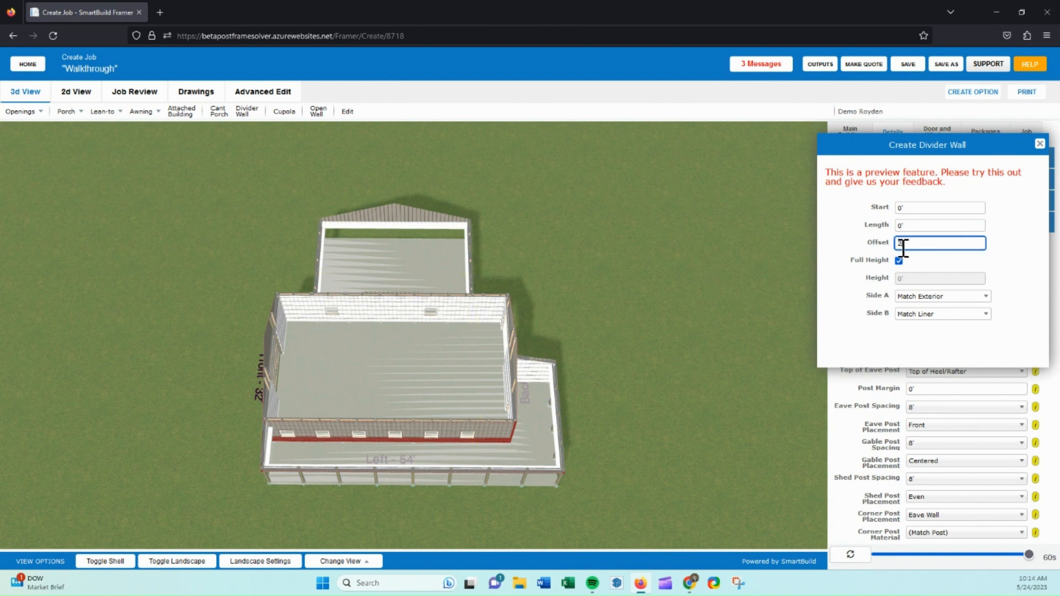
text(4)
key(Tab)
click(899, 261)
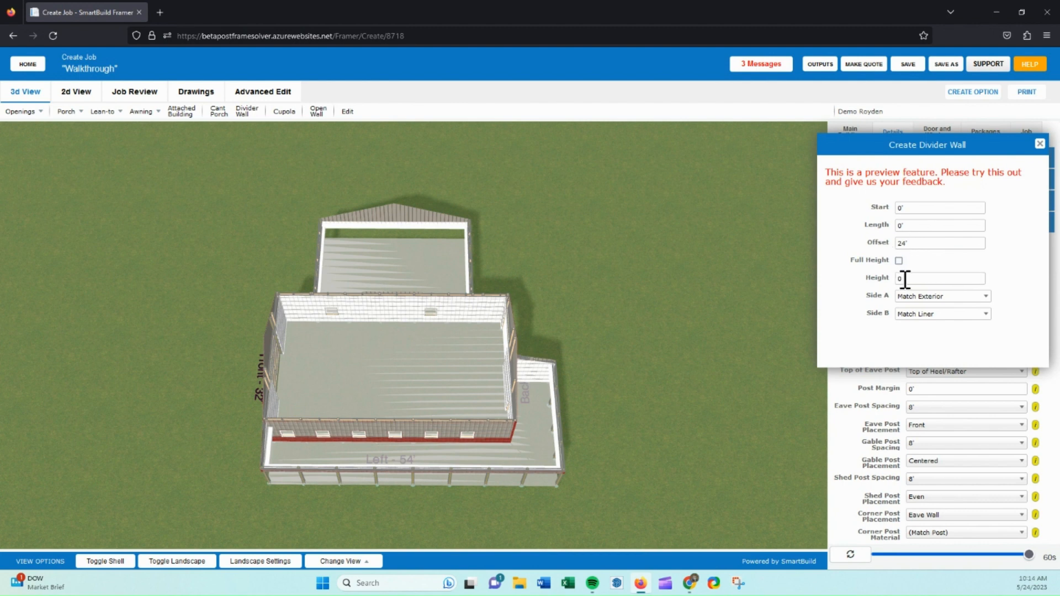
click(899, 260)
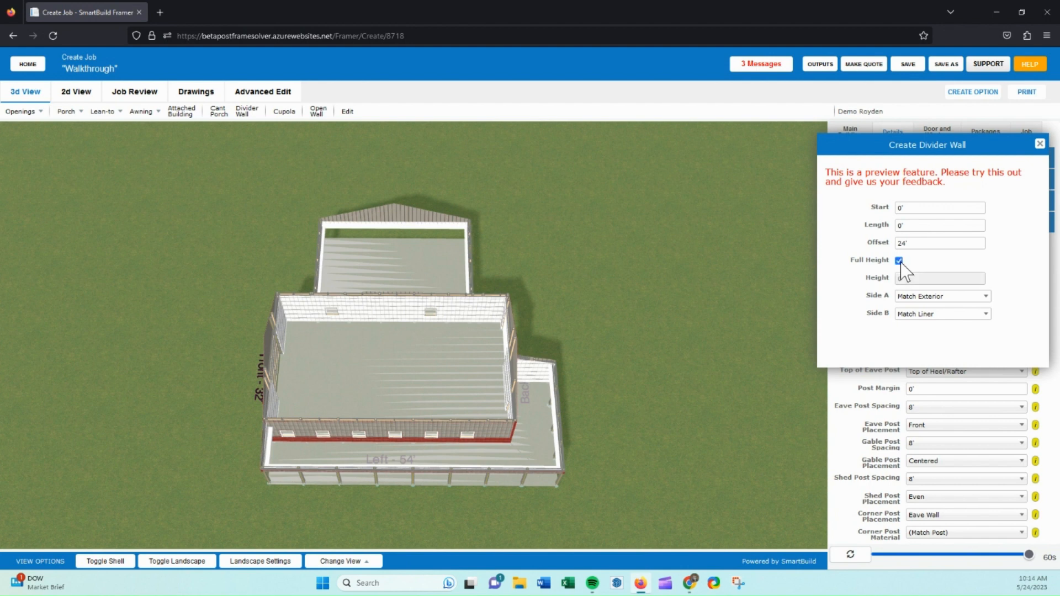
Set the divider wall's Side A finish to Match Liner.
click(917, 297)
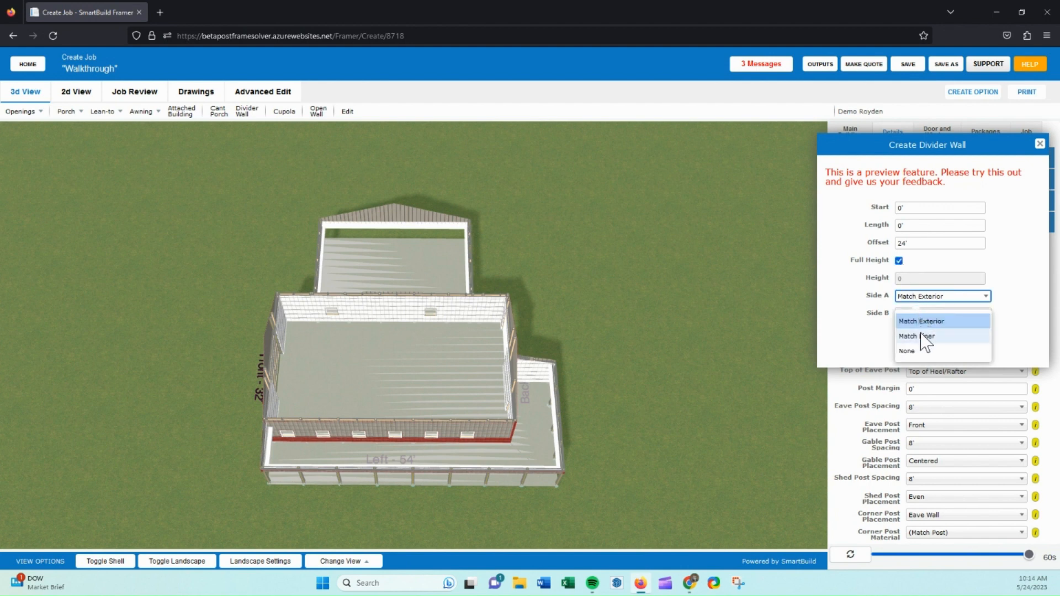
click(922, 337)
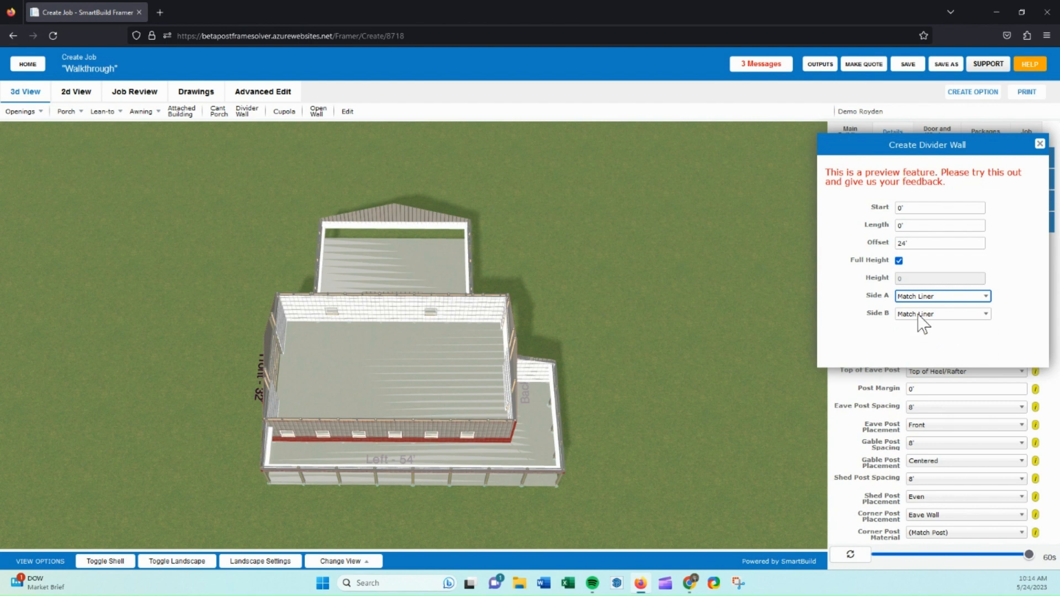
click(916, 315)
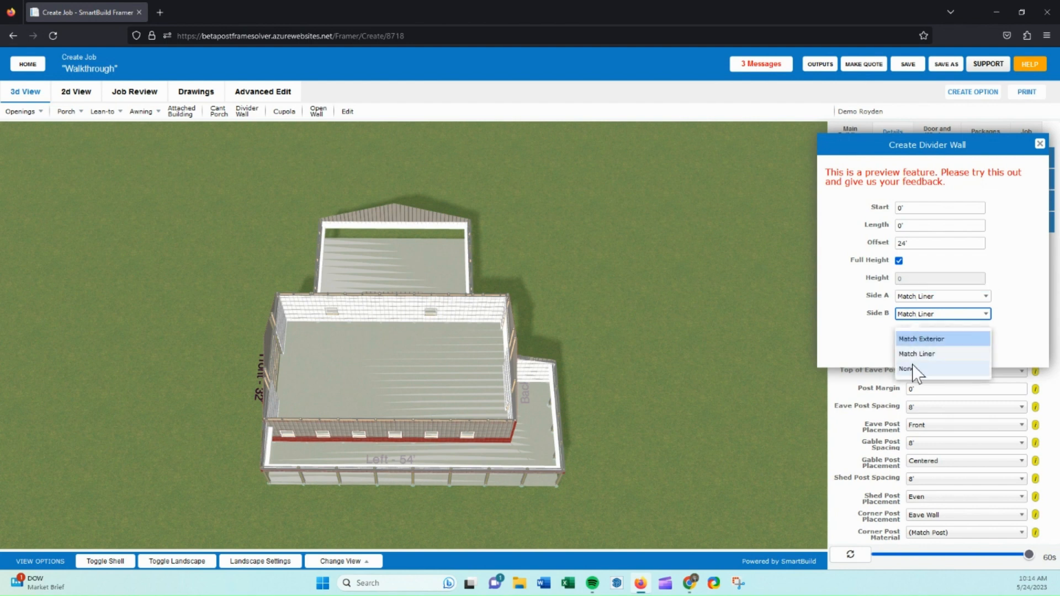
click(893, 338)
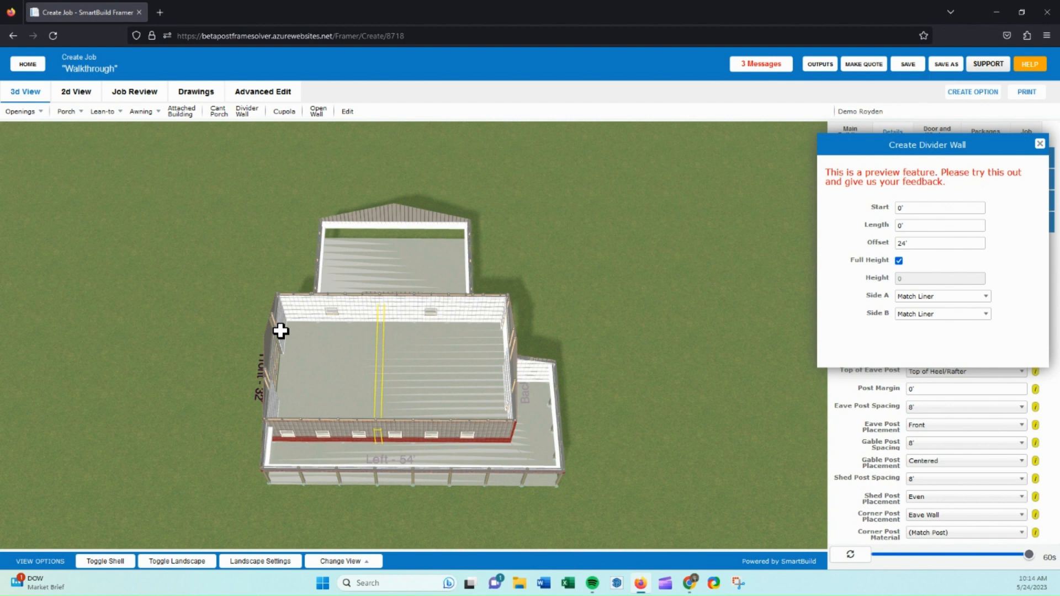
Review the Wall Framing, Exterior Stud Framing and Interior Stud Framing settings in the details panel.
drag(944, 149, 711, 150)
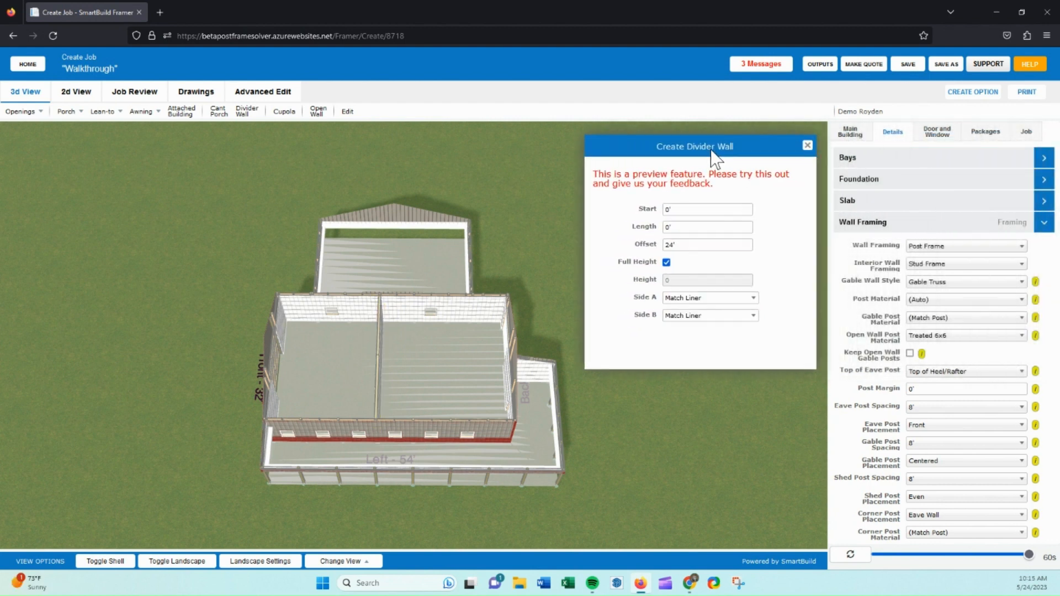
drag(512, 395, 389, 361)
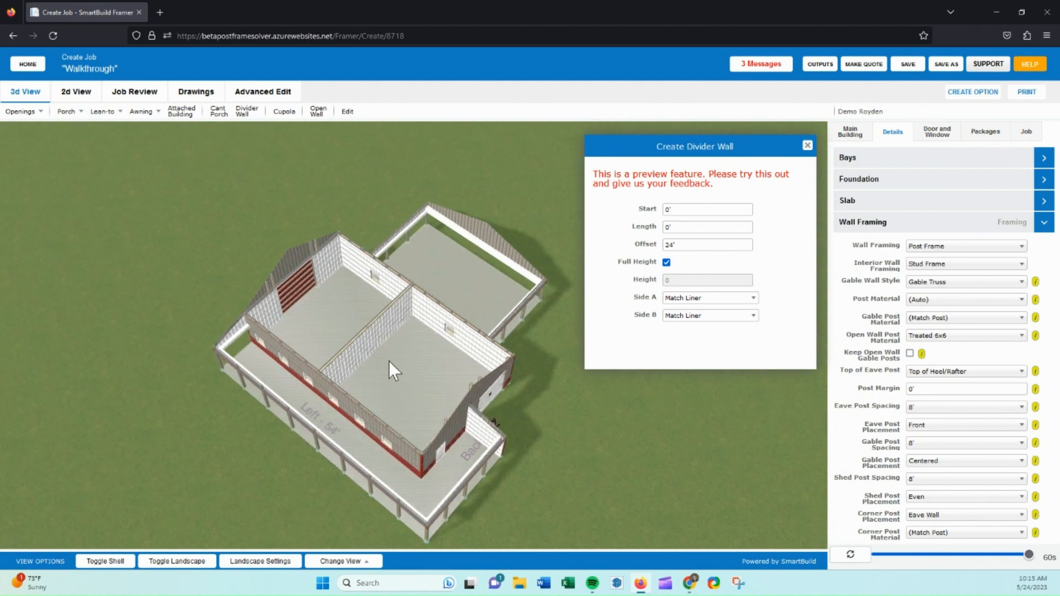
scroll(386, 353, up, 5)
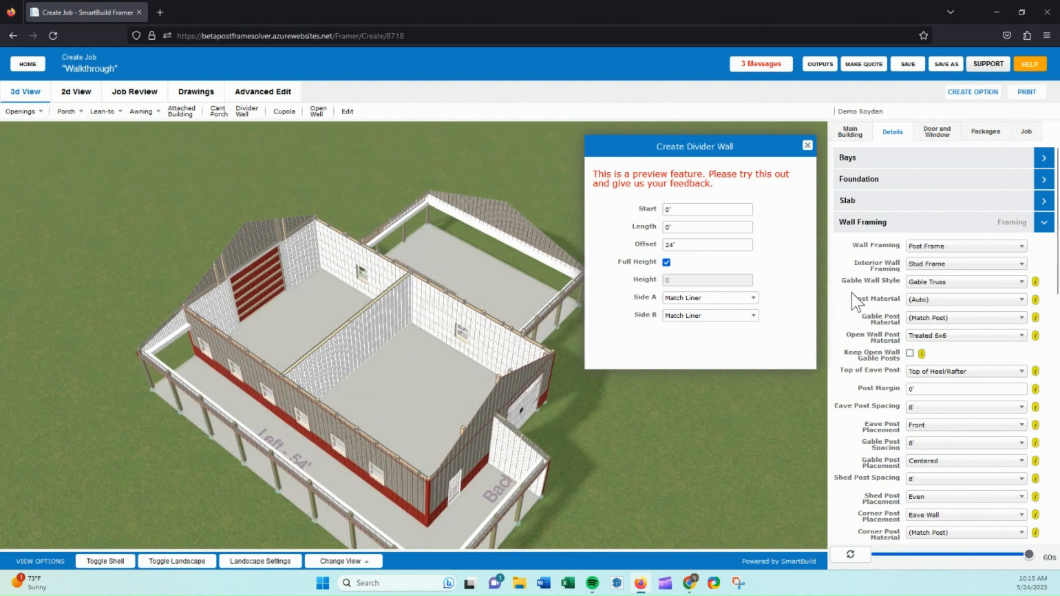
click(922, 264)
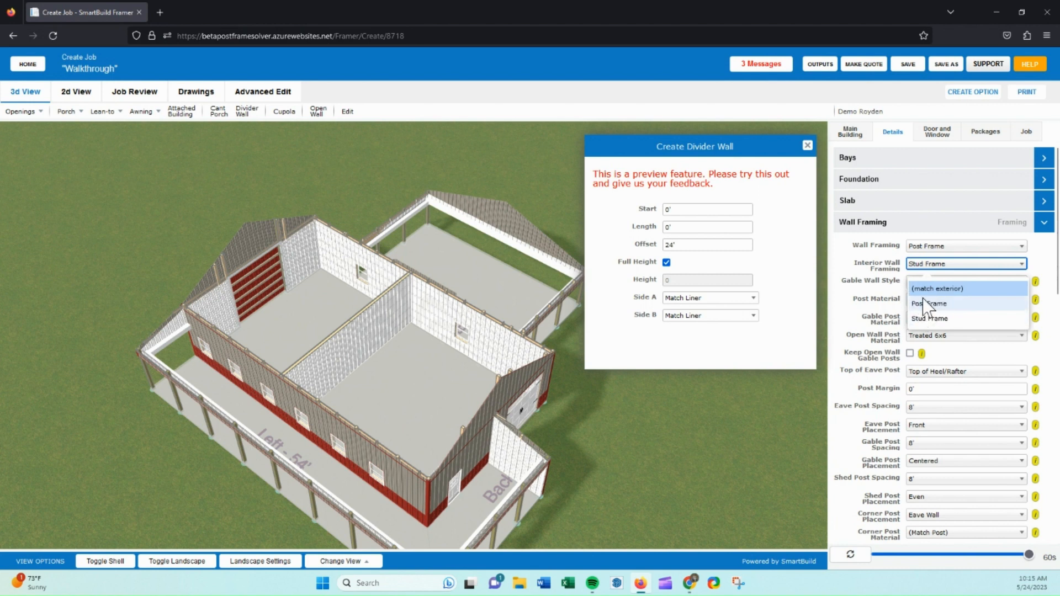
drag(901, 268, 882, 251)
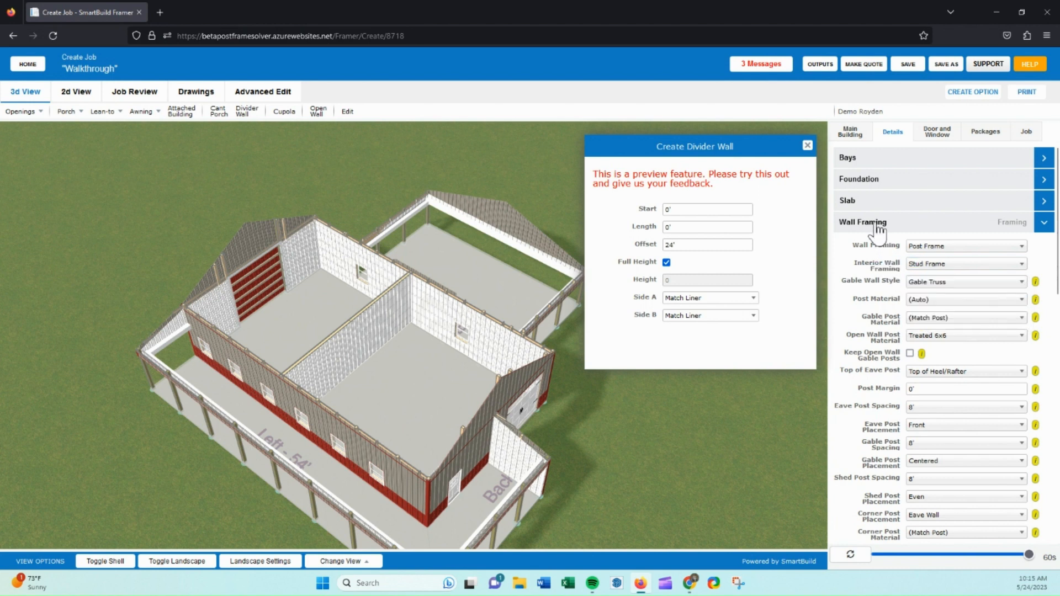
click(878, 225)
click(884, 330)
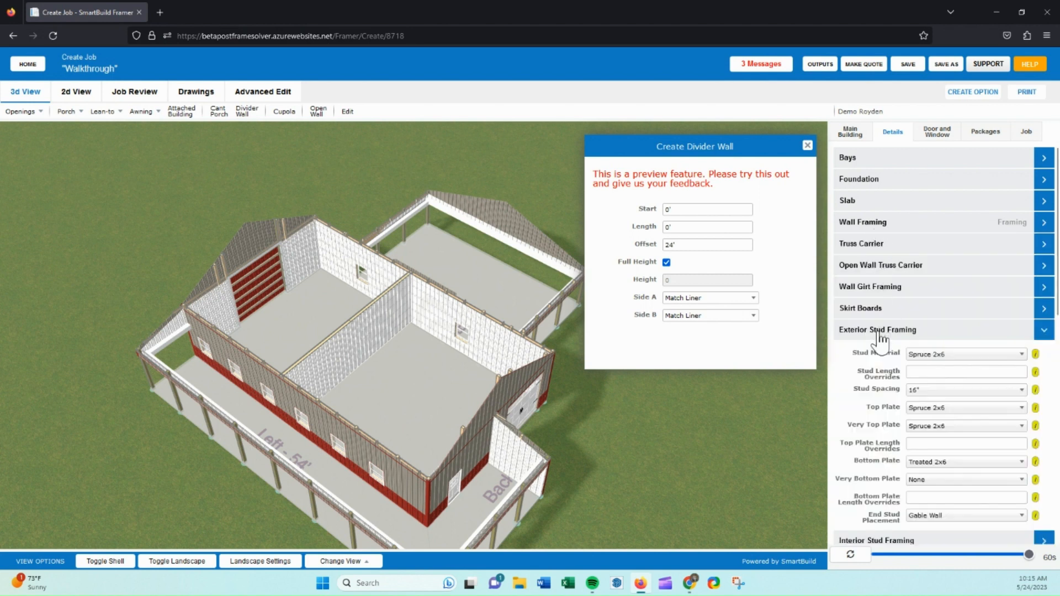
click(897, 331)
click(895, 356)
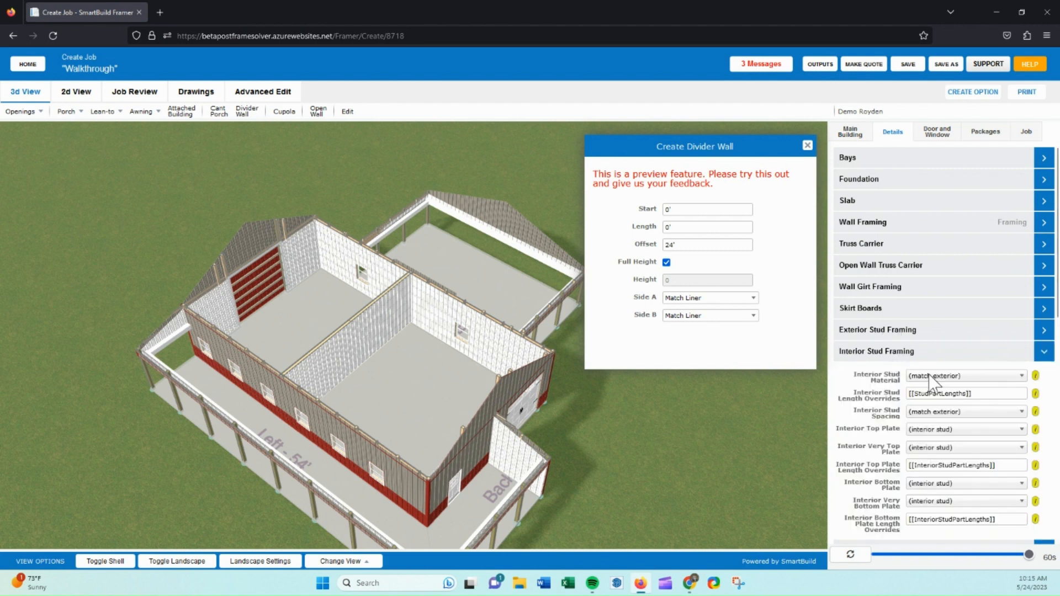
Close the divider wall dialog and add a 4 Ft. louvered cupola kit with 30" weathervane at the center of the main roof.
click(901, 358)
click(807, 146)
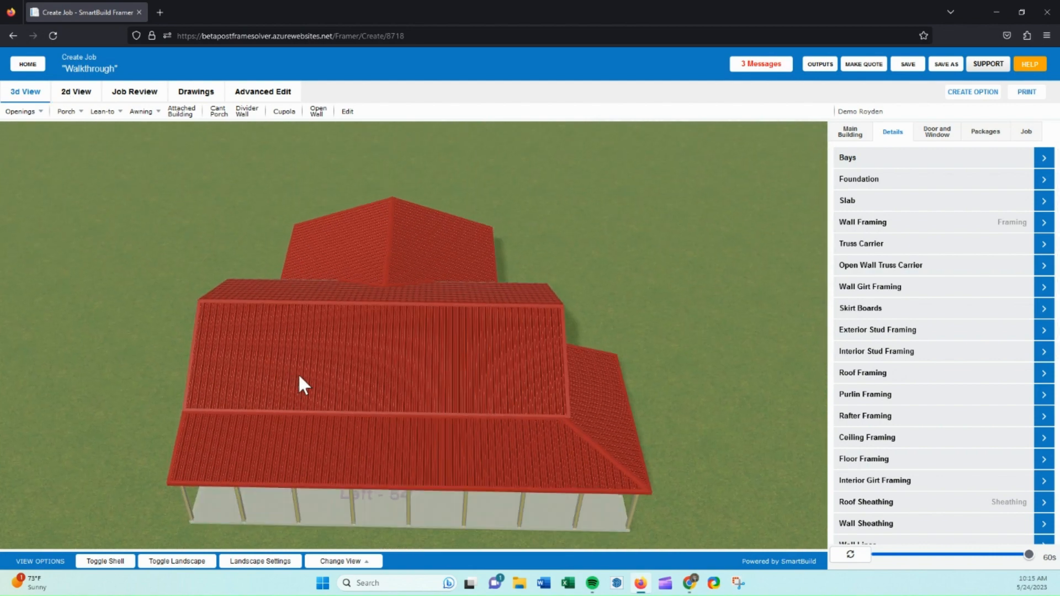
click(284, 113)
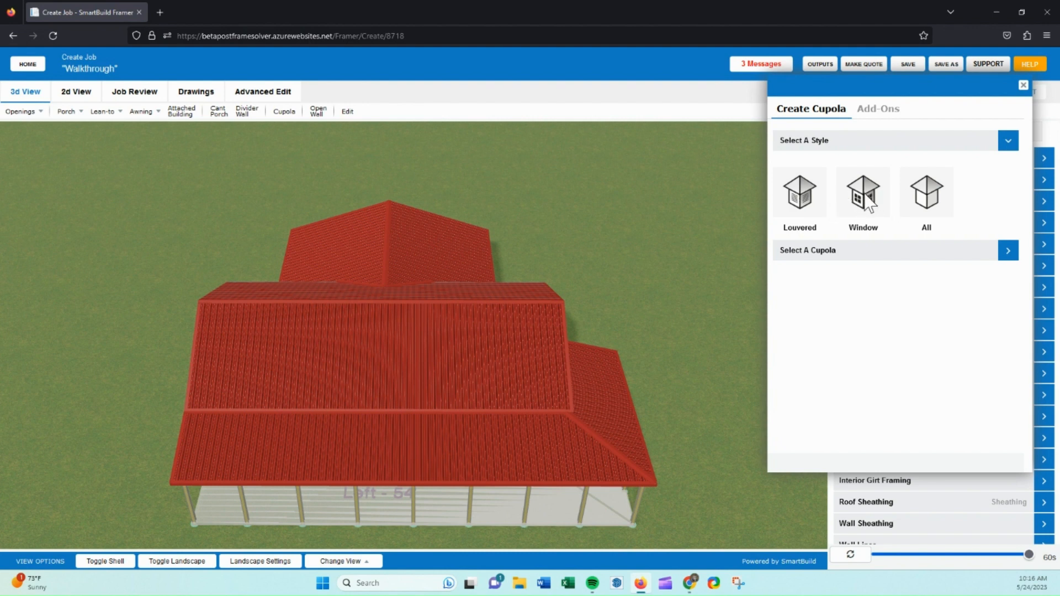
click(801, 198)
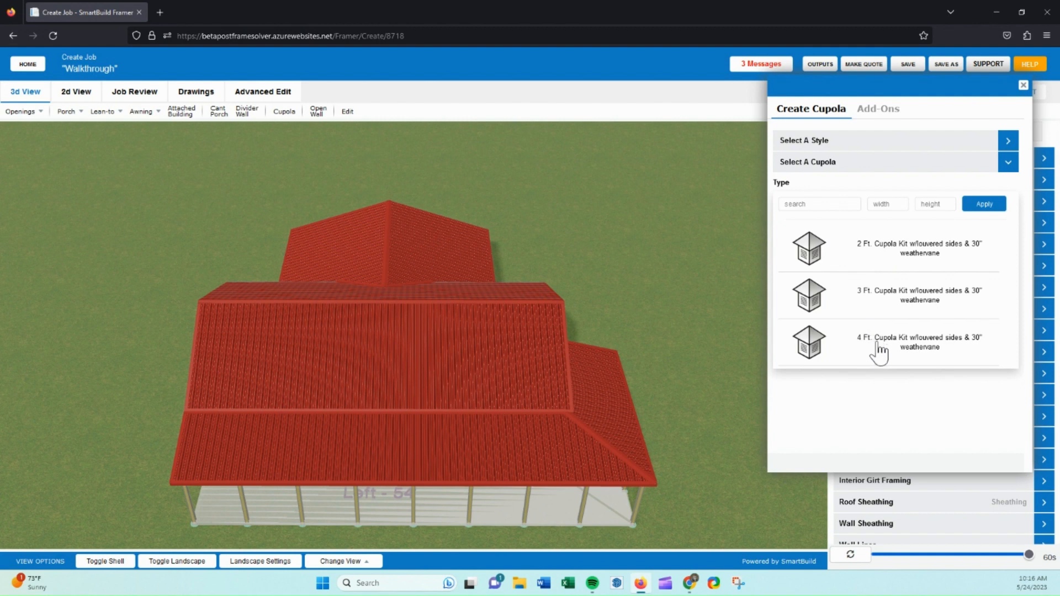
click(799, 341)
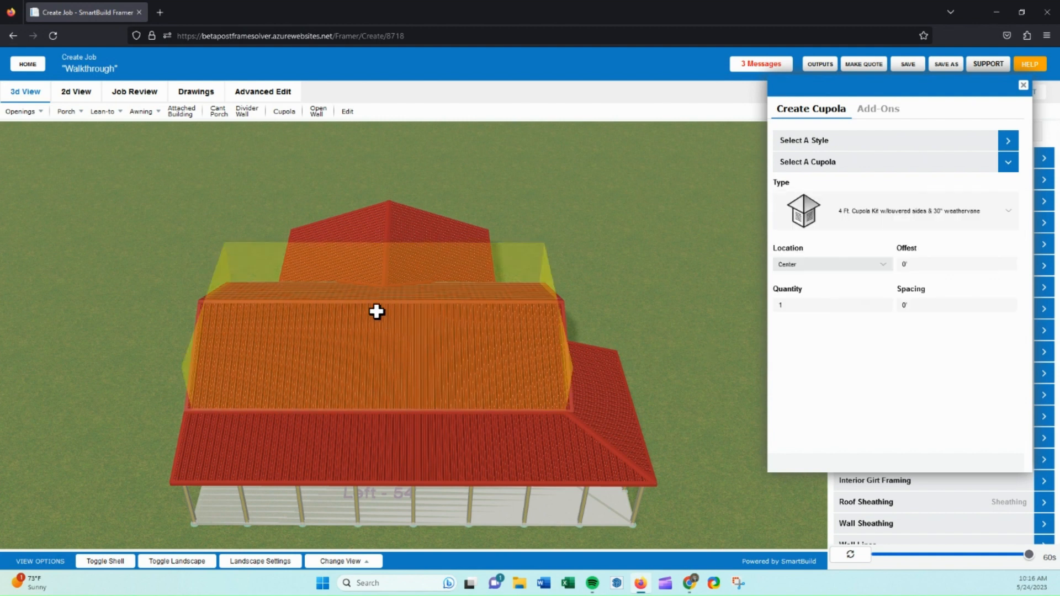
double_click(784, 305)
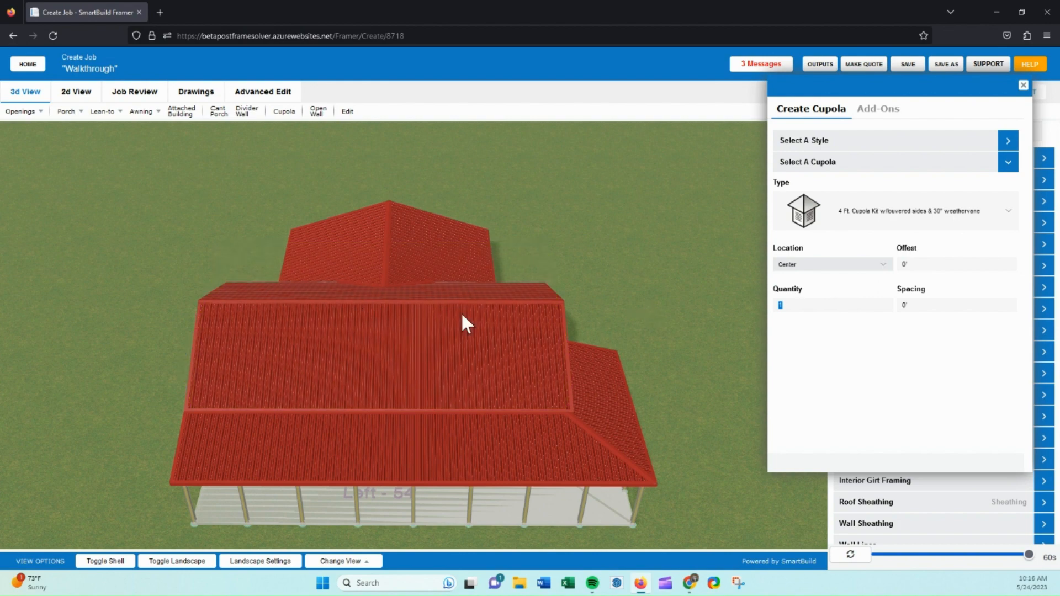
click(366, 325)
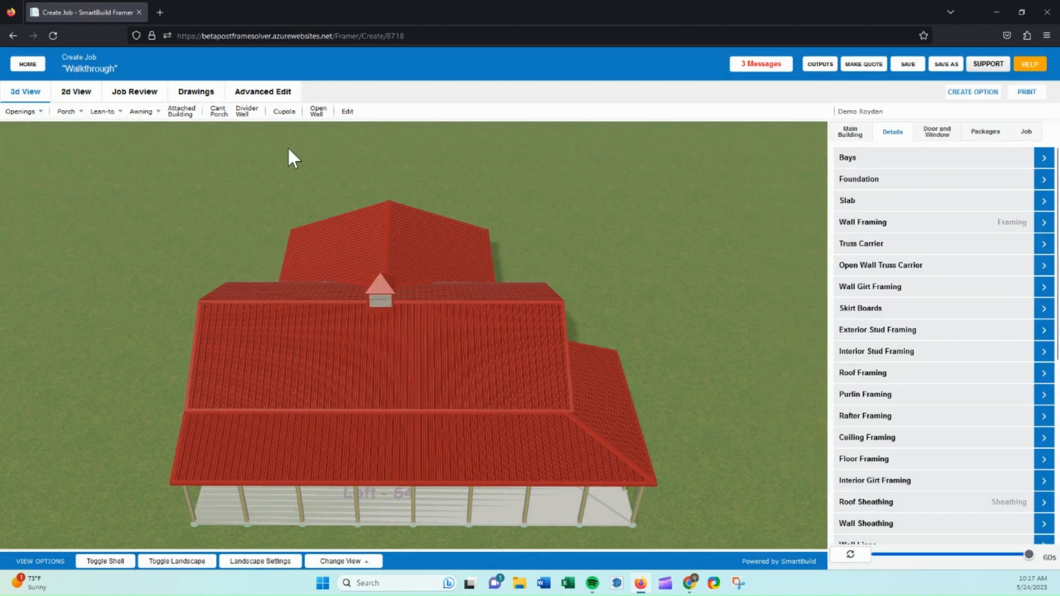
In the 2D view, place a 36" Fbrgls 6-Panel RHIS White Cap walk door on the divider wall near its upper end.
click(68, 95)
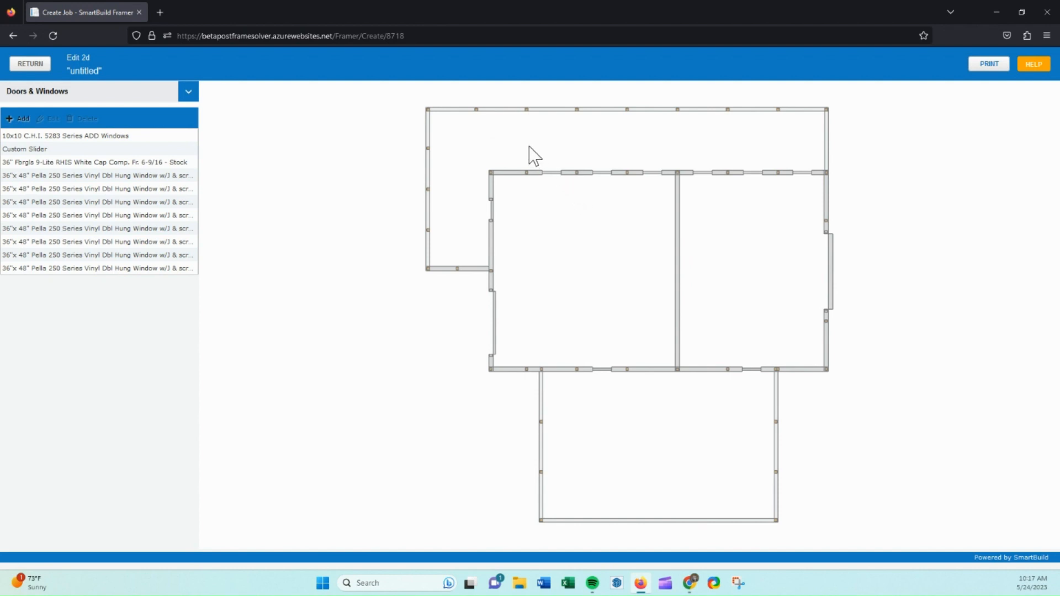
drag(529, 146, 822, 194)
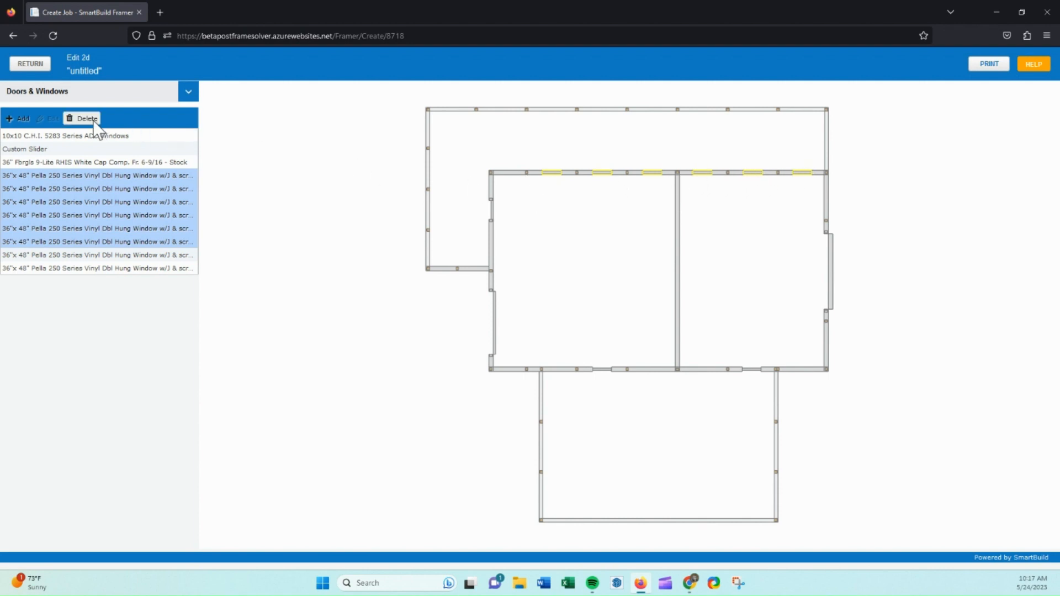
click(772, 205)
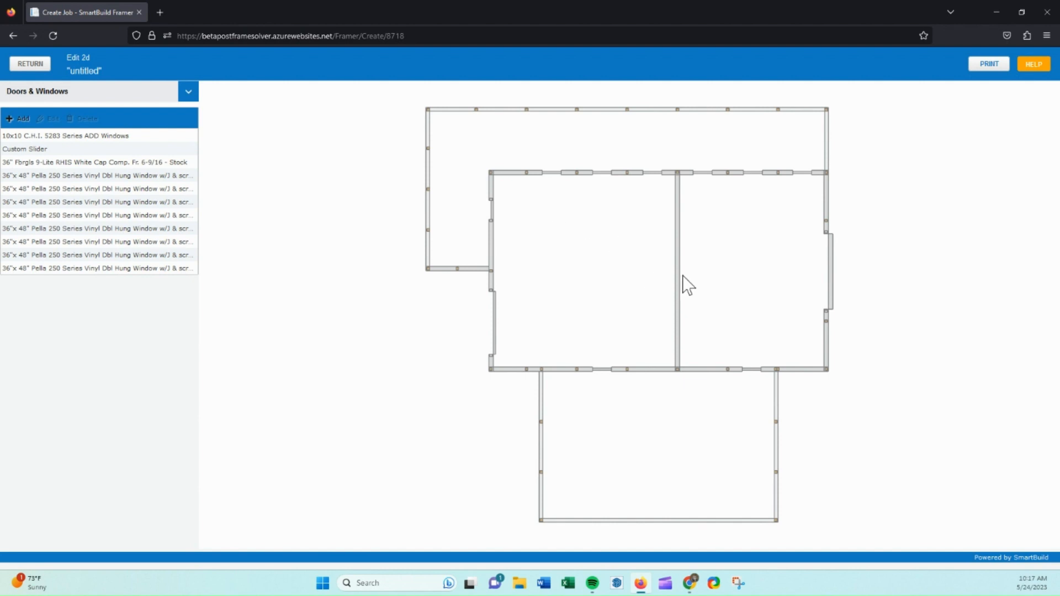
click(23, 119)
click(97, 236)
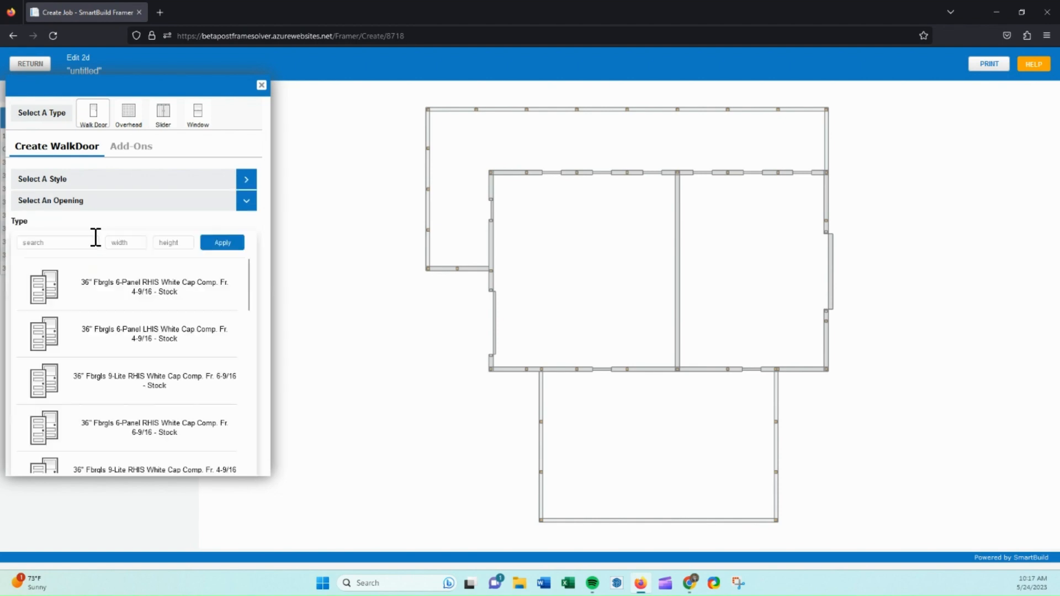
click(139, 293)
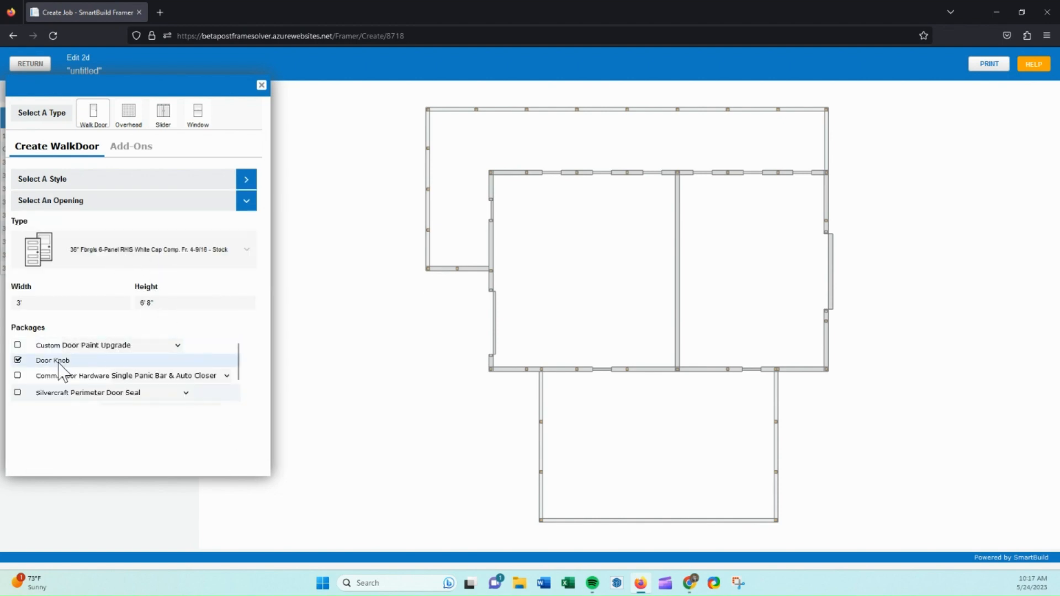
click(677, 270)
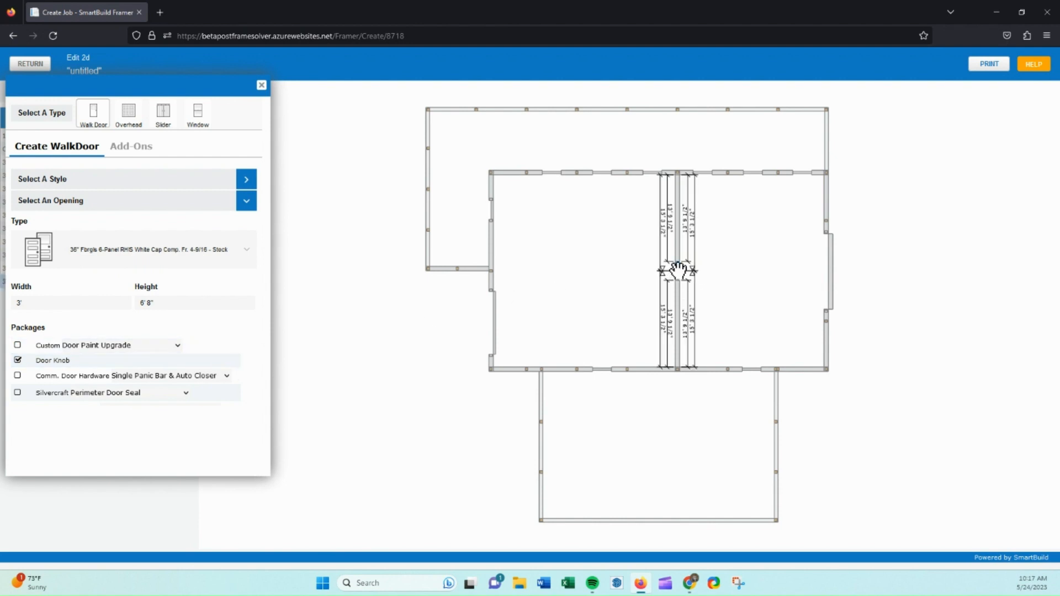
drag(676, 273, 676, 228)
click(724, 234)
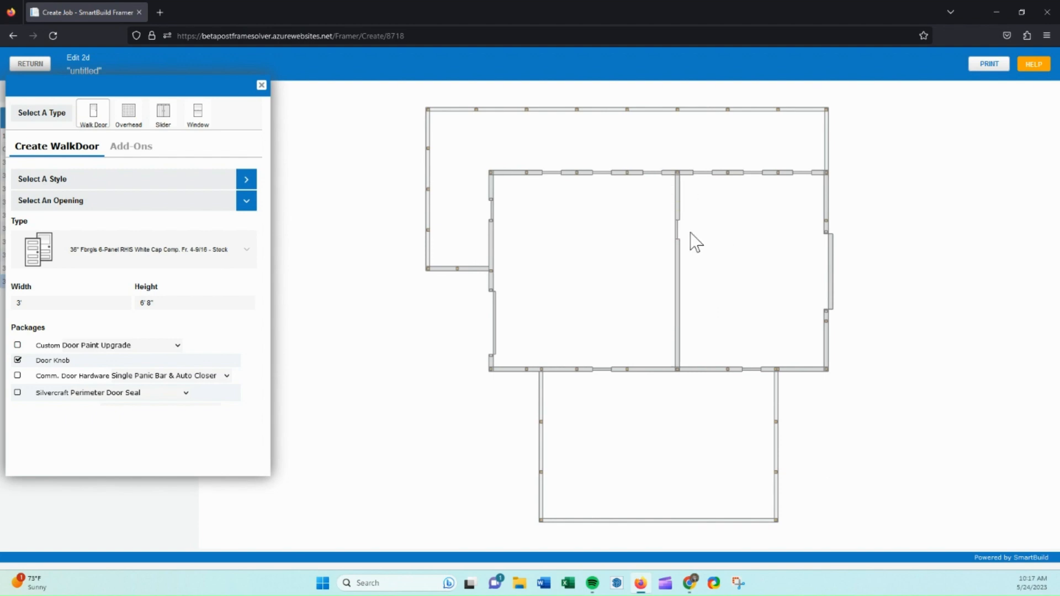
Set the walk door's distance from the upper wall to 8'.
click(674, 228)
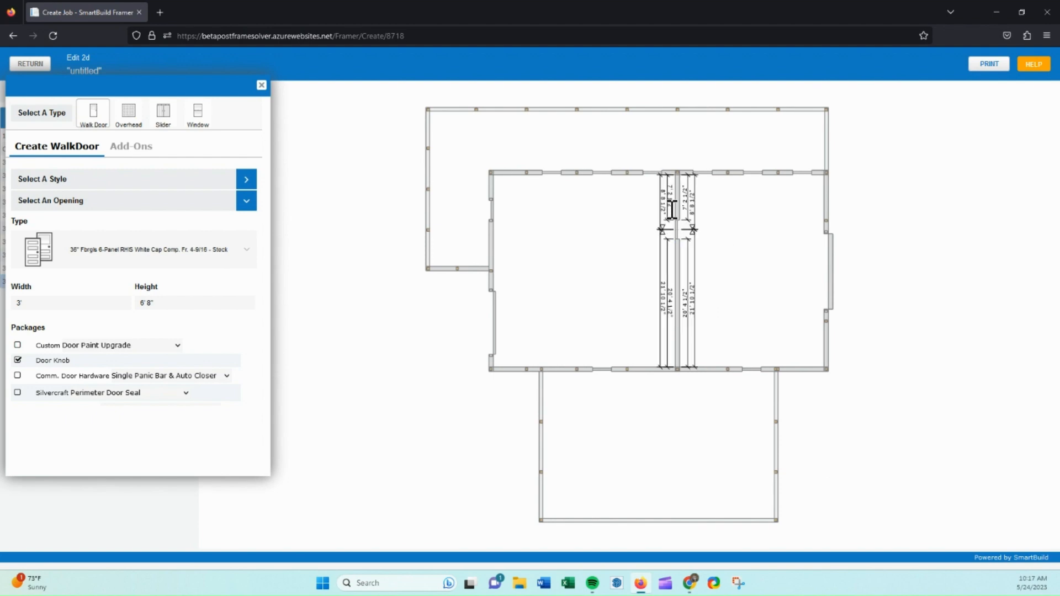
double_click(670, 202)
drag(544, 256, 503, 255)
text(8')
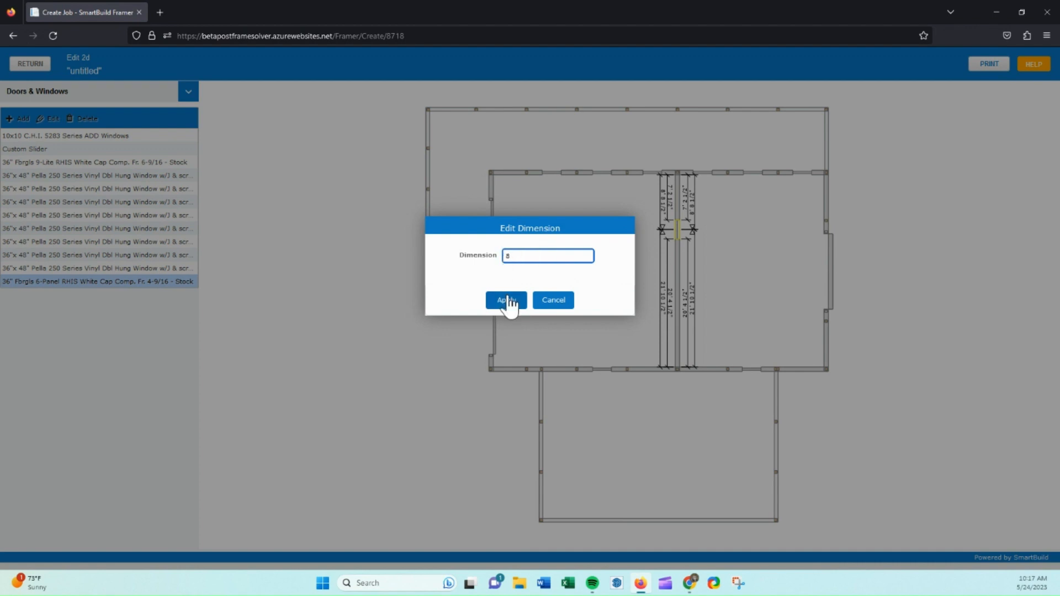
click(507, 301)
click(635, 237)
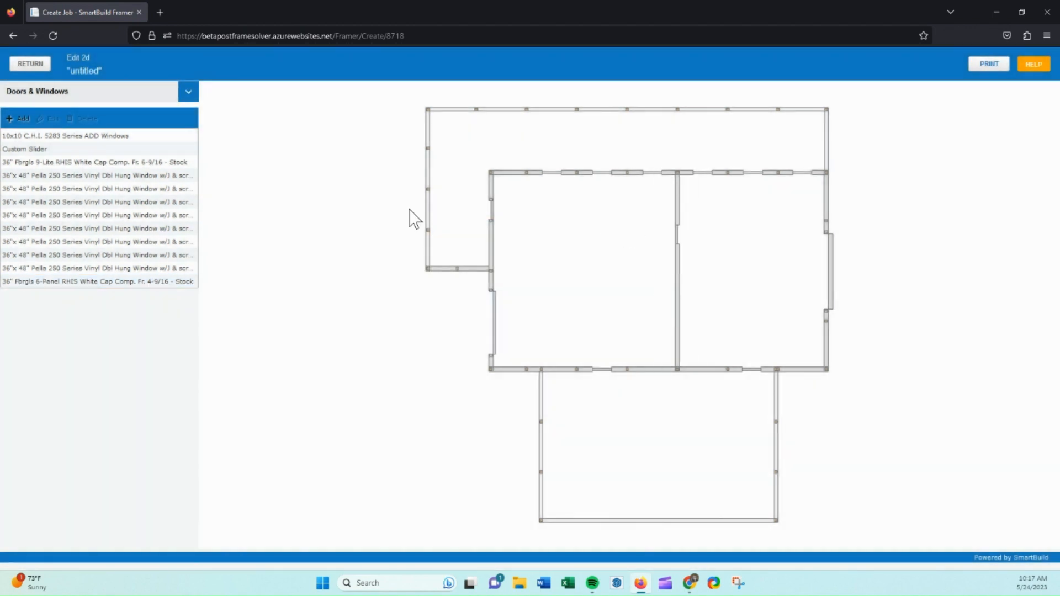
Add a 32"x42" Pella 250 Series Vinyl Dbl Hung window to the lower left side wall of the main building.
click(21, 119)
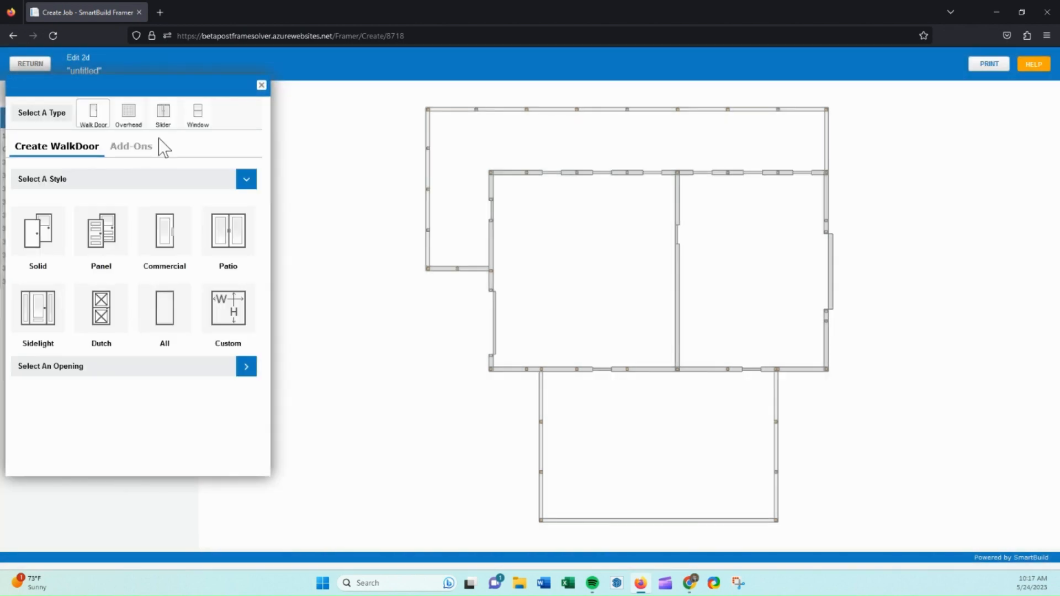
click(197, 115)
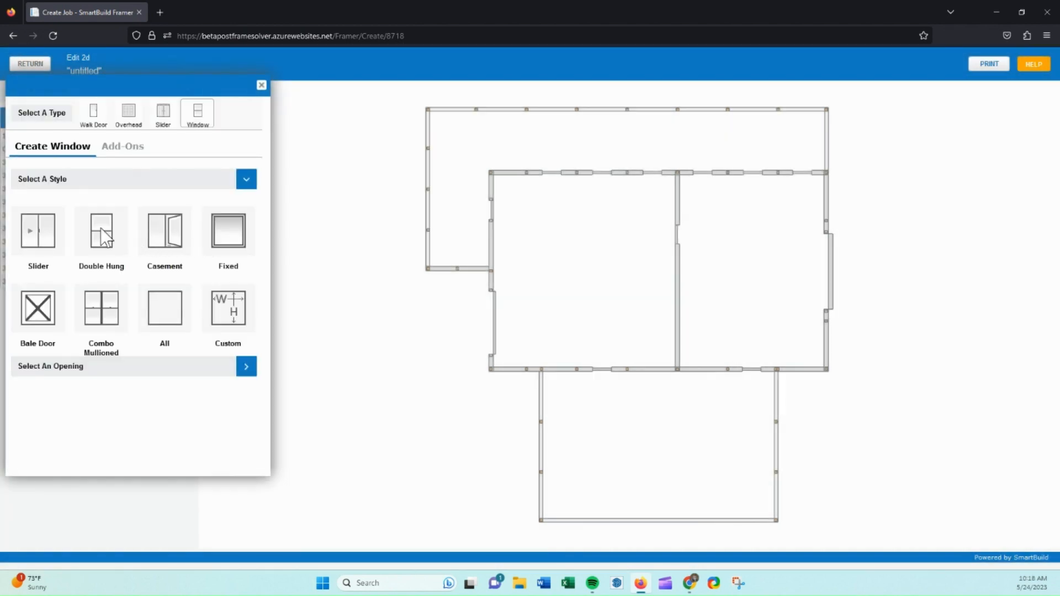
click(102, 231)
click(136, 284)
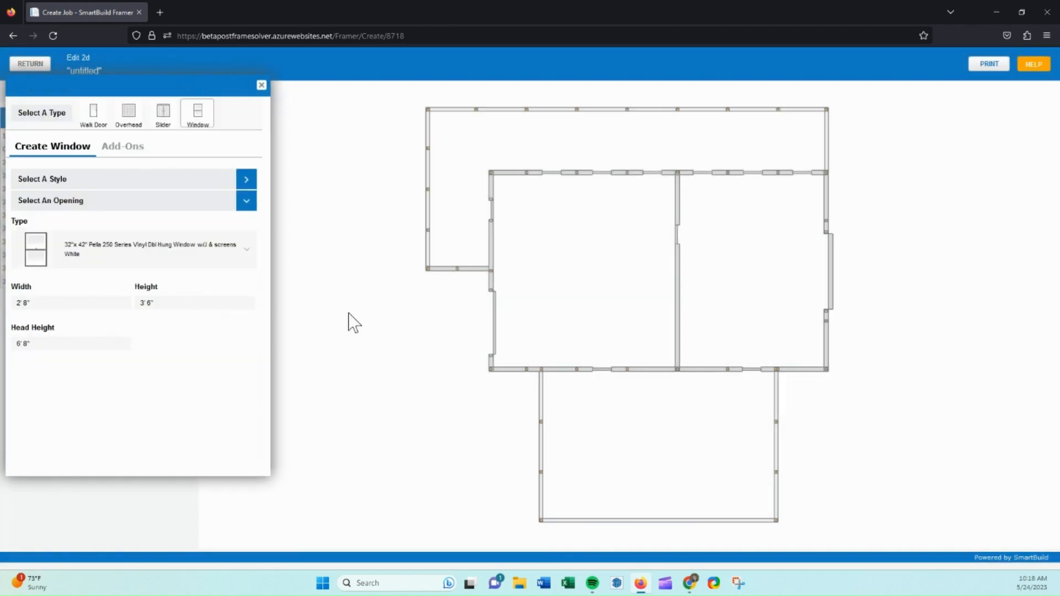
click(677, 301)
click(693, 301)
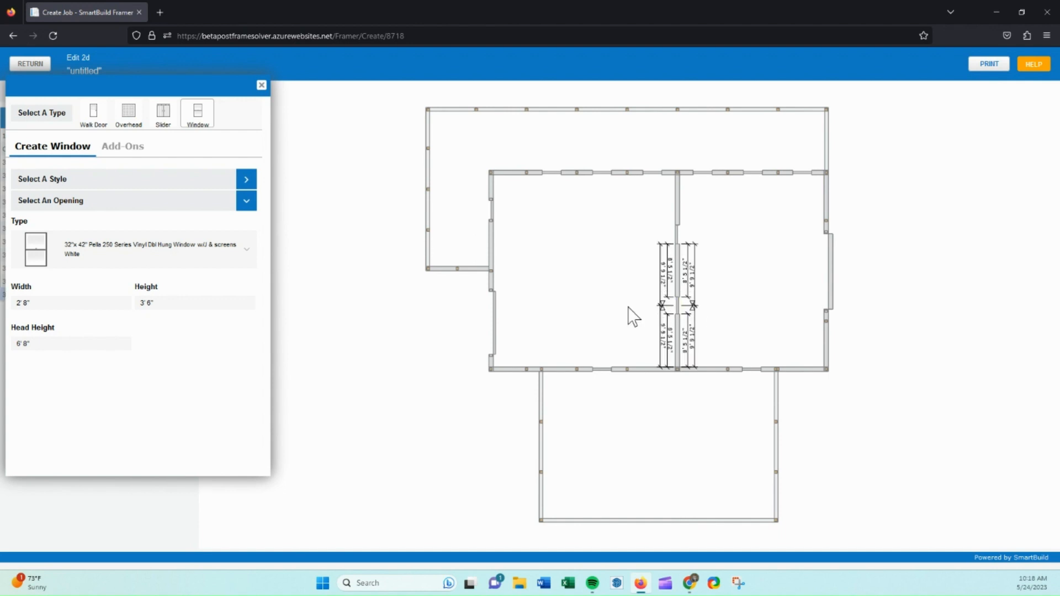
click(629, 308)
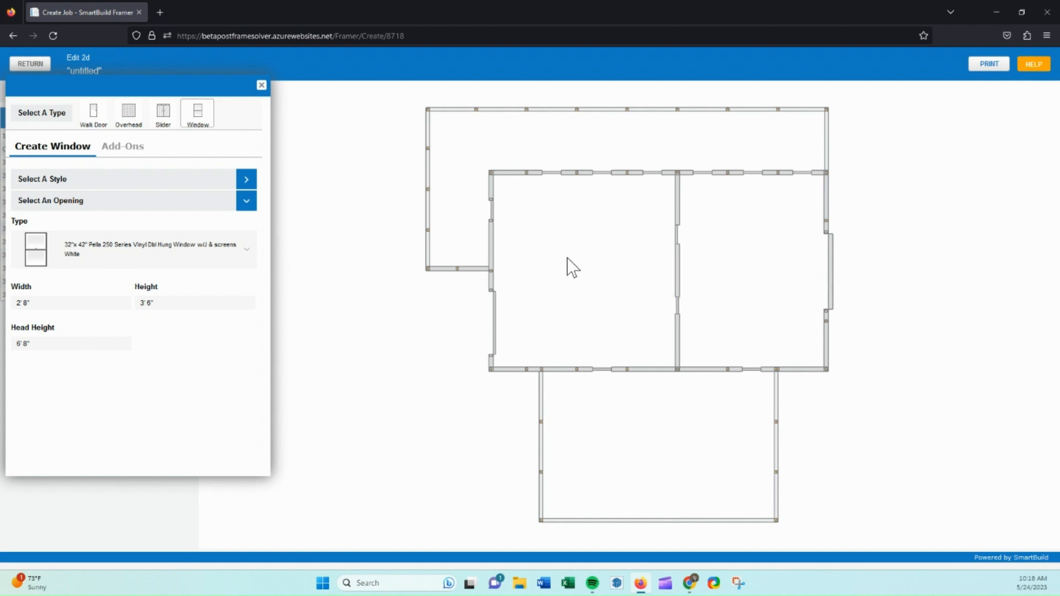
click(490, 313)
click(483, 360)
click(493, 329)
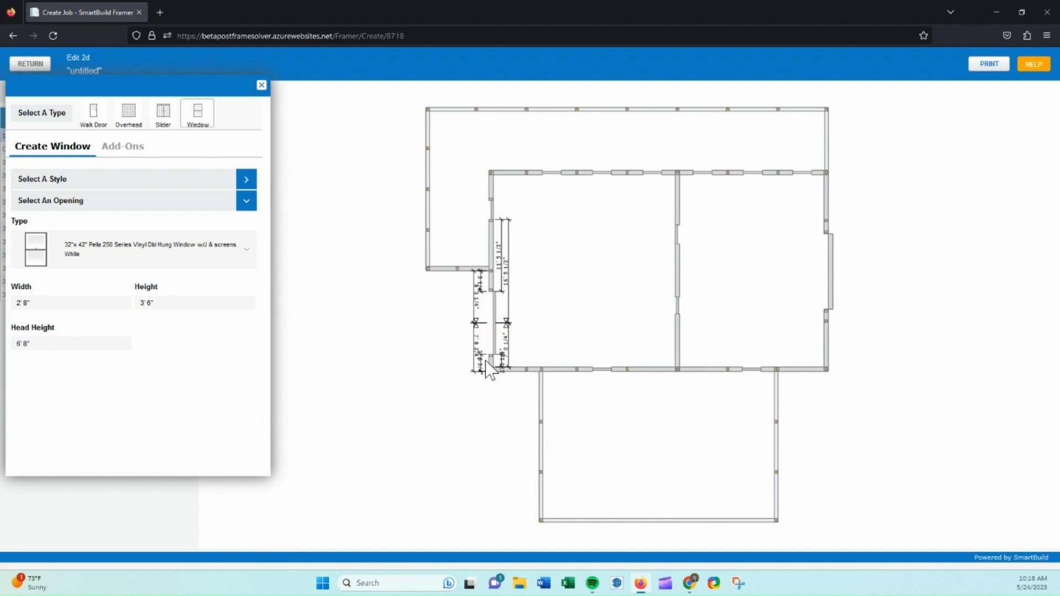
Set the new window's distance from the lower corner to 3'.
double_click(479, 361)
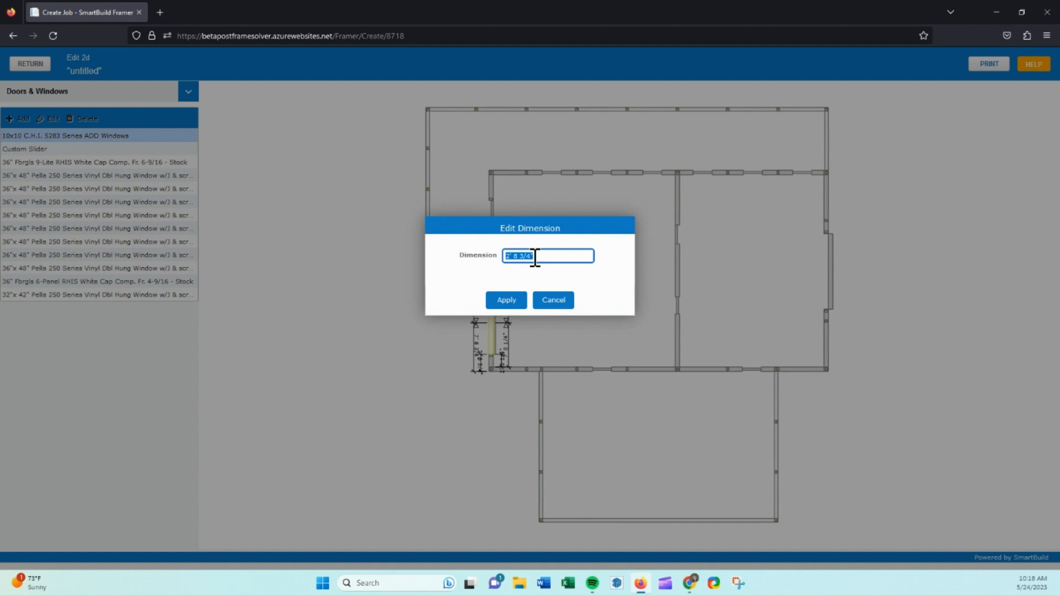
text(3)
click(504, 302)
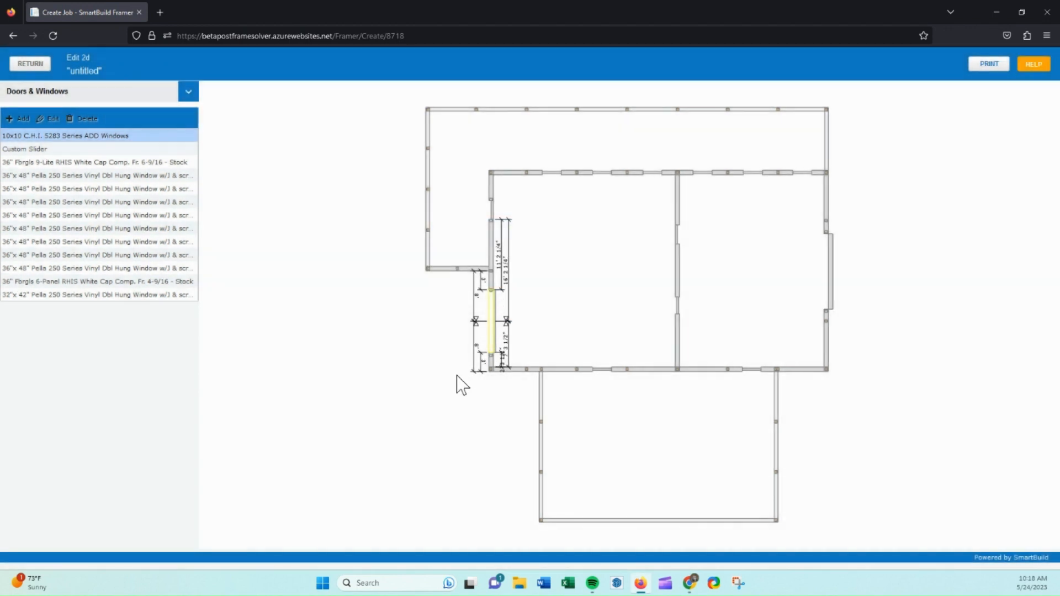
click(461, 383)
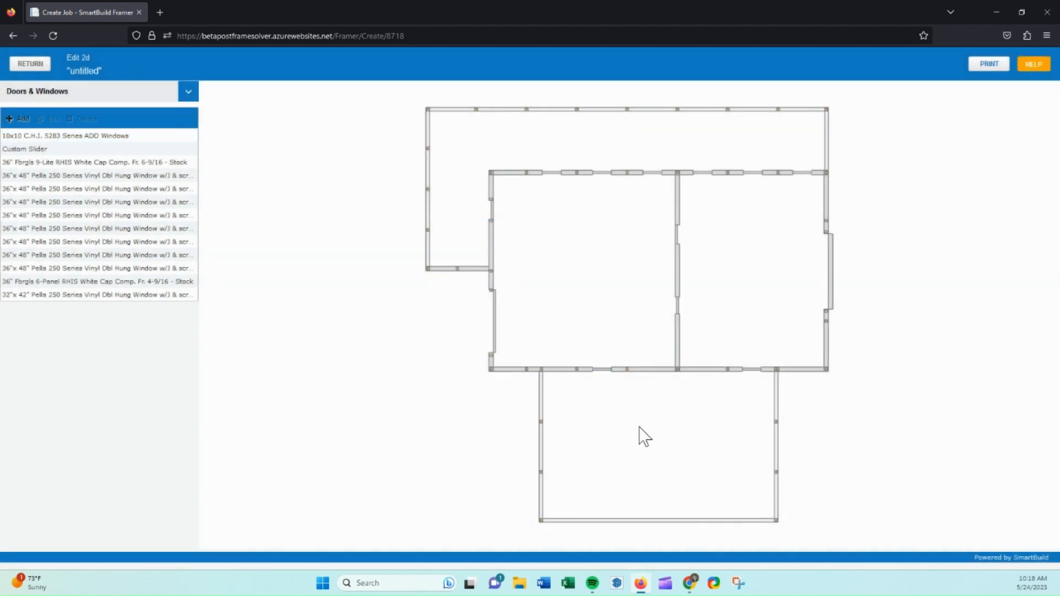
Shift a front-wall window in the right-hand room slightly left, then save the 2D changes and return.
click(593, 369)
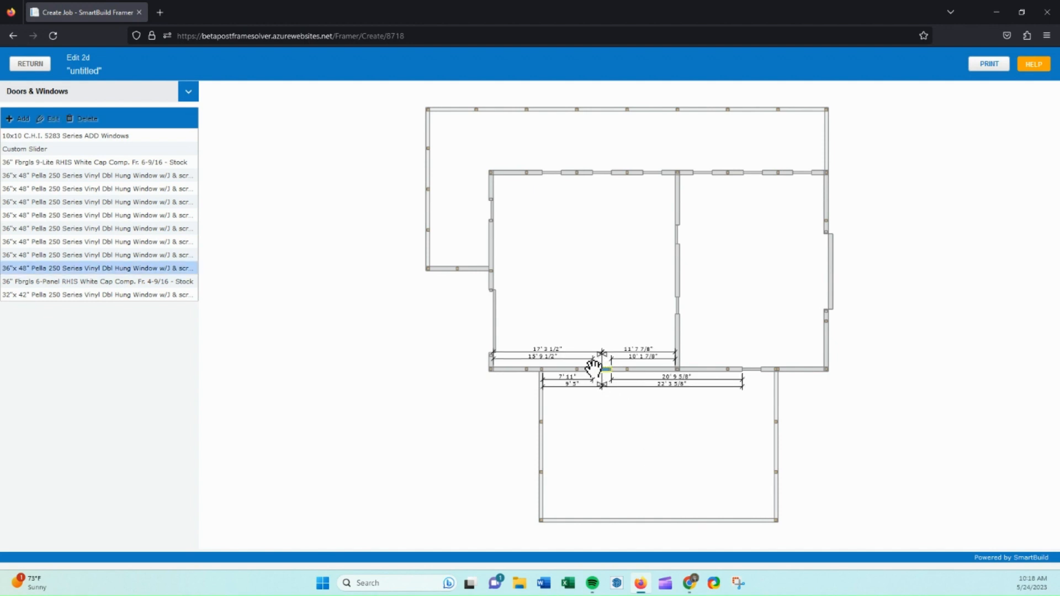
click(750, 369)
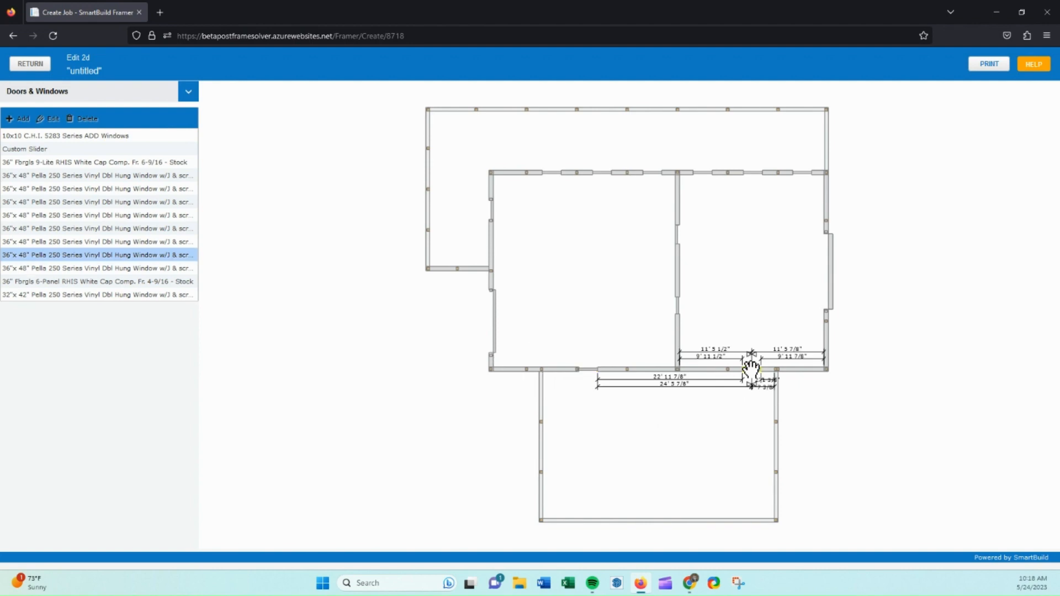
drag(750, 369, 739, 369)
double_click(740, 369)
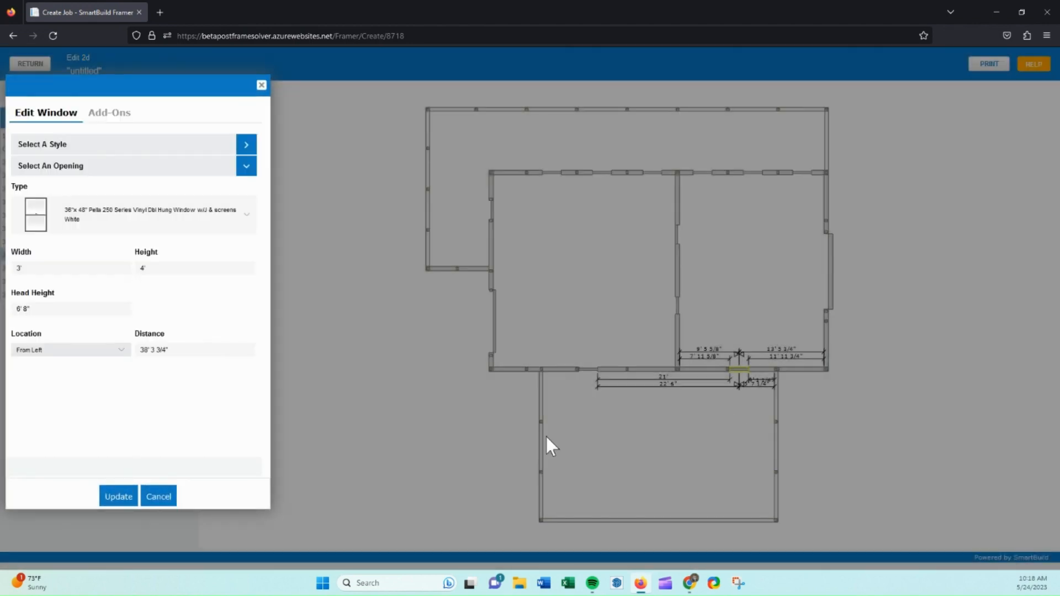
click(167, 499)
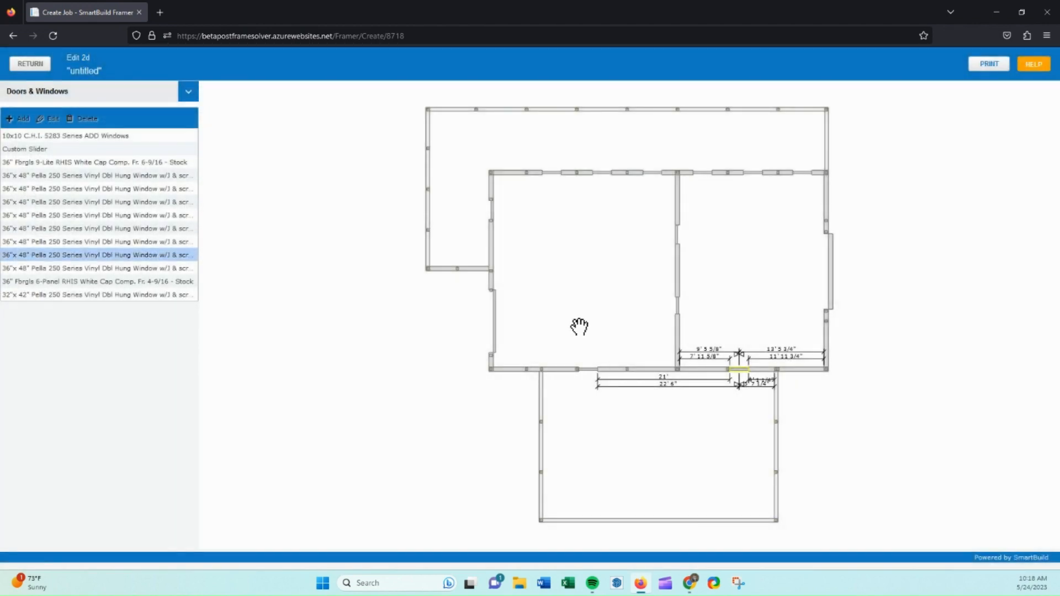
click(30, 64)
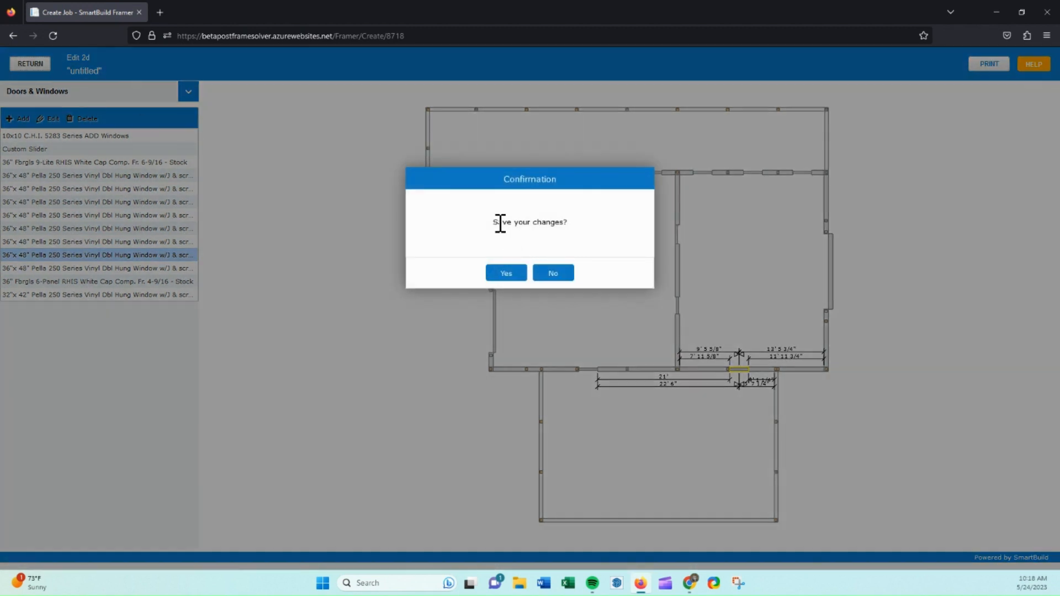
click(504, 275)
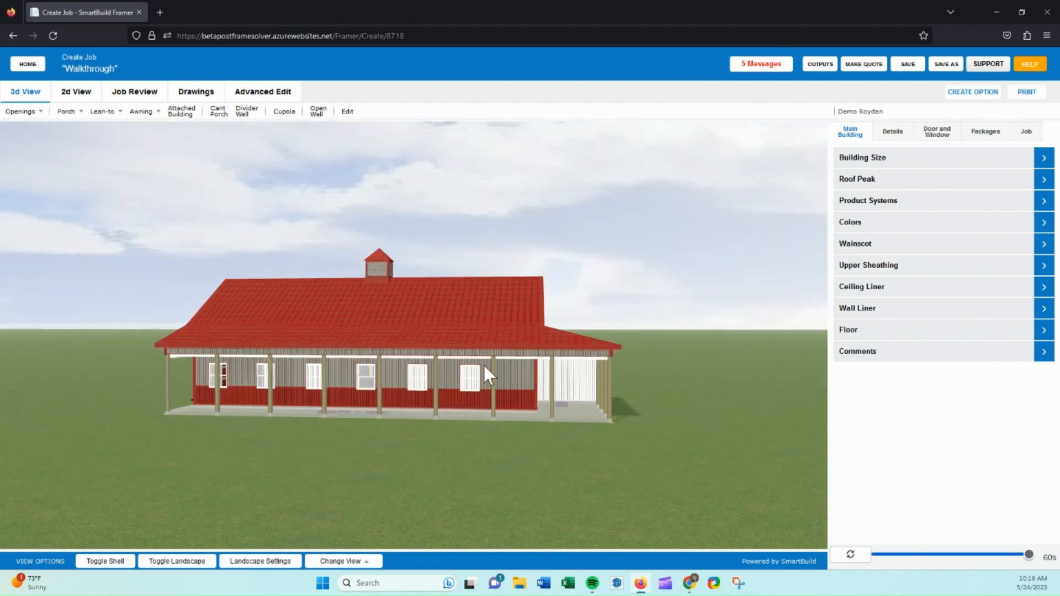
Open the Roof Sheathing settings in the details panel.
drag(425, 364, 491, 368)
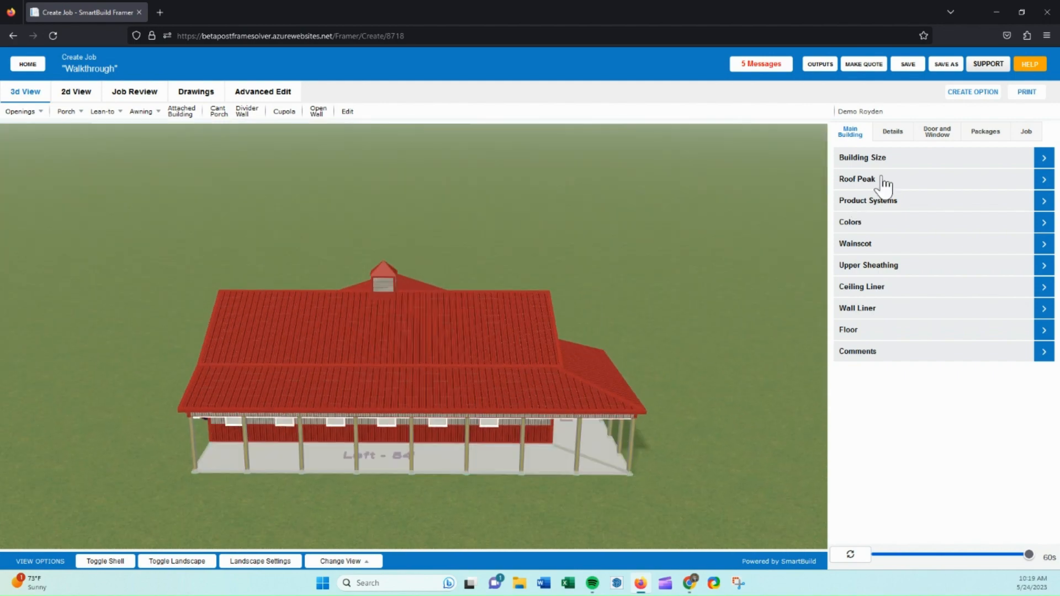
click(889, 133)
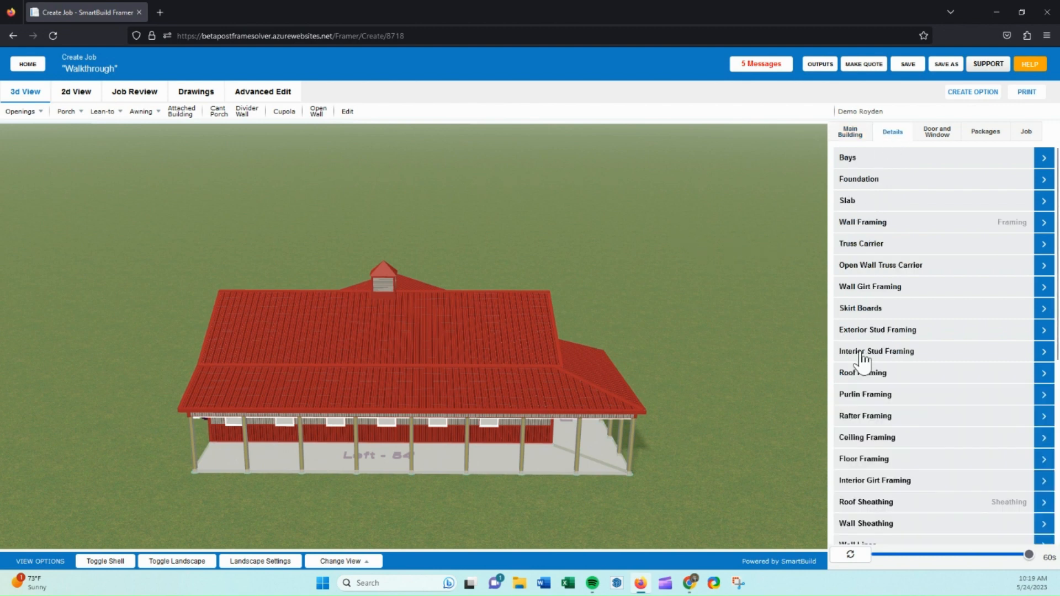
scroll(863, 359, down, 3)
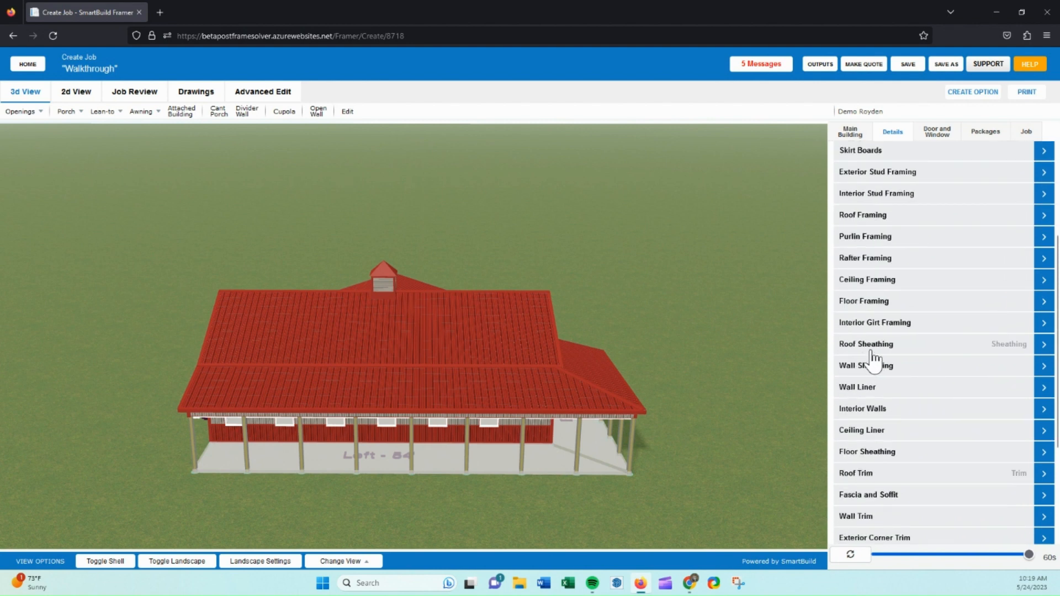
click(871, 353)
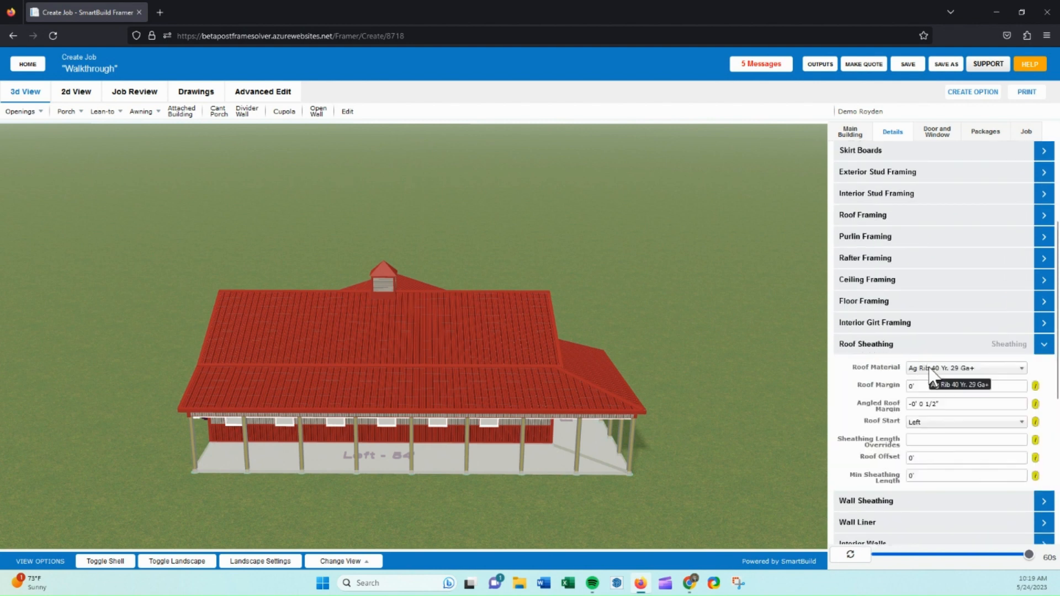
Set the roof sheathing material to Ag Rib 40 Yr. 29 Ga with Vapor Barrier+.
click(931, 369)
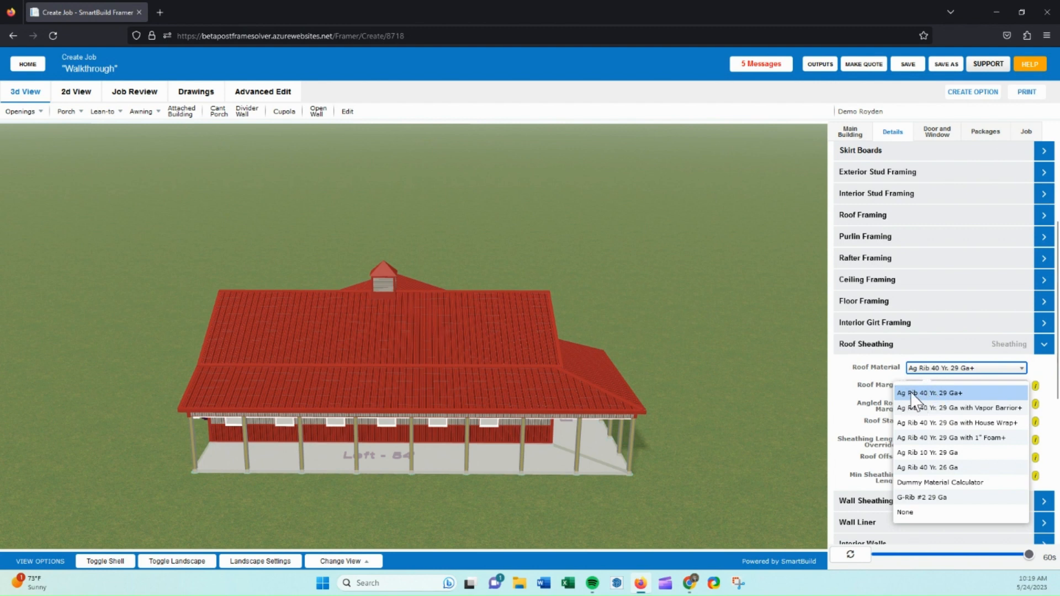
click(966, 409)
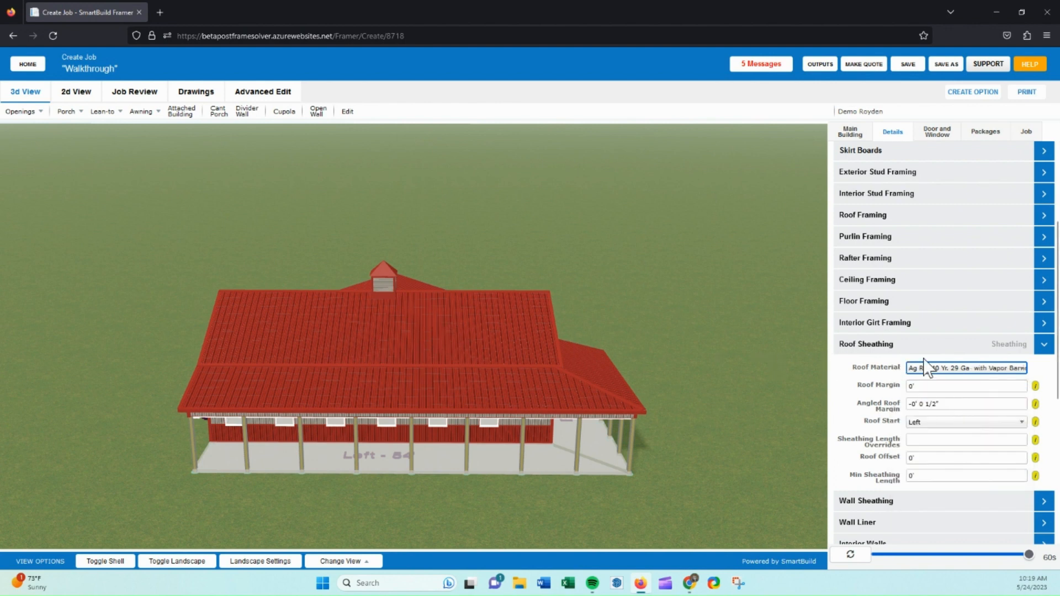
click(897, 350)
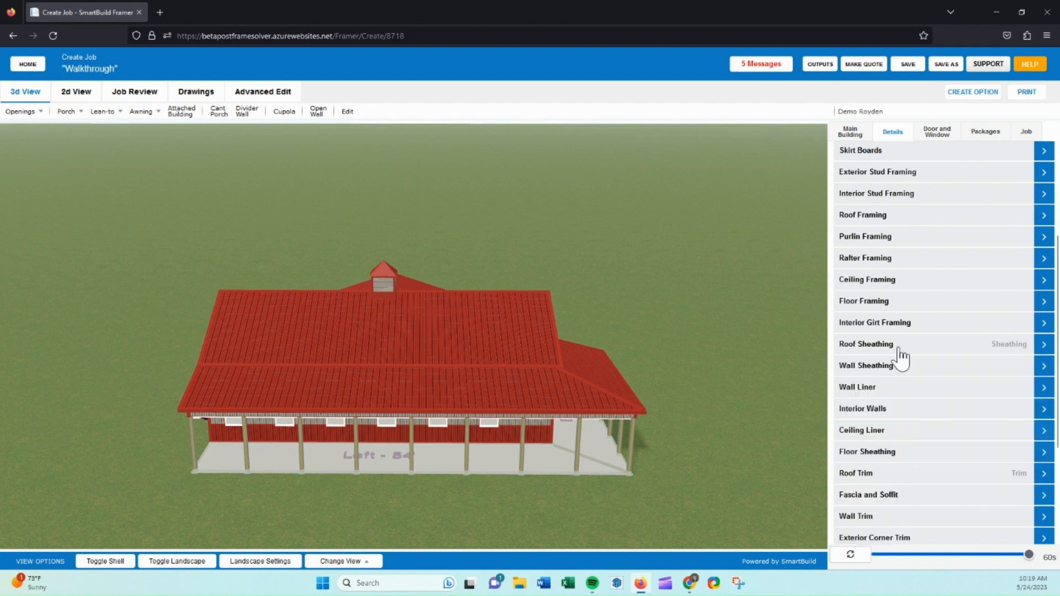
Open the Wall Sheathing settings and select Ag Rib 40 Yr. 29 Ga+ as the wall material.
click(878, 369)
click(928, 389)
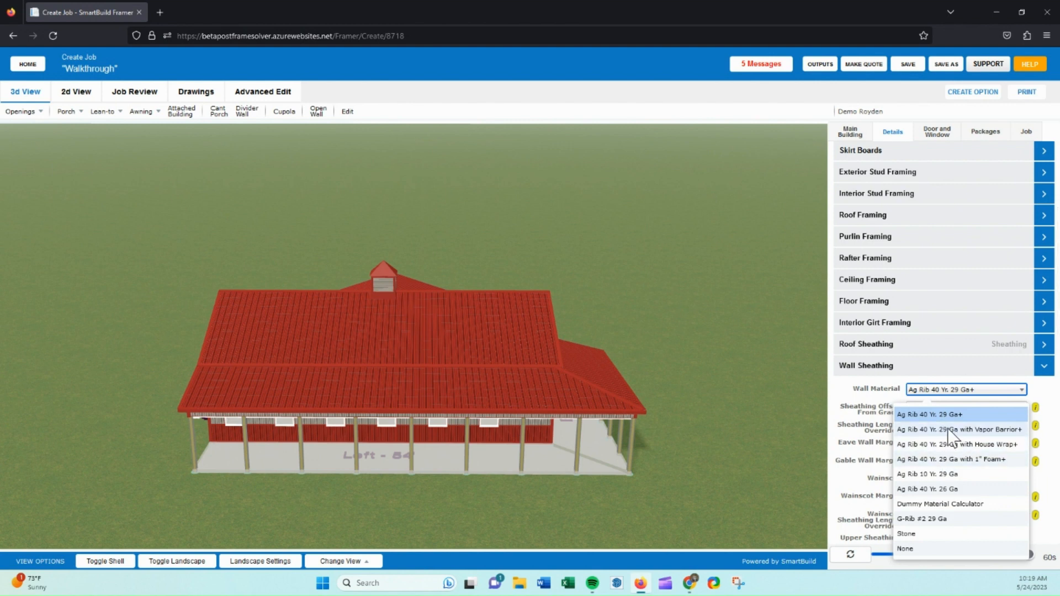
click(938, 414)
click(880, 370)
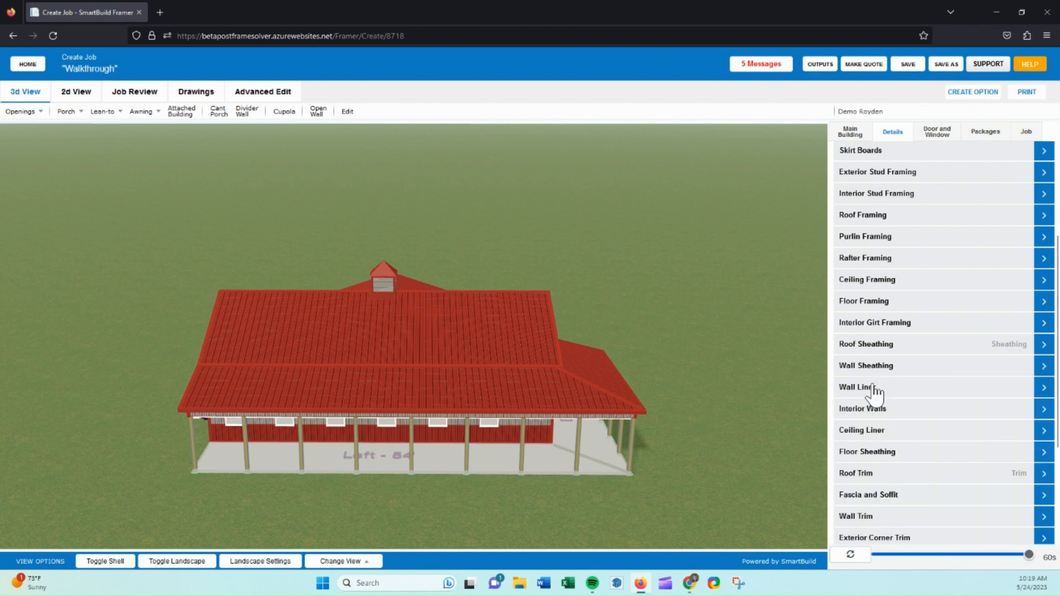
Inspect the Wall Liner settings and the building from different angles.
click(875, 390)
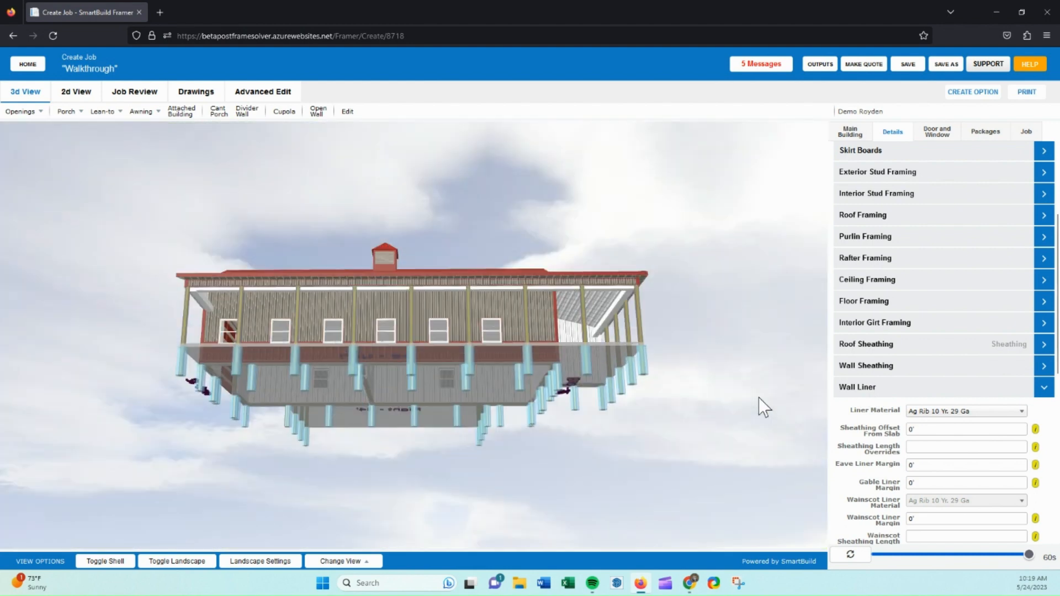
click(884, 389)
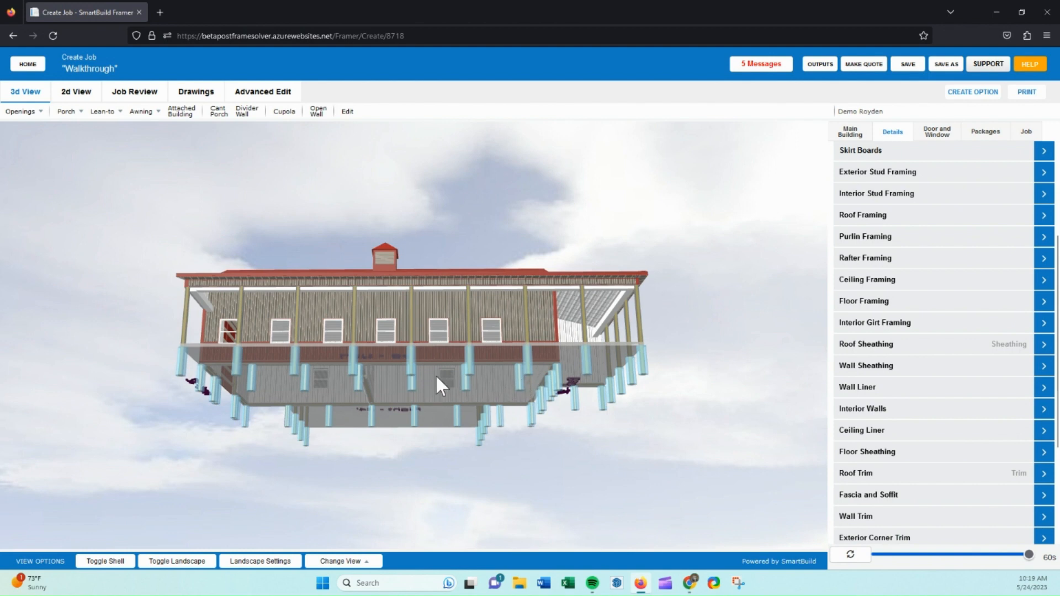
drag(515, 350, 515, 375)
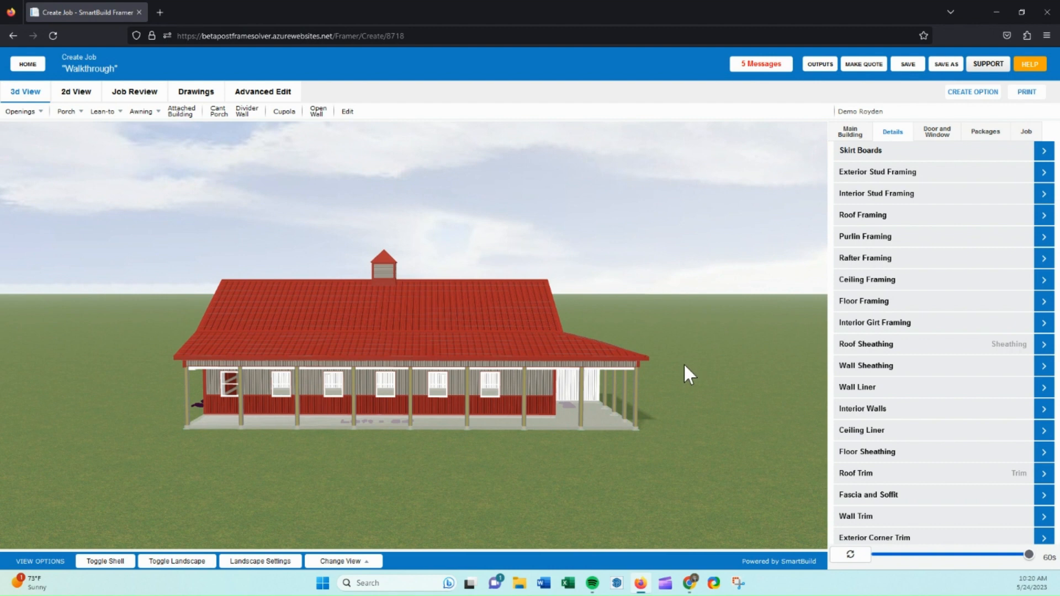
drag(684, 362, 681, 372)
scroll(844, 373, down, 2)
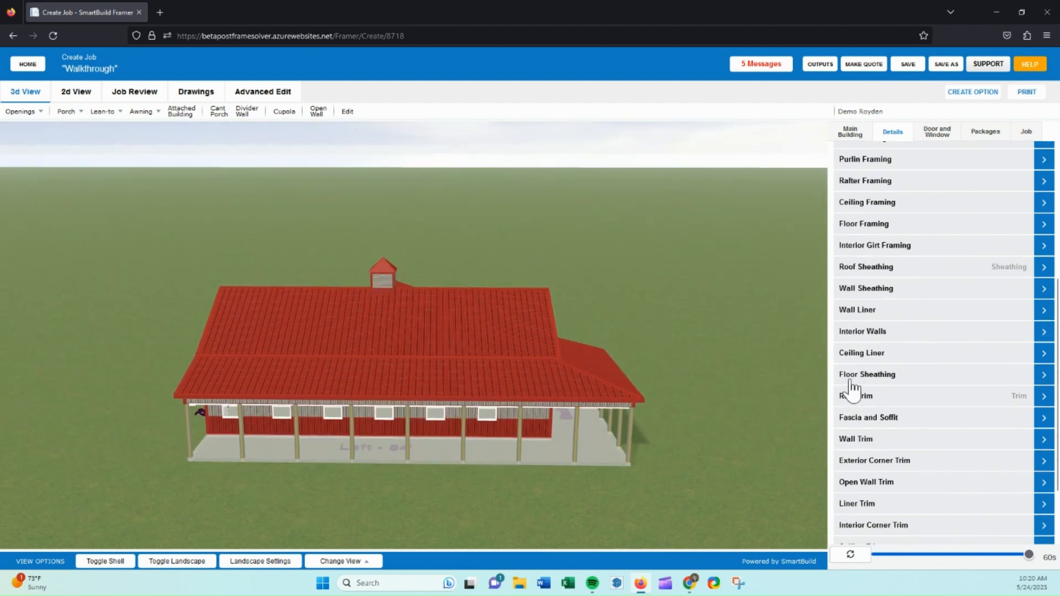
Set the roof trim ridge cap to Ridge Cap 14" with Vented Closure+.
click(854, 402)
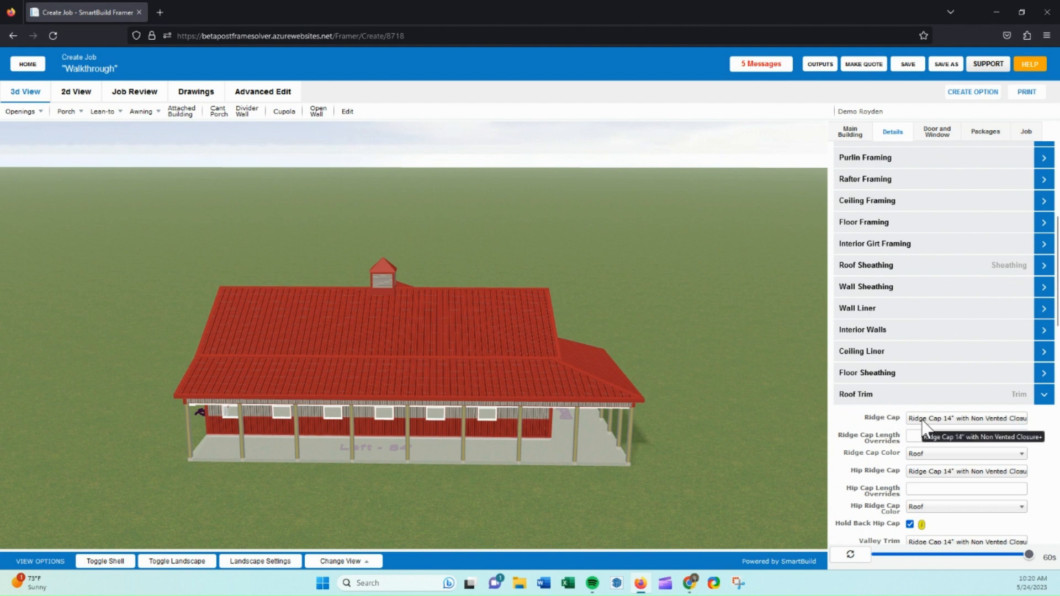
drag(760, 411, 759, 421)
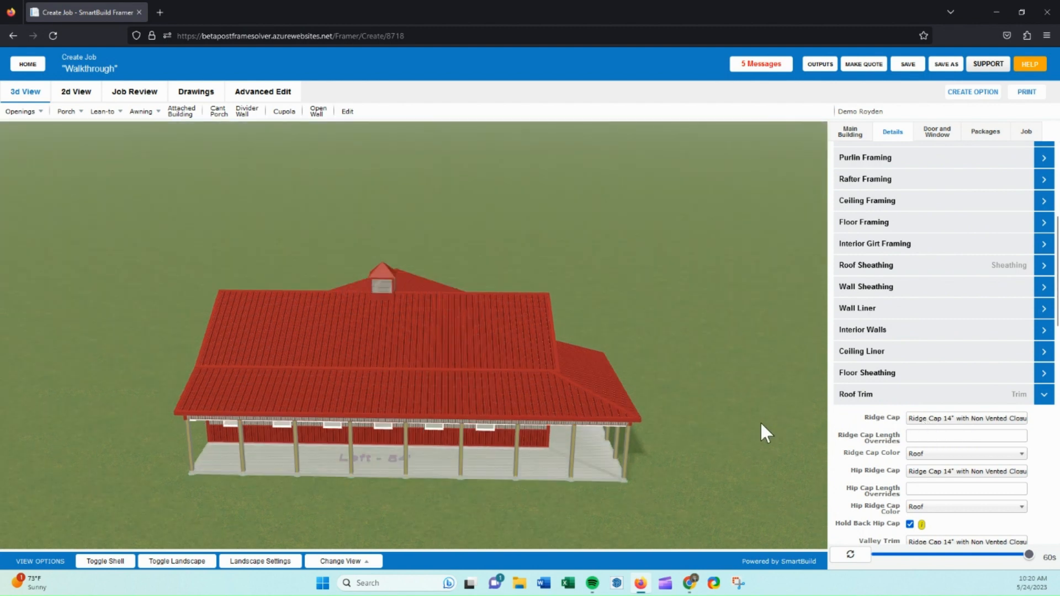
click(945, 420)
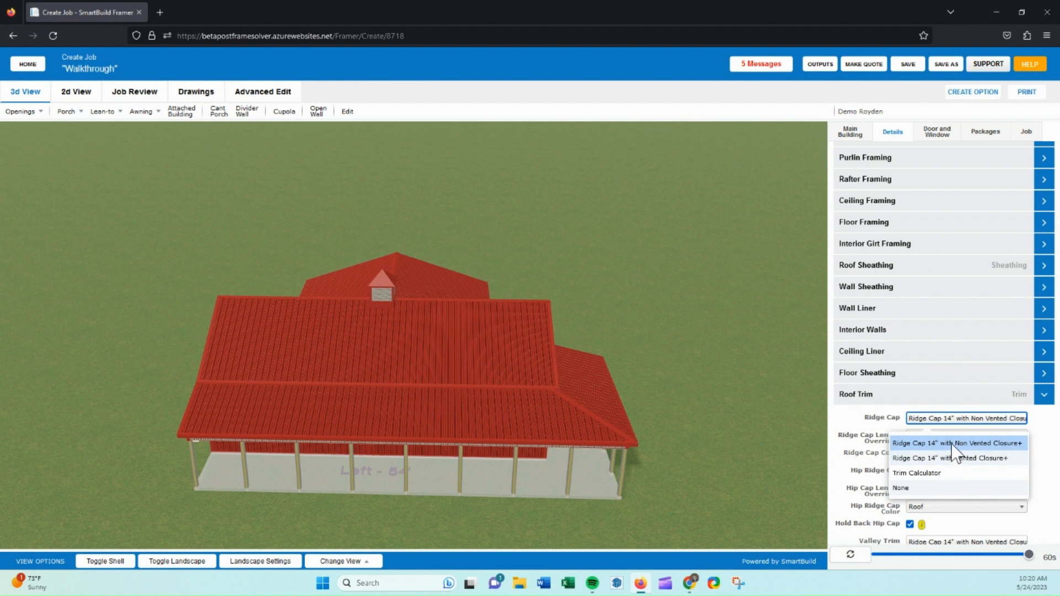
click(956, 459)
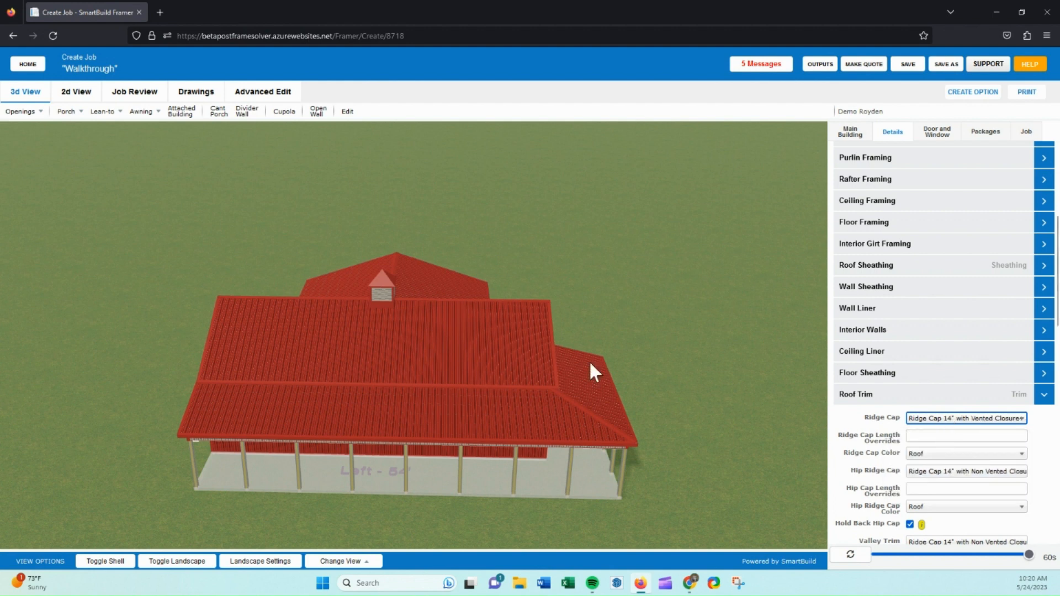
drag(511, 309, 529, 333)
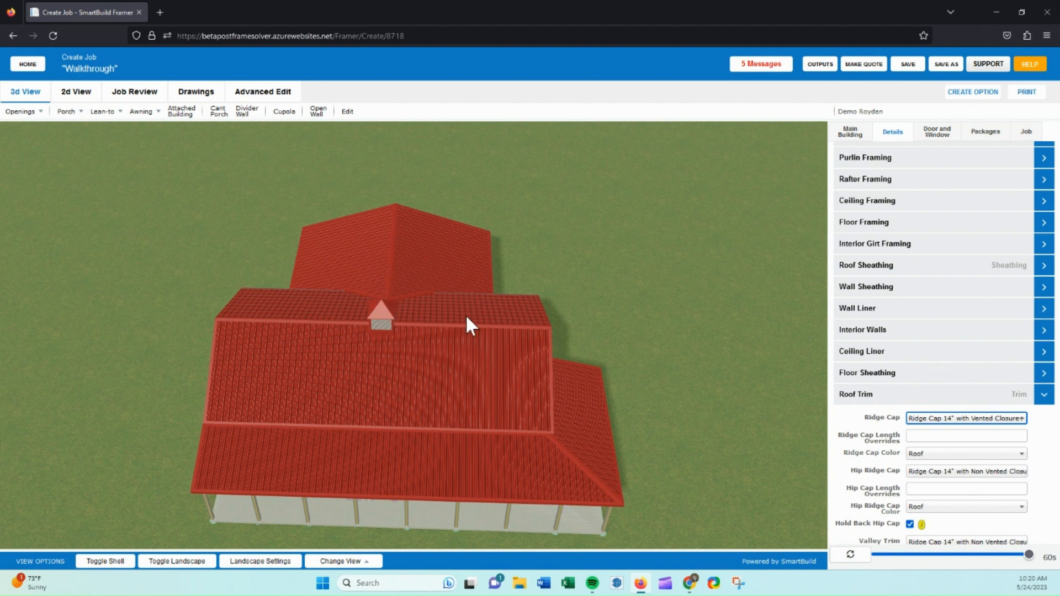
click(883, 395)
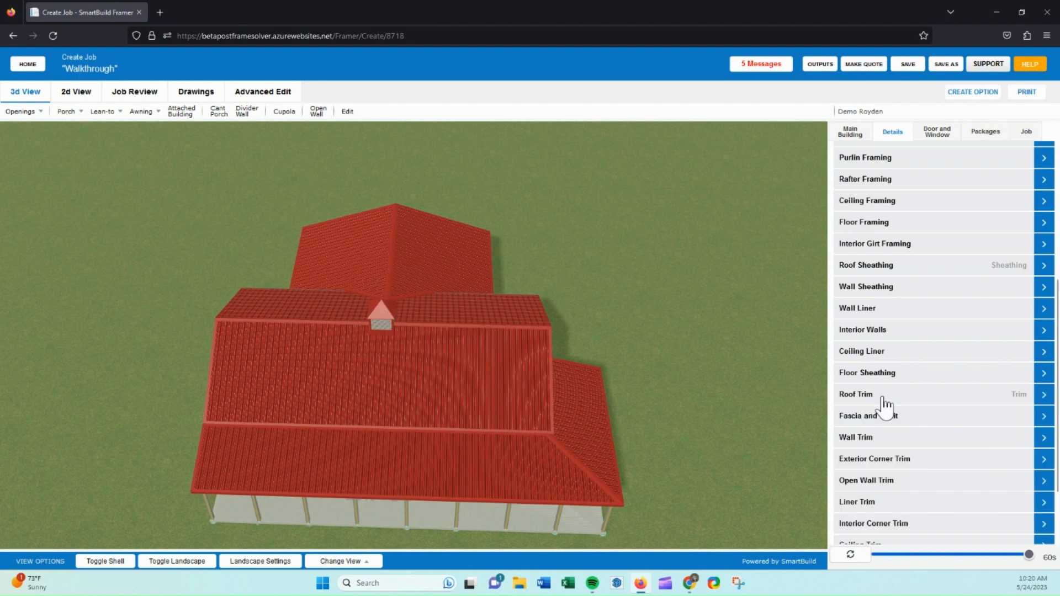
Review the job's material lists for framing, sheathing, trim, doors and windows, and accessories.
click(860, 554)
click(136, 95)
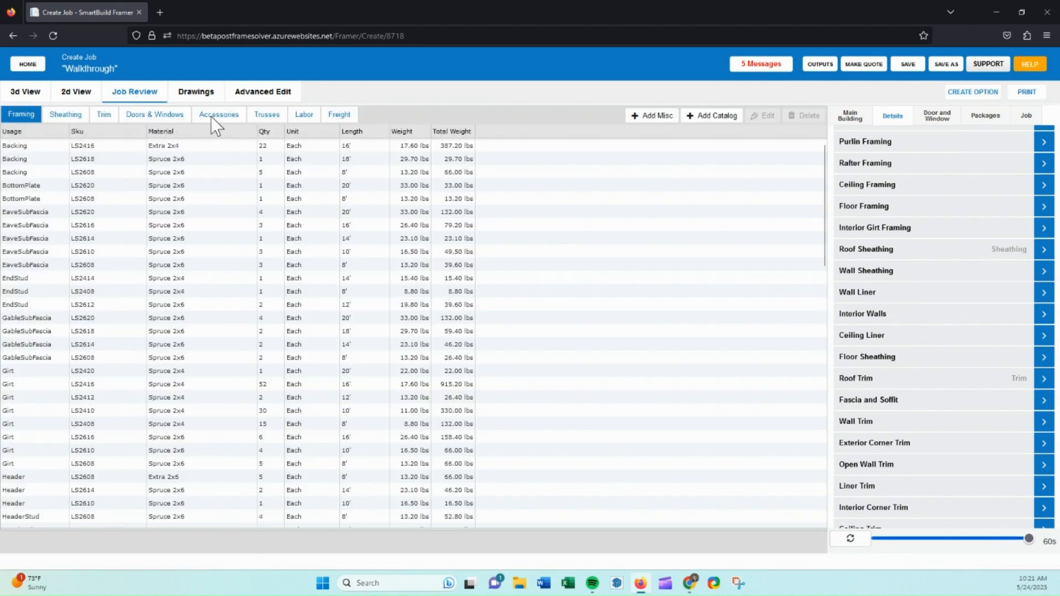
click(64, 115)
click(104, 117)
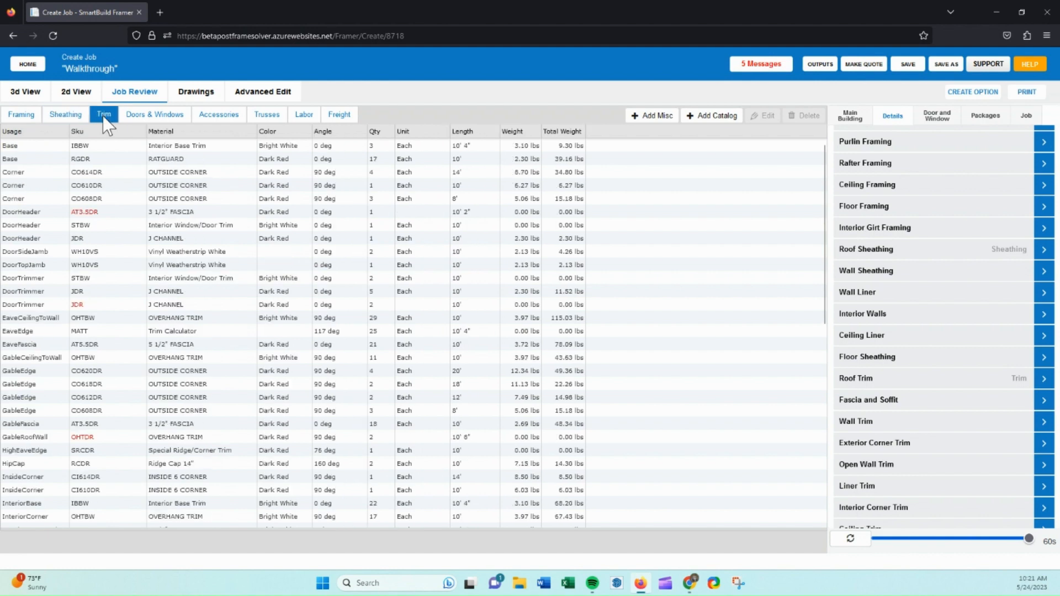
click(148, 117)
click(212, 117)
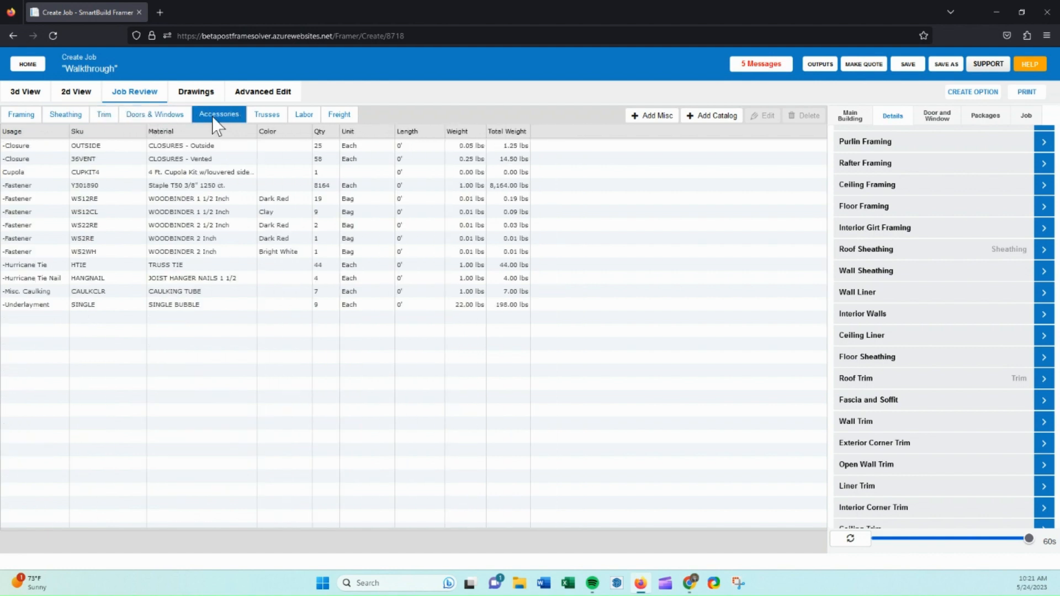
click(195, 161)
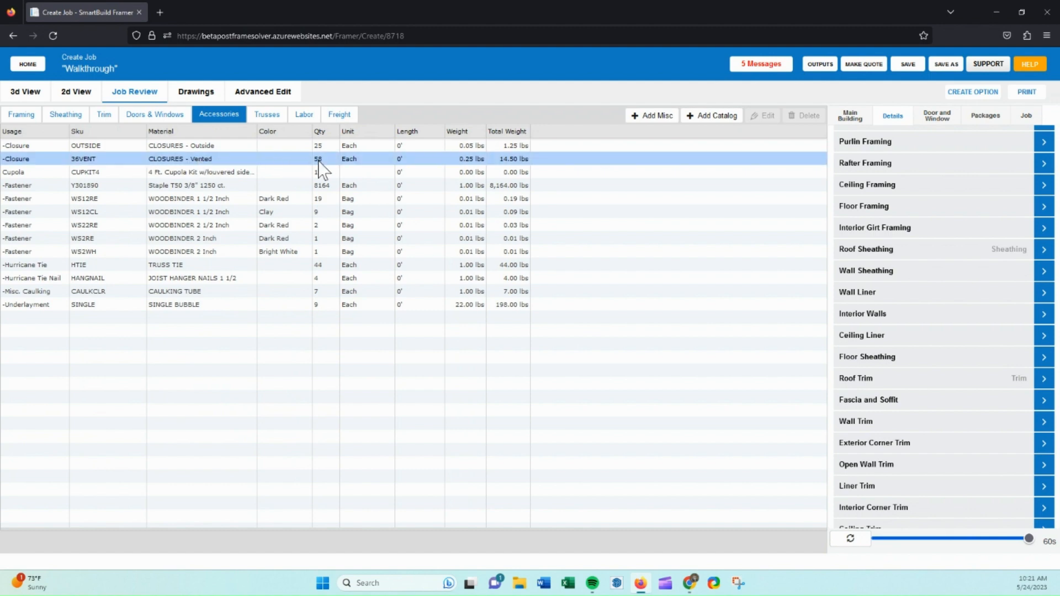
click(27, 94)
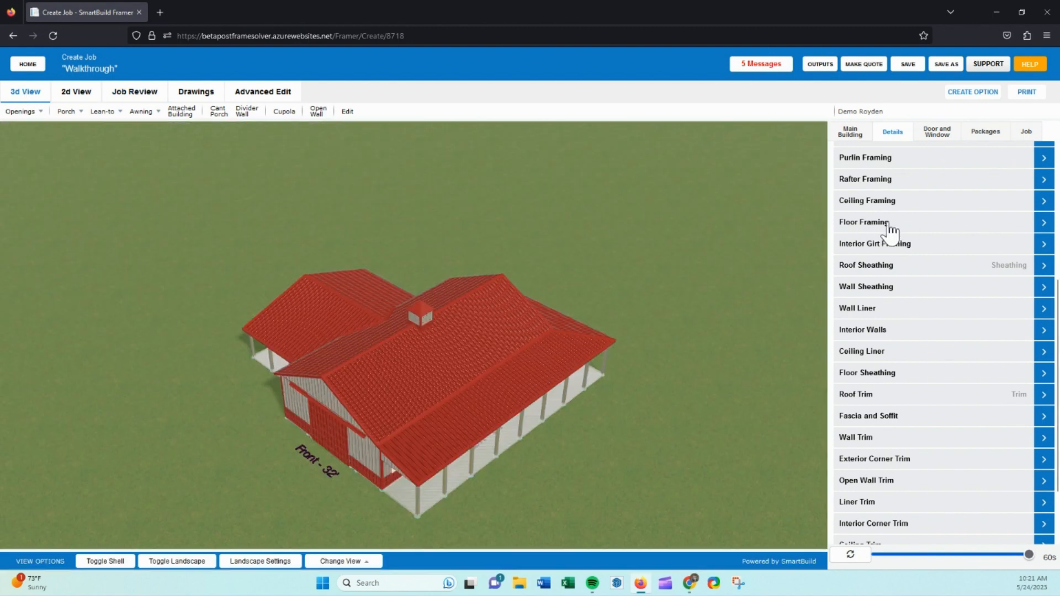
Review the walkdoor trim and walkdoor post framing settings.
click(938, 134)
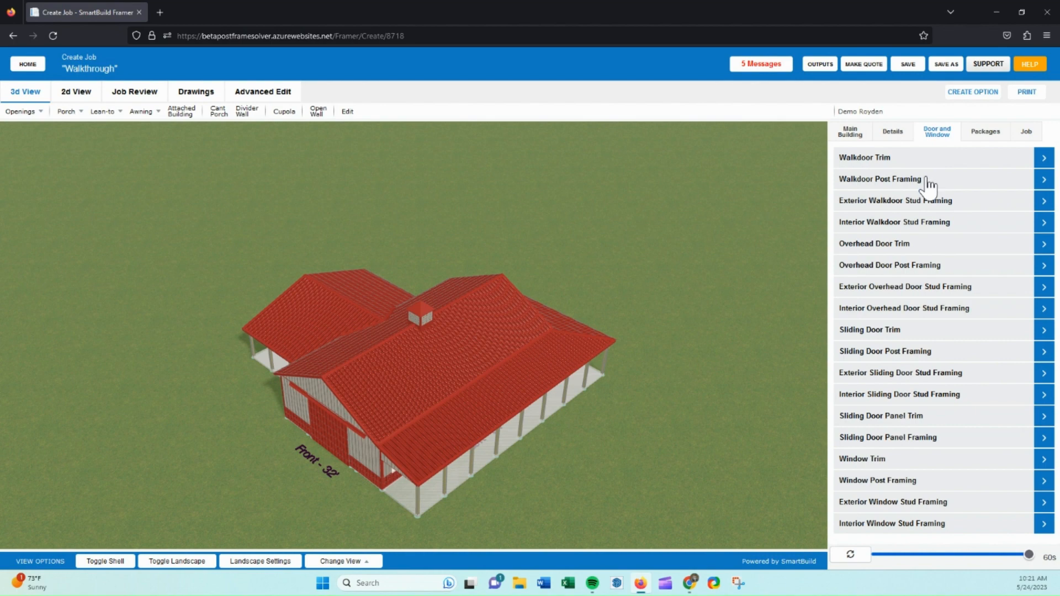
drag(701, 400, 543, 388)
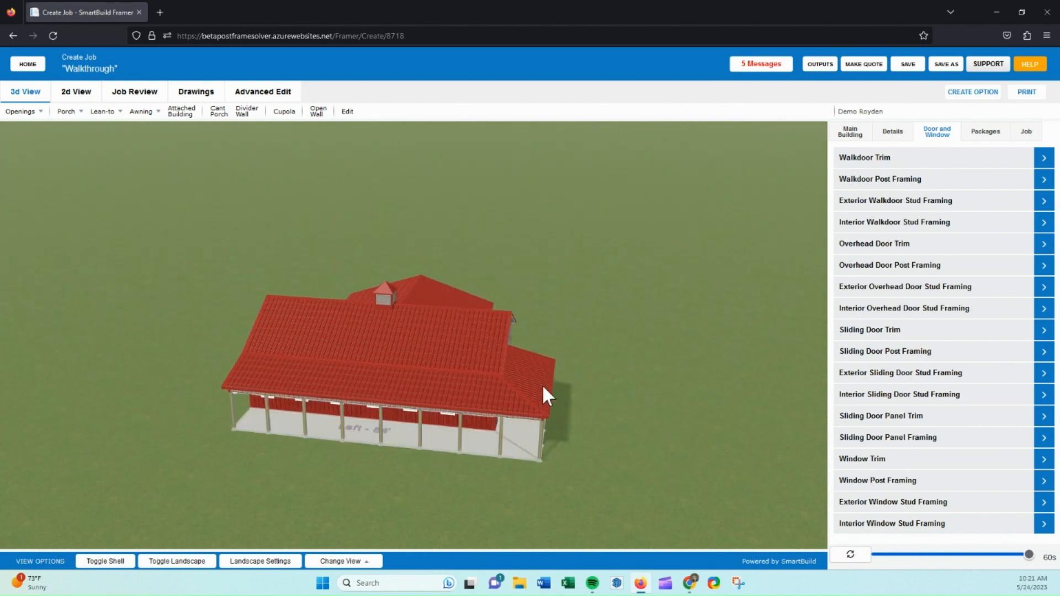
click(891, 161)
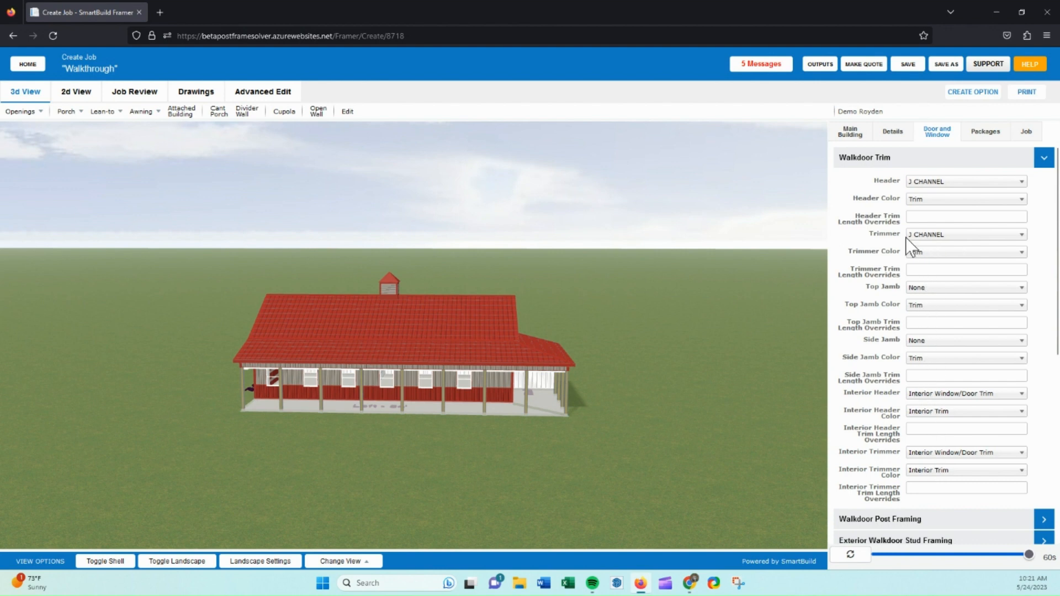
click(884, 159)
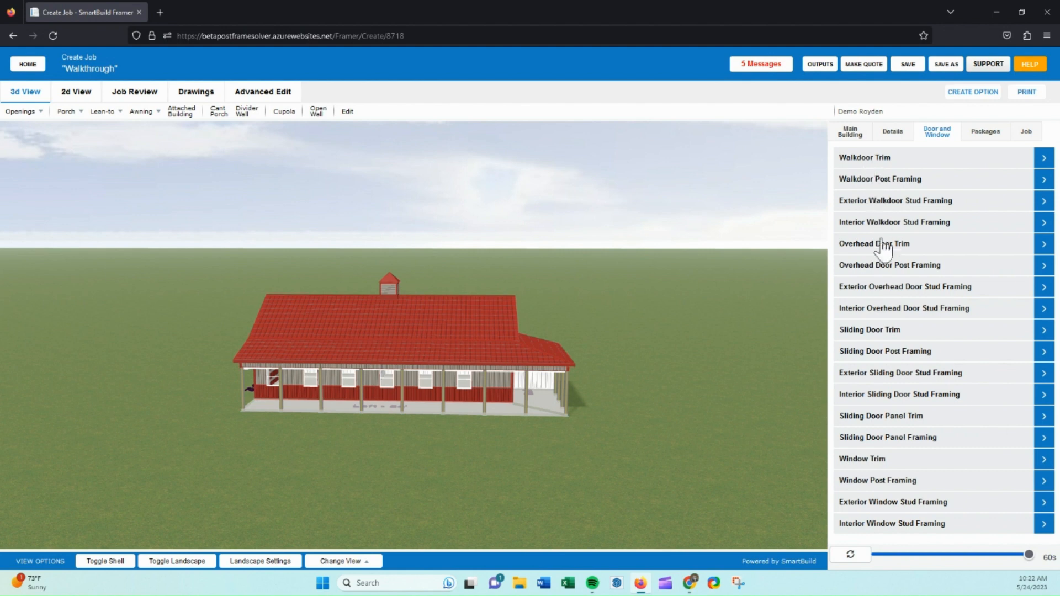
click(879, 182)
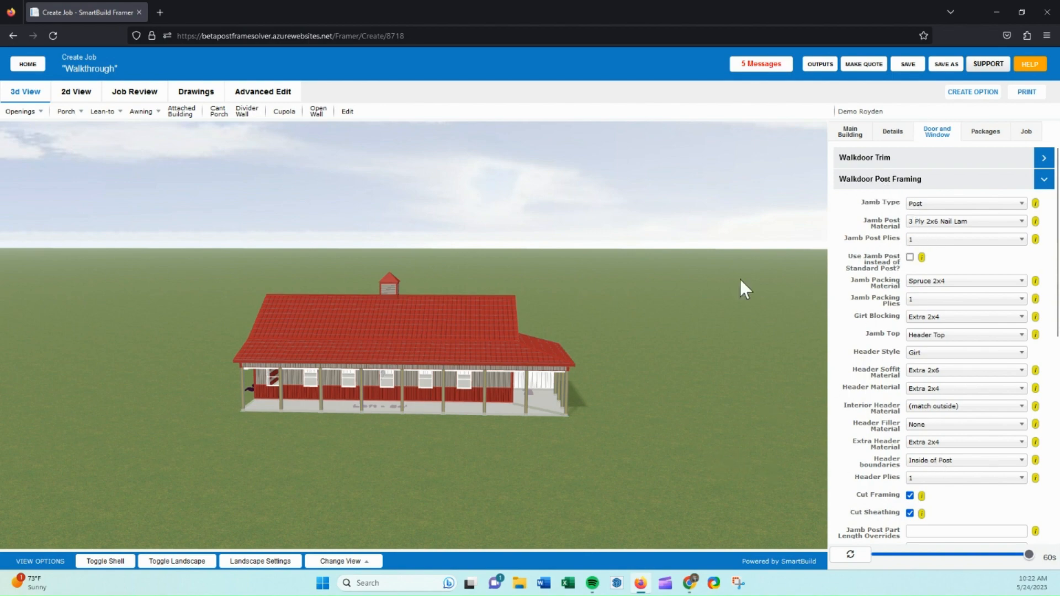
Toggle the building shell off and back on to inspect the walkdoor framing in 3D.
drag(660, 356, 574, 367)
scroll(488, 388, up, 6)
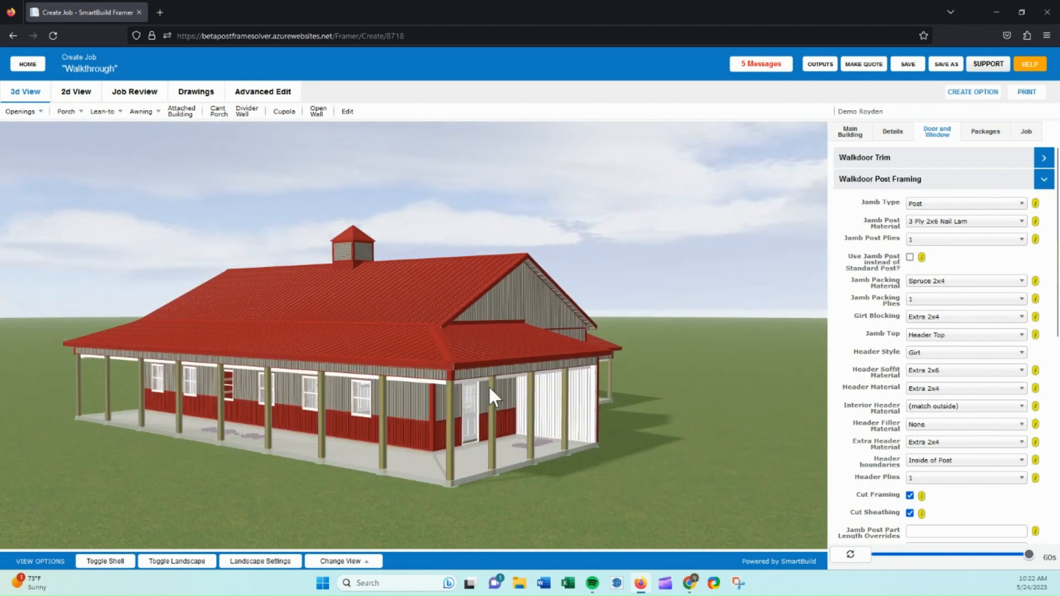
drag(488, 386, 383, 399)
click(114, 562)
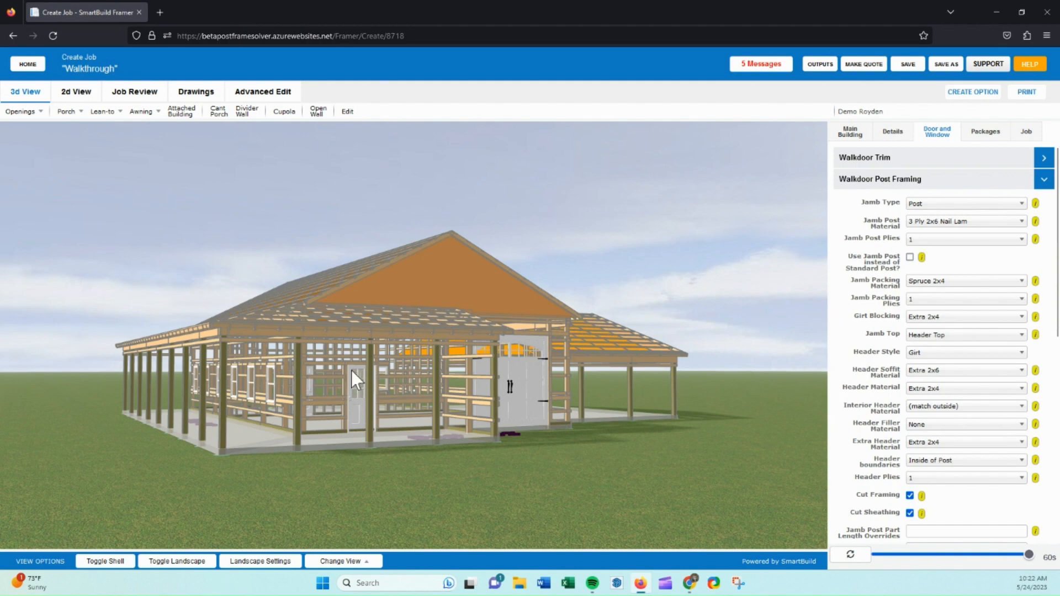
drag(338, 361, 368, 385)
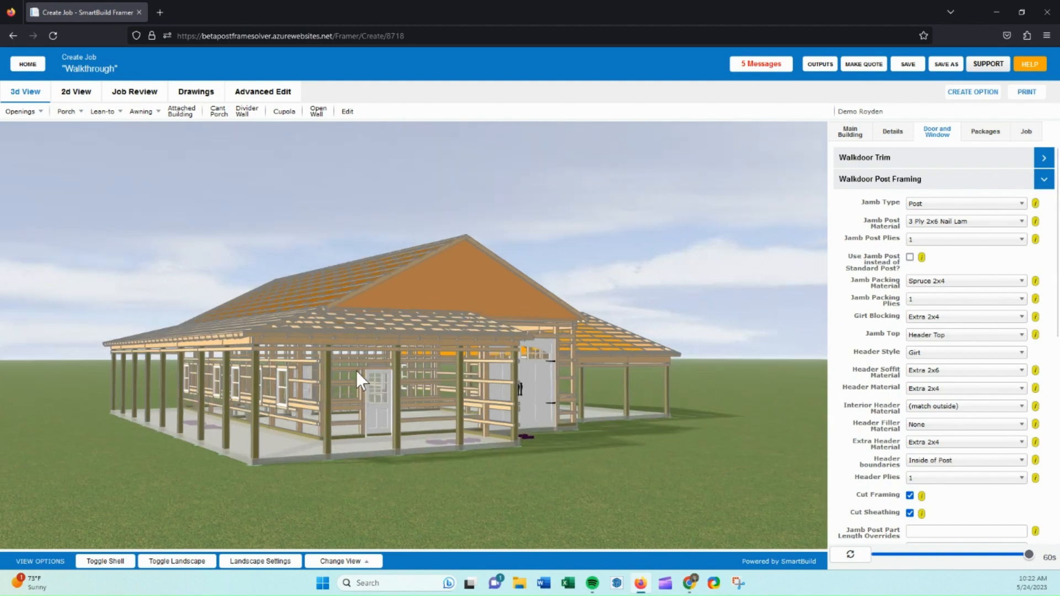
click(107, 561)
click(872, 180)
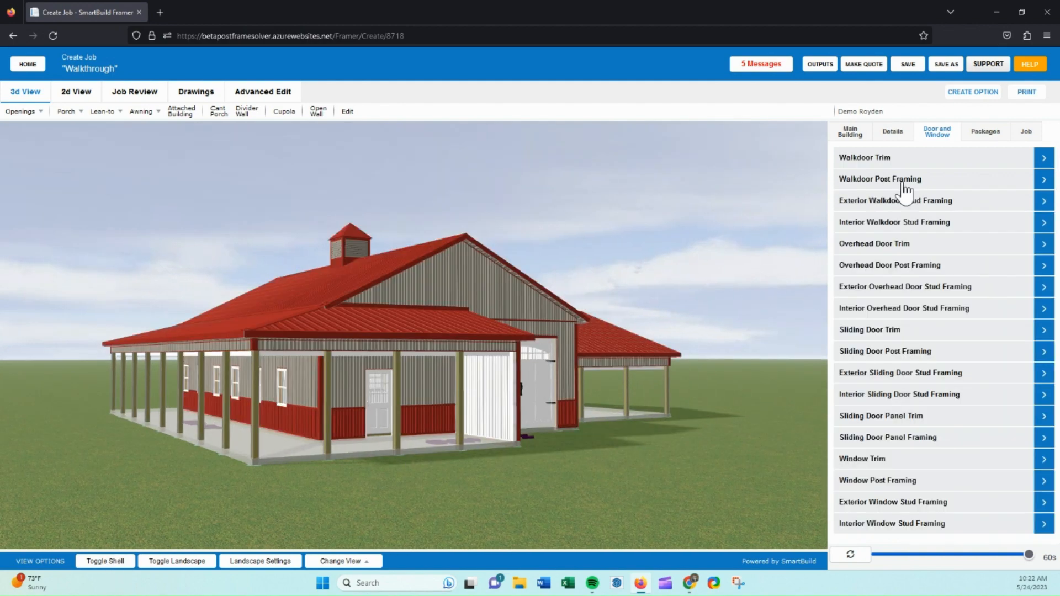
Select the Auto Complete Package labor bundle, enable it, and accept the labor options dialog.
click(976, 135)
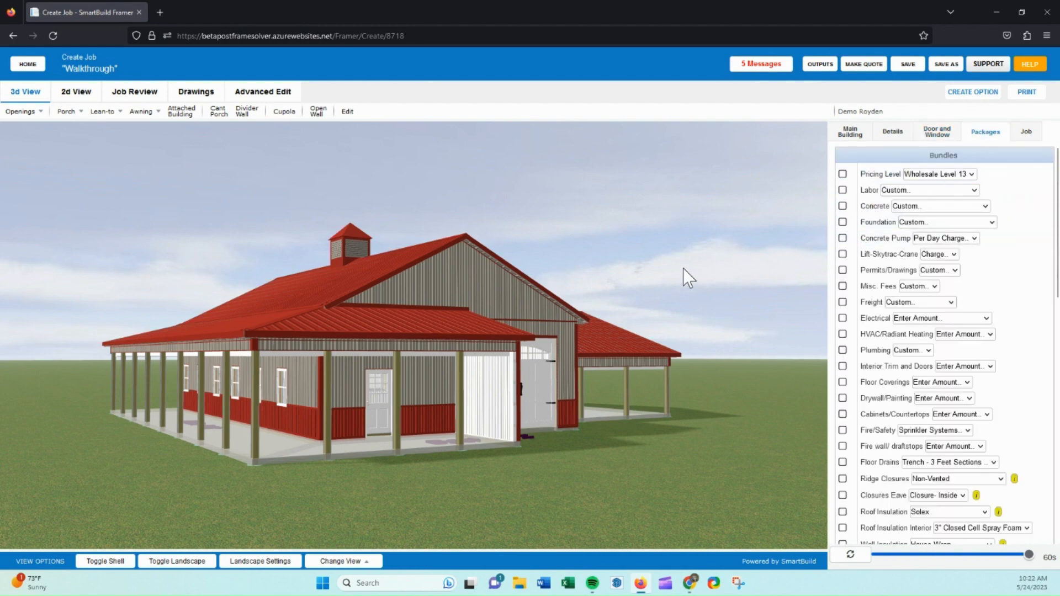
drag(683, 268, 814, 269)
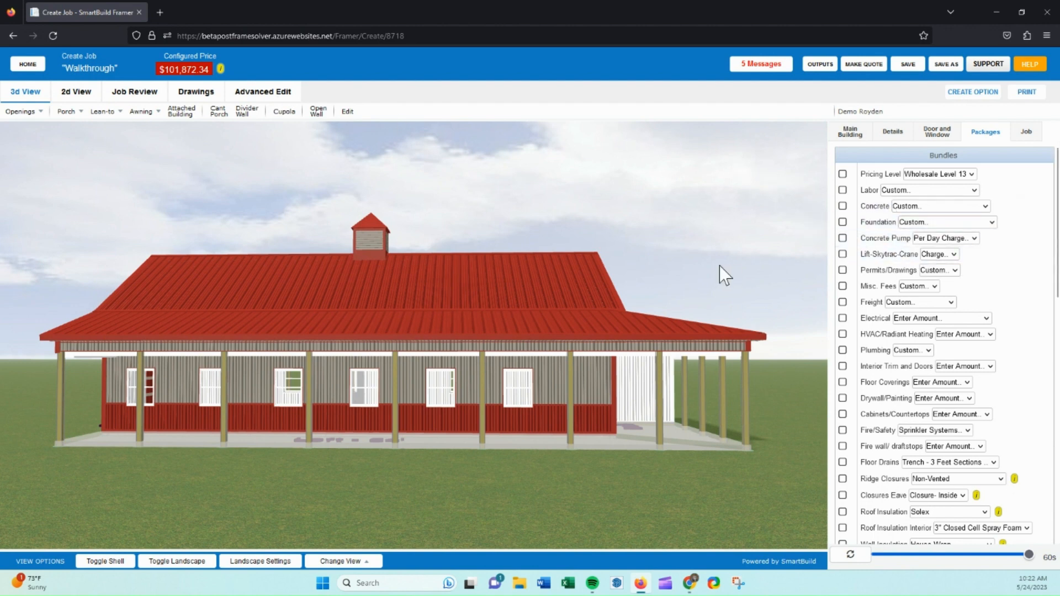
drag(719, 267, 706, 270)
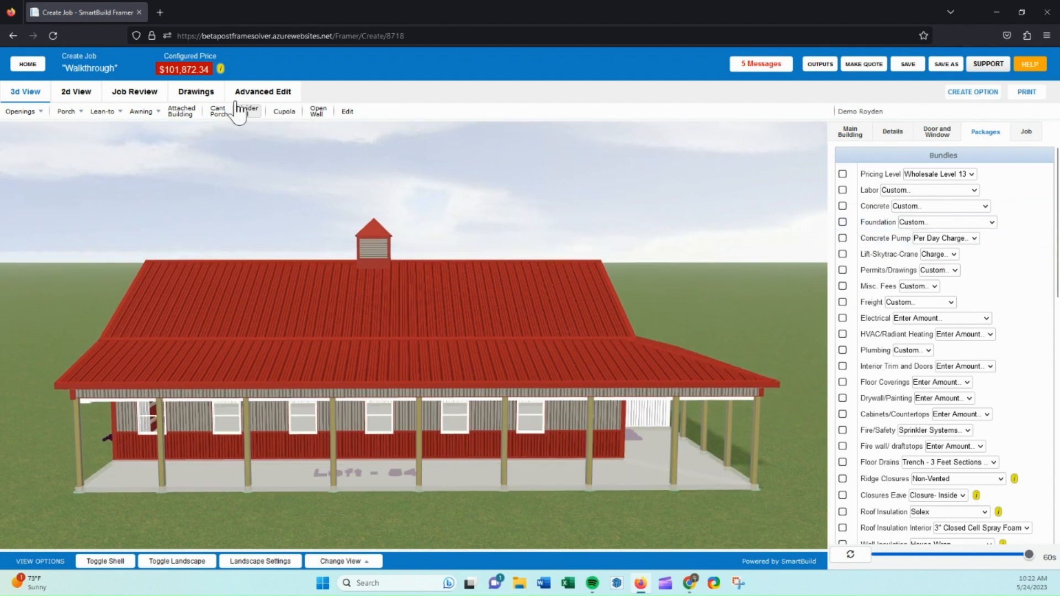
click(900, 190)
click(903, 221)
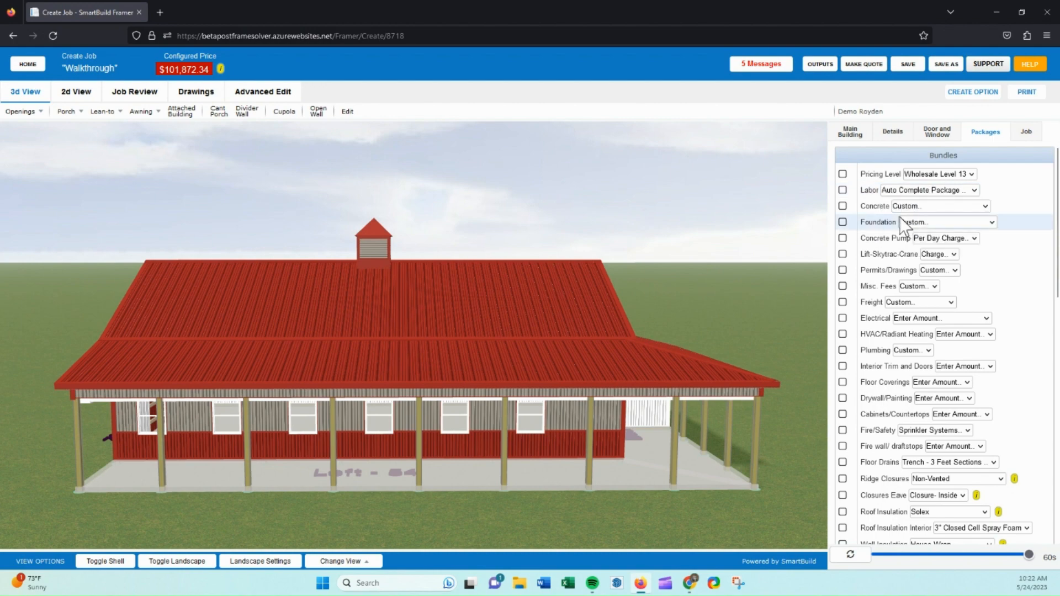
click(842, 190)
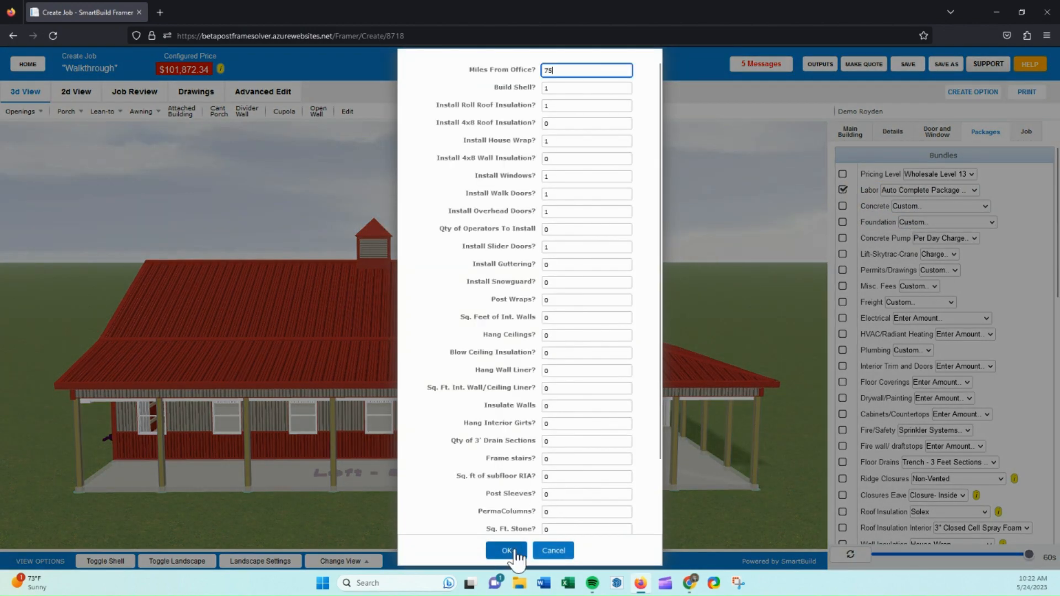
click(516, 552)
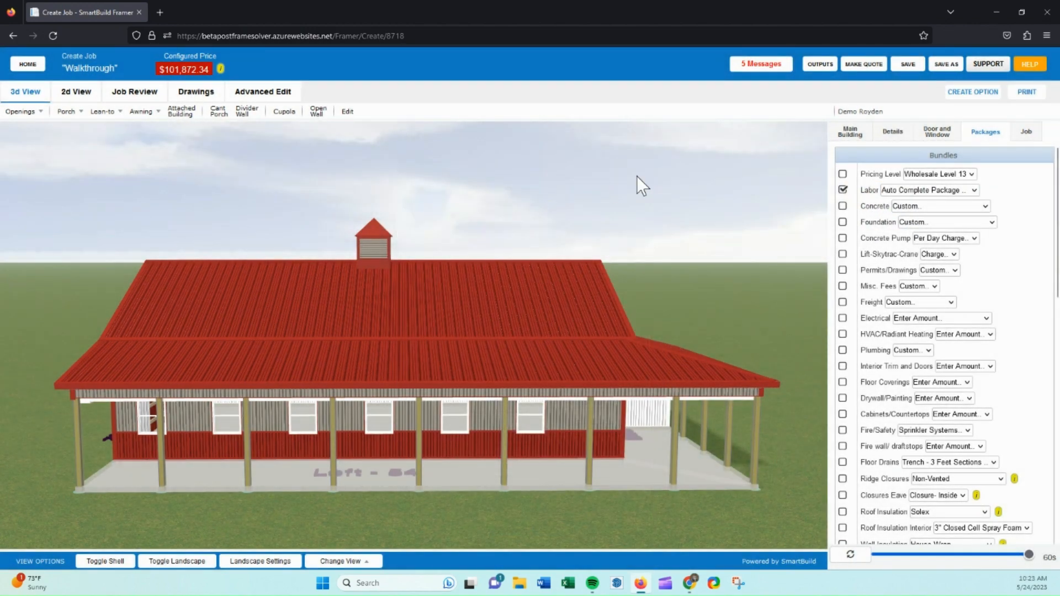
Set the Labor bundle to Custom with a total amount of 20,000.
click(893, 193)
click(889, 205)
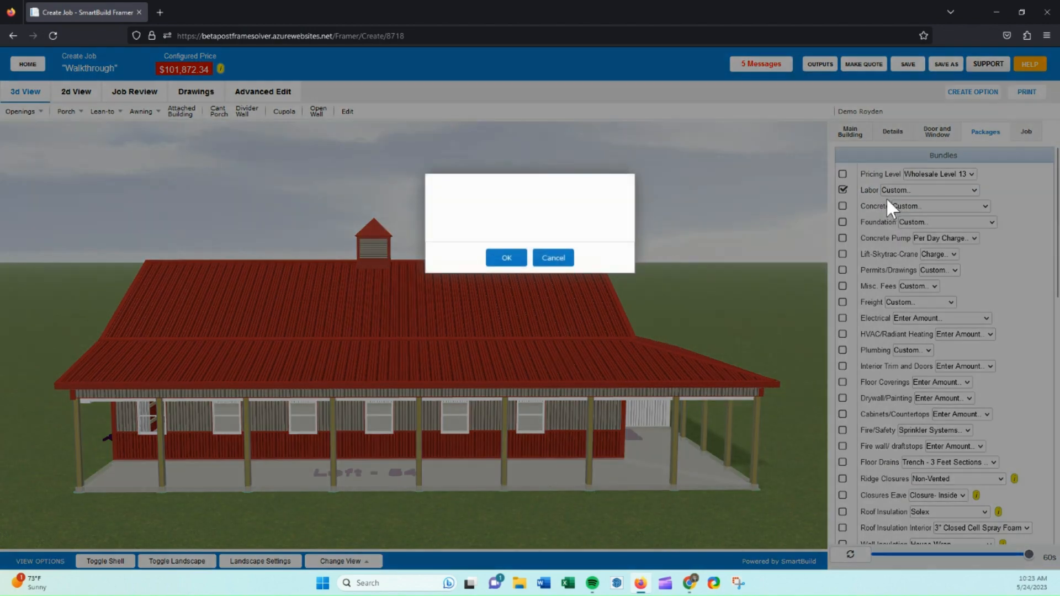
click(552, 197)
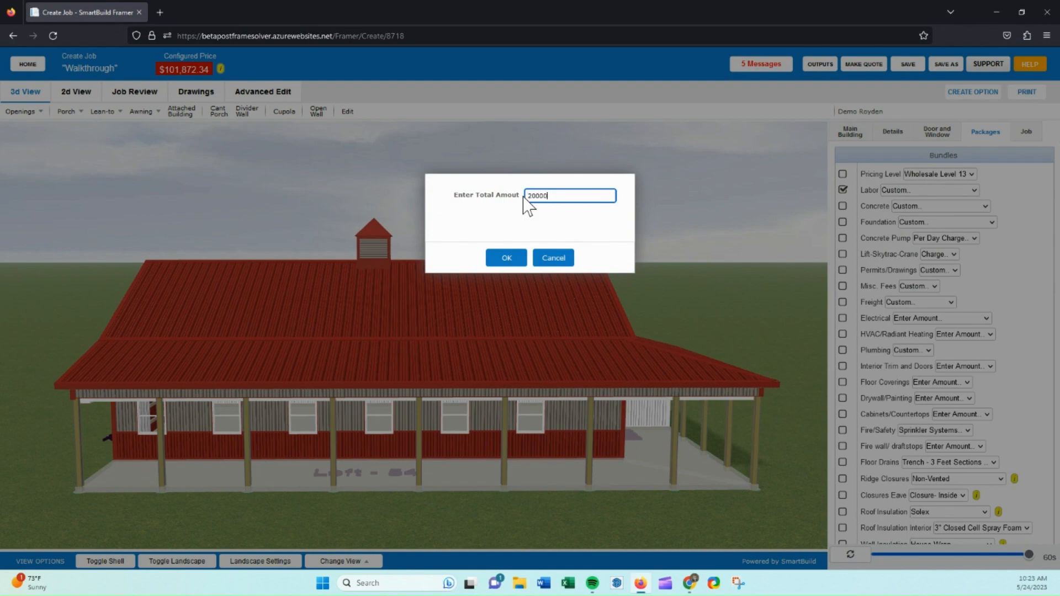
click(506, 258)
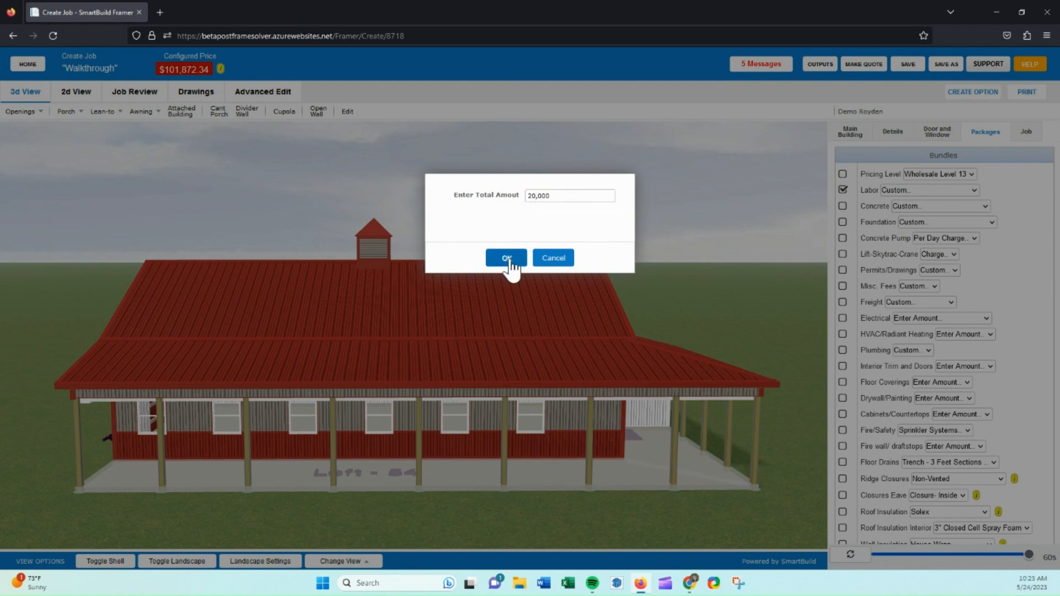
Set the Concrete bundle to 4 Inch Floor and enable it.
click(908, 207)
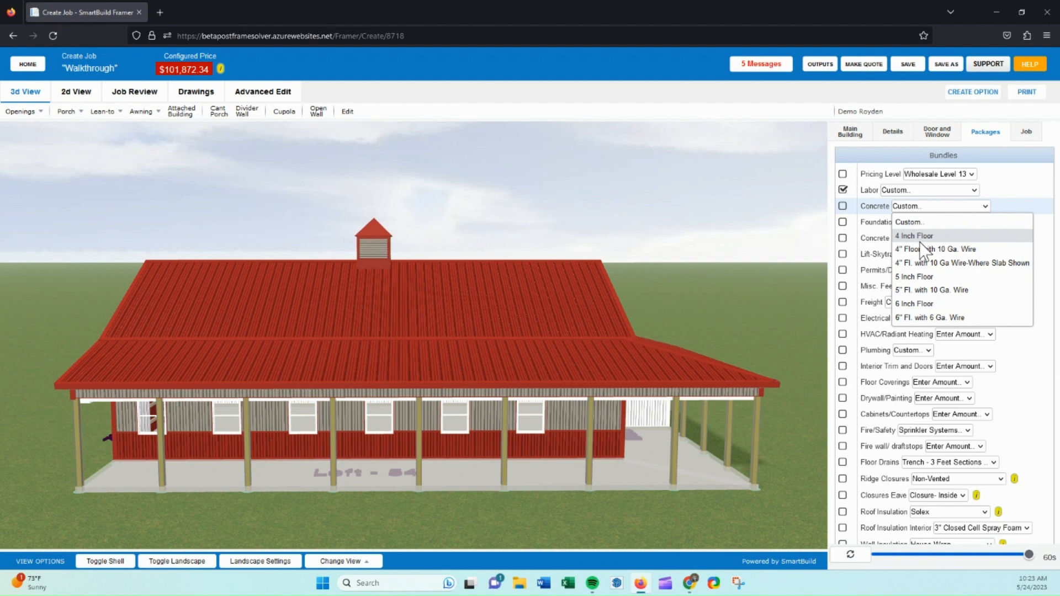
click(912, 222)
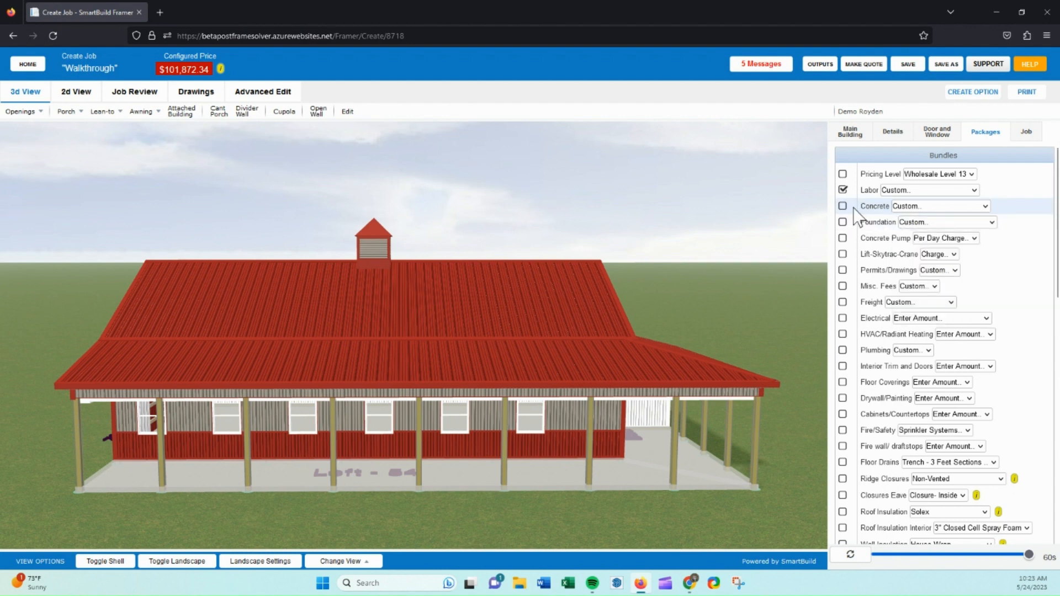
click(907, 207)
click(914, 236)
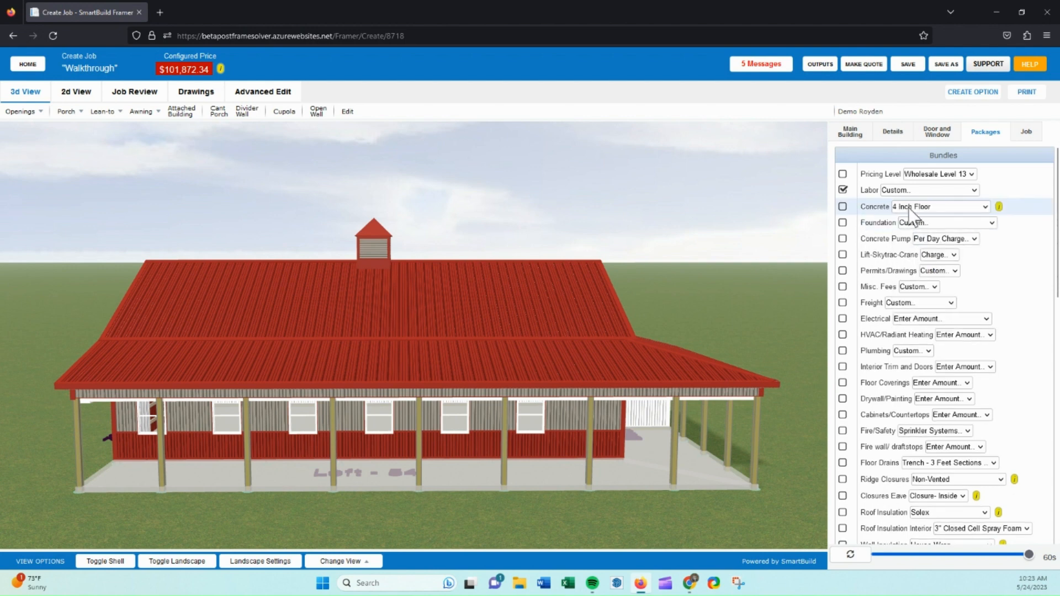
click(845, 207)
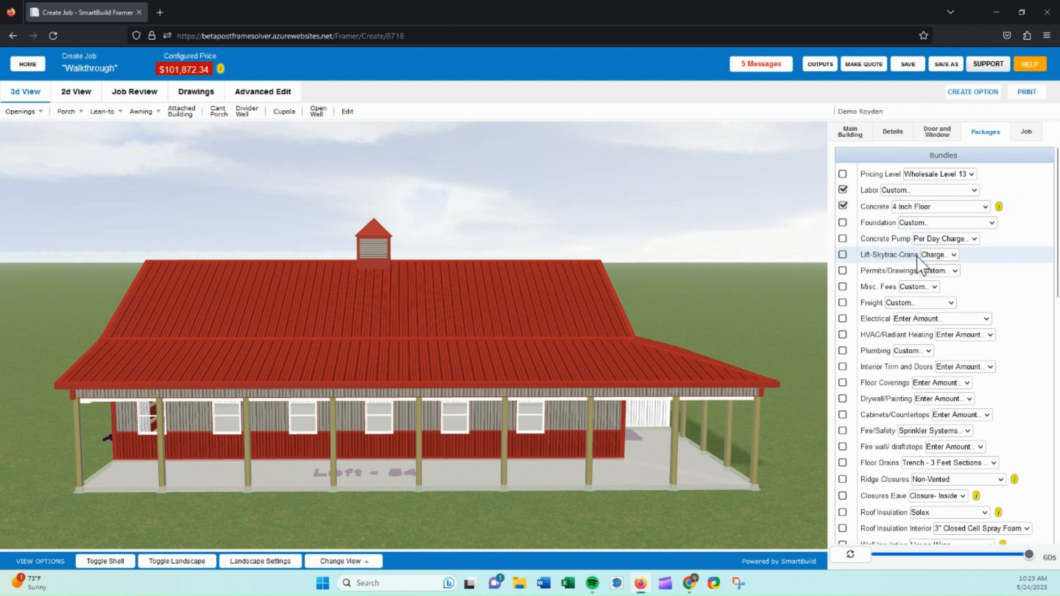
Enable the Lift-Skytrac-Crane bundle with an amount of 1,000.
click(842, 254)
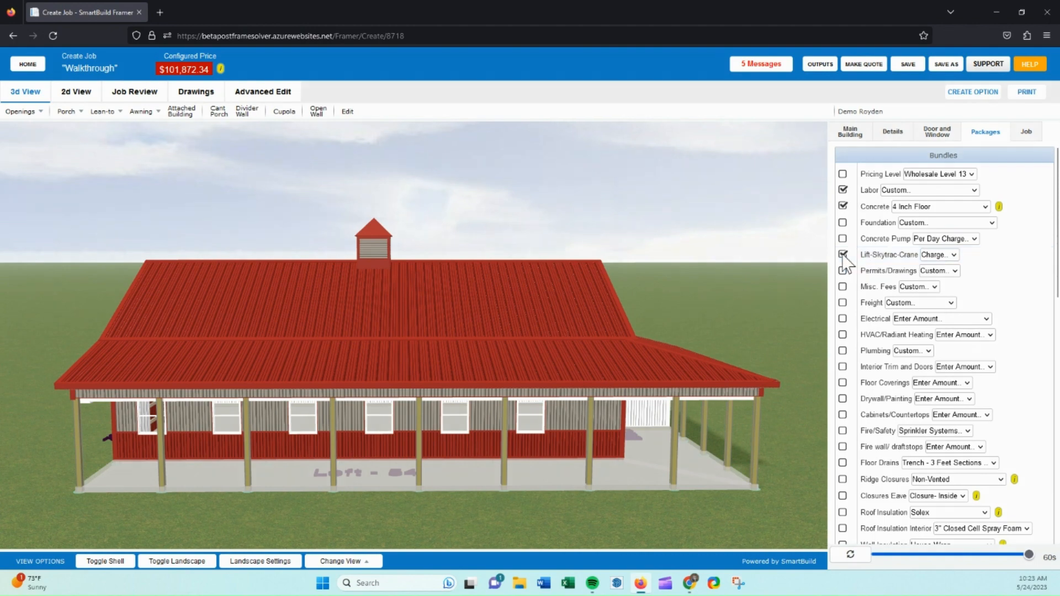
click(561, 197)
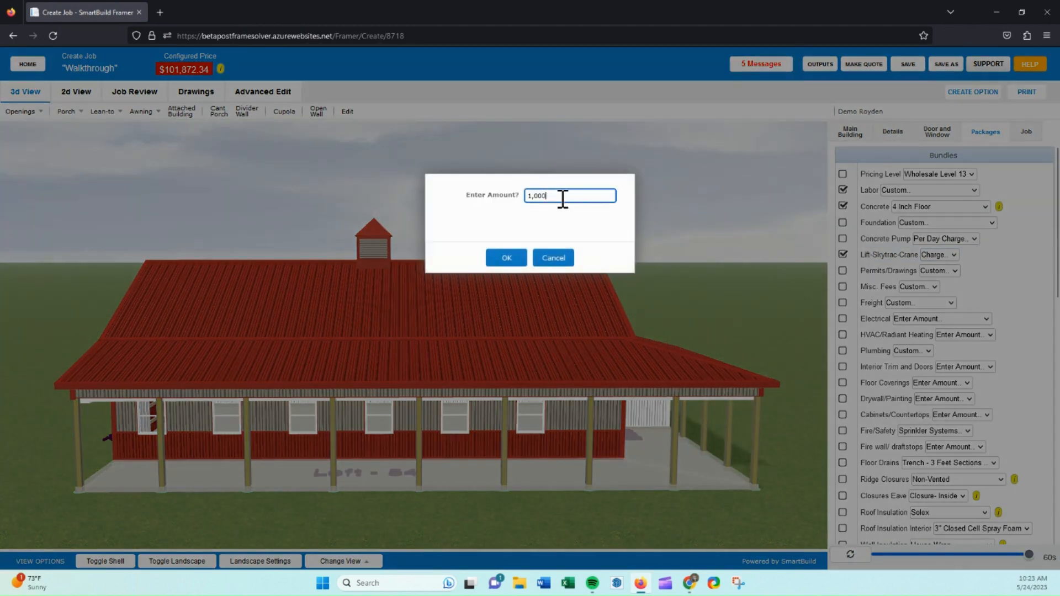
click(508, 259)
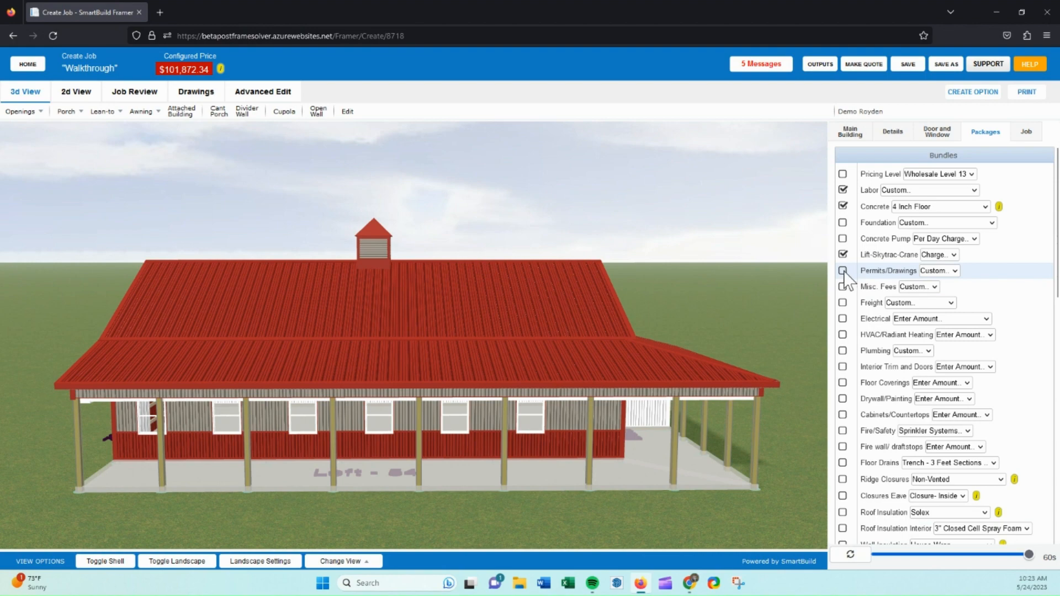
Enable the Permits/Drawings bundle with a total amount of 200.
click(843, 270)
click(528, 197)
text(2)
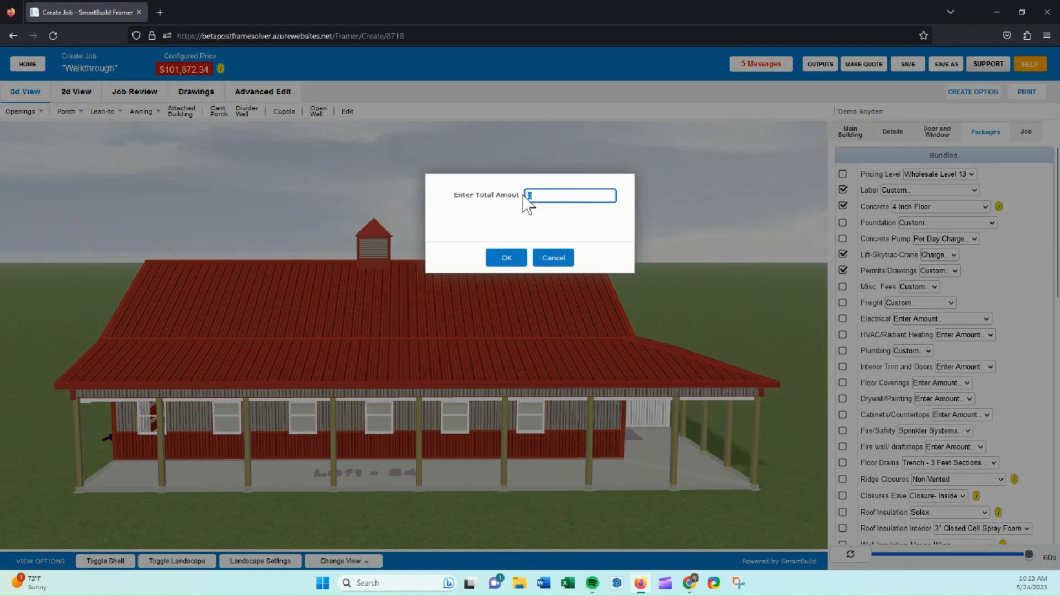
text(00)
click(514, 259)
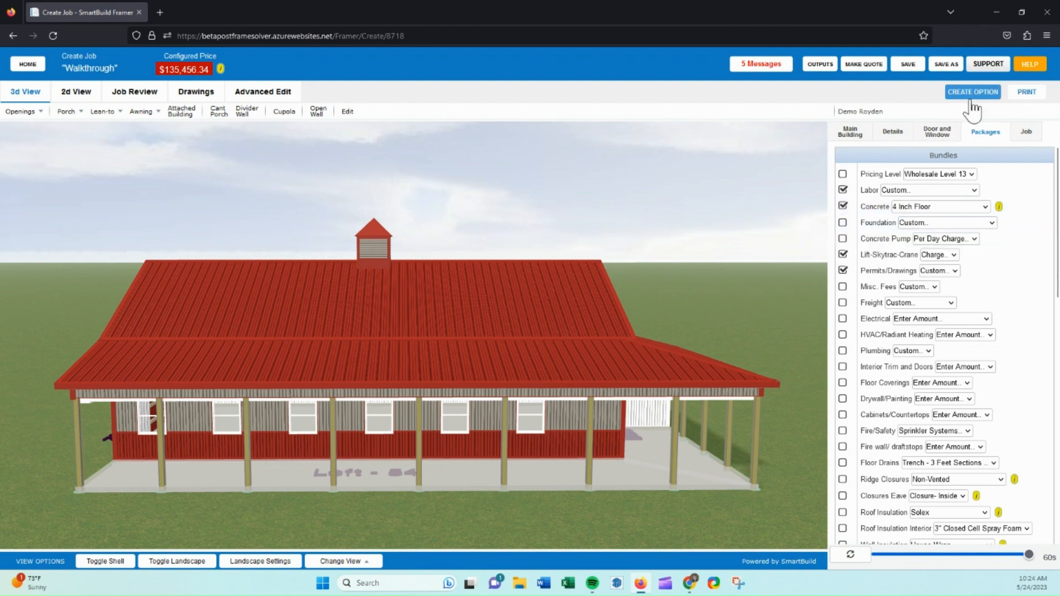
Start creating a modeled option and delete the attached building within it.
drag(721, 177, 519, 201)
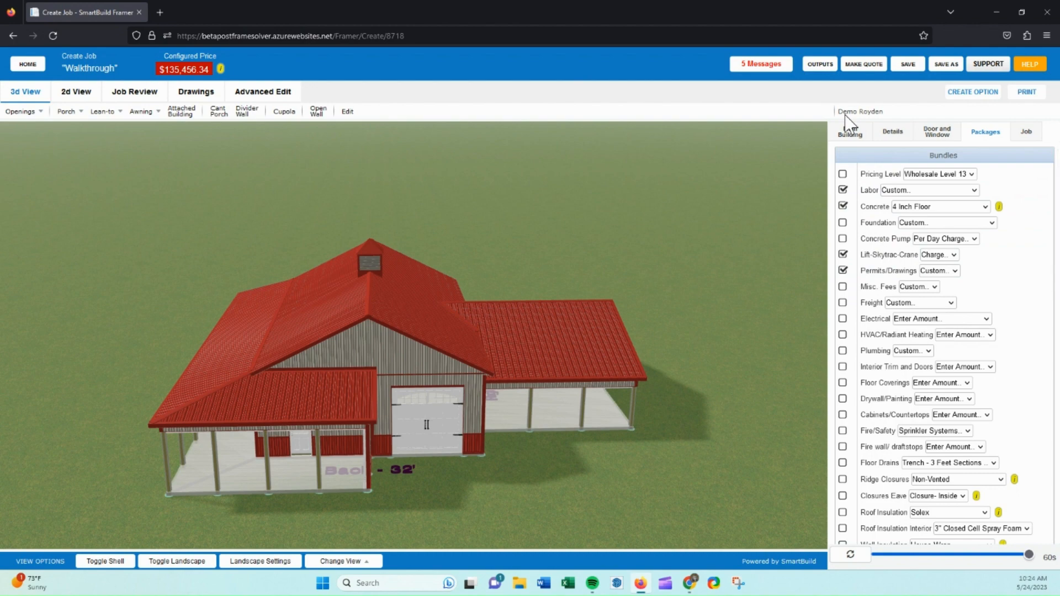
drag(736, 244, 698, 244)
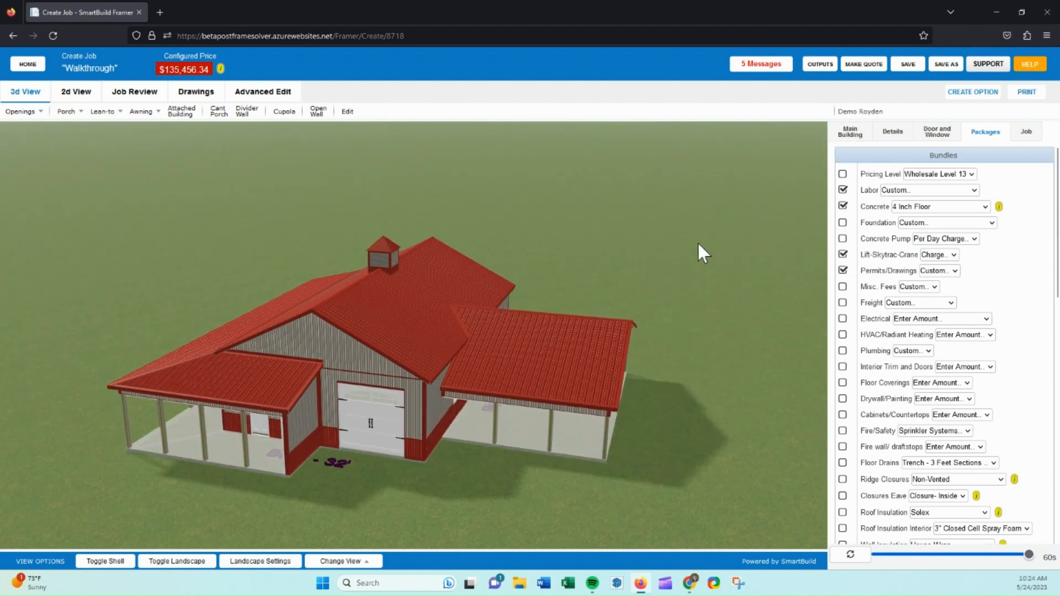
click(960, 95)
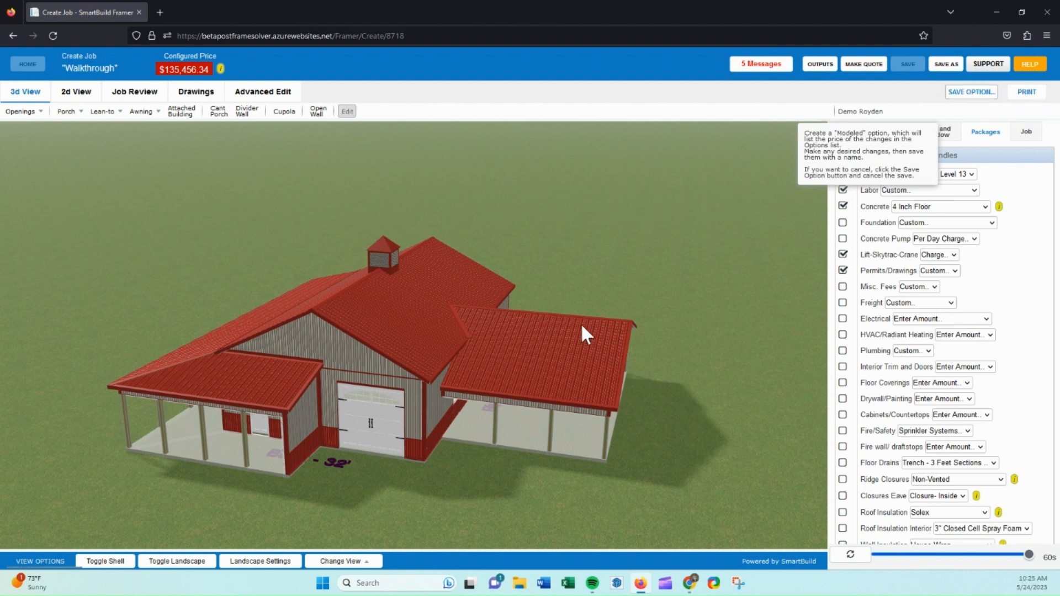
click(548, 362)
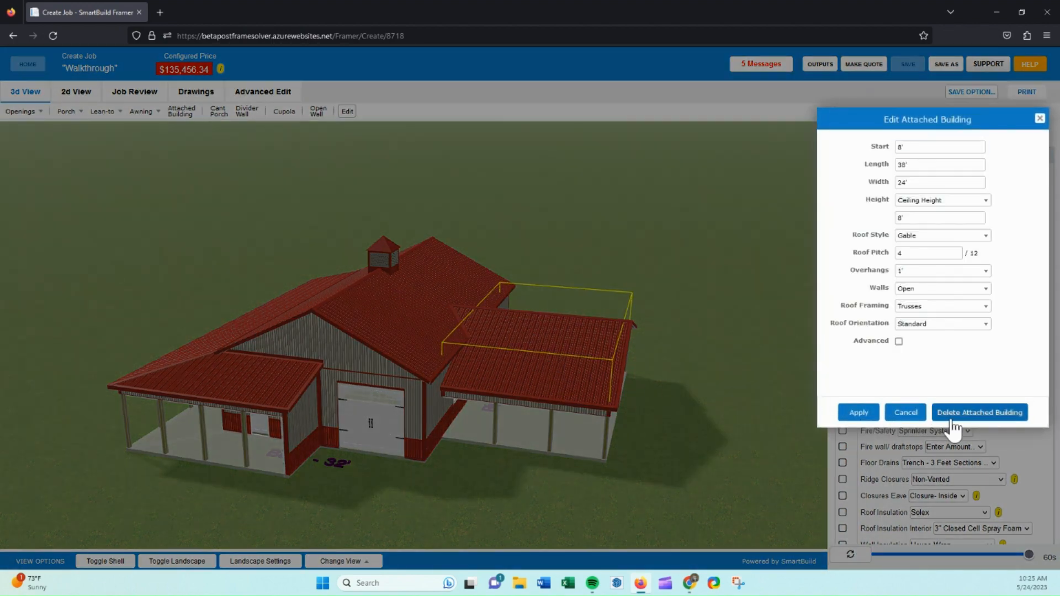
click(972, 413)
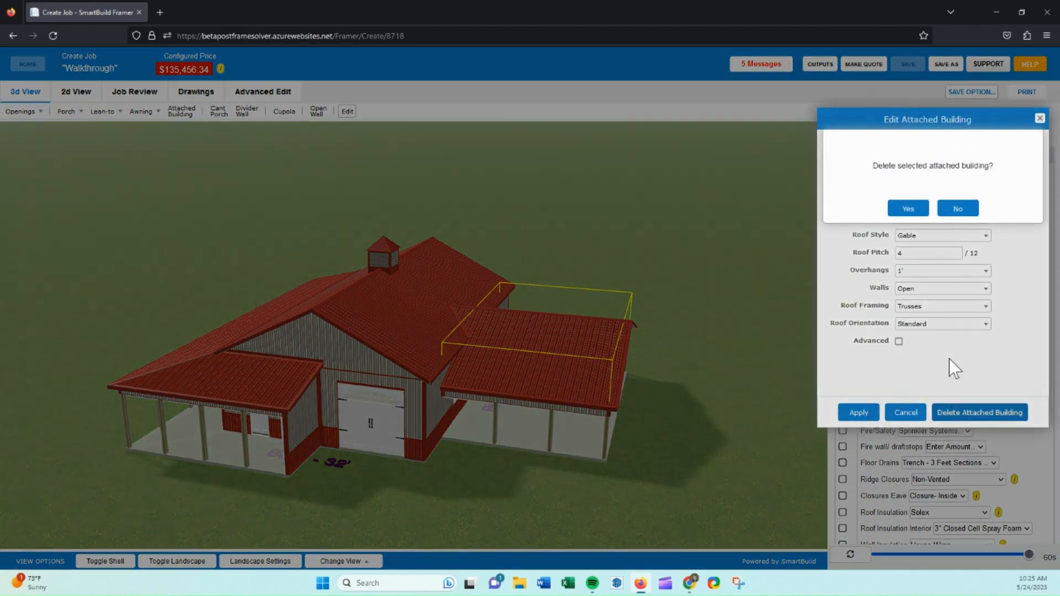
click(908, 210)
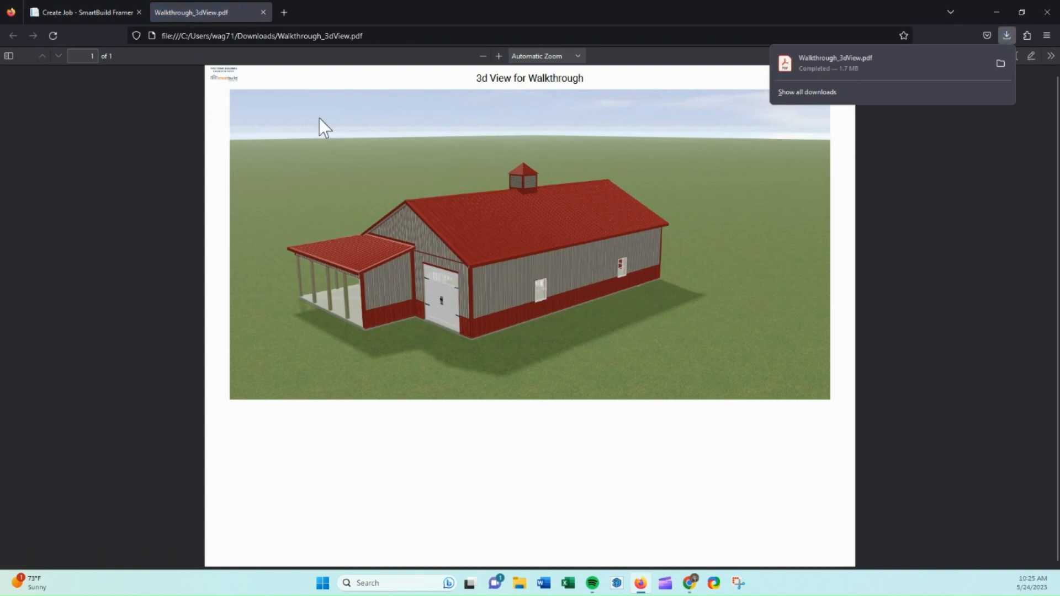
Save the modeled option with the description "No Back Porch".
click(103, 12)
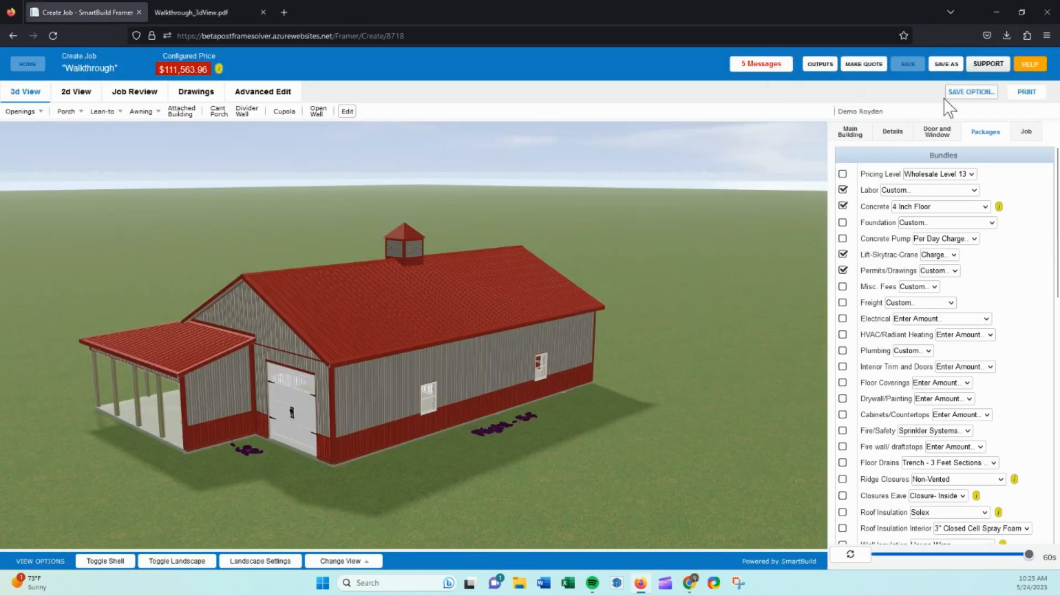
click(971, 92)
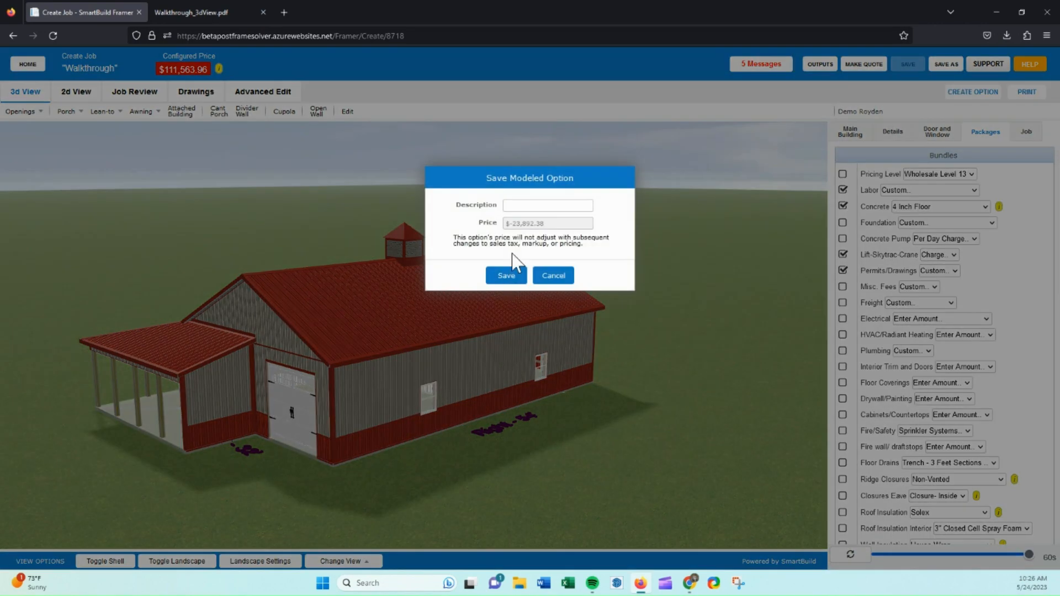
click(518, 204)
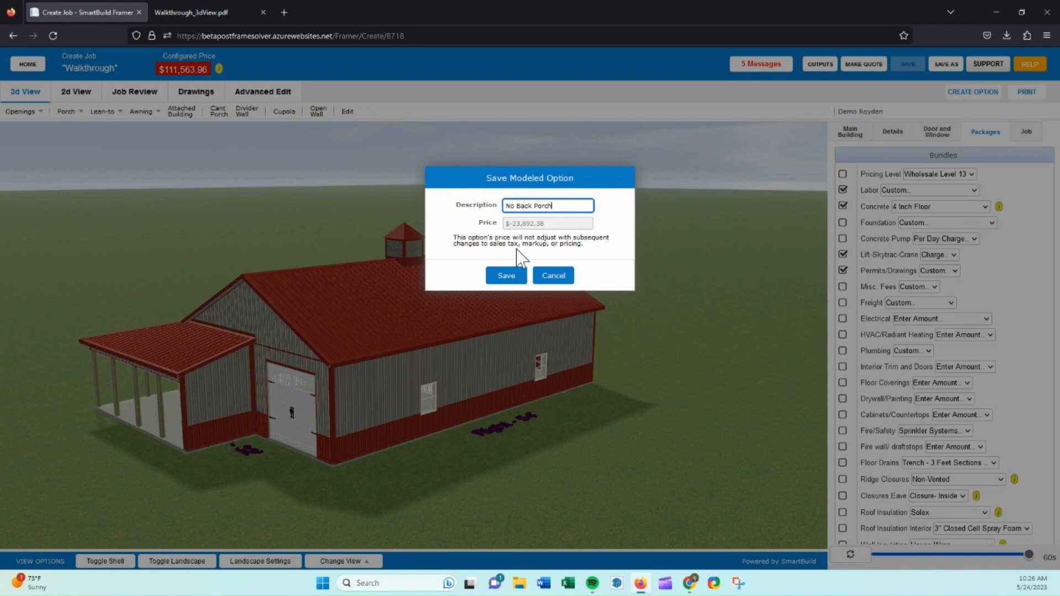
click(513, 278)
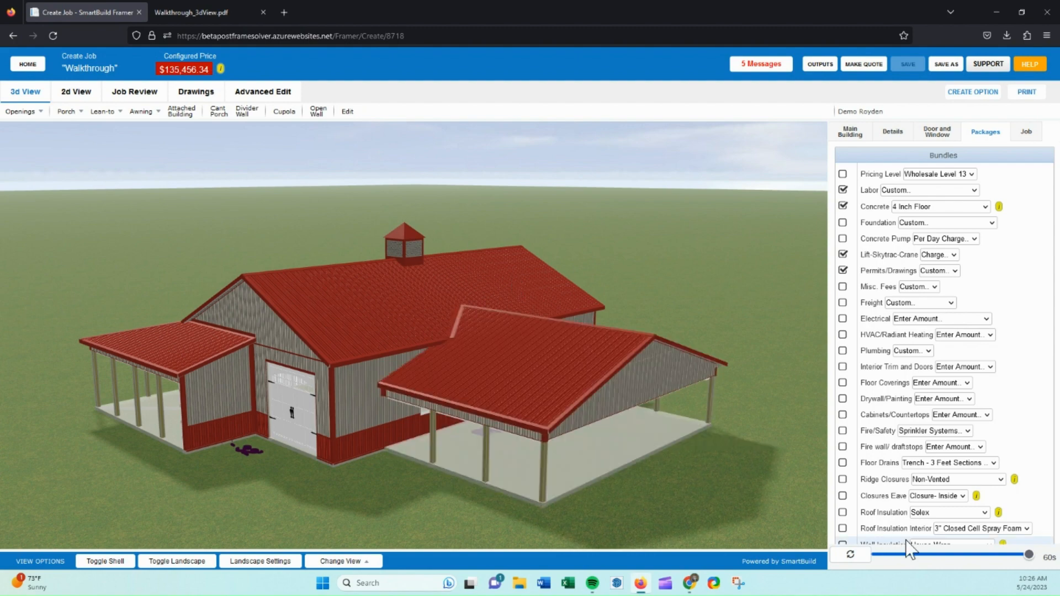
Set the job's markup to 25 from the job review summary.
drag(470, 347, 336, 241)
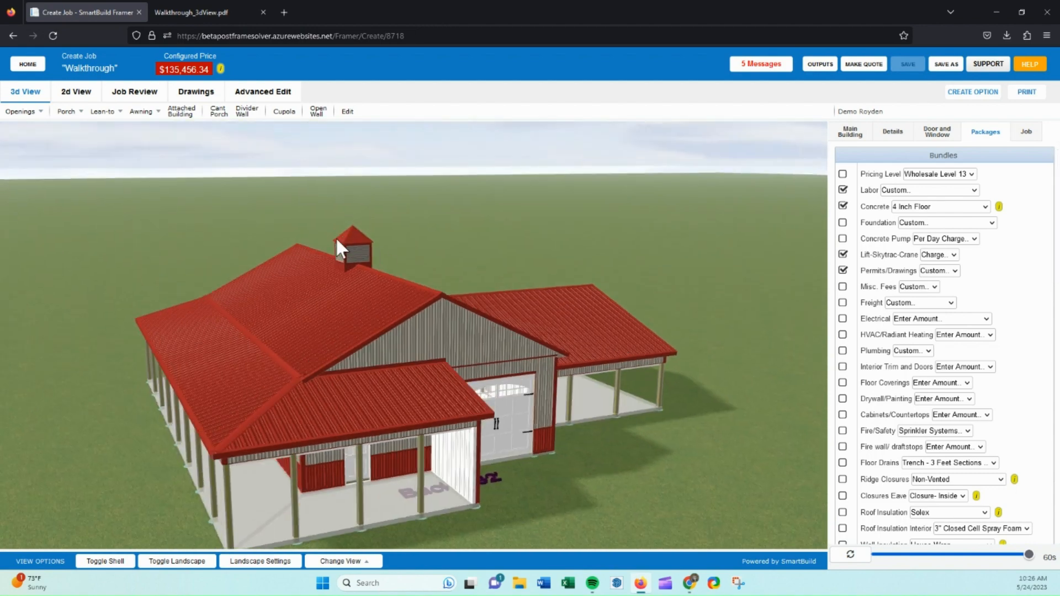
click(139, 93)
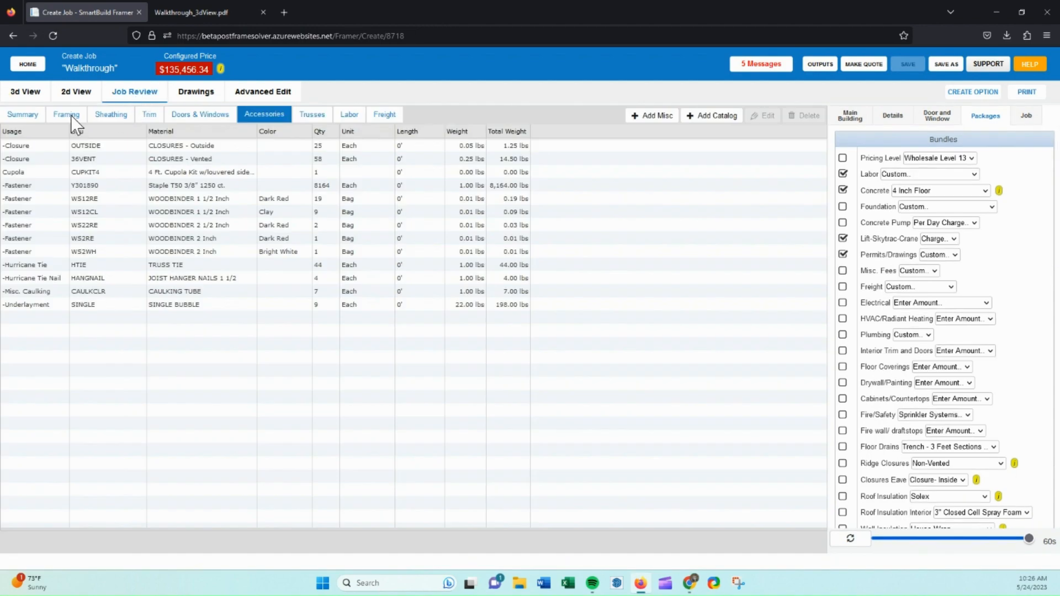
click(30, 113)
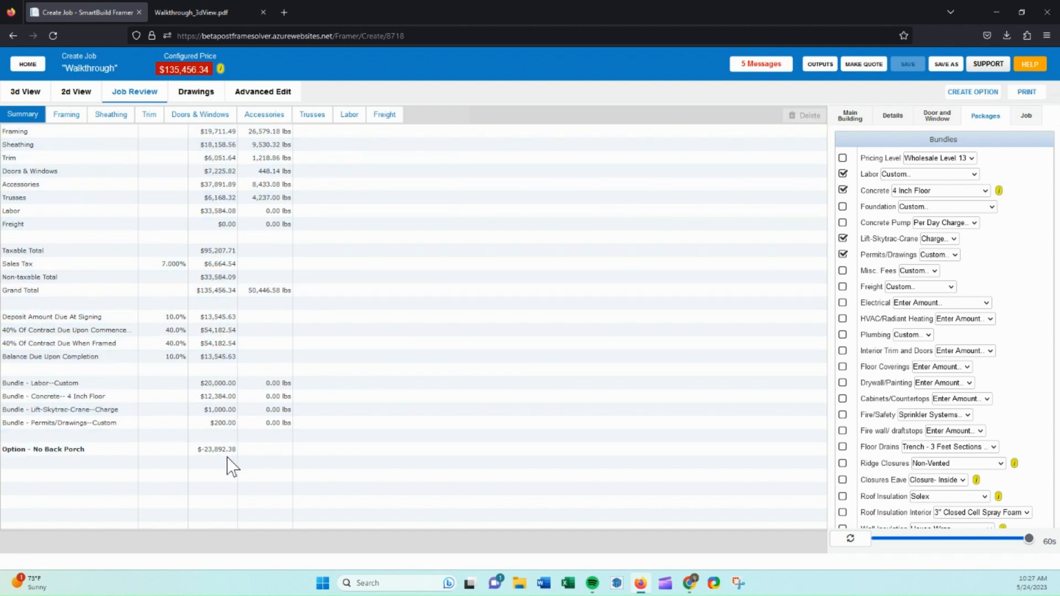
double_click(213, 292)
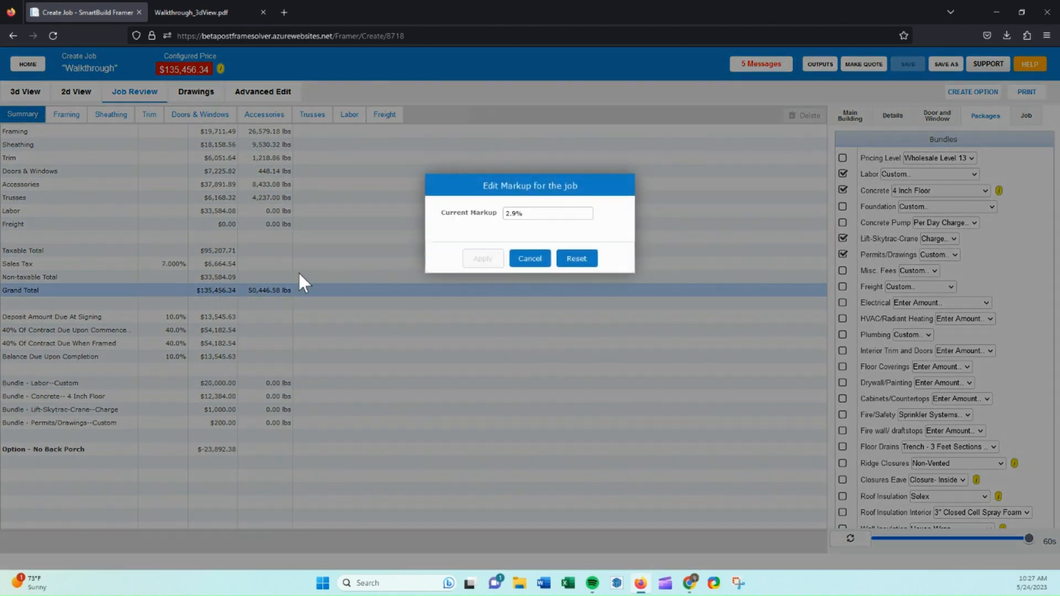
drag(521, 214, 502, 215)
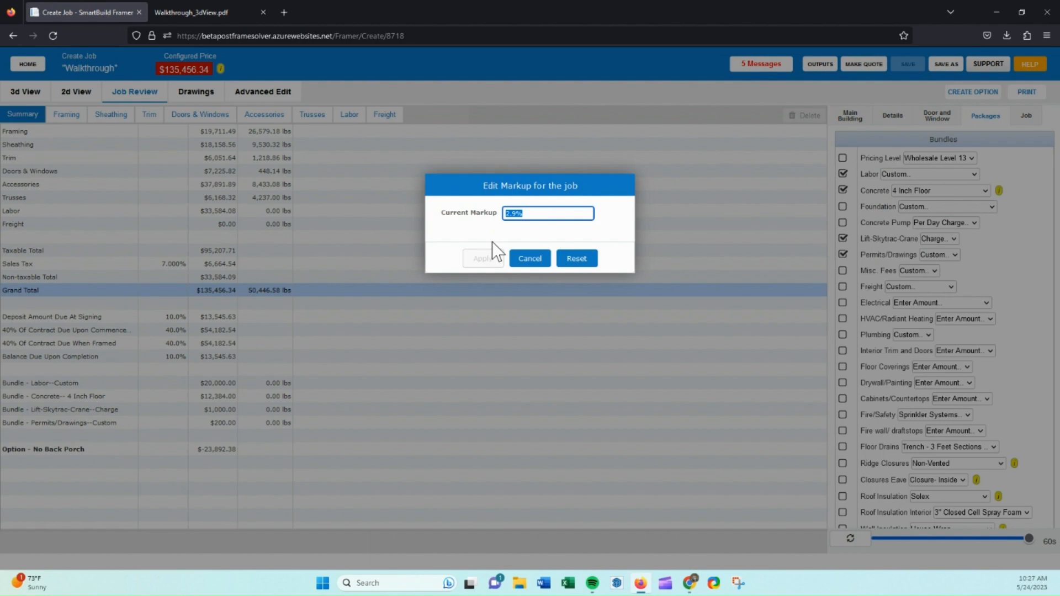
text(2)
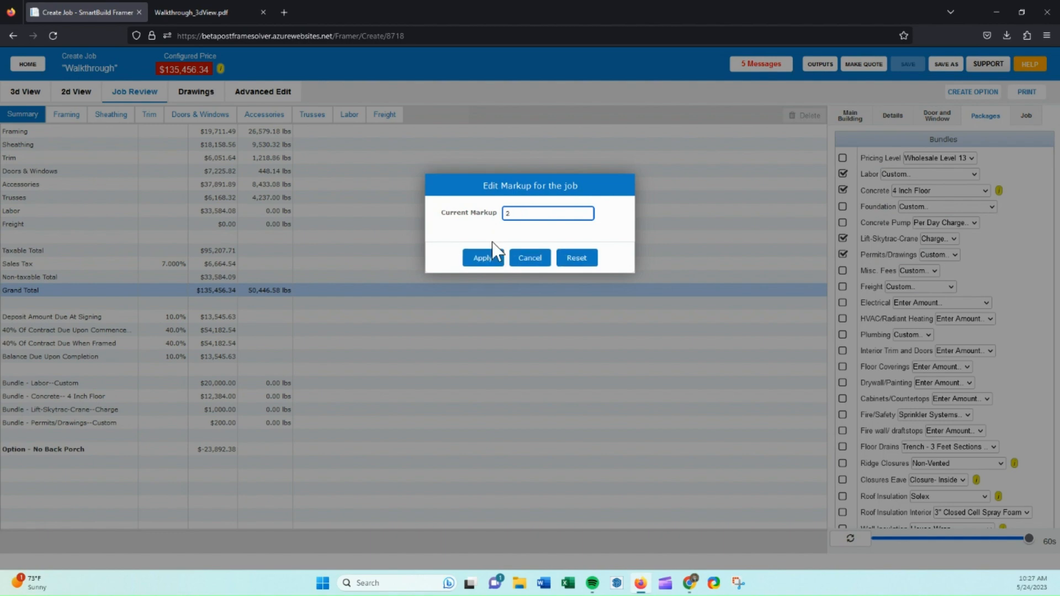
text(5)
click(491, 258)
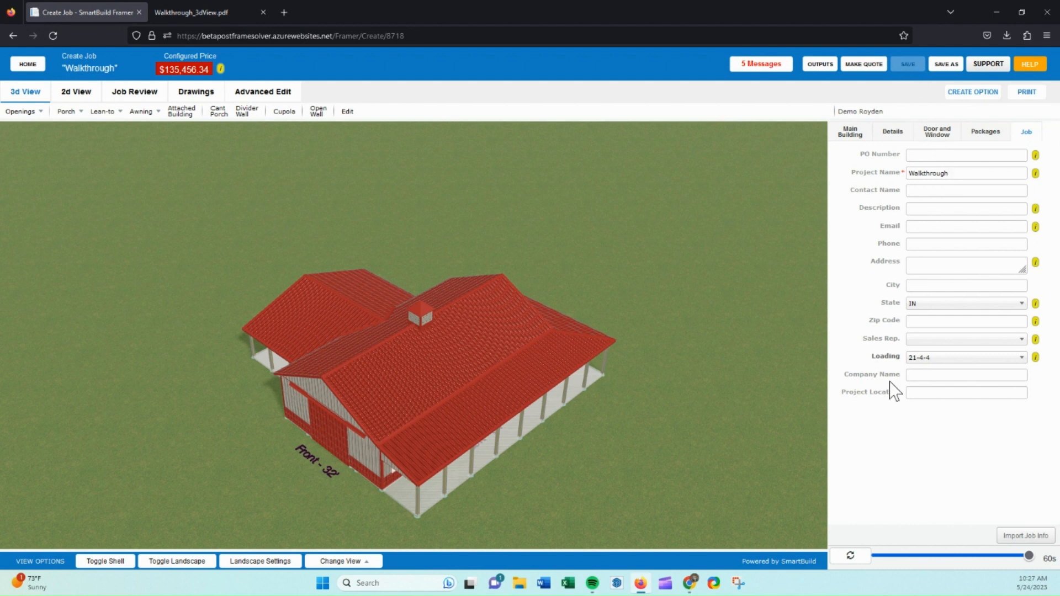
Download outputs with the Cross Sections, New Assembly Drawings, Sheathing Drawings and Elevations PDF sections.
click(820, 64)
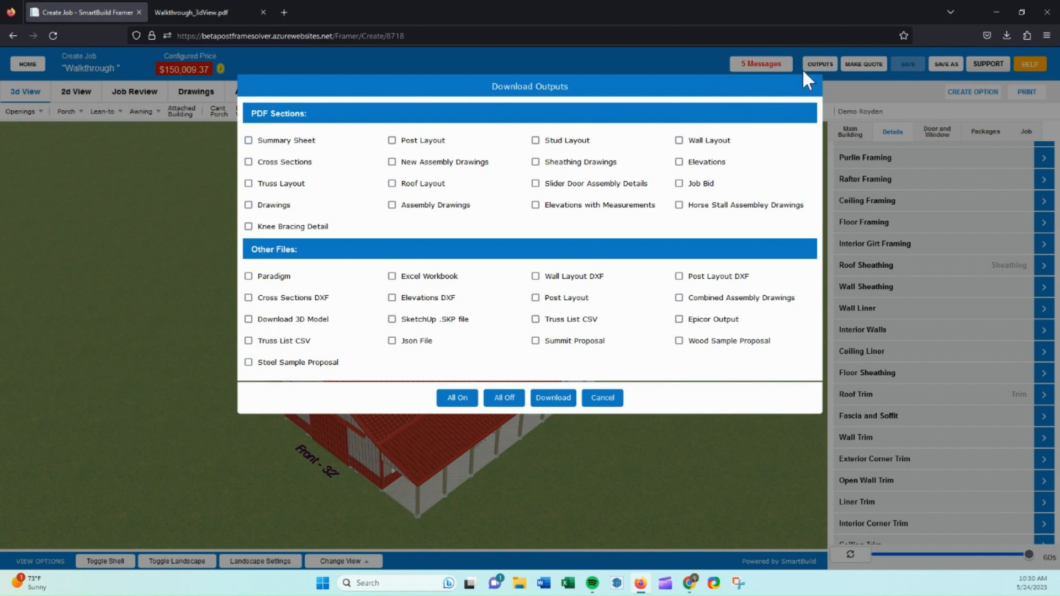
click(249, 161)
click(392, 162)
click(535, 161)
click(679, 162)
click(552, 399)
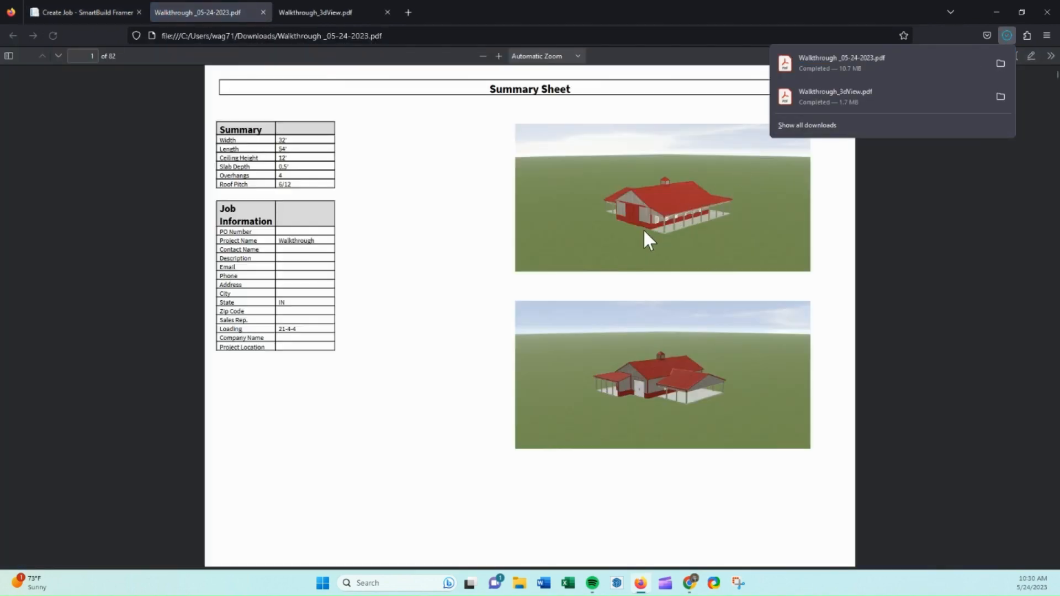
Browse through the pages of the downloaded job PDF.
click(428, 232)
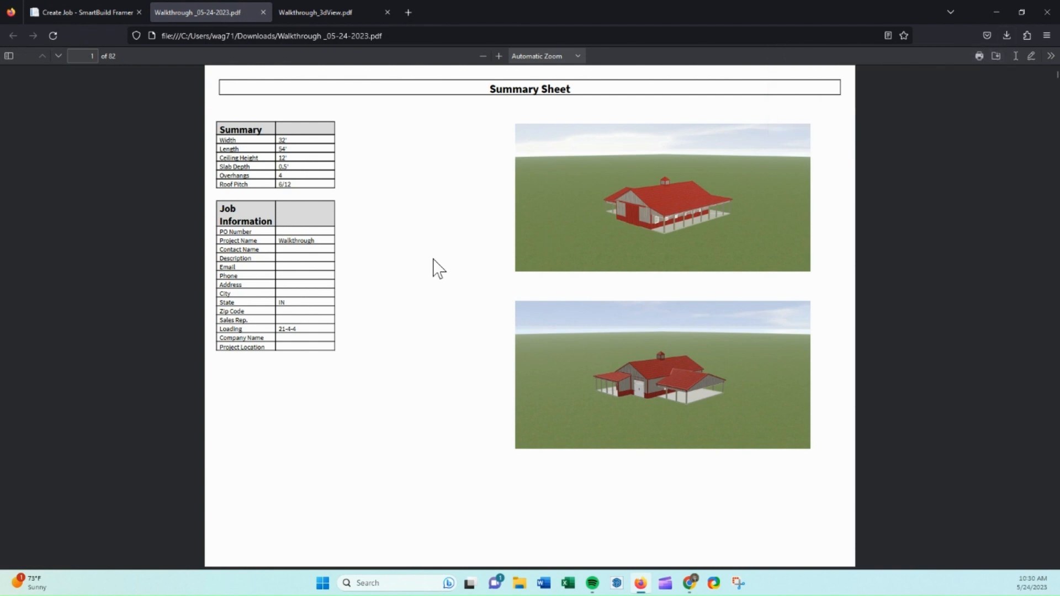
scroll(439, 269, down, 7)
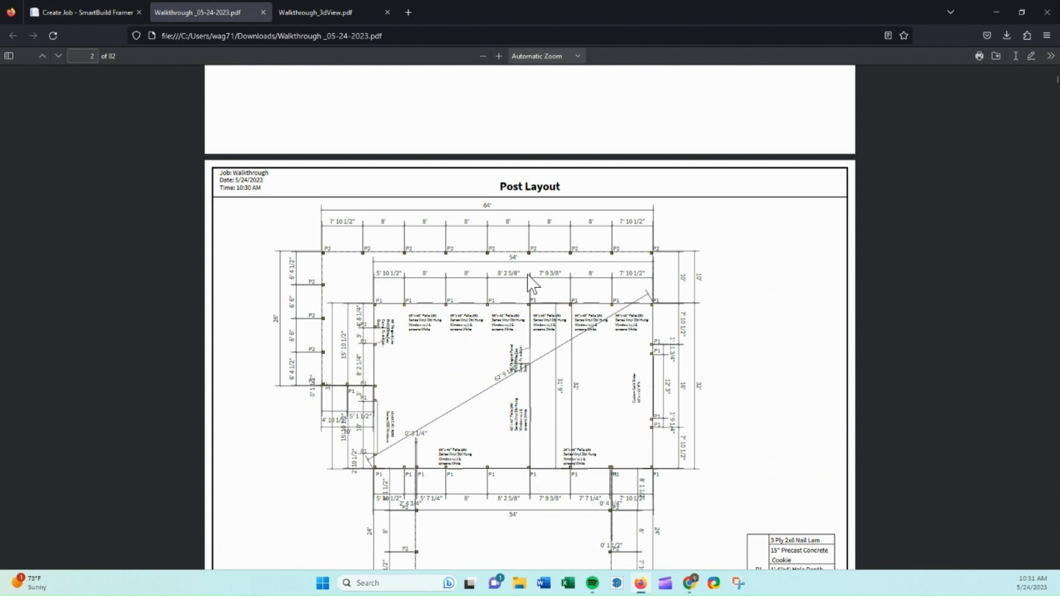
scroll(512, 367, down, 8)
scroll(512, 367, down, 3)
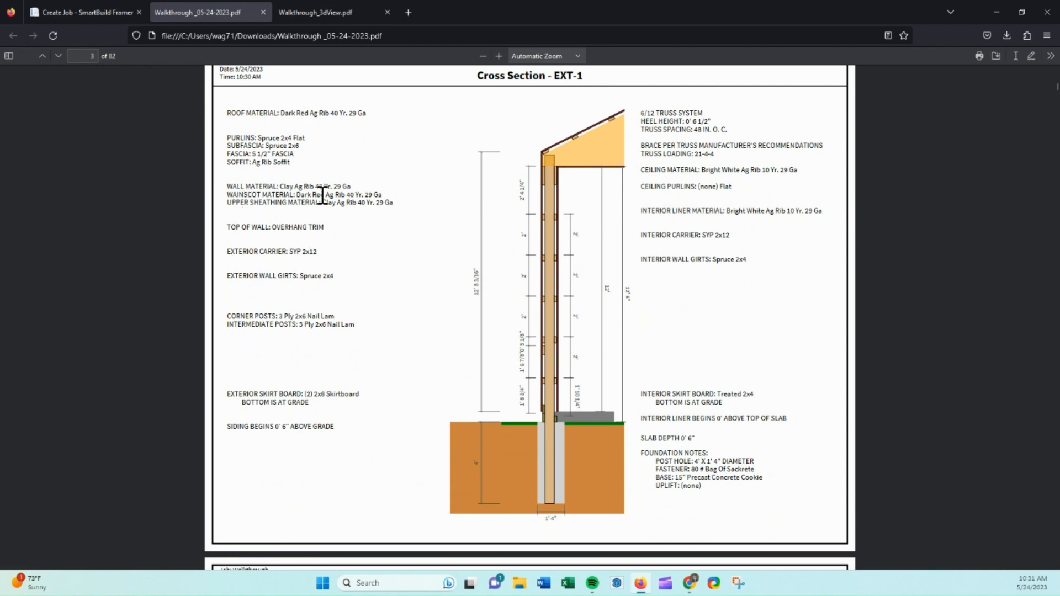
scroll(414, 286, down, 10)
scroll(414, 286, up, 3)
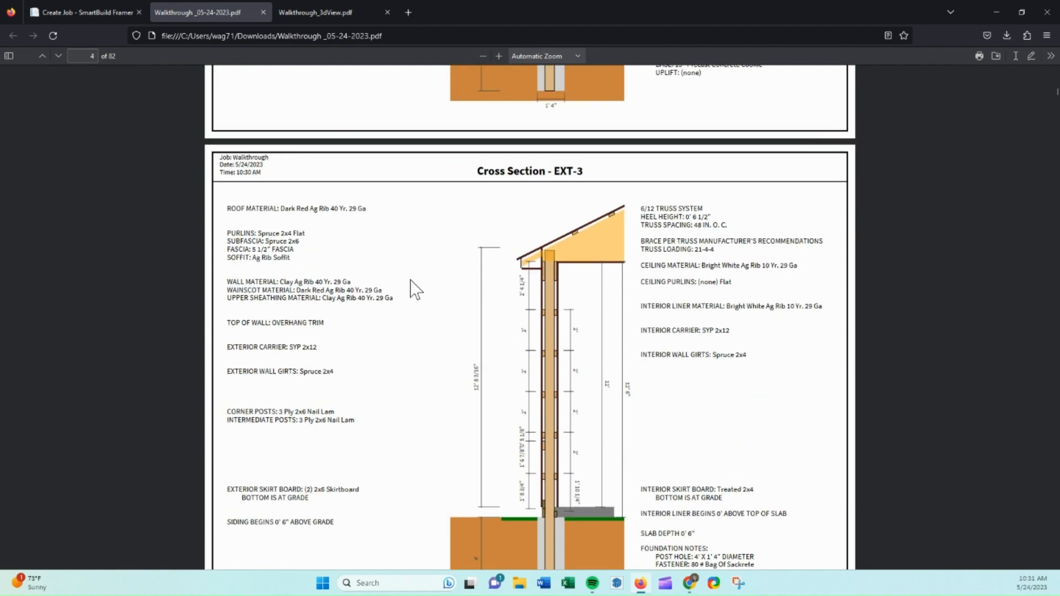
Scroll through the cross section, assembly, sheathing, 3D and elevation pages of the job PDF.
scroll(571, 309, down, 10)
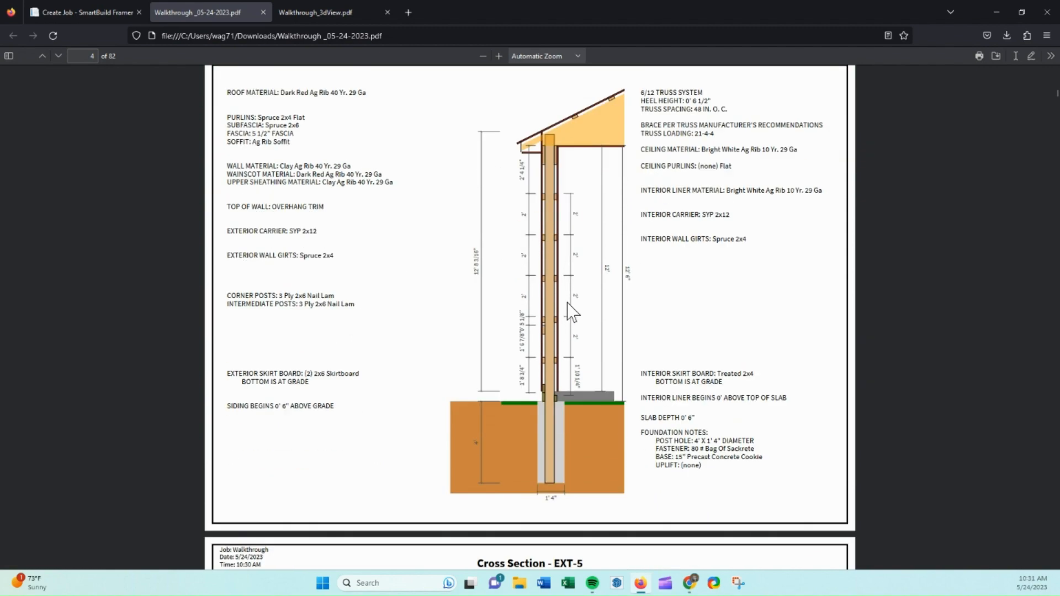
scroll(571, 315, down, 20)
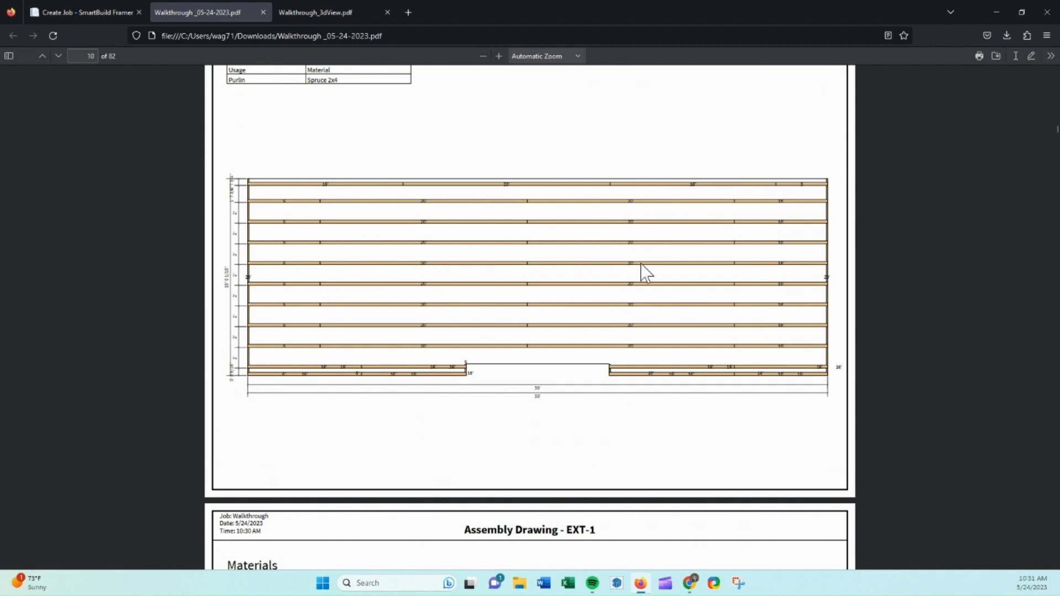
scroll(643, 271, down, 5)
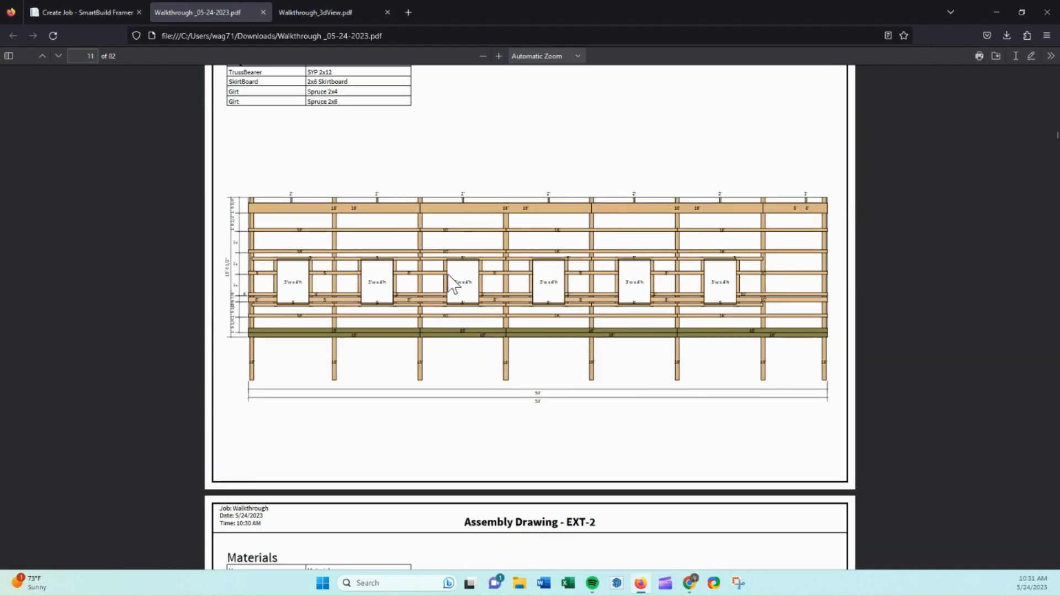
scroll(492, 296, down, 20)
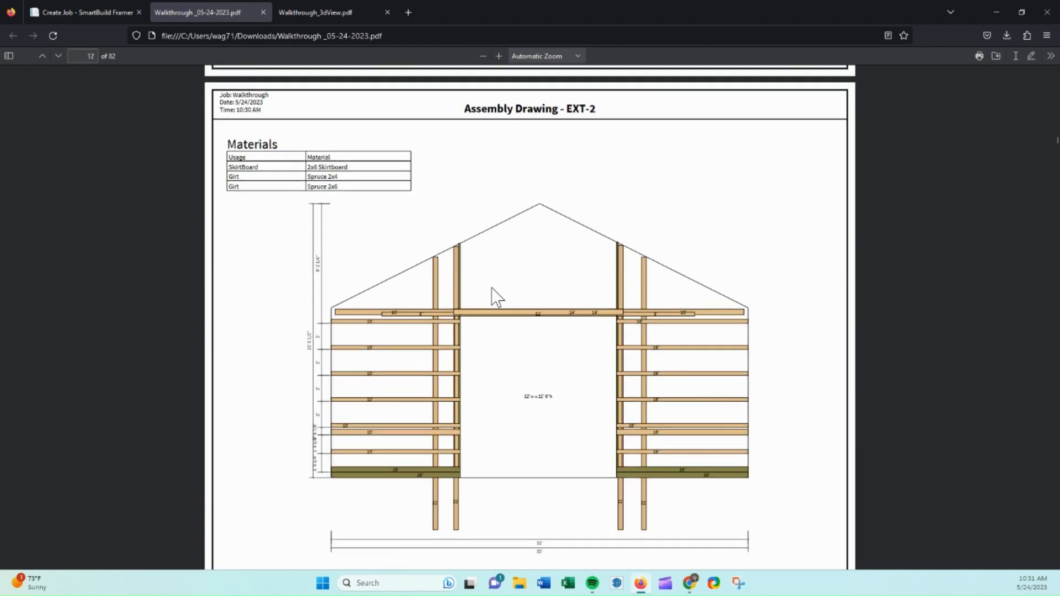
scroll(491, 294, down, 20)
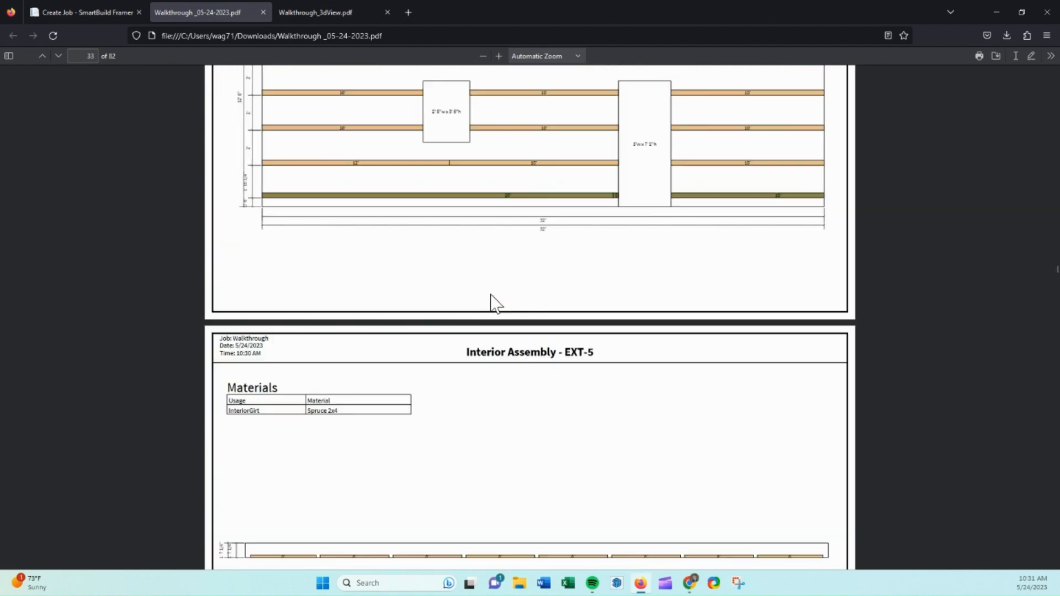
scroll(491, 304, down, 10)
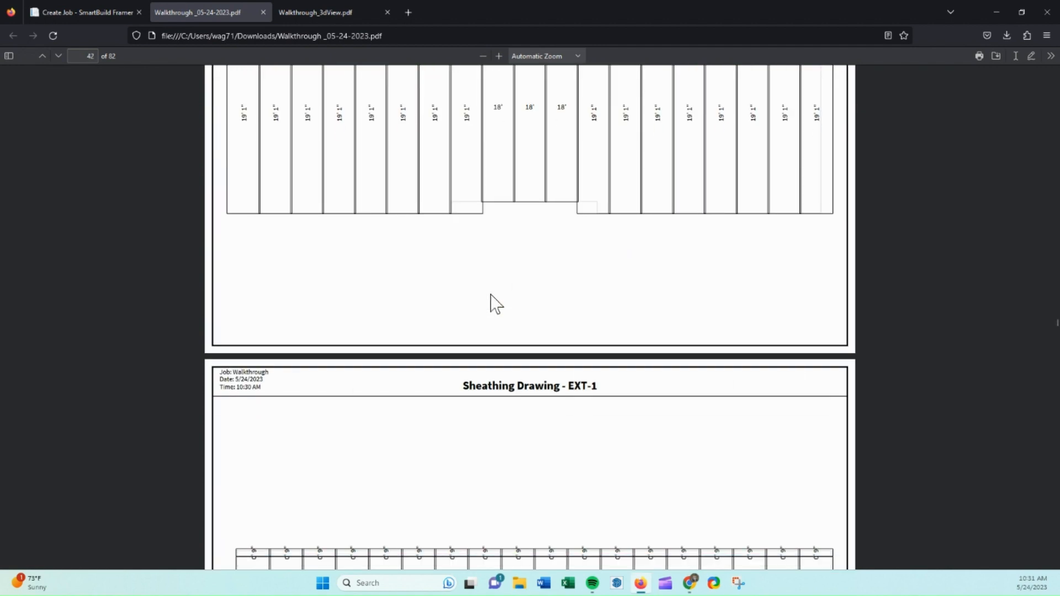
scroll(492, 303, down, 5)
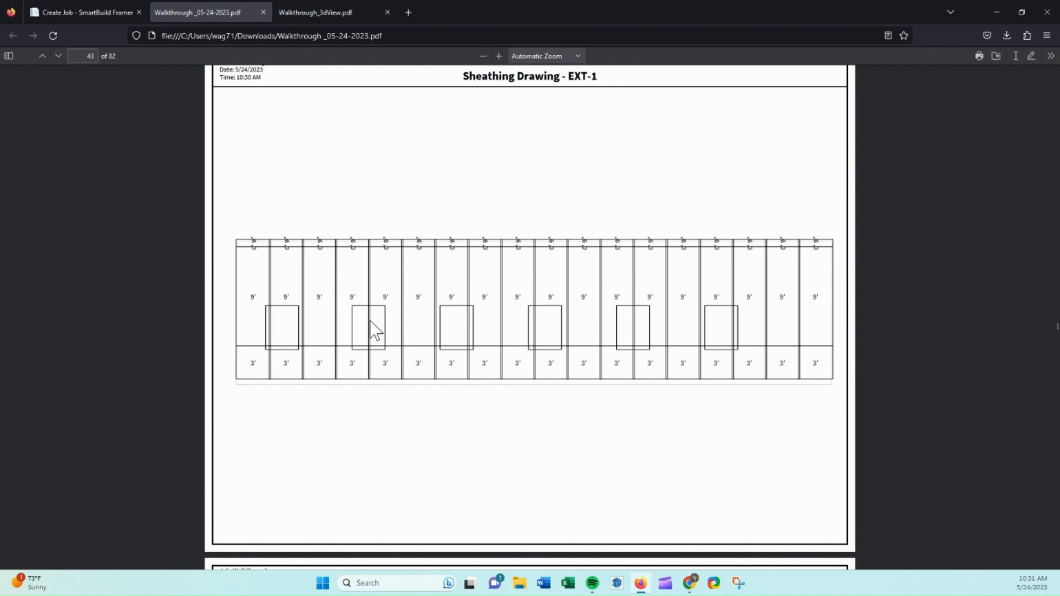
scroll(716, 337, down, 6)
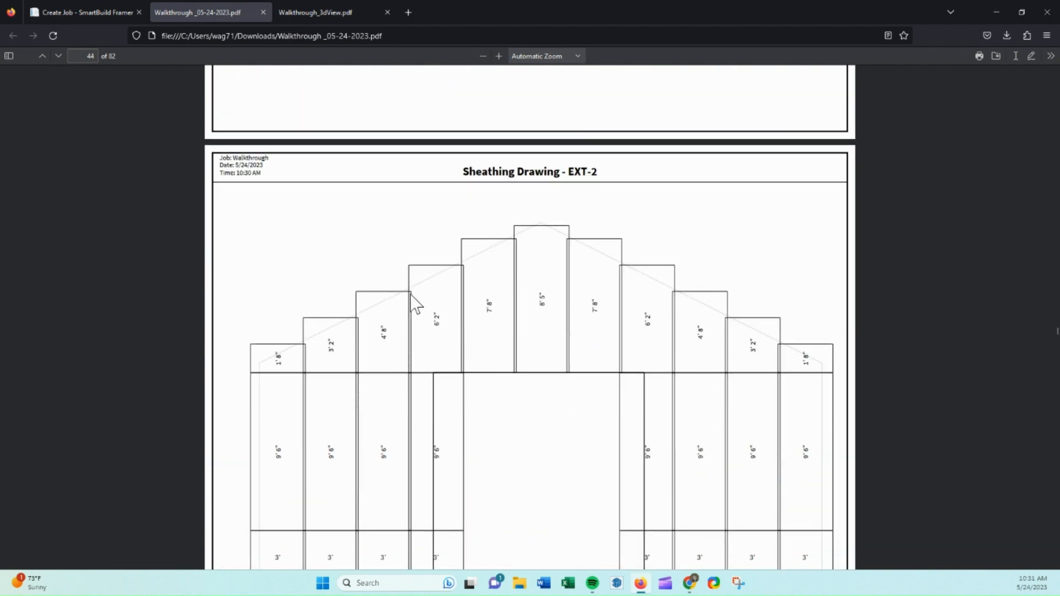
scroll(772, 353, down, 20)
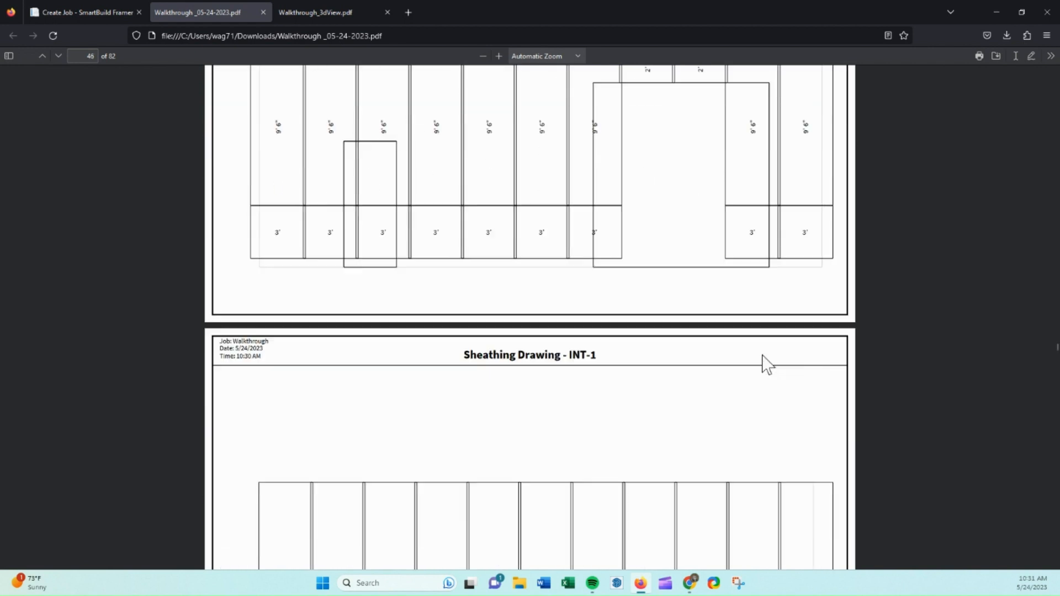
scroll(770, 366, down, 8)
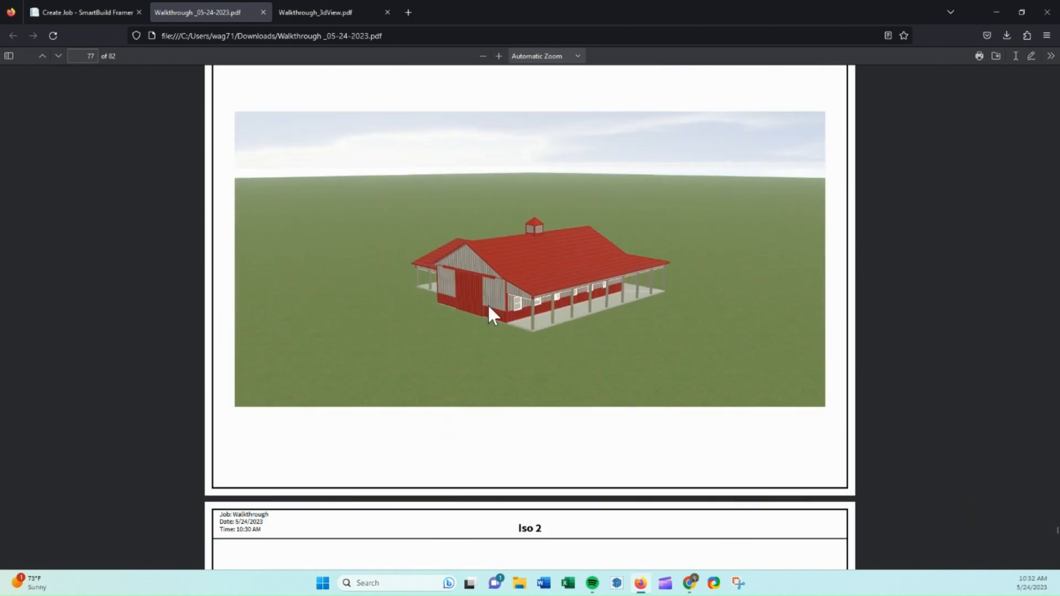
scroll(555, 317, down, 8)
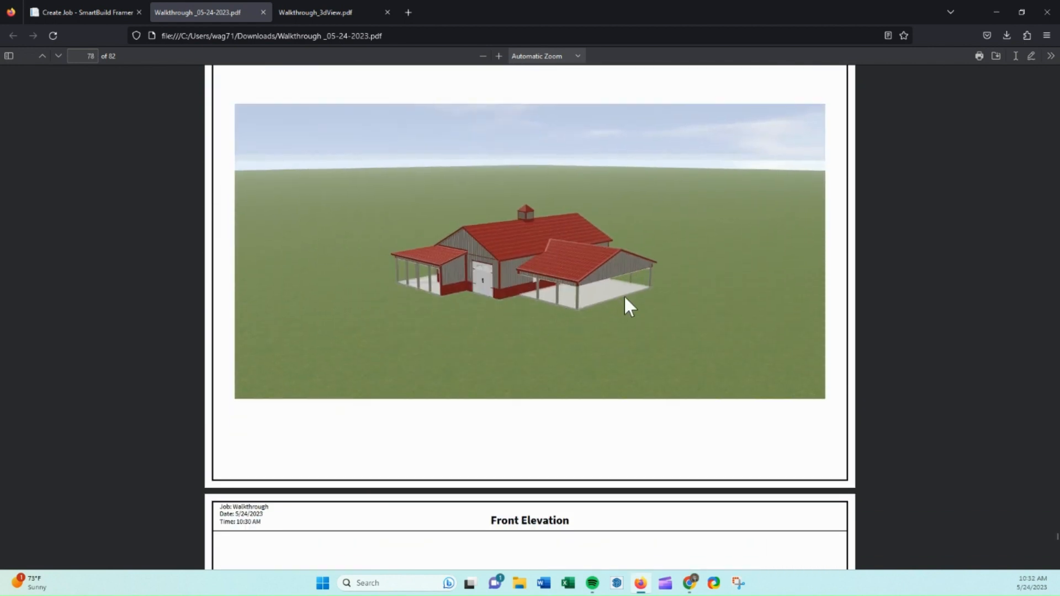
scroll(618, 298, down, 7)
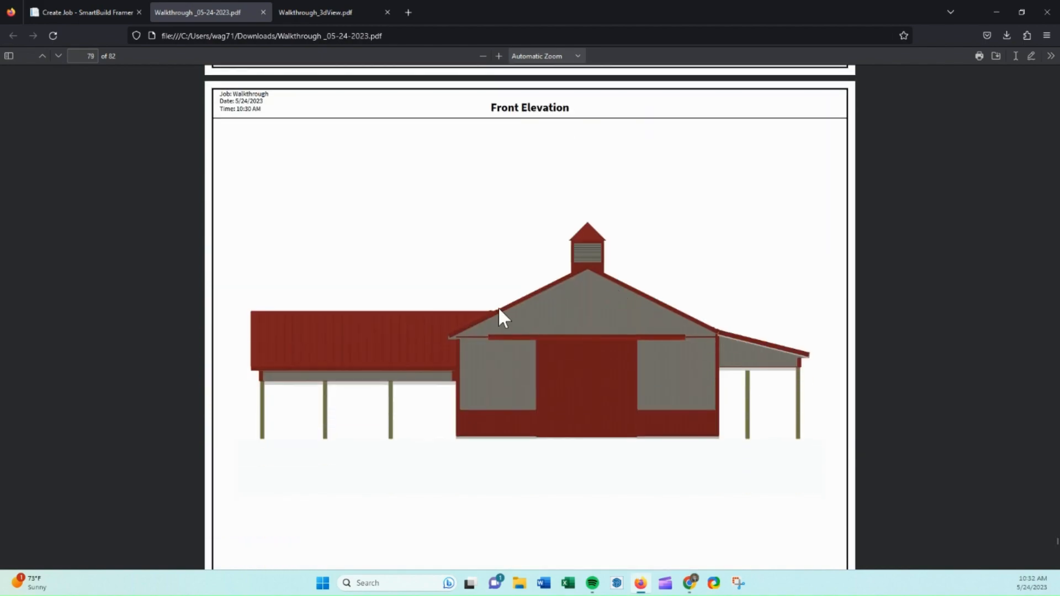
scroll(567, 318, down, 14)
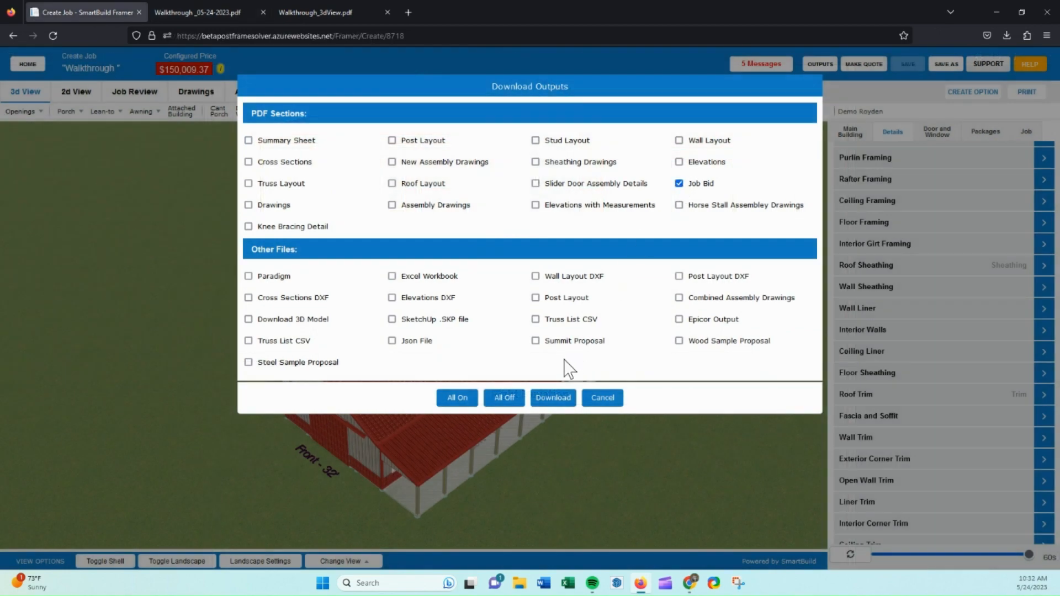
Download the outputs with the Job Bid PDF section selected.
click(554, 398)
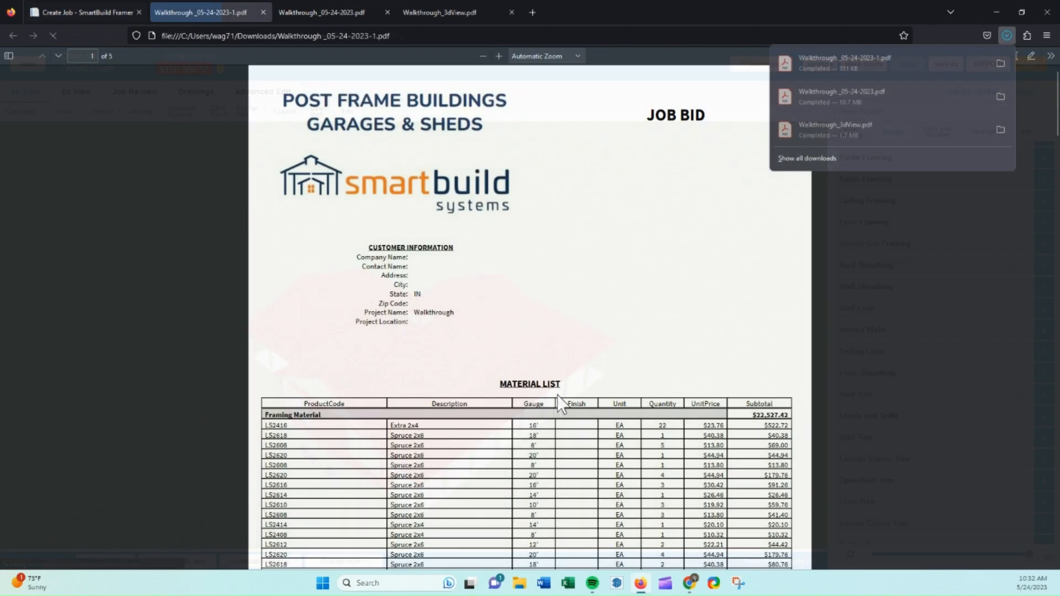
scroll(569, 331, down, 10)
click(571, 326)
scroll(572, 326, down, 15)
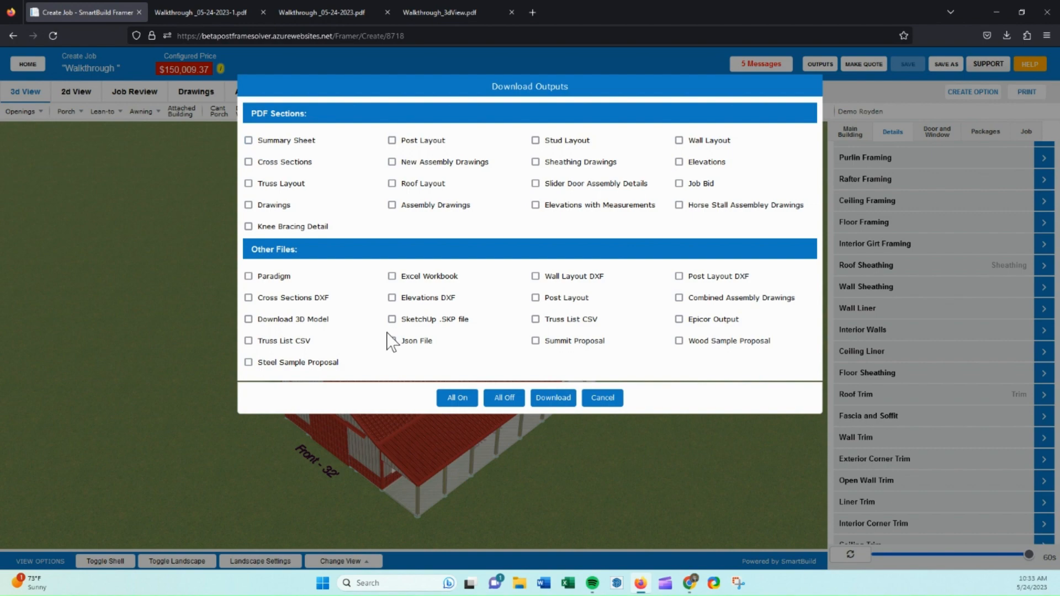
Download the Paradigm file output and open the downloaded CSV.
click(248, 276)
click(554, 398)
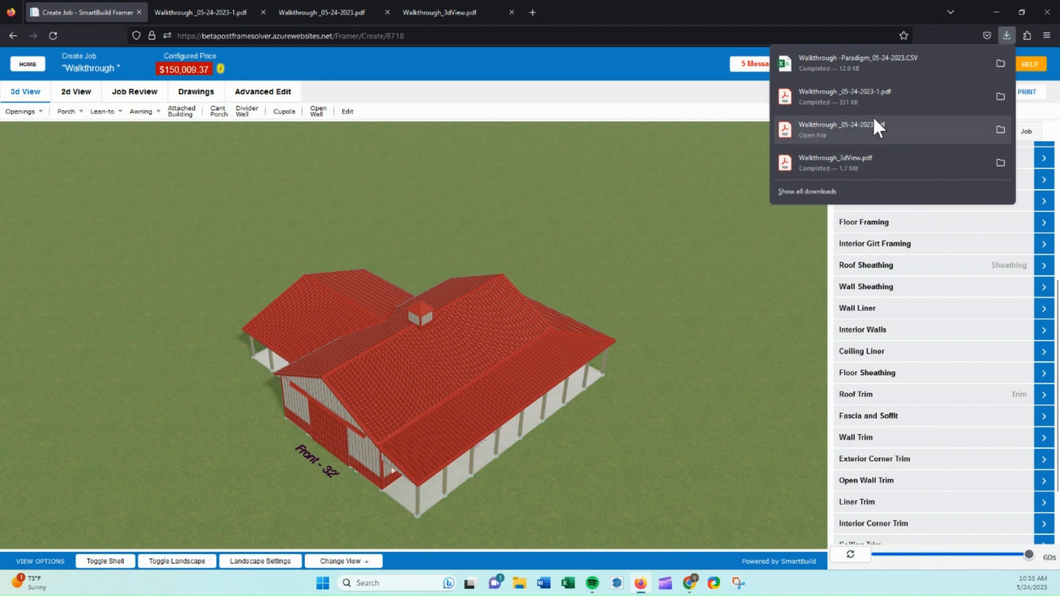
click(877, 63)
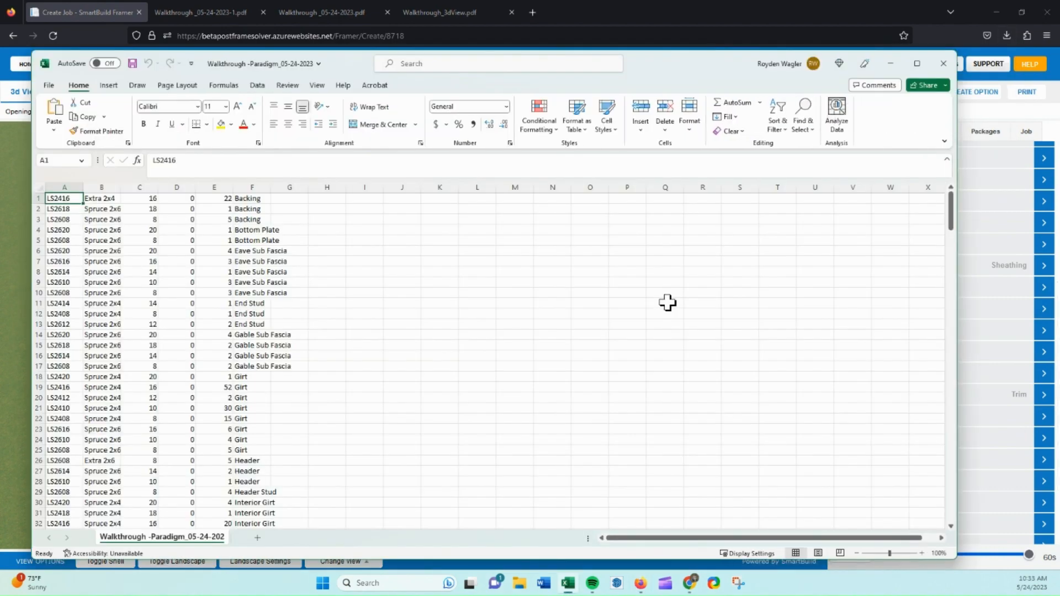
Scroll through the Paradigm material list spreadsheet, then minimize it.
click(72, 185)
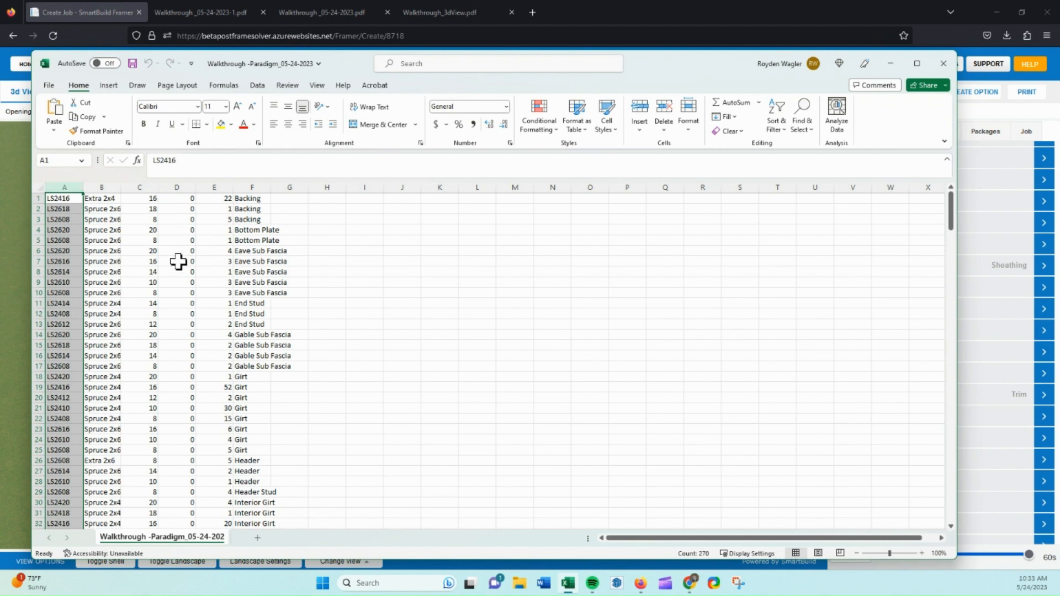
scroll(178, 261, down, 15)
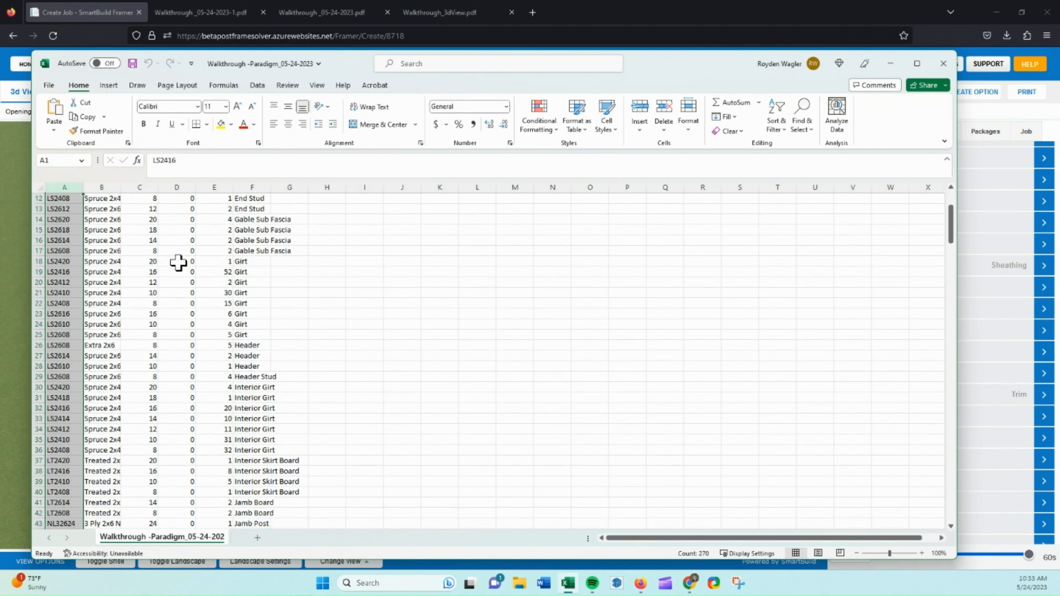
scroll(120, 250, down, 20)
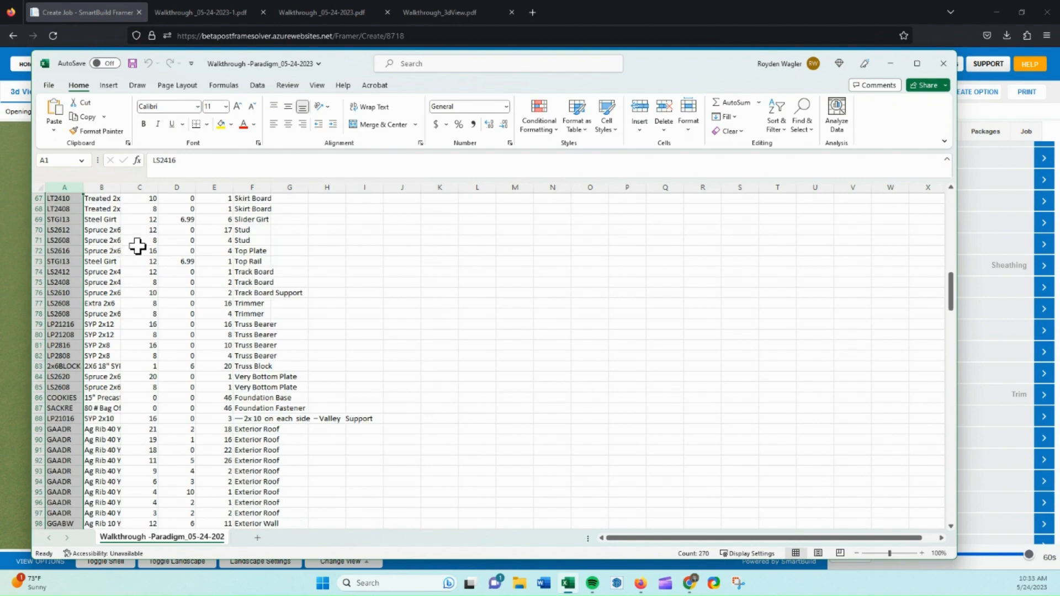
scroll(155, 262, down, 20)
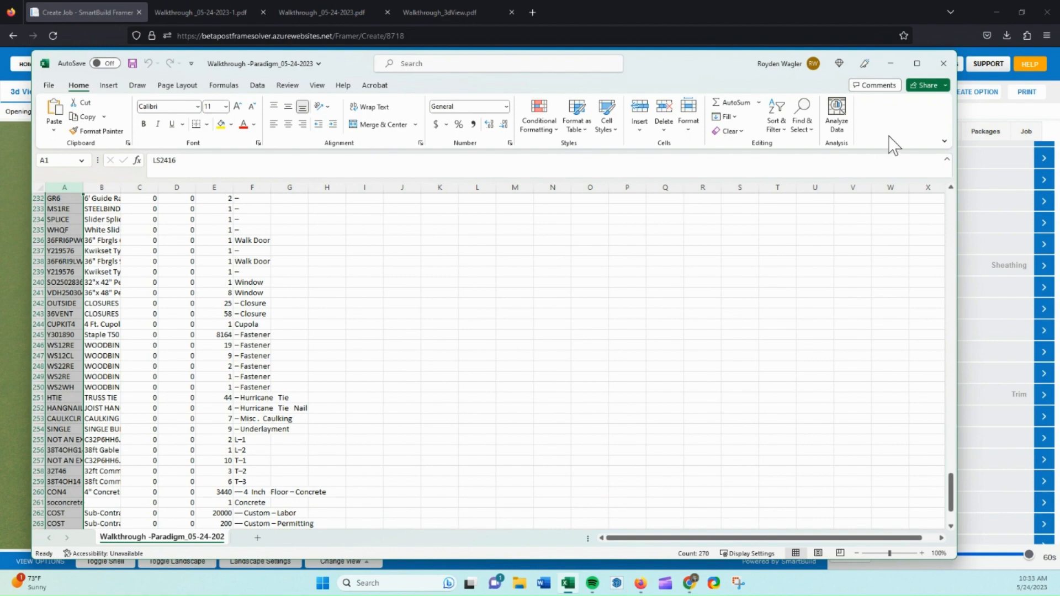
click(892, 63)
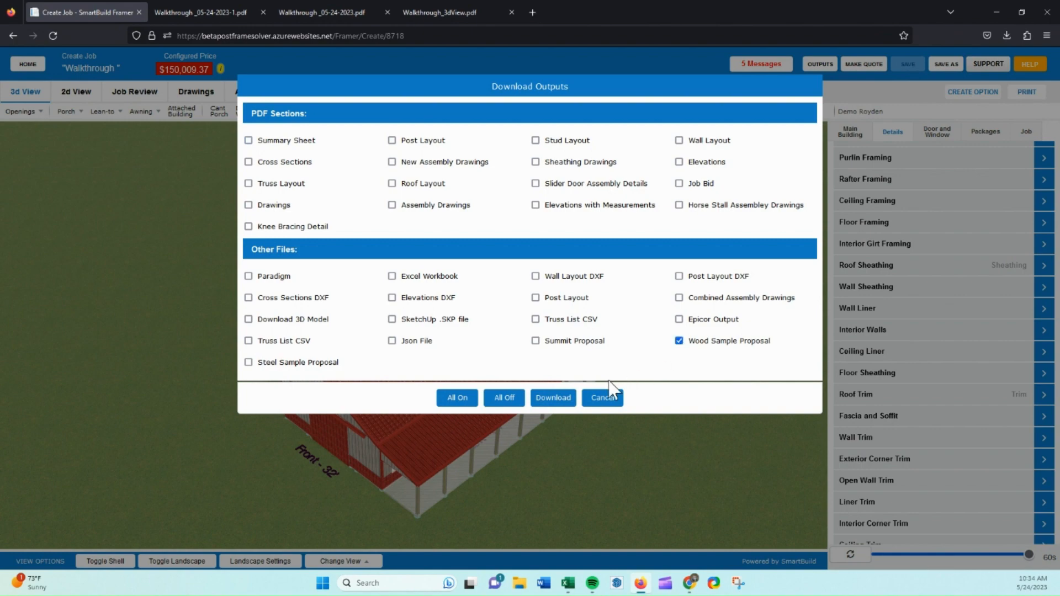
Download the Wood Sample Proposal output and open the downloaded document.
click(562, 400)
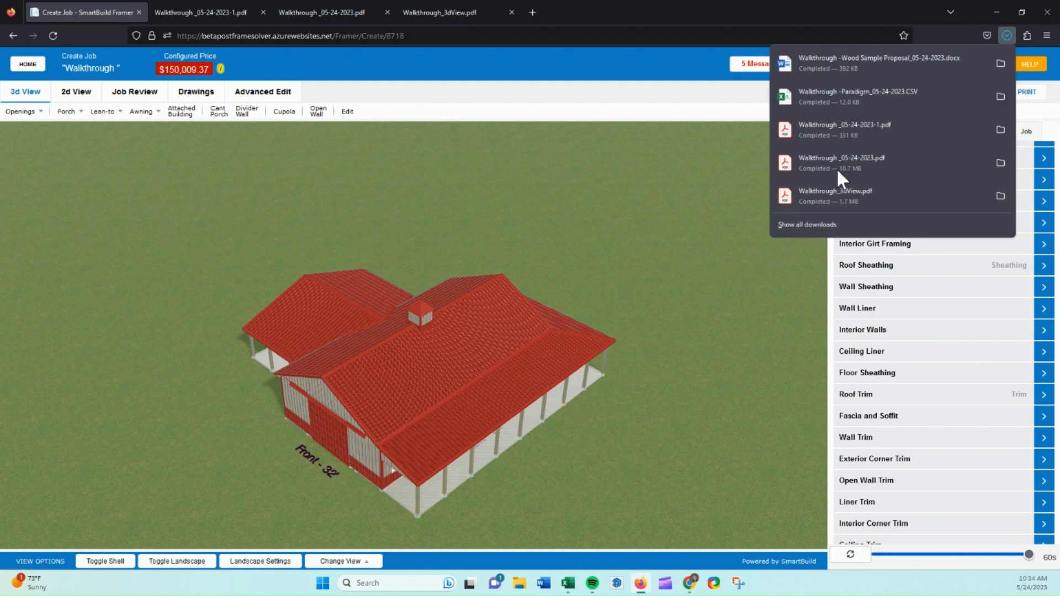
click(883, 69)
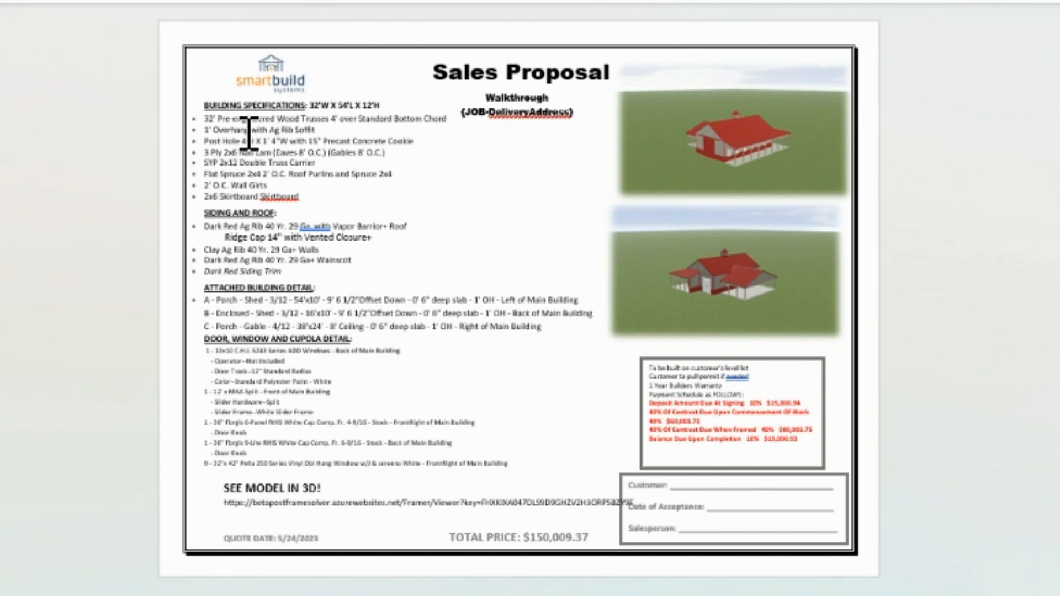
Examine the Sales Proposal document's building specifications text and payment schedule box.
drag(204, 117, 301, 198)
click(311, 229)
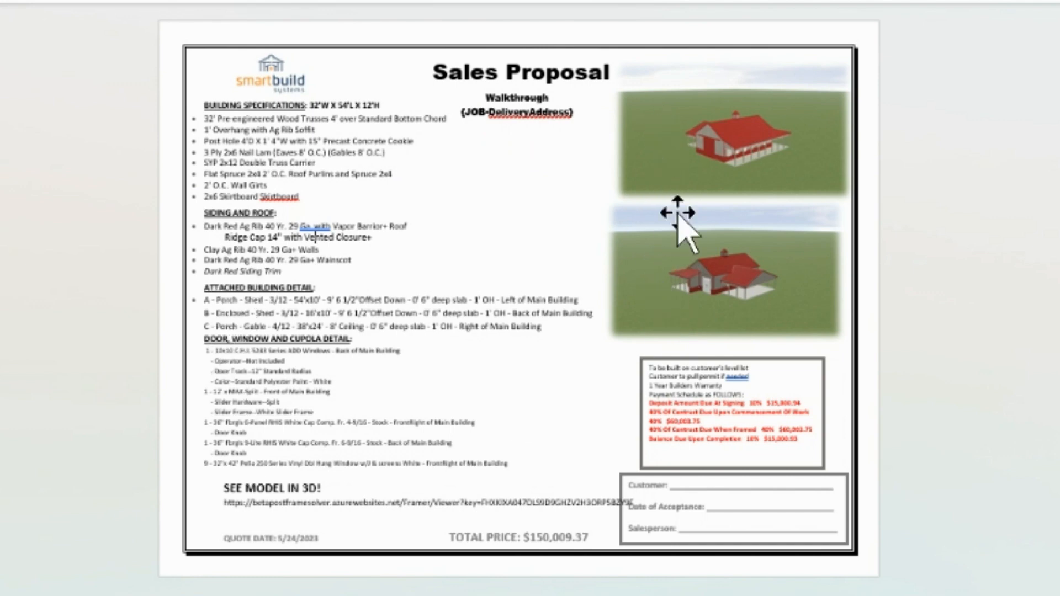
drag(803, 442, 644, 411)
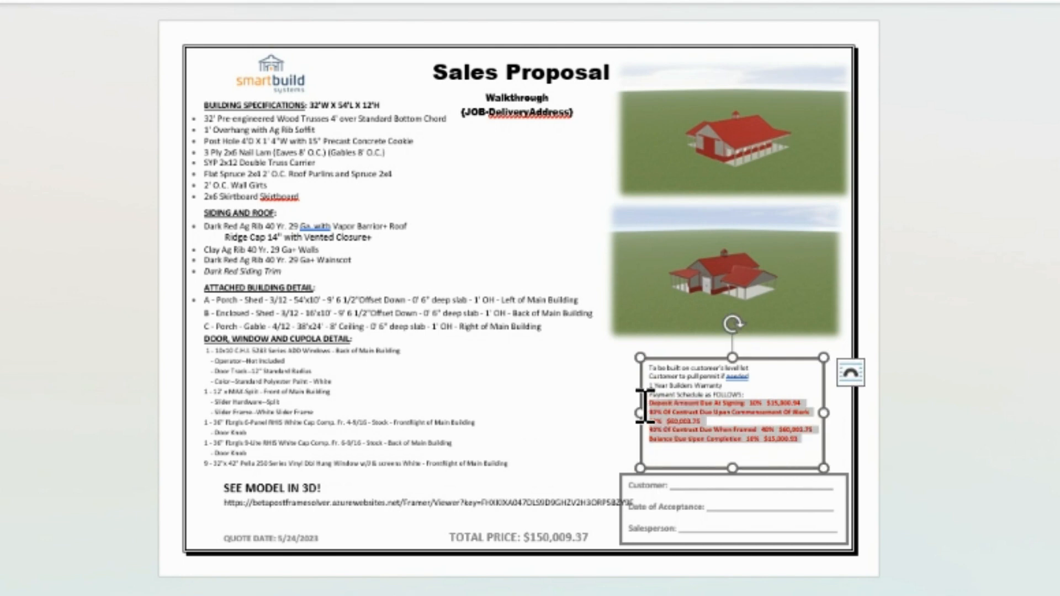
click(574, 535)
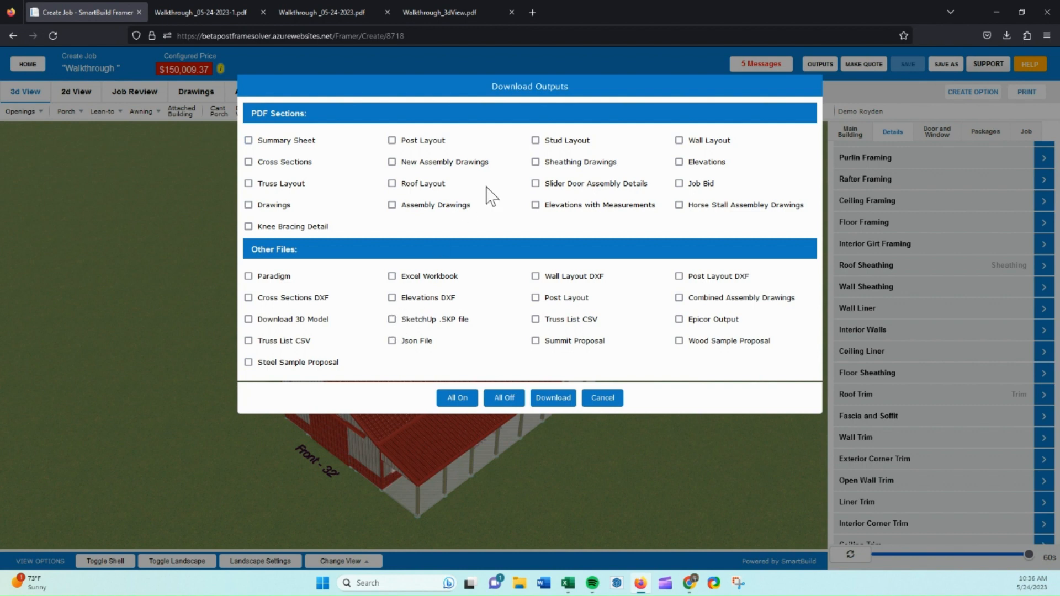
Cancel the Download Outputs dialog.
click(602, 397)
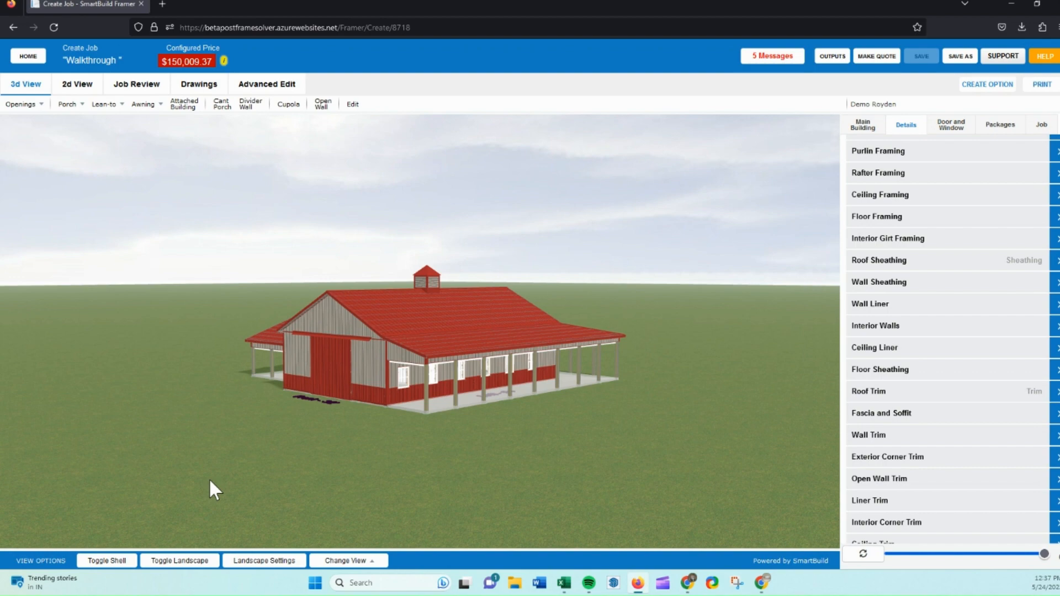
key(Down)
key(Up)
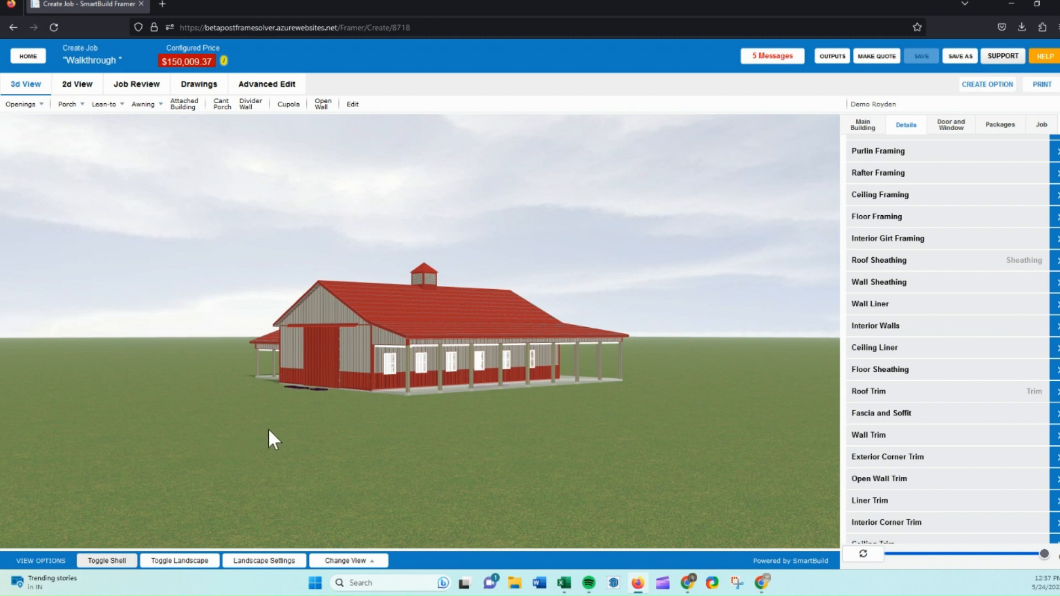
Toggle the building shell and the landscape display off and back on.
click(123, 562)
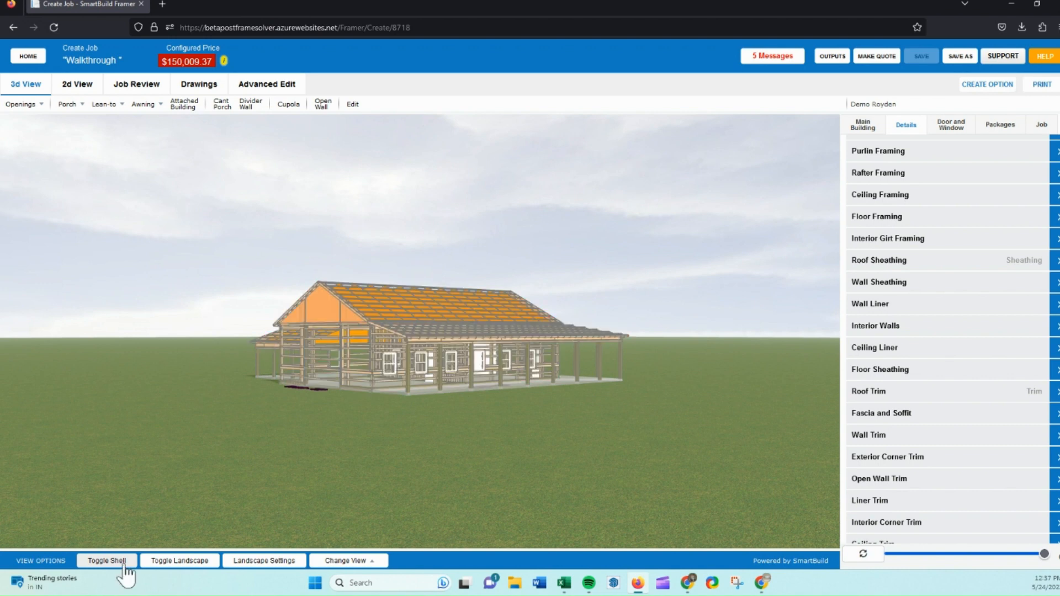
drag(334, 406, 320, 410)
scroll(374, 361, up, 3)
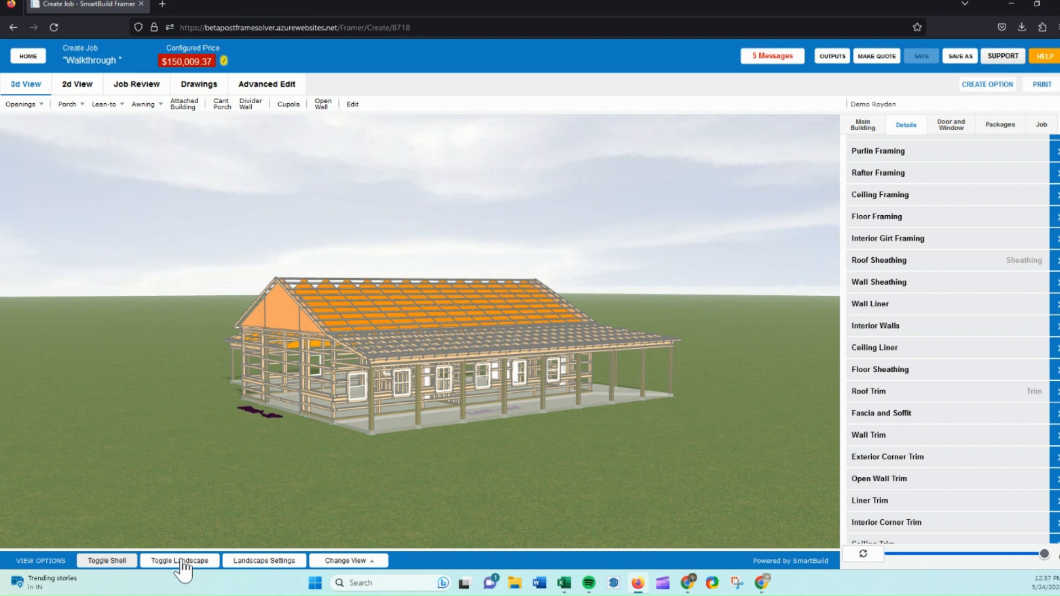
click(182, 561)
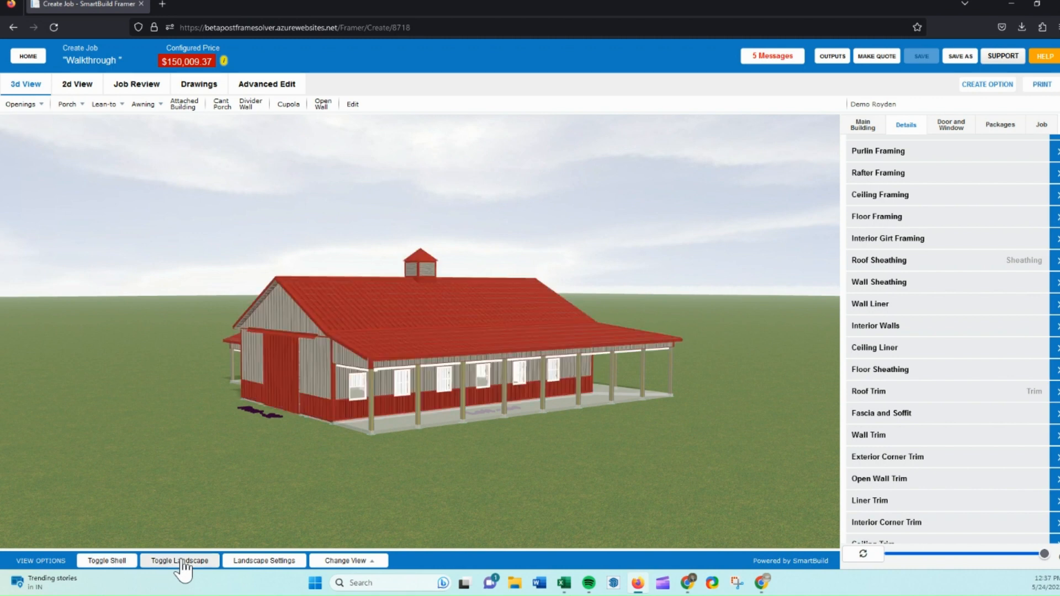
click(182, 562)
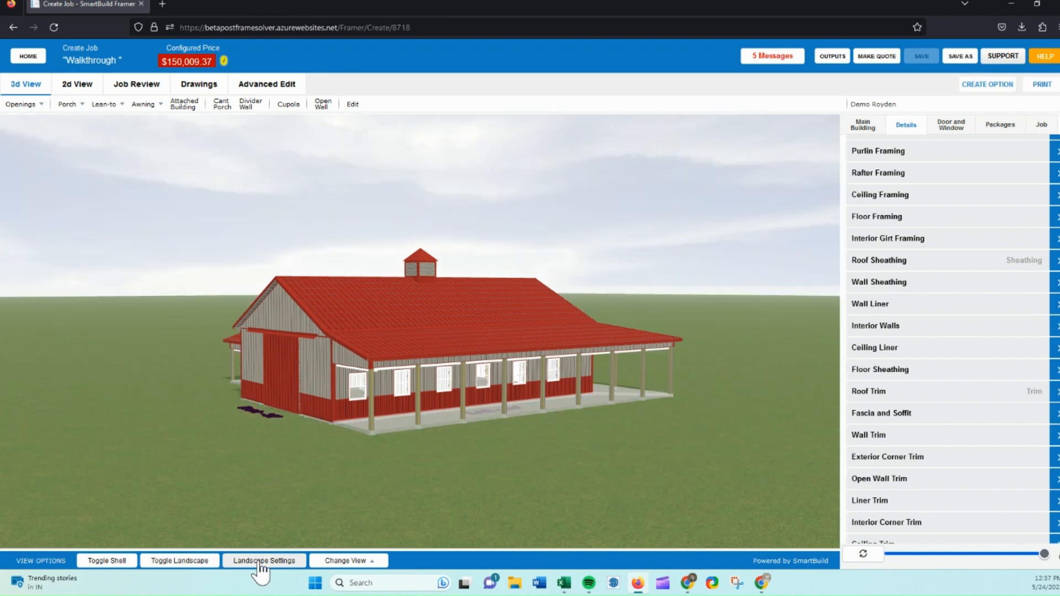
Enable Show Trees and Show Shrubs in the landscape settings.
click(259, 562)
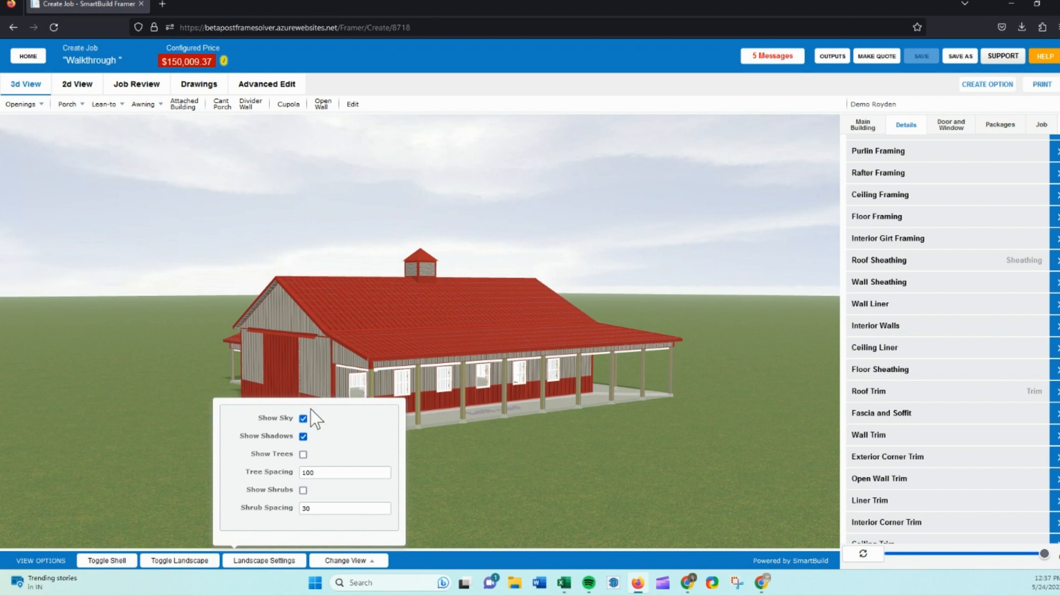
click(303, 454)
click(303, 490)
key(shift+Tab)
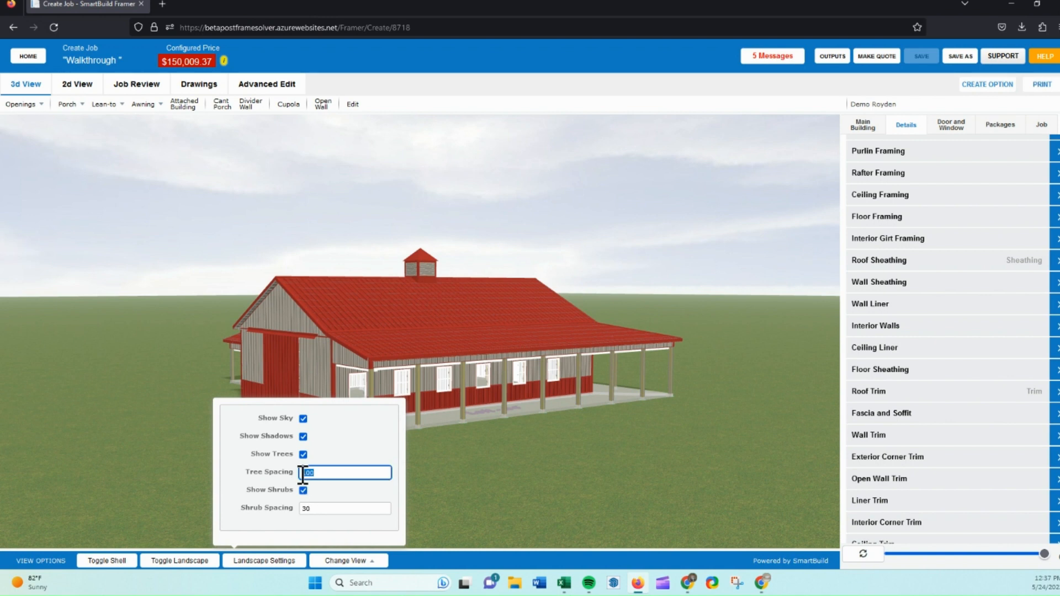
Set the tree spacing to 200 and the shrub spacing to 50 in the landscape settings.
text(200)
double_click(324, 508)
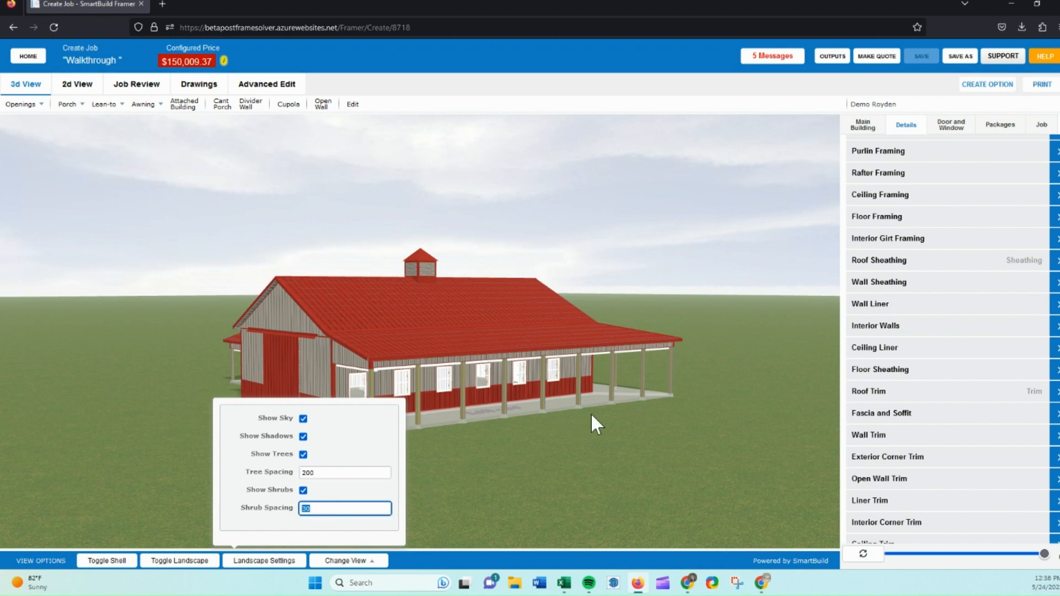
text(50)
click(451, 487)
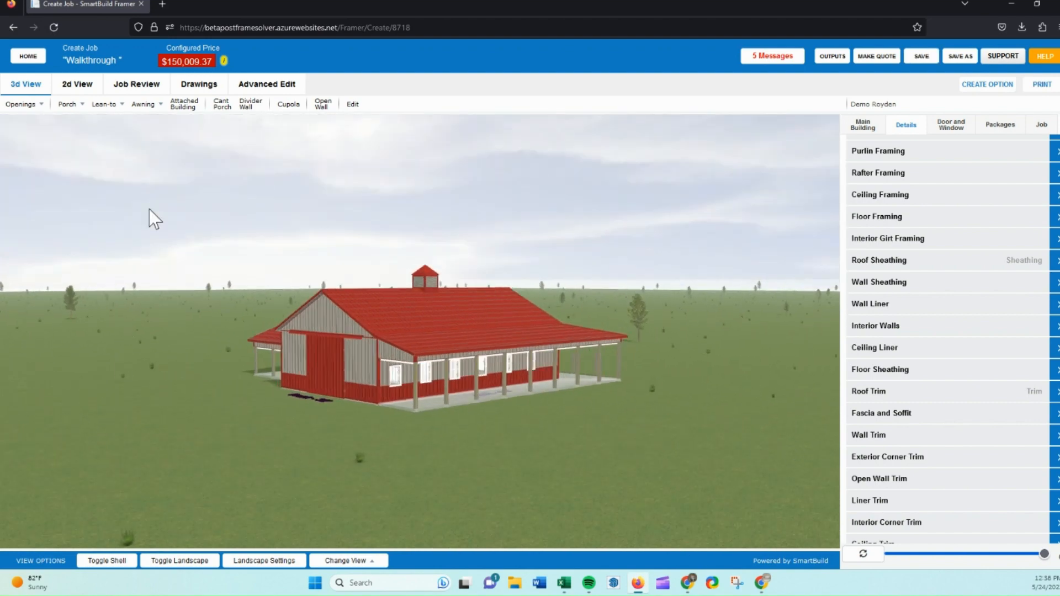
Examine the wall layout, the EXT-3 assembly drawing with its parts list, and the EXT-1 sheathing drawing.
click(205, 95)
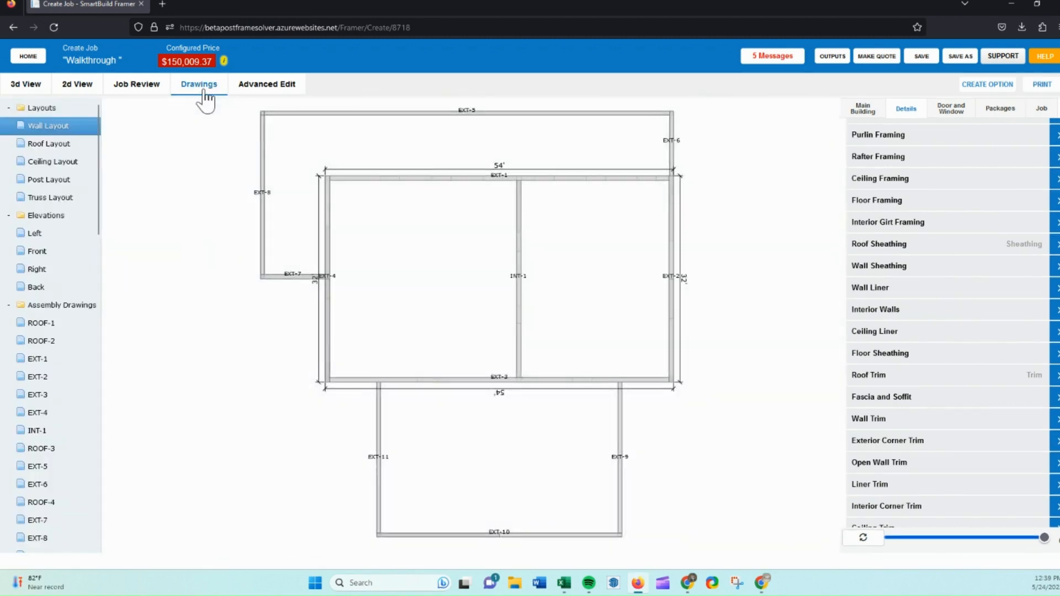
drag(299, 422, 485, 349)
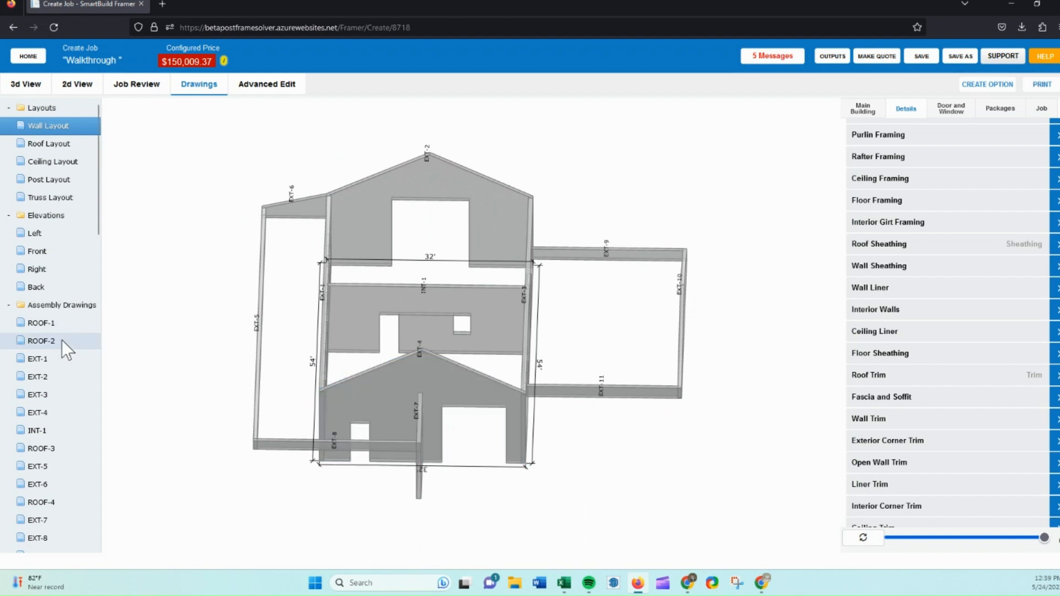
drag(230, 362, 430, 346)
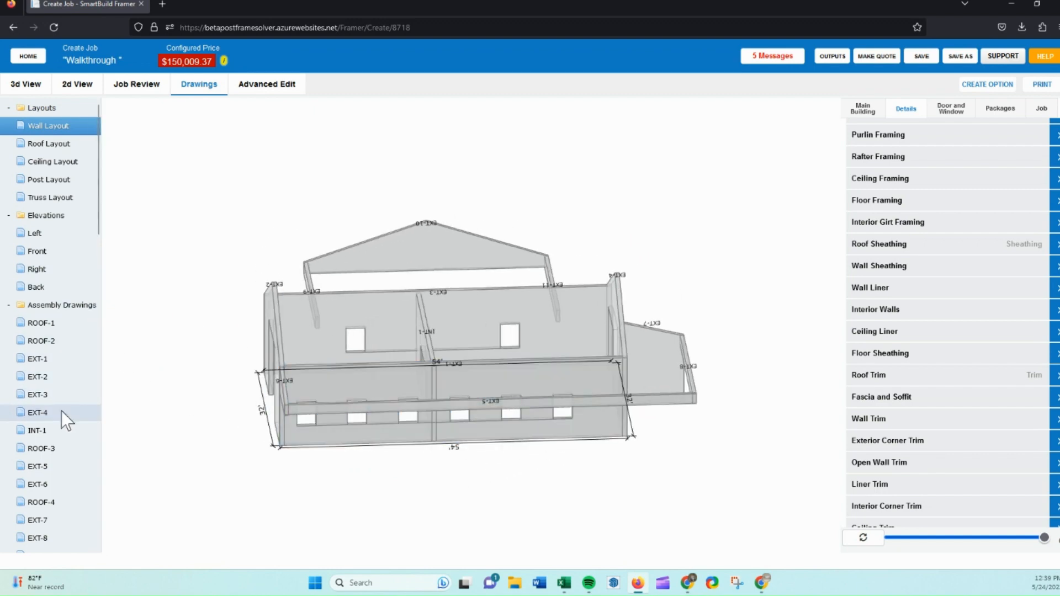
click(55, 396)
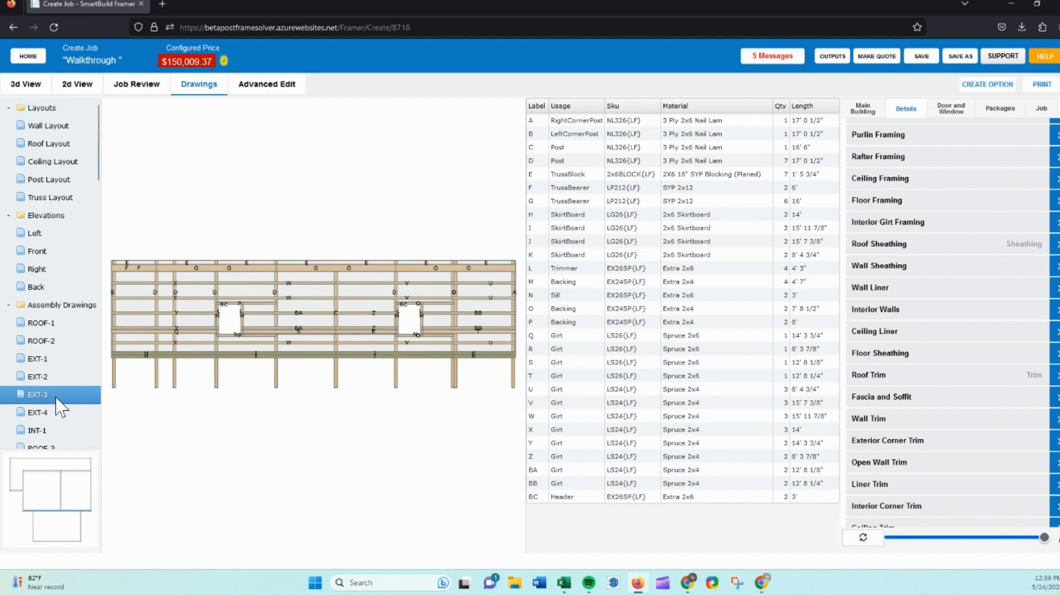
mouse_move(393, 308)
mouse_down()
mouse_move(395, 322)
mouse_move(312, 323)
mouse_move(407, 310)
mouse_up()
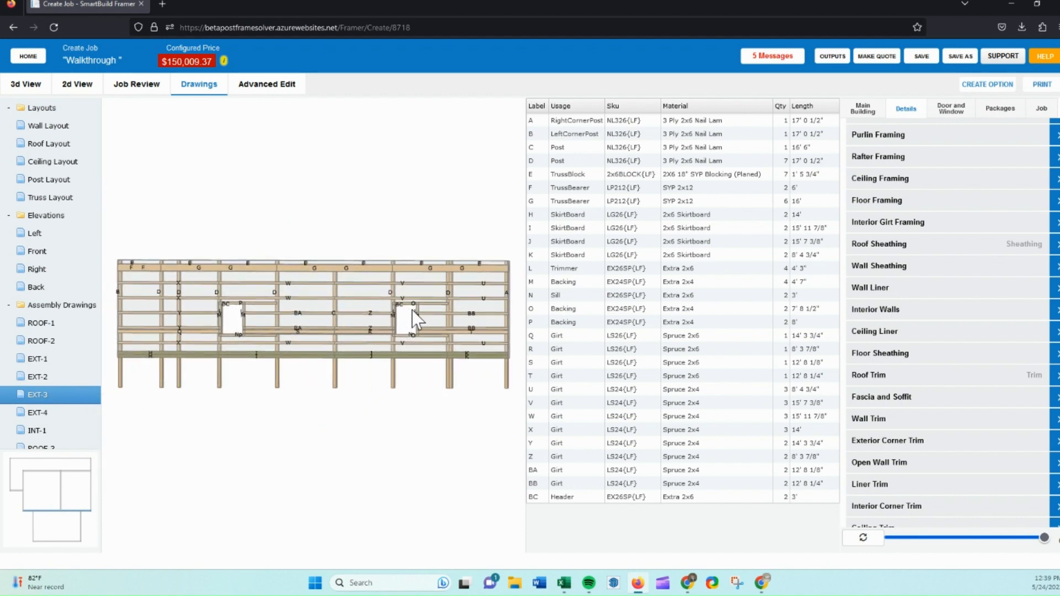
drag(583, 232, 588, 320)
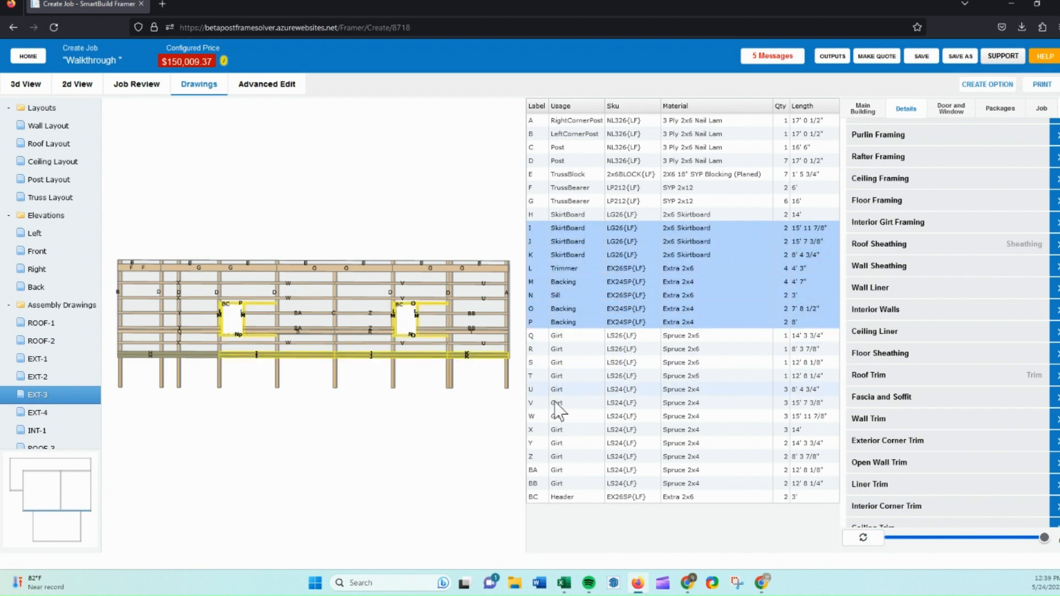
scroll(74, 339, down, 3)
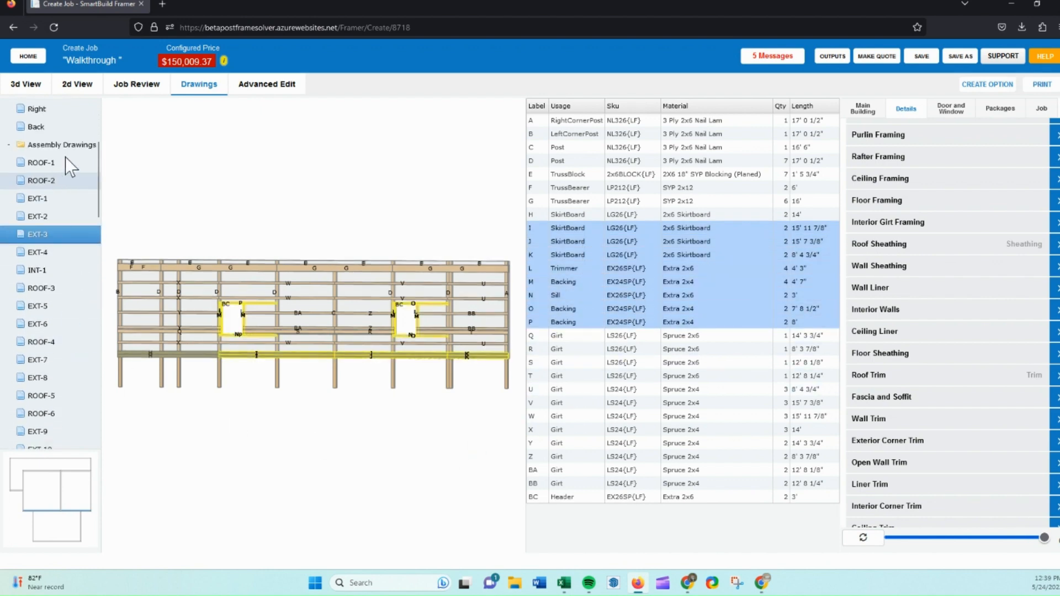
scroll(48, 307, down, 4)
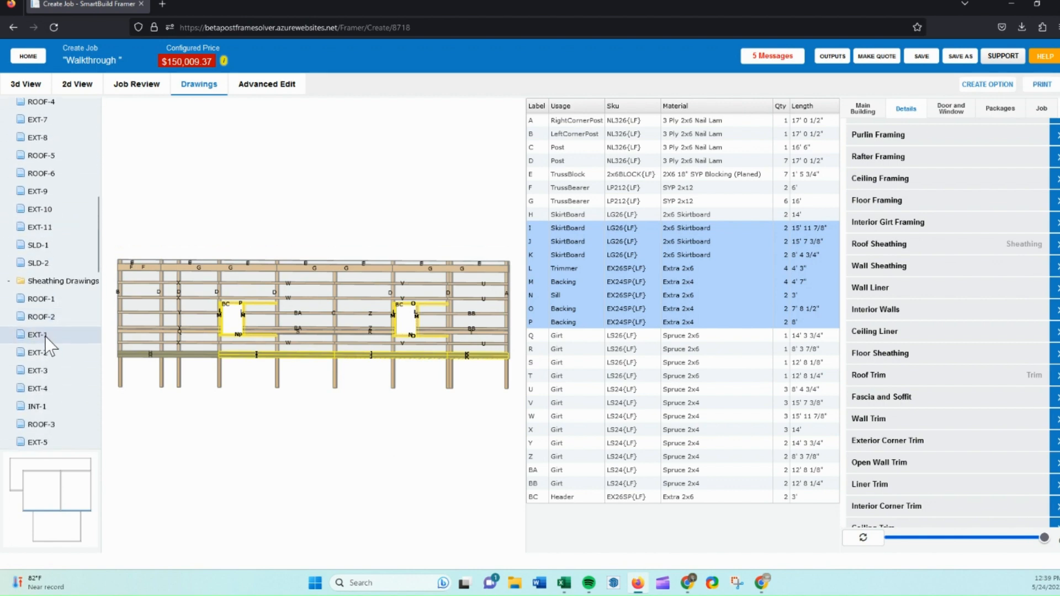
click(46, 337)
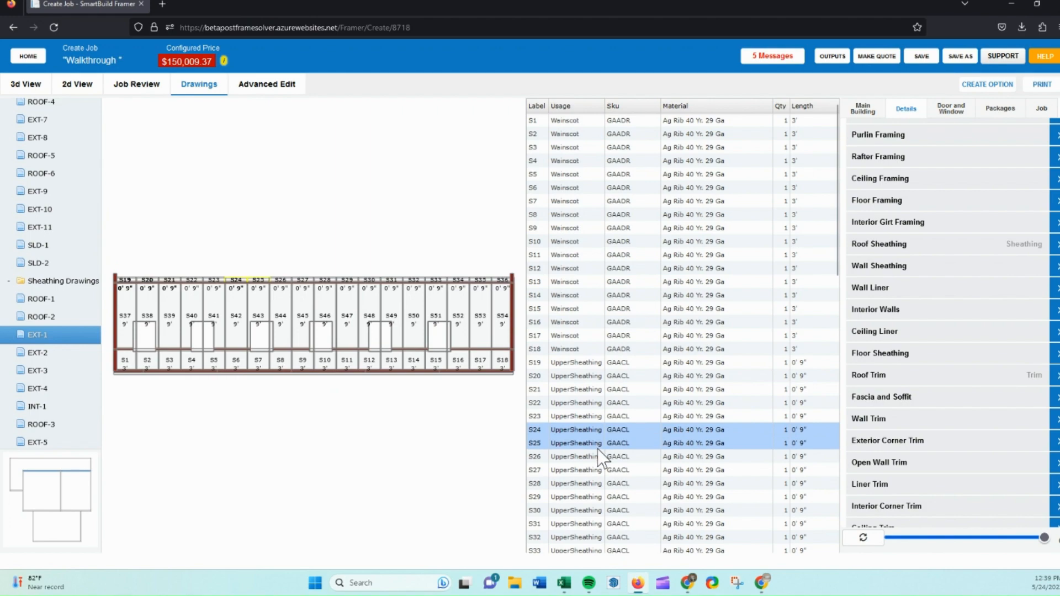
scroll(597, 449, down, 6)
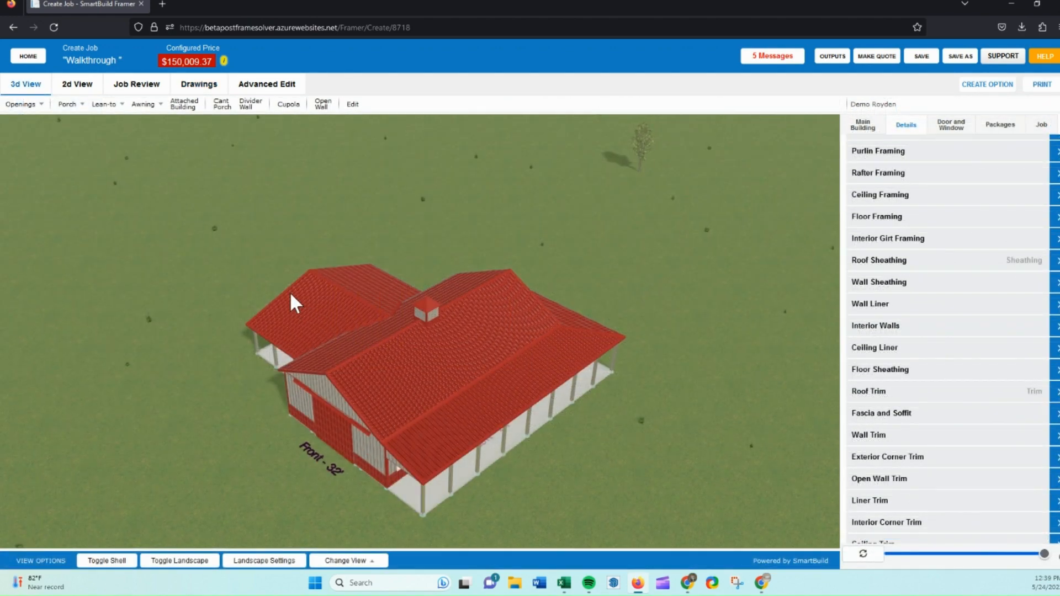
Make a quote for the Walkthrough job from the home page, confirming the locking of materials and pricing.
click(28, 56)
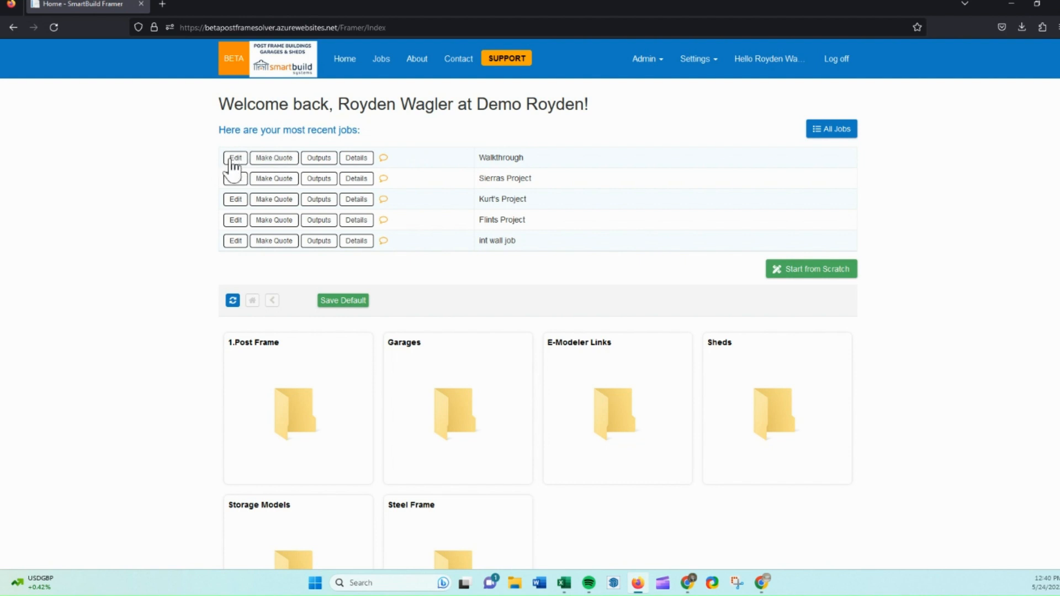
click(274, 160)
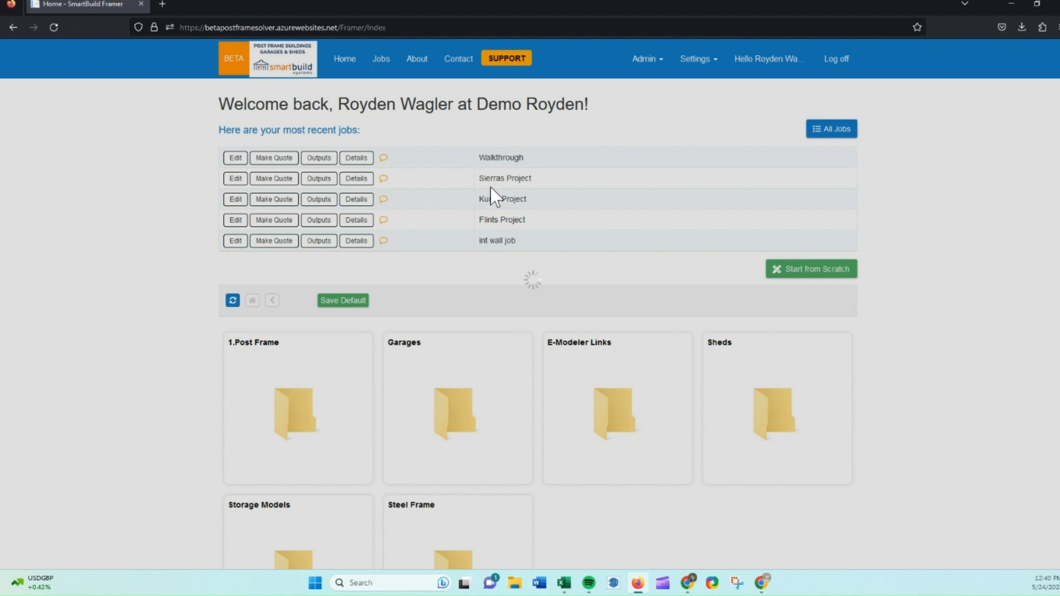
click(280, 161)
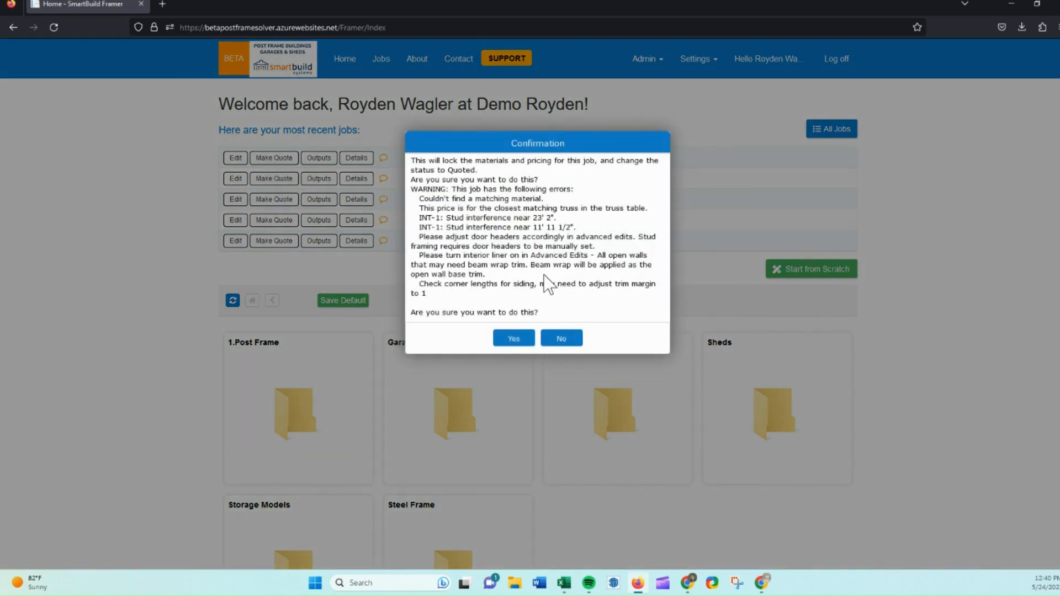
click(513, 338)
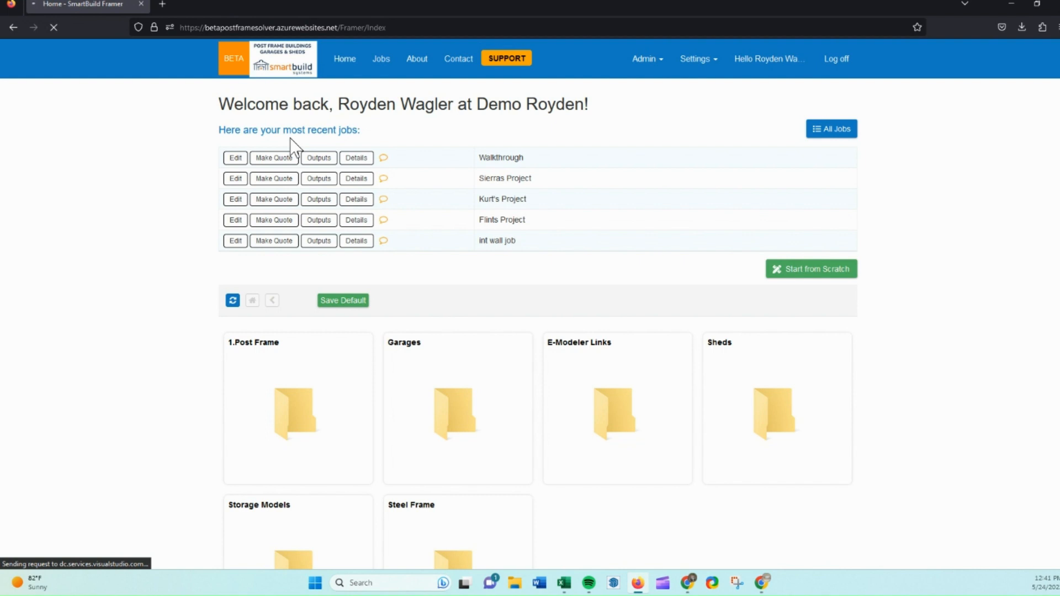
Review the Framing and Sheathing price tables in the price settings and return home.
click(695, 64)
click(663, 256)
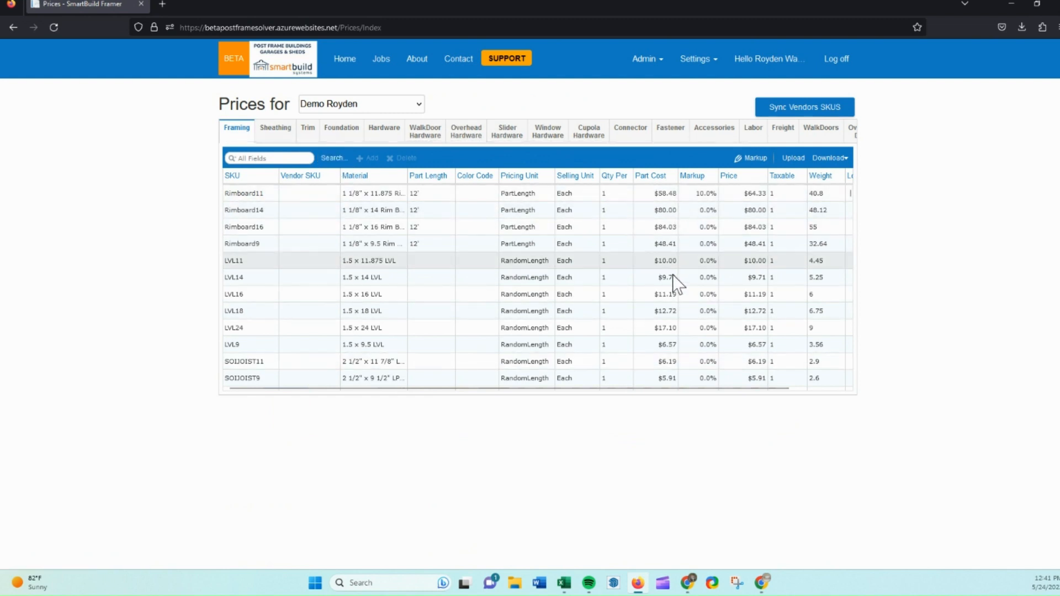
click(275, 132)
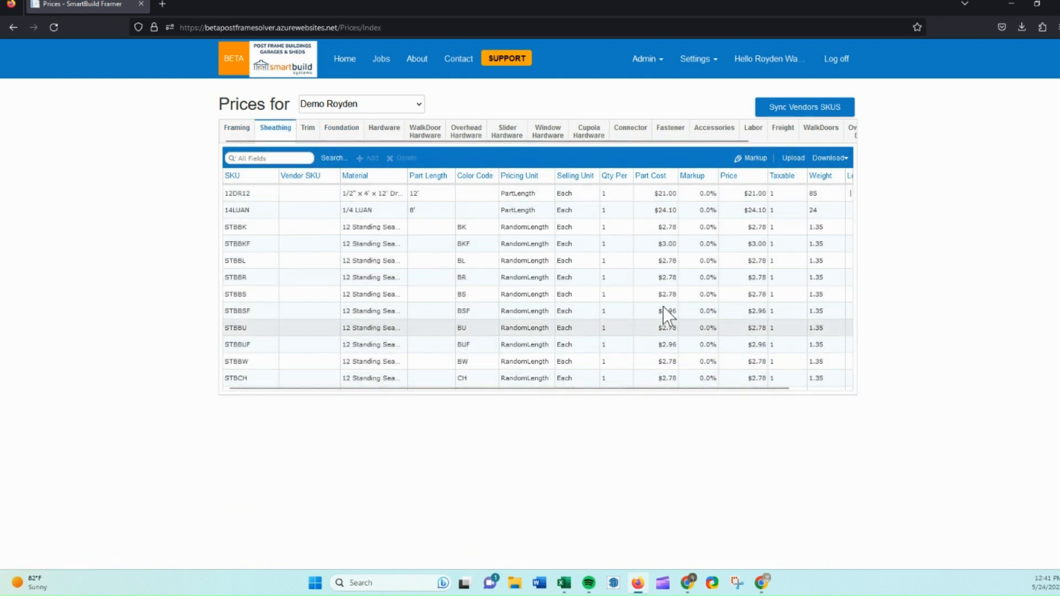
click(346, 61)
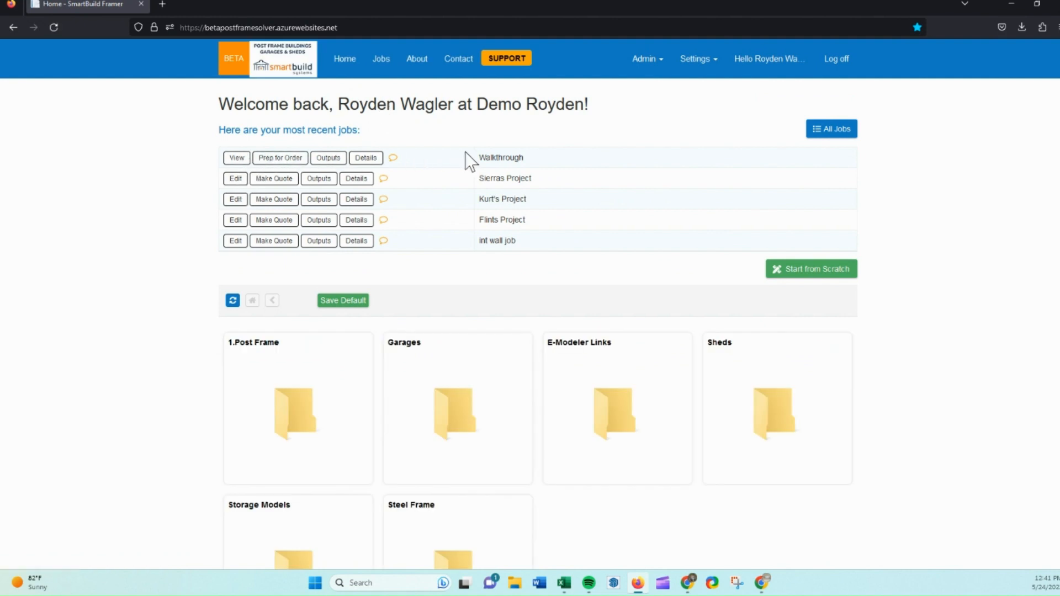
View the quoted Walkthrough job and decline the offered pricing update.
click(238, 159)
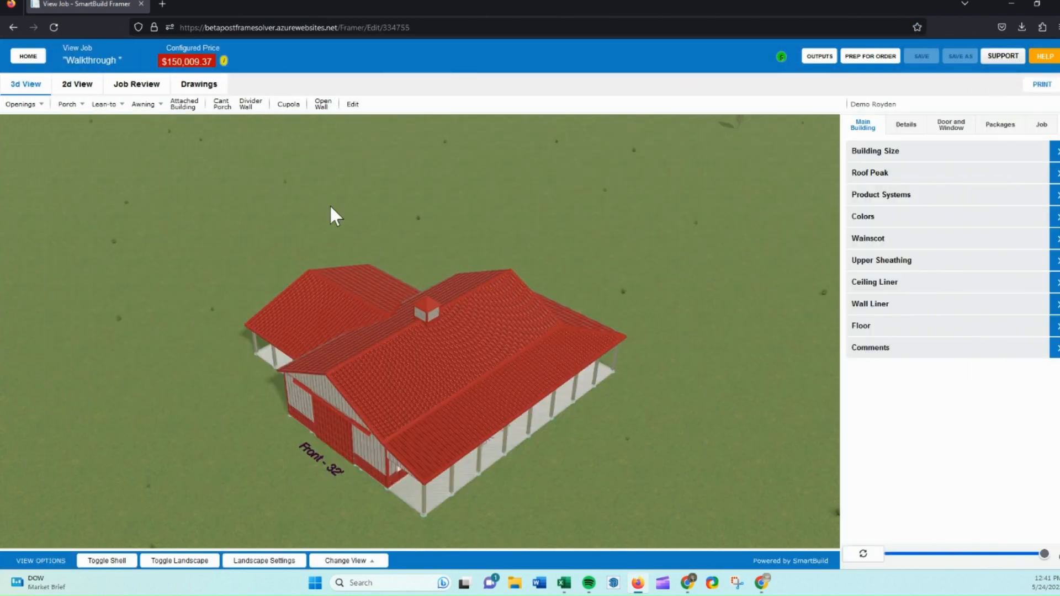
drag(497, 322, 489, 236)
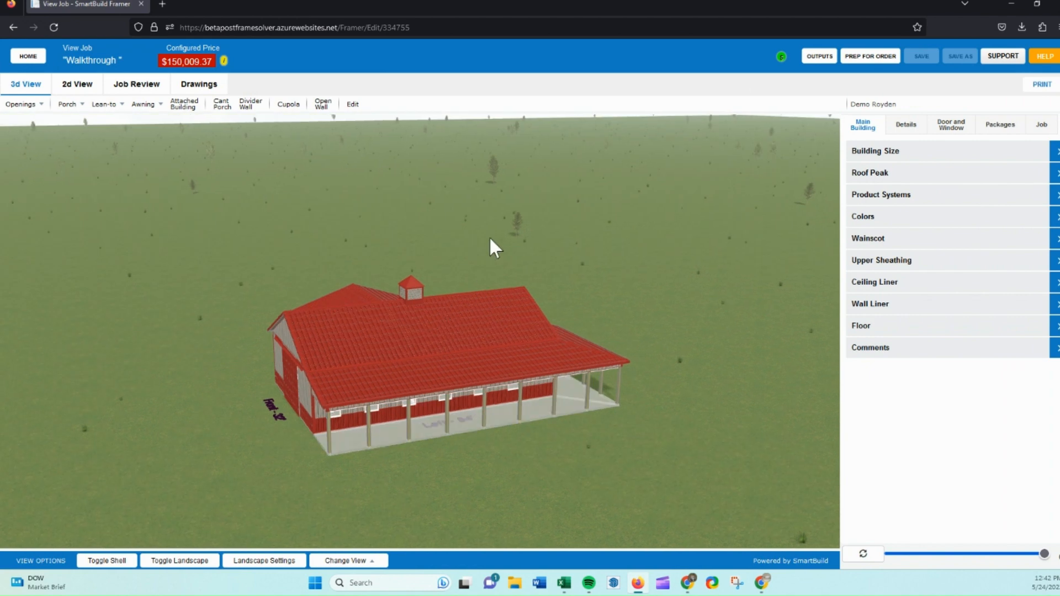
click(782, 57)
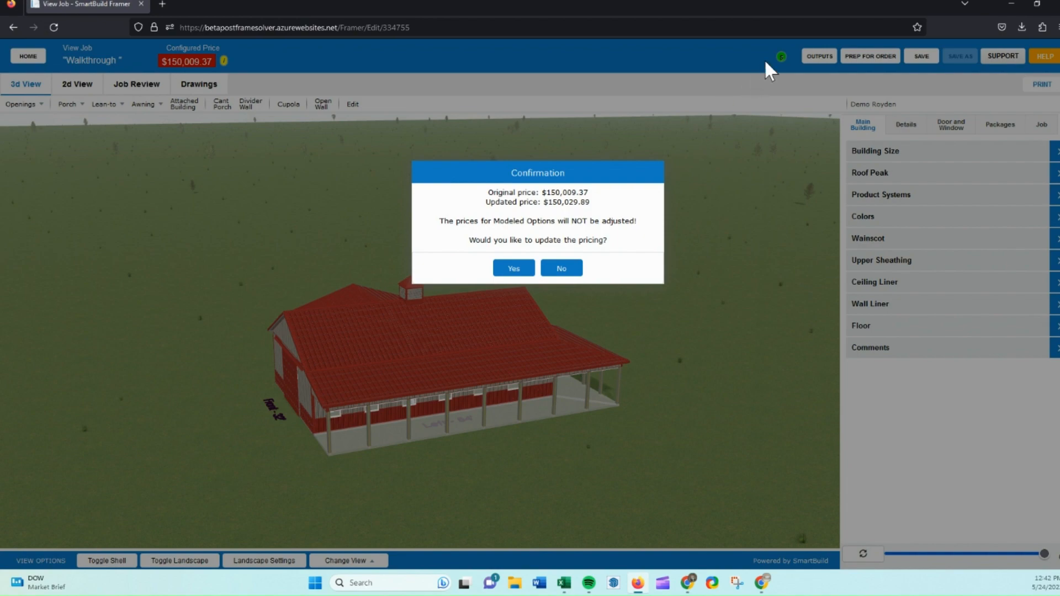
click(549, 270)
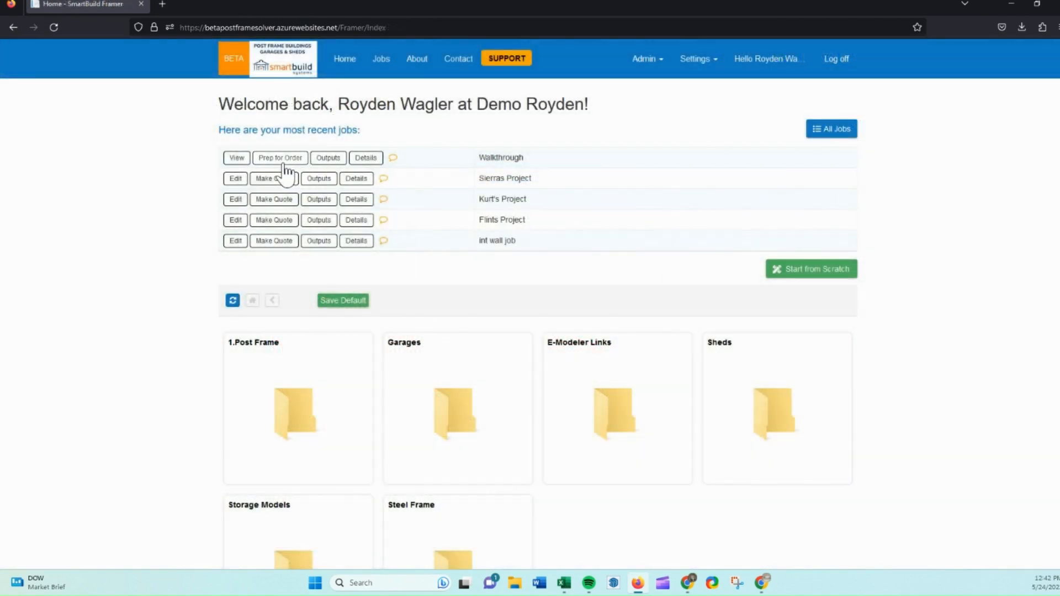
Prep the Walkthrough job for order, confirming the status change.
click(283, 160)
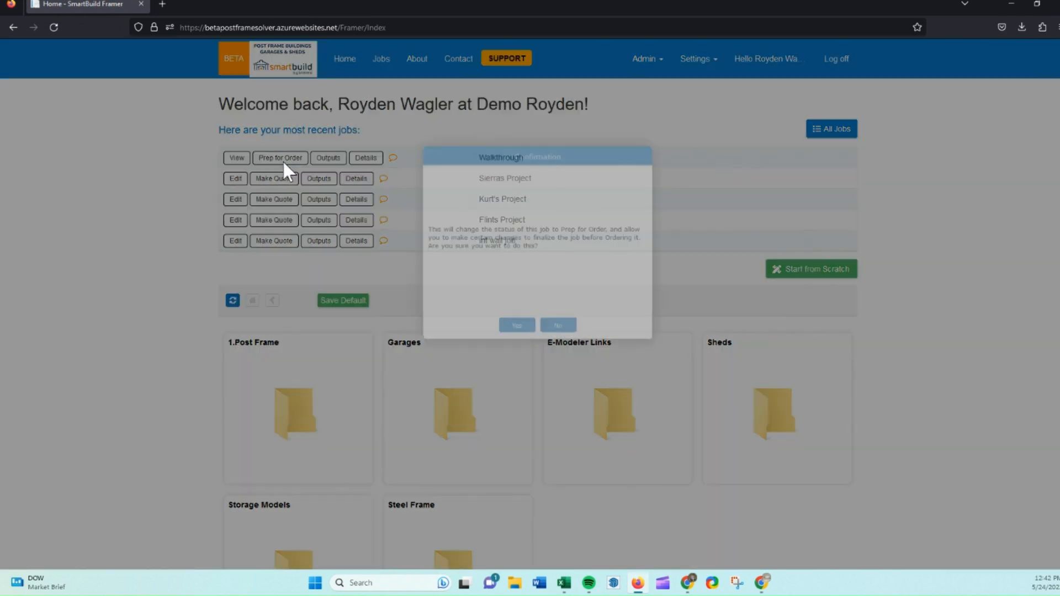
key(Return)
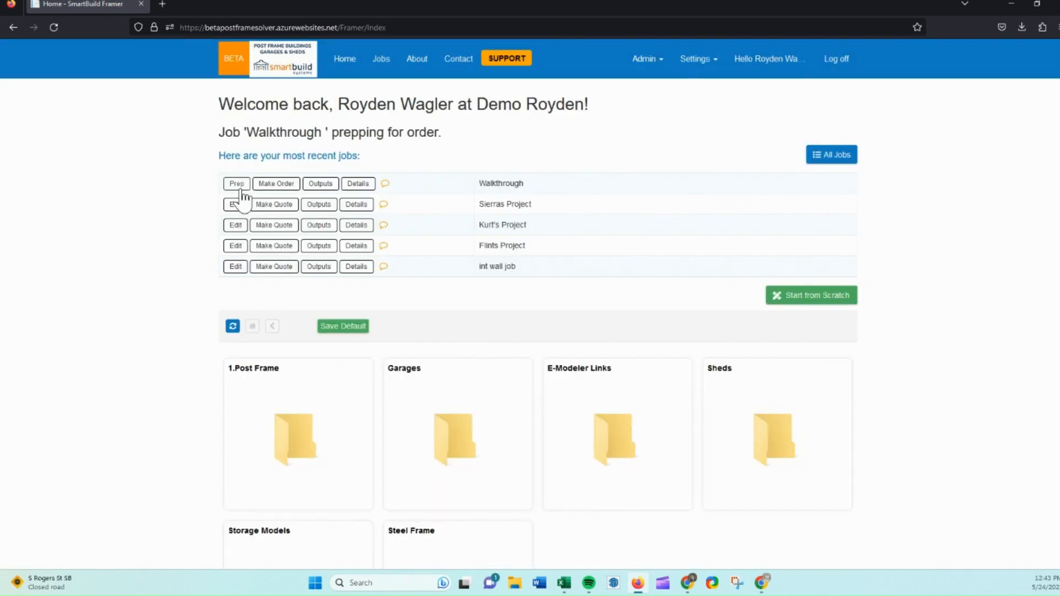
Set the Extra 2x4 Backing quantity to 23 in the prepped job's framing review and return home without saving.
click(241, 189)
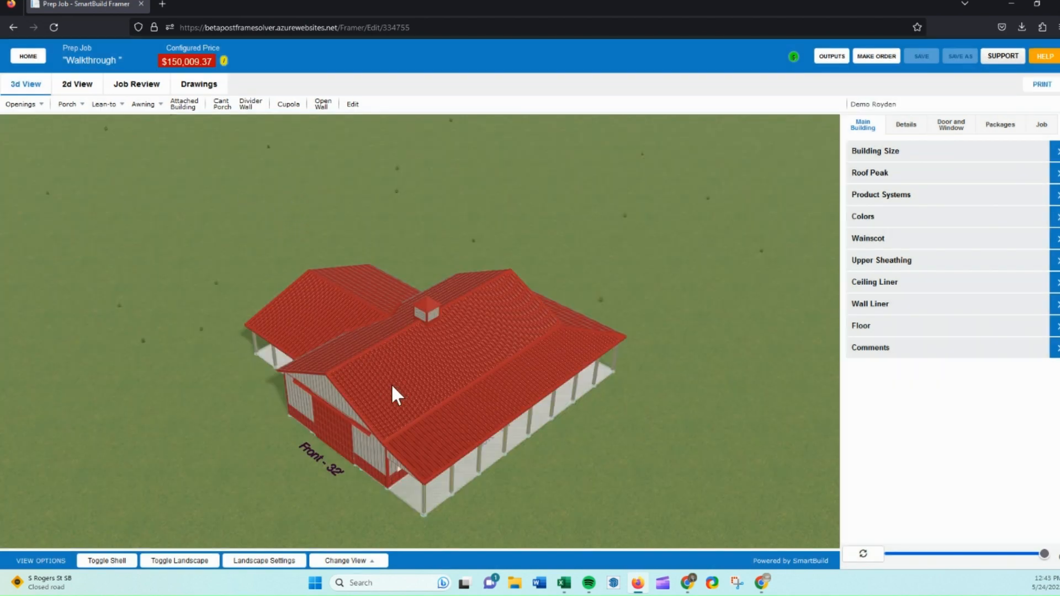
drag(392, 386, 285, 354)
click(136, 85)
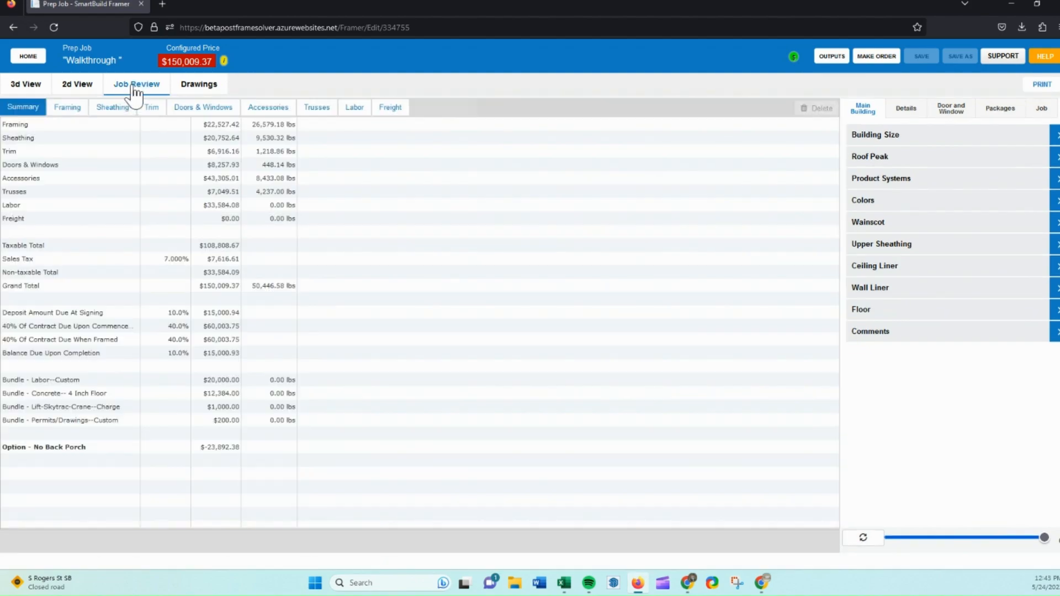
click(77, 109)
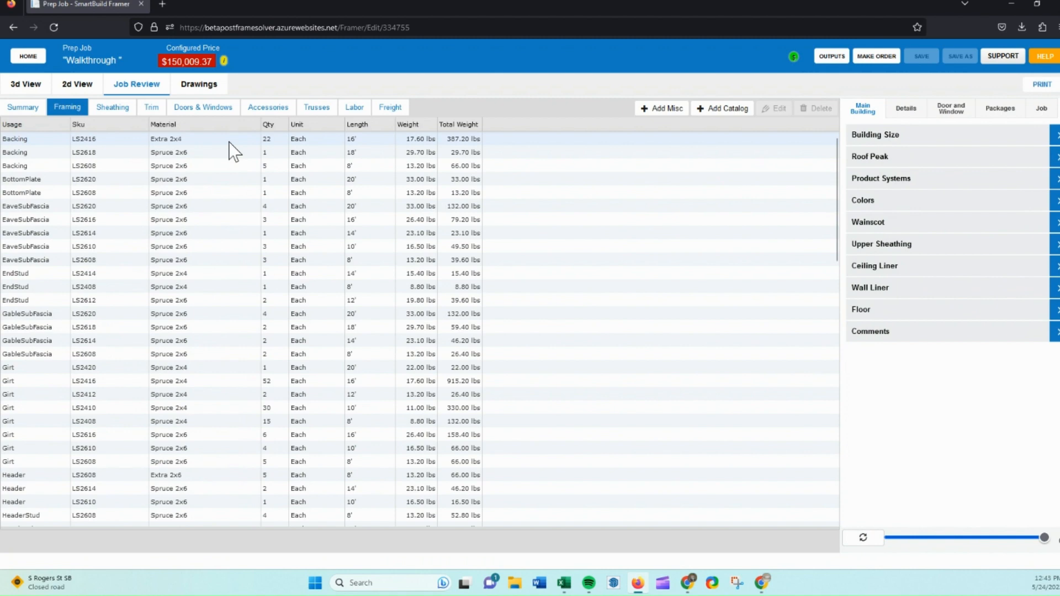
click(266, 138)
click(271, 139)
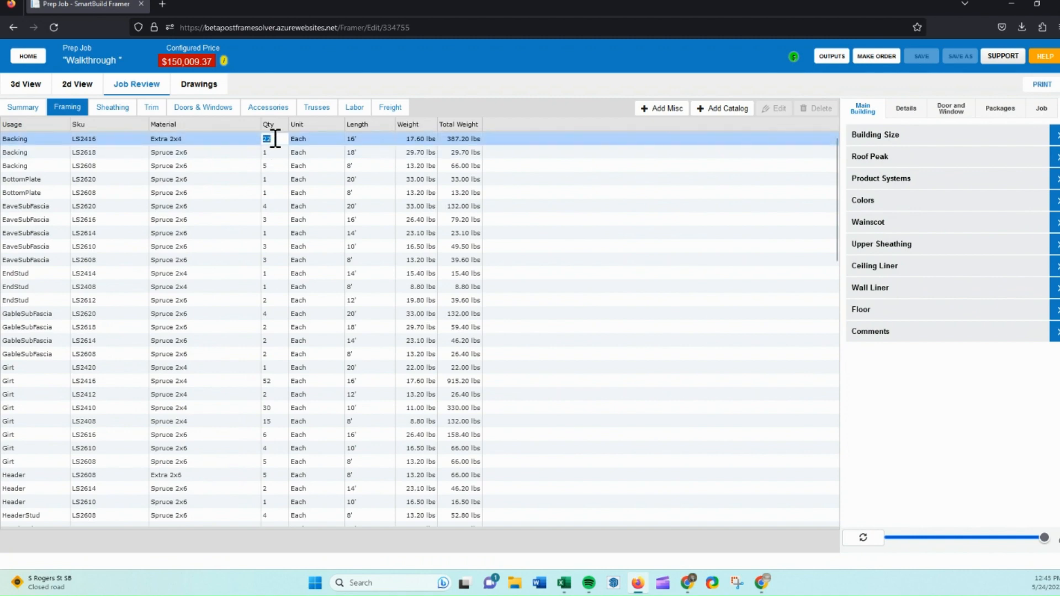
text(23)
key(Return)
click(27, 62)
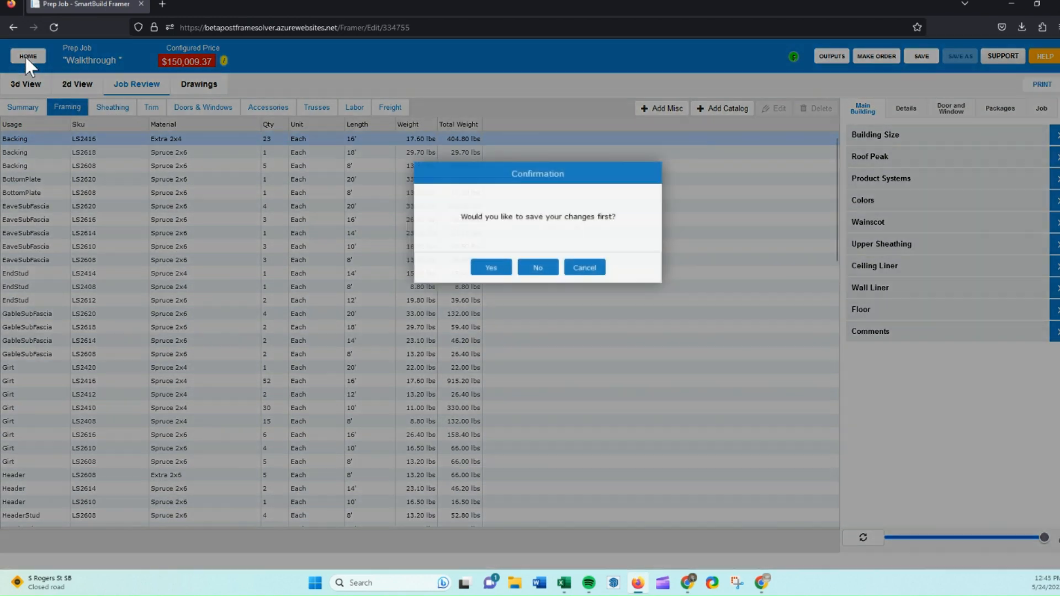
click(529, 267)
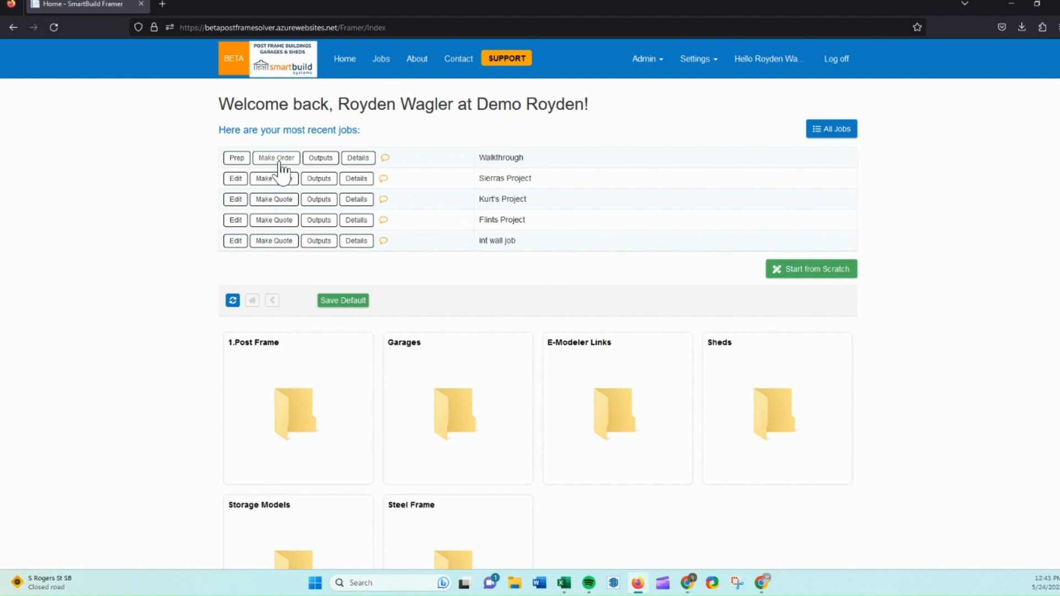
Switch to the untitled job's Create Job tab and orbit around its building.
click(388, 63)
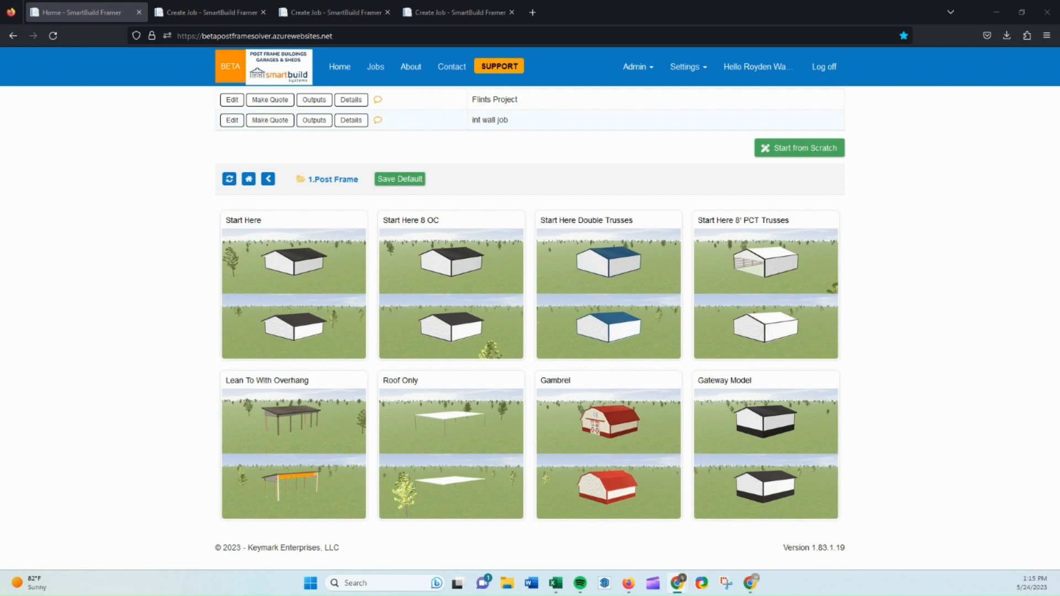
click(220, 12)
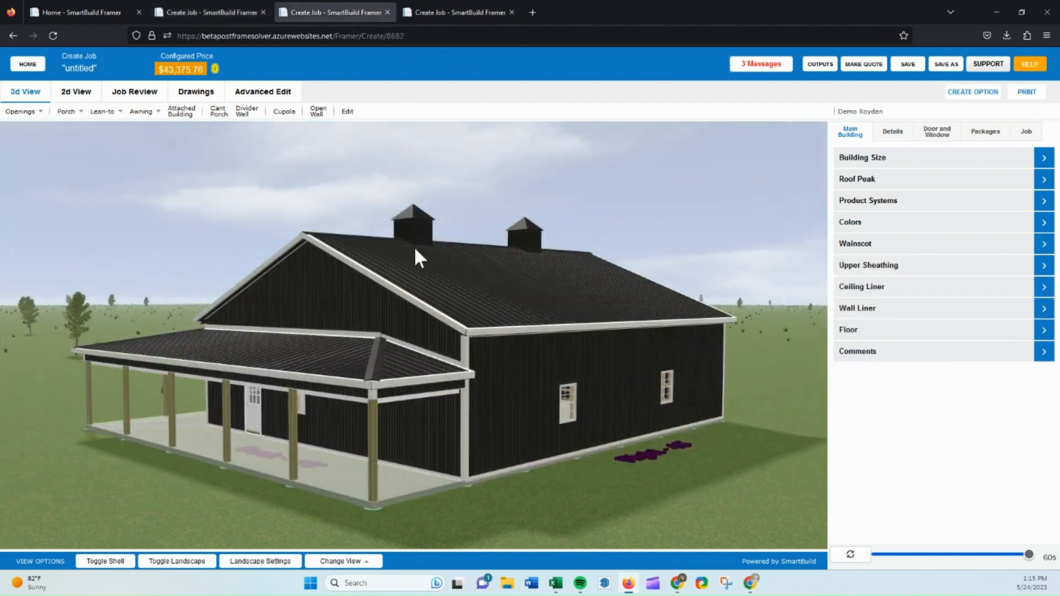
drag(414, 246, 611, 201)
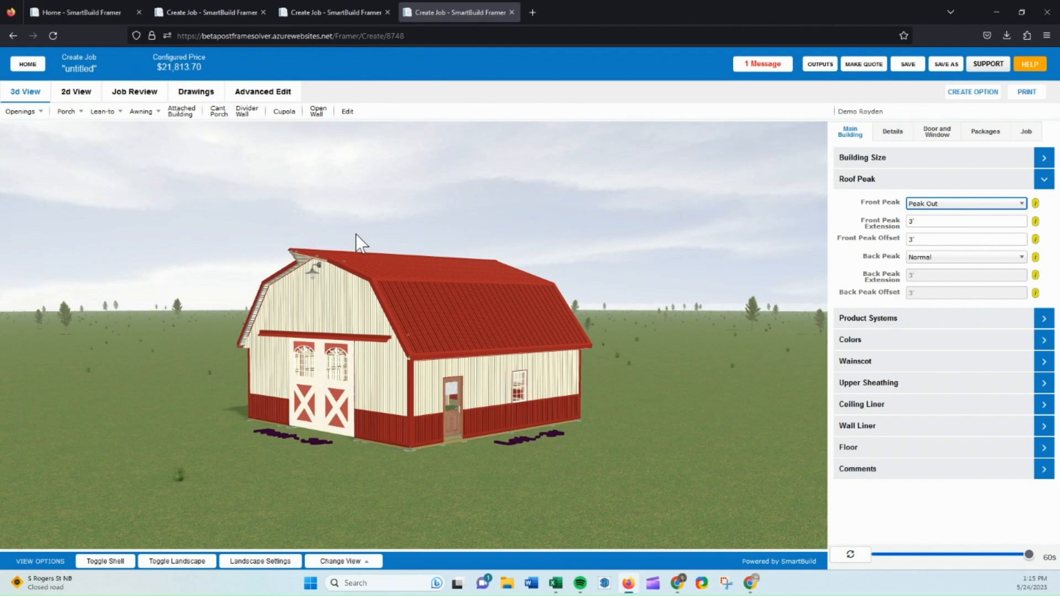
drag(355, 237, 432, 243)
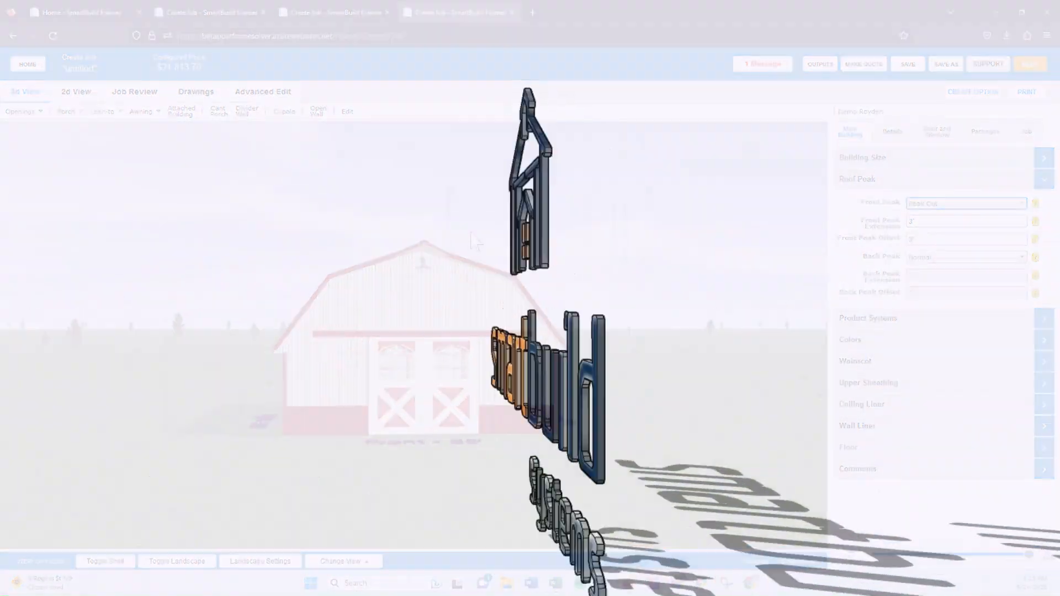